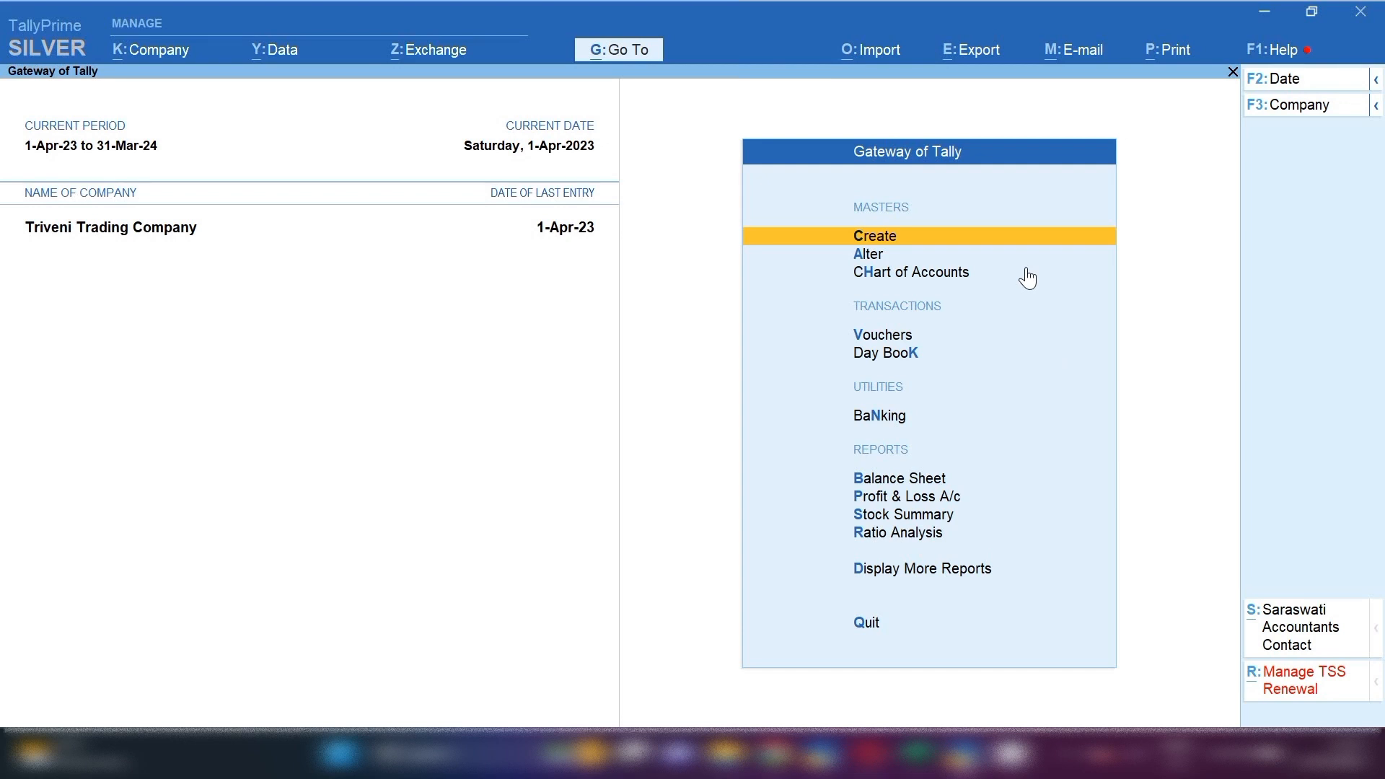
Step: Start a new ledger named Salary Exp and place it under the Indirect Expenses group
click(861, 245)
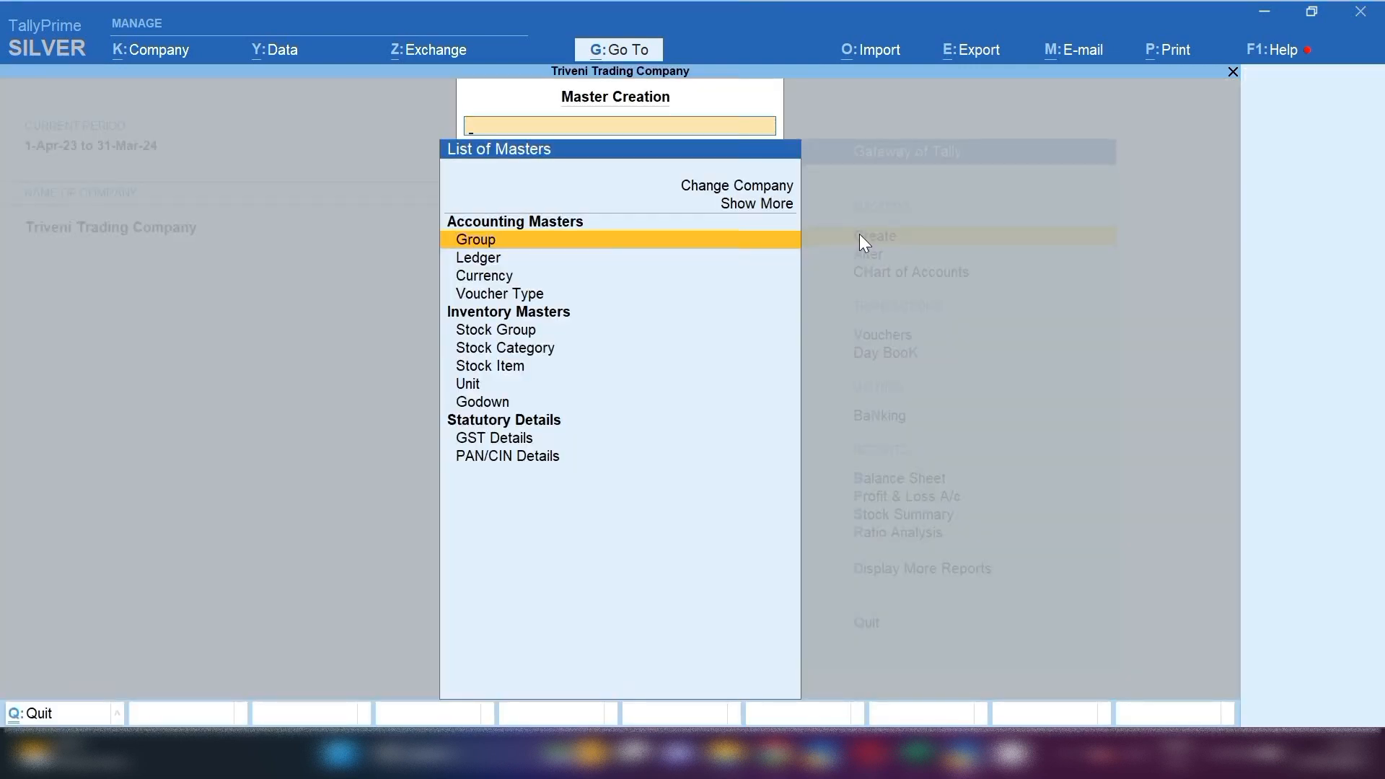
key(Down)
key(Return)
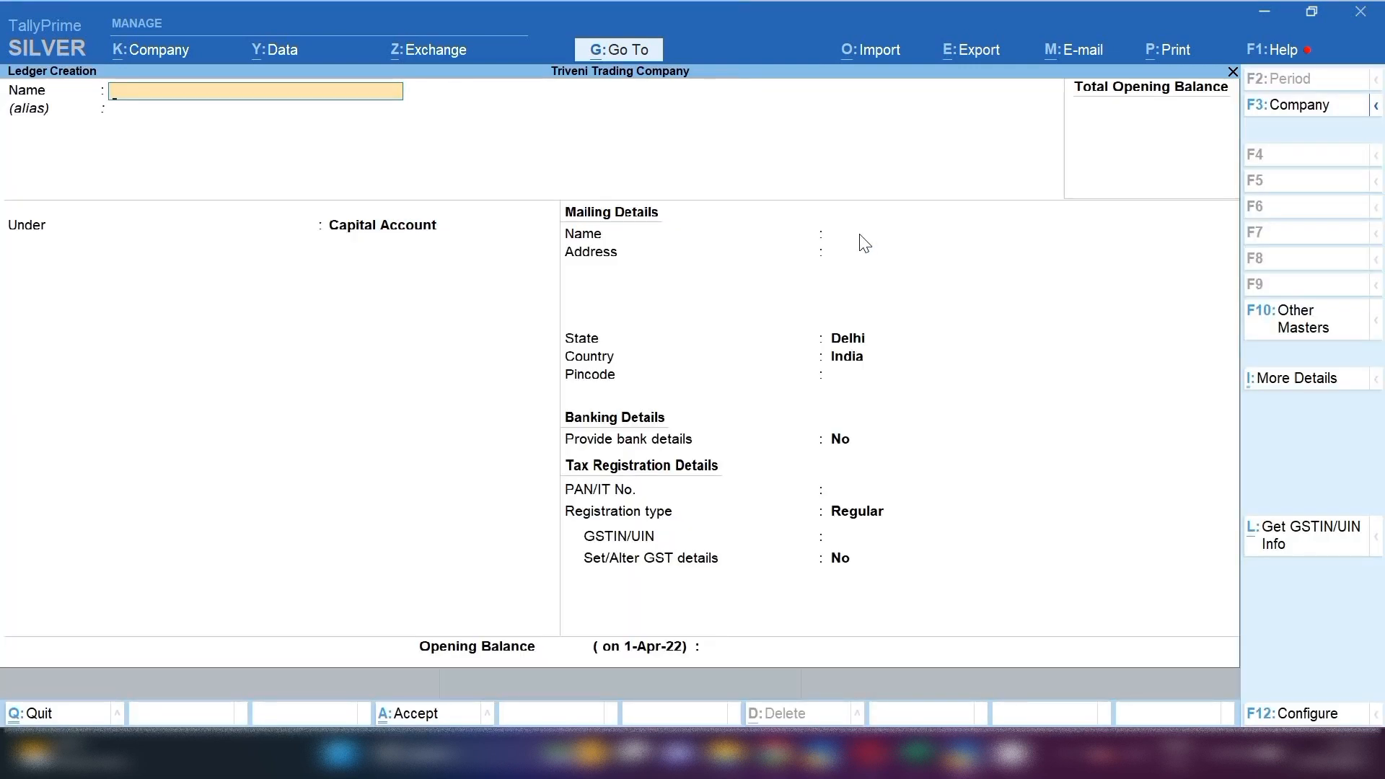
text(Salary Exp)
key(Return)
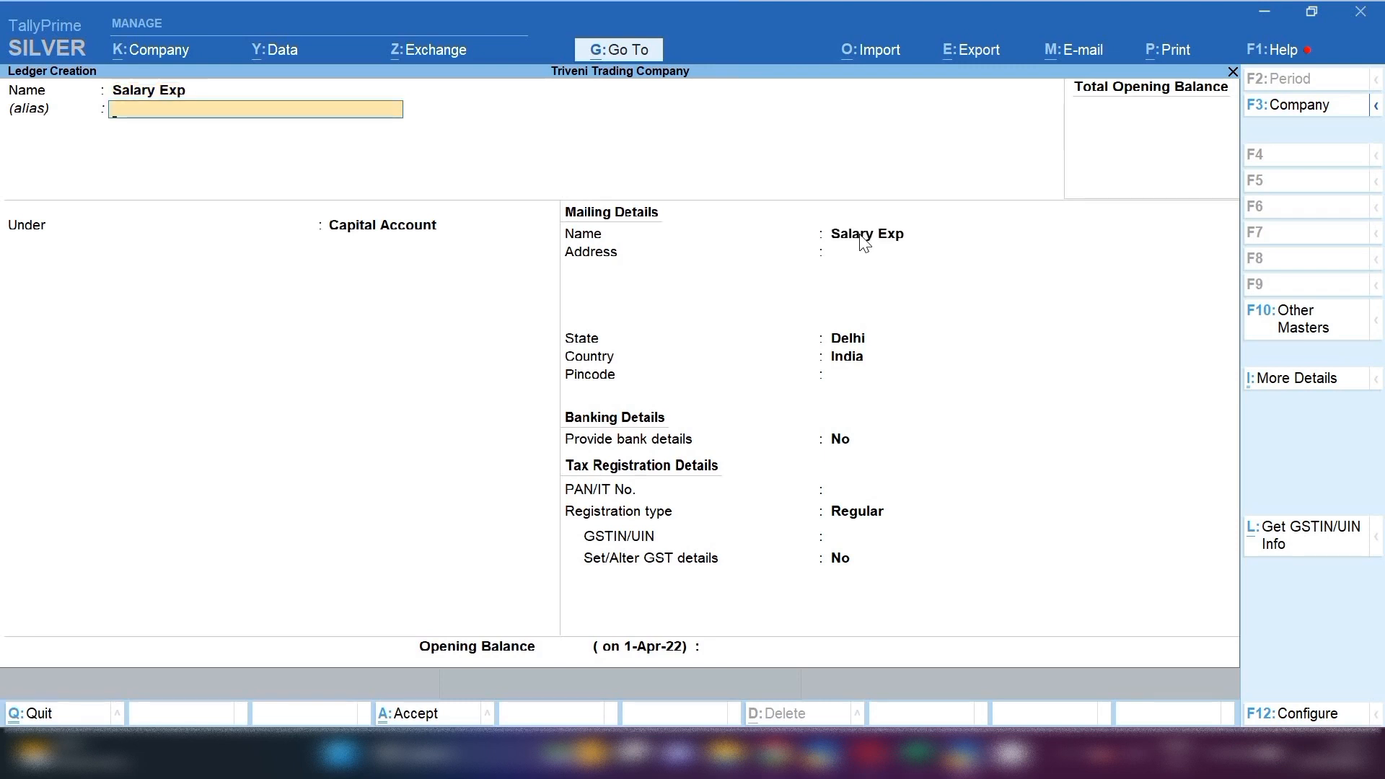
key(Return)
text(In)
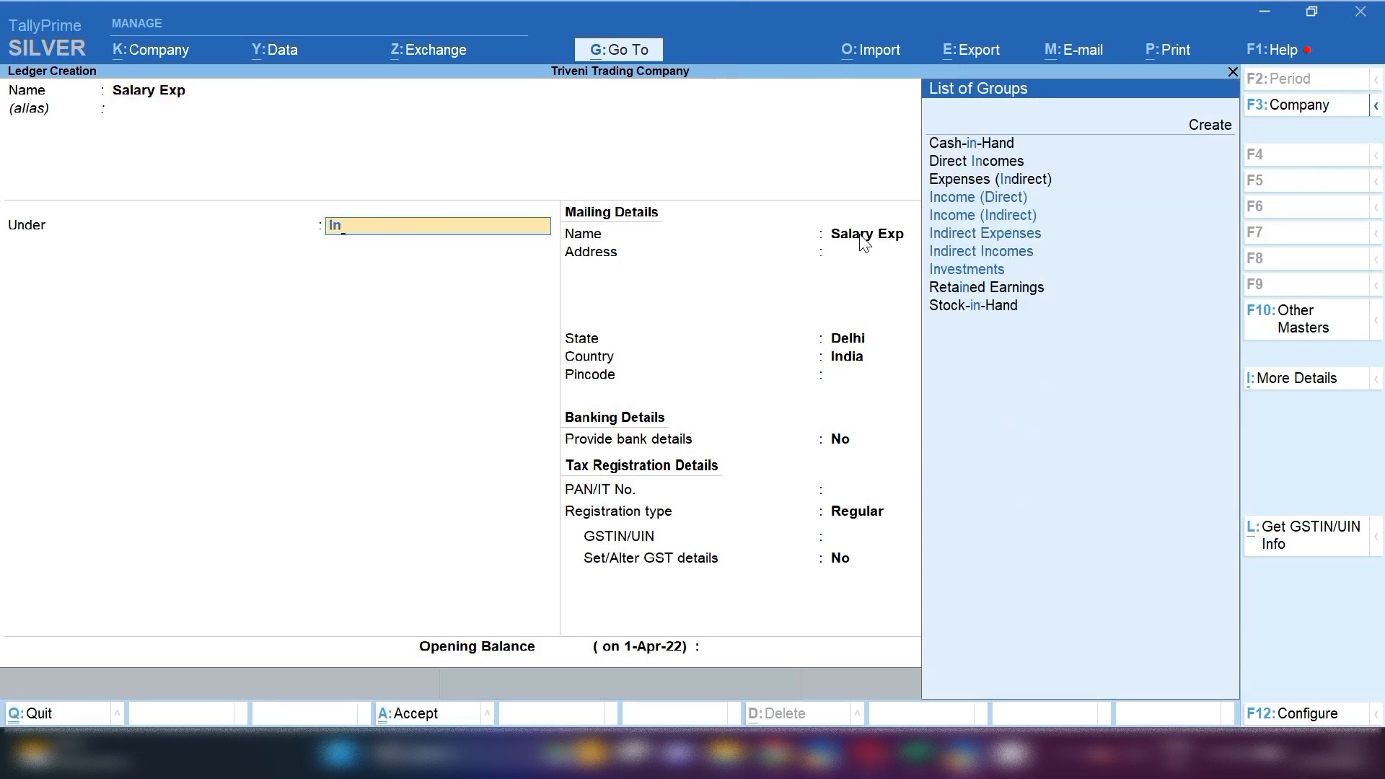
key(Down)
key(Down)
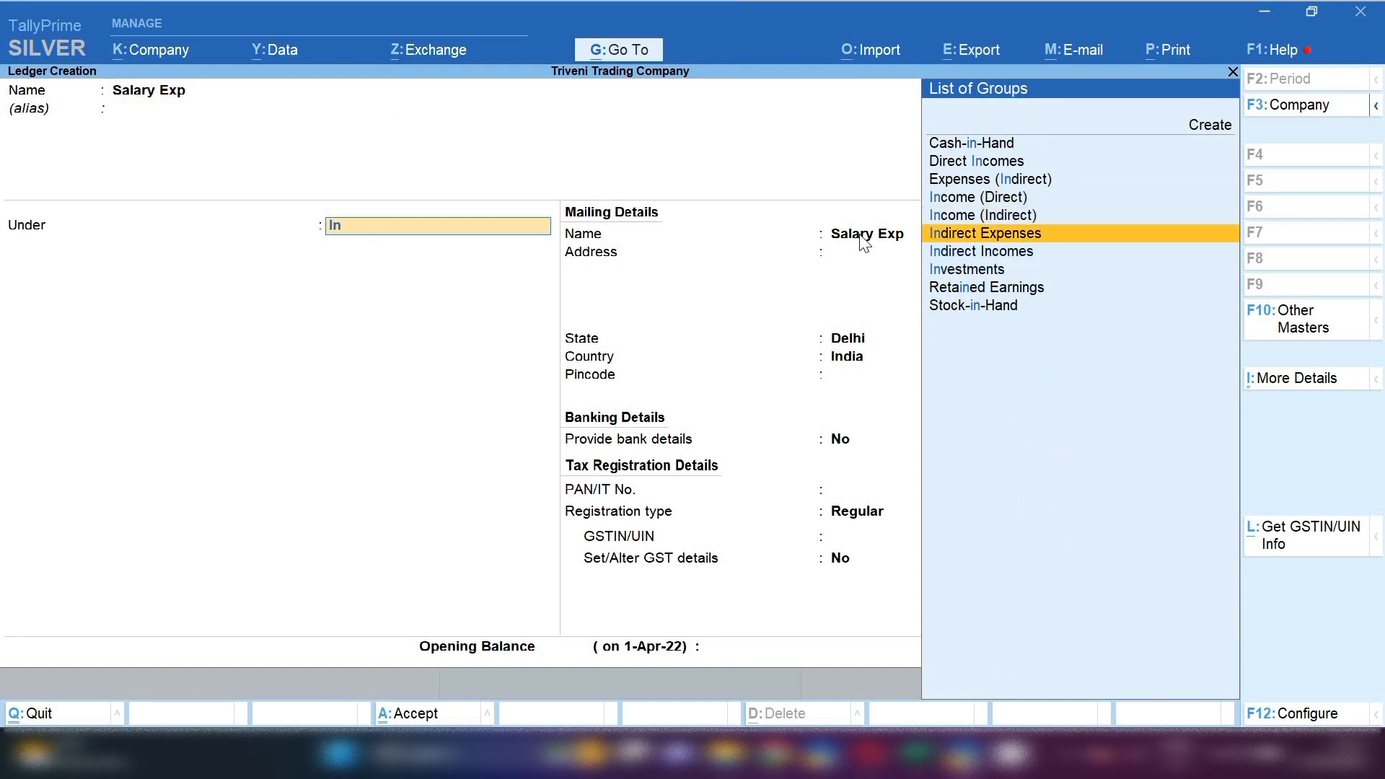
key(Return)
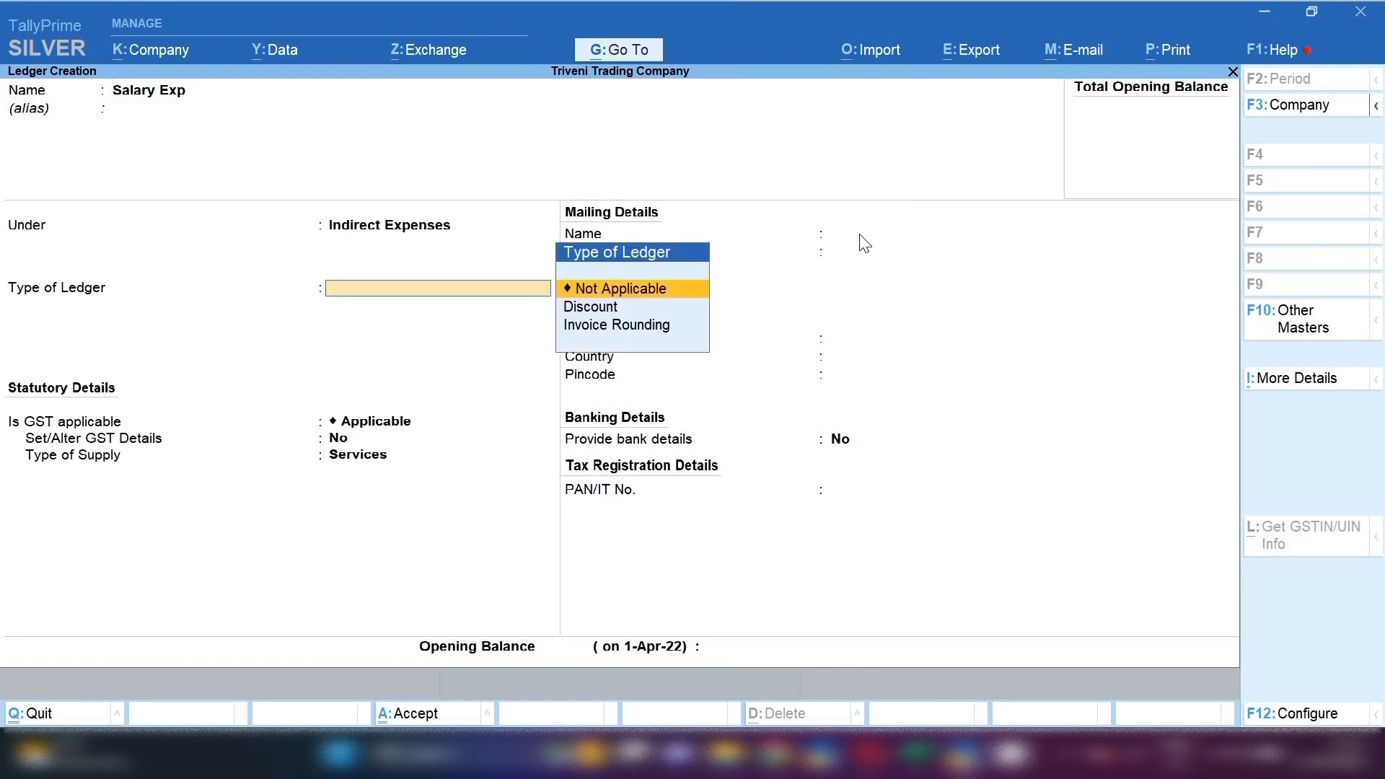
Step: Set the Salary Exp ledger's type and GST applicability to Not Applicable, and save the ledger
key(Return)
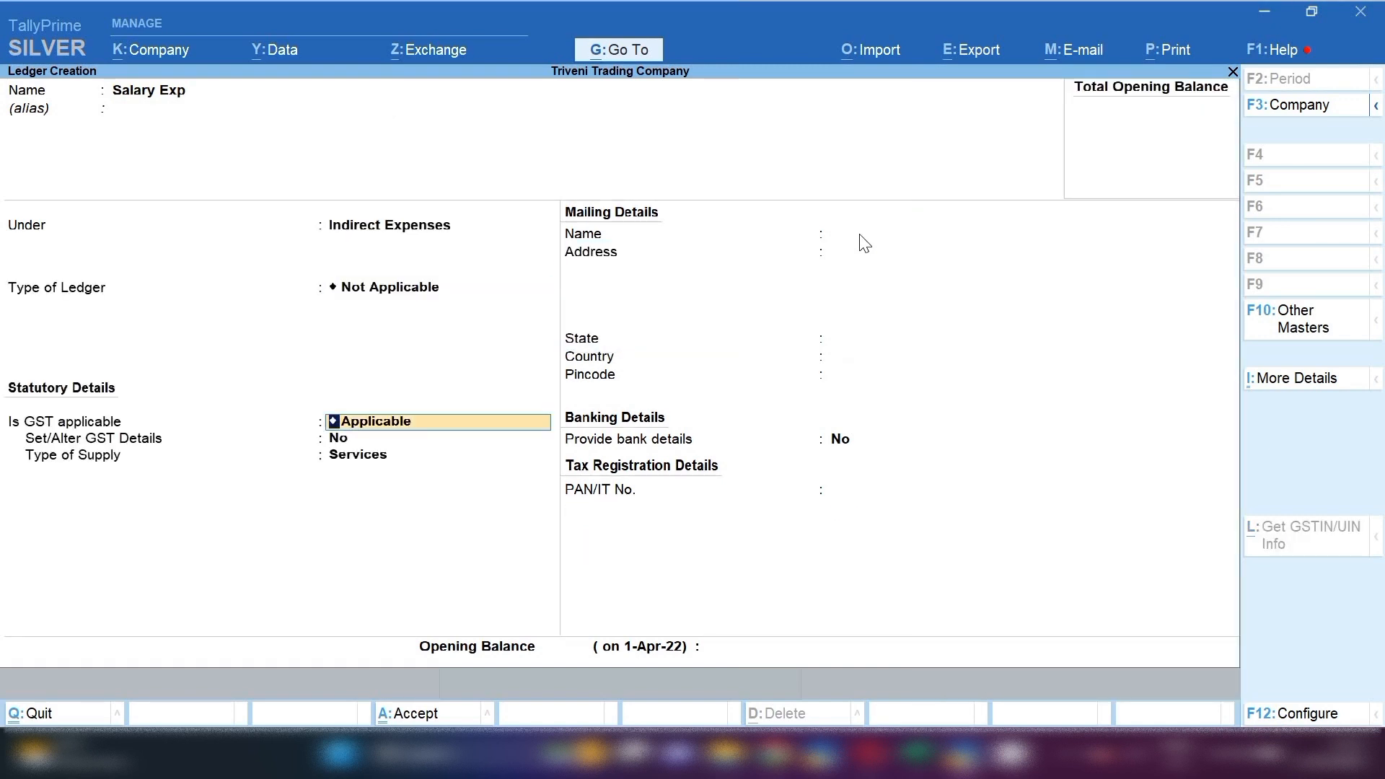
text(N)
key(Return)
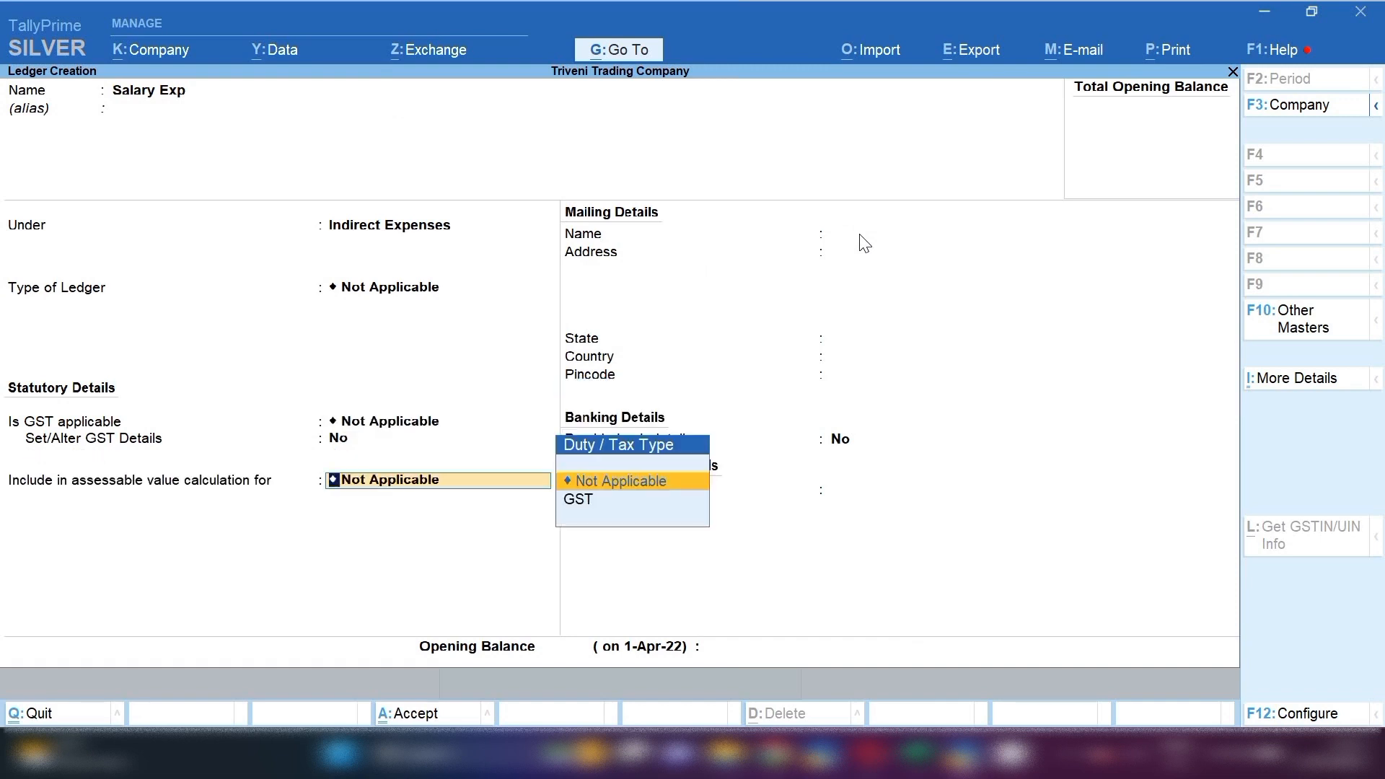
key(ctrl+a)
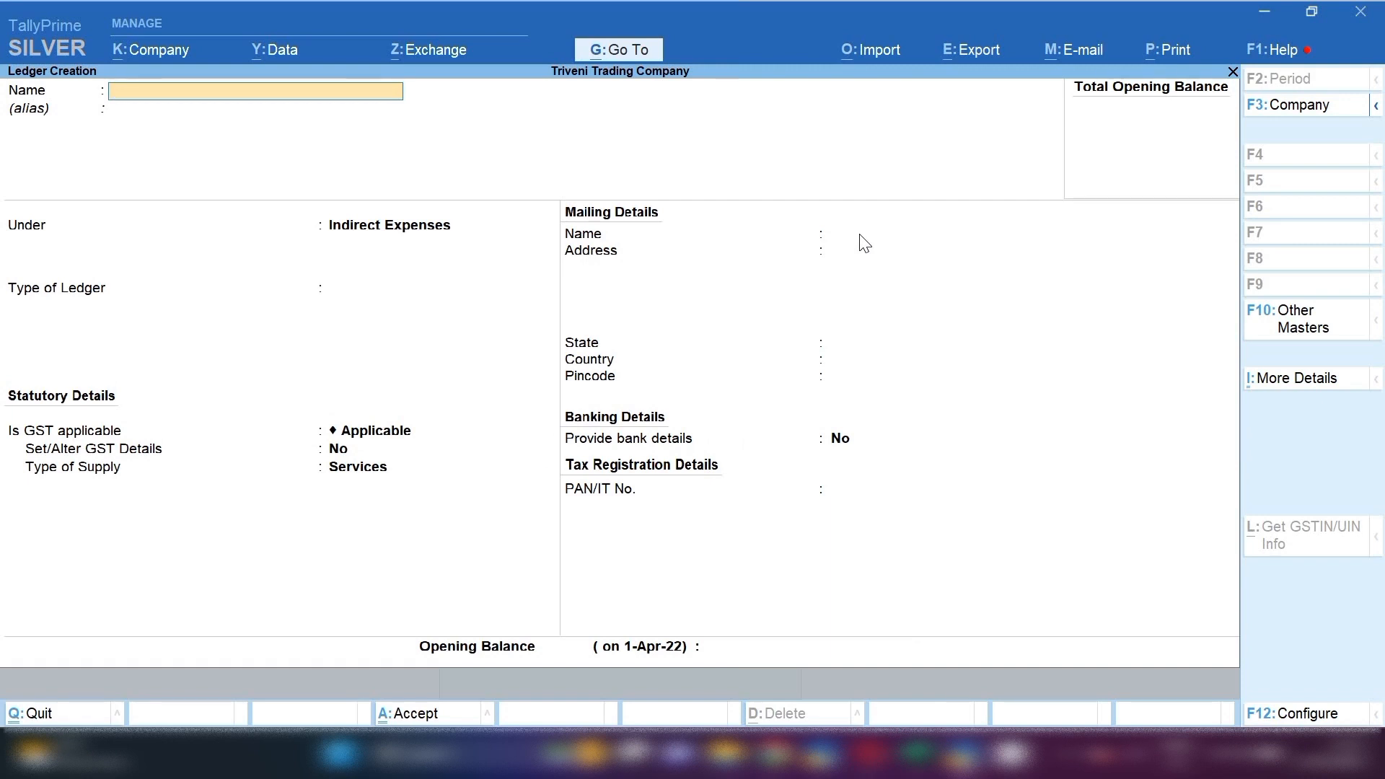
Step: Create a ledger named Salary Payable Exp under the Provisions group, and return to the Gateway of Tally
text(Salary Payable Exp)
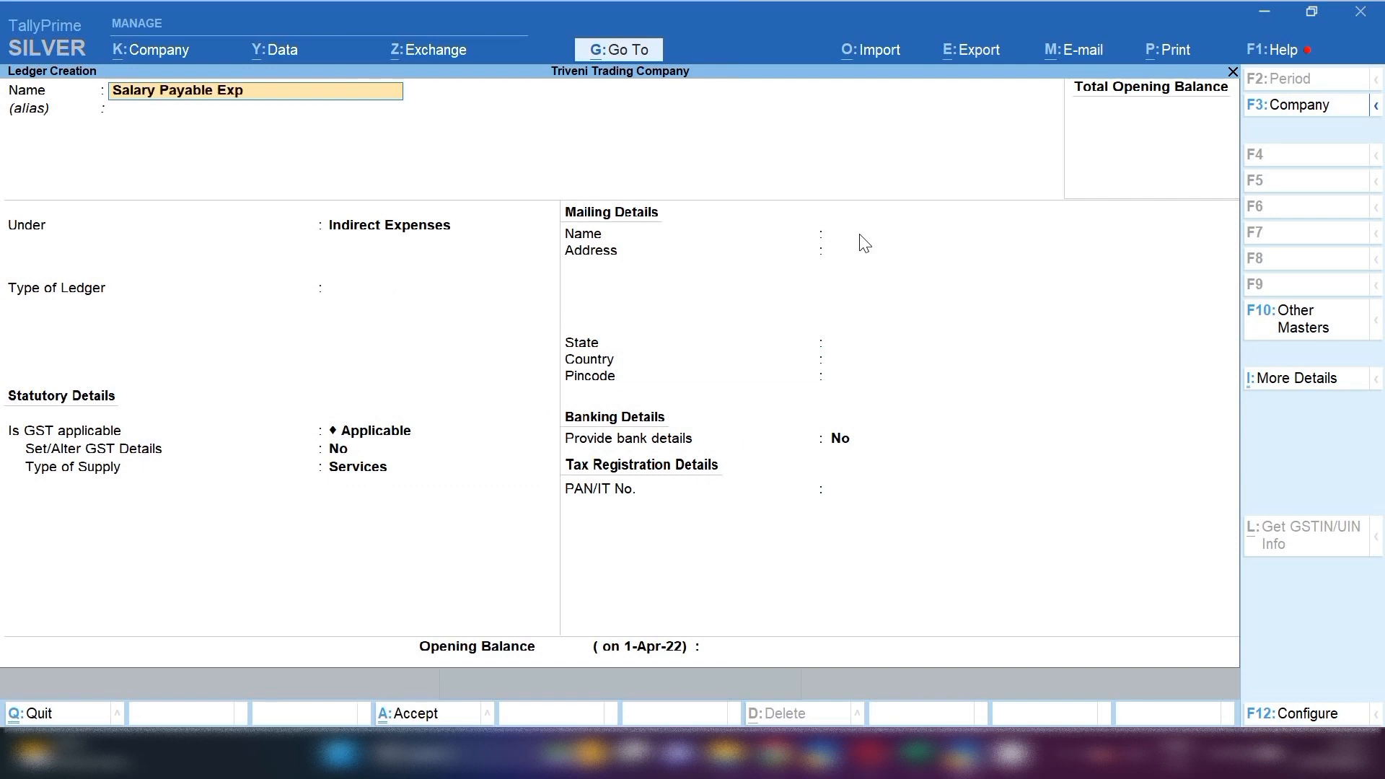
key(Return)
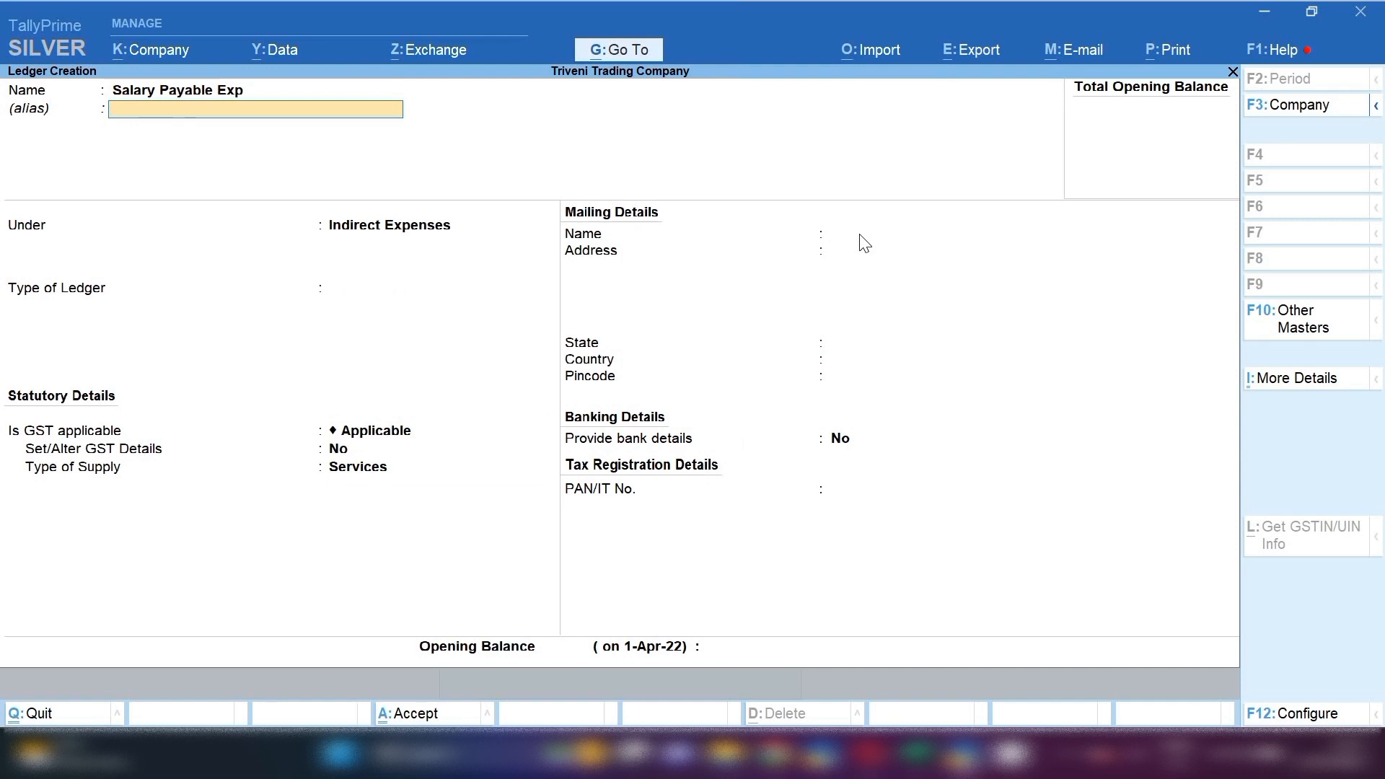
key(Return)
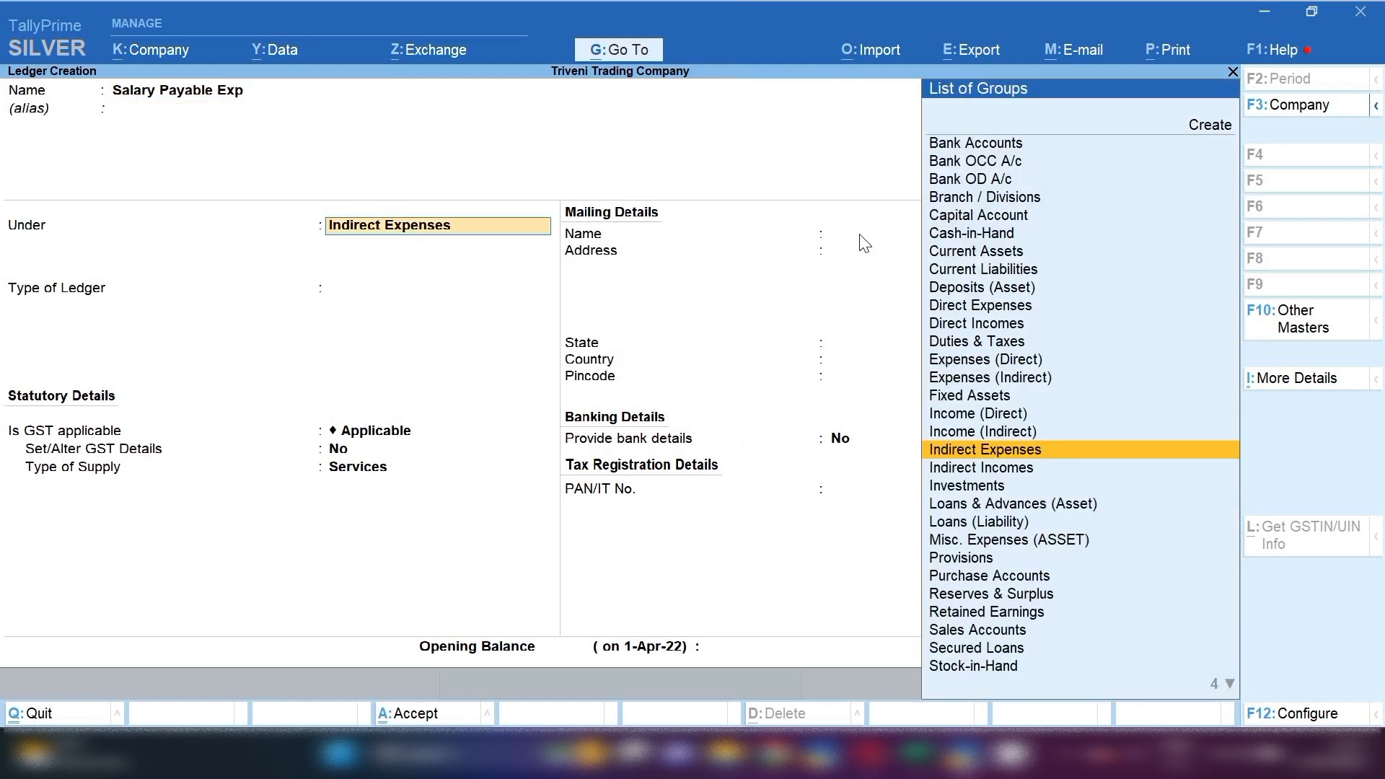
text(Pro)
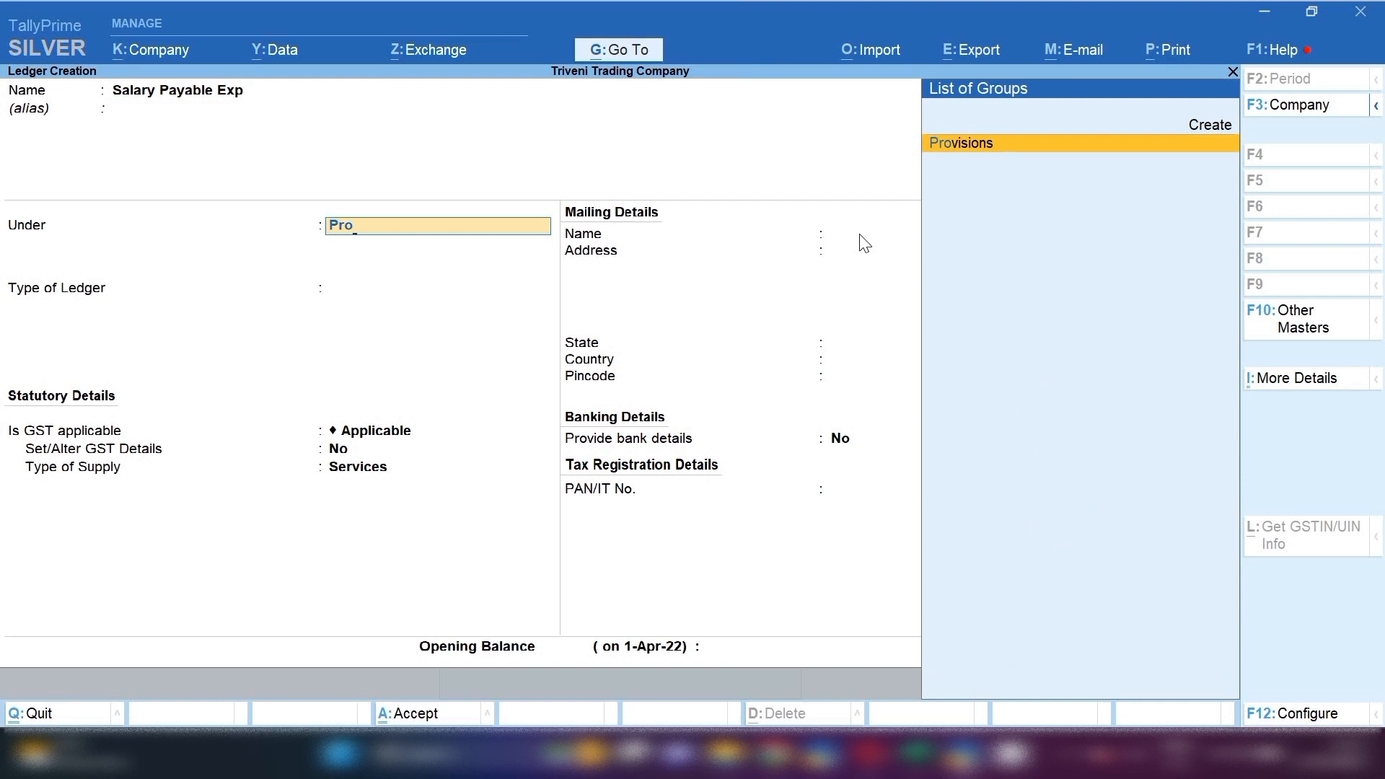
key(Return)
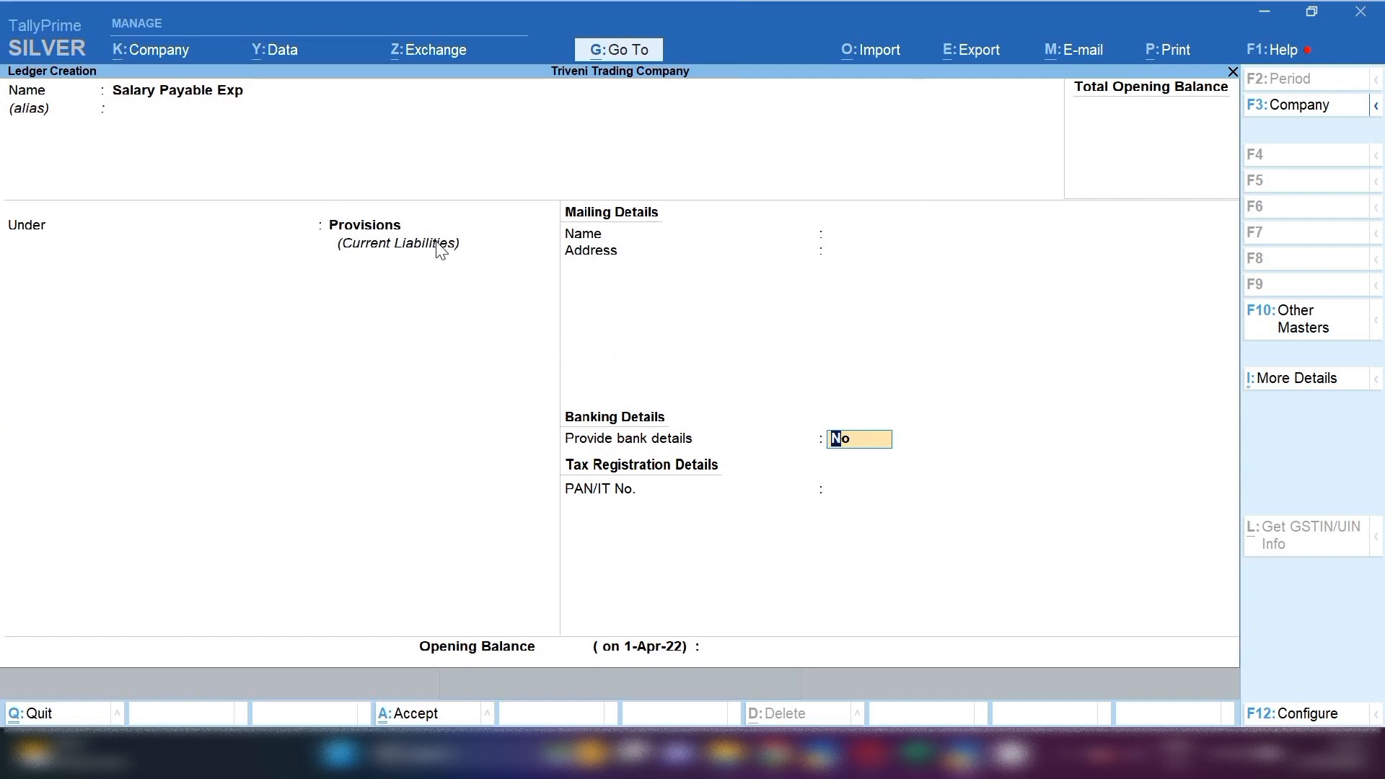
key(ctrl+a)
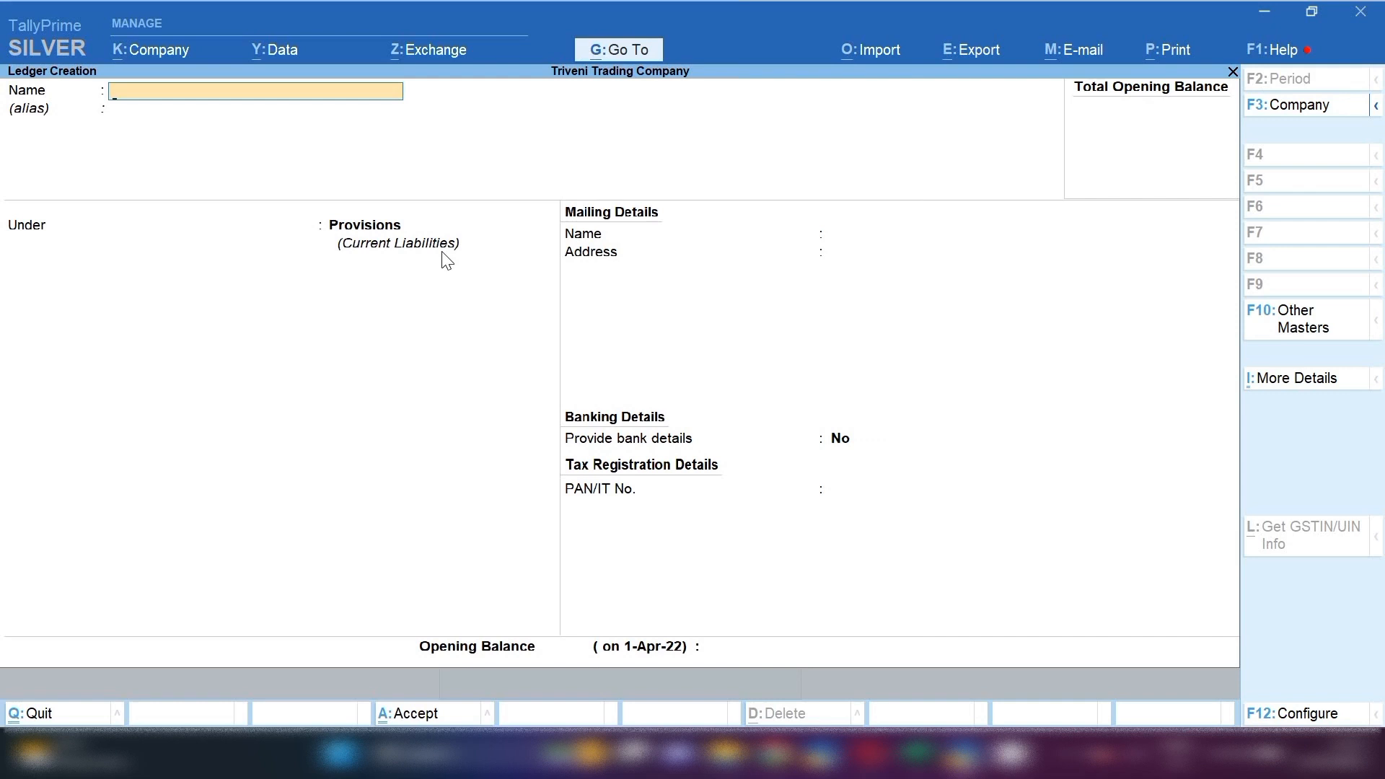
key(Escape)
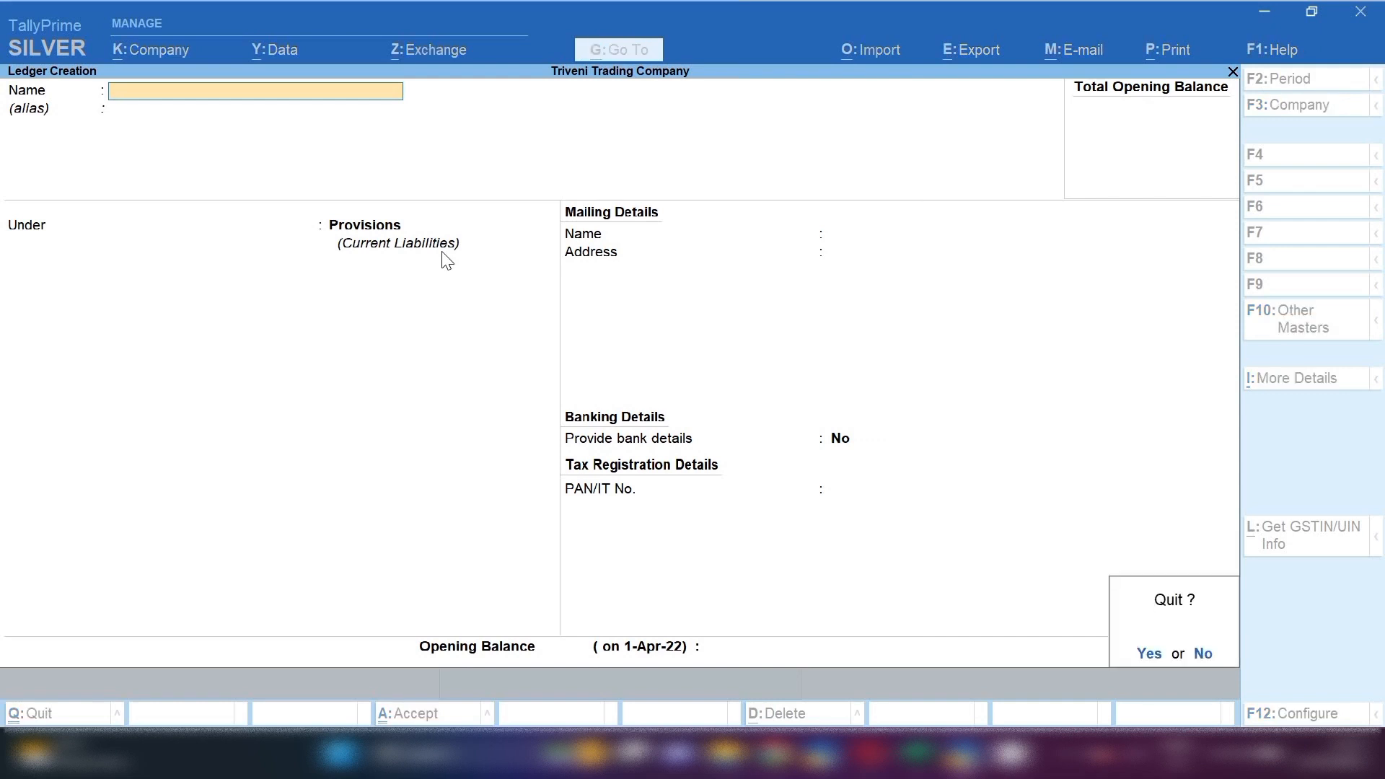
key(y)
key(Escape)
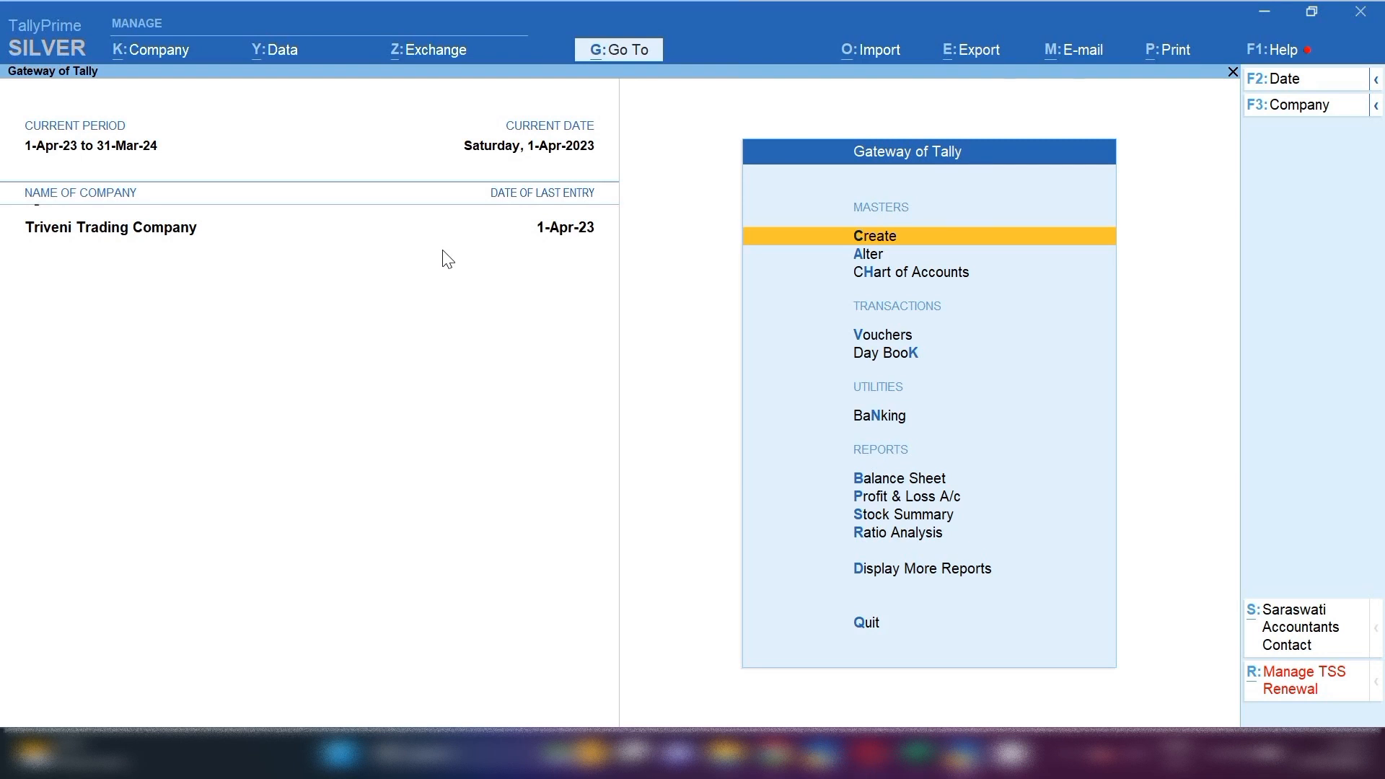
Step: Open voucher entry and switch the new voucher's type to Journal
key(v)
key(F5)
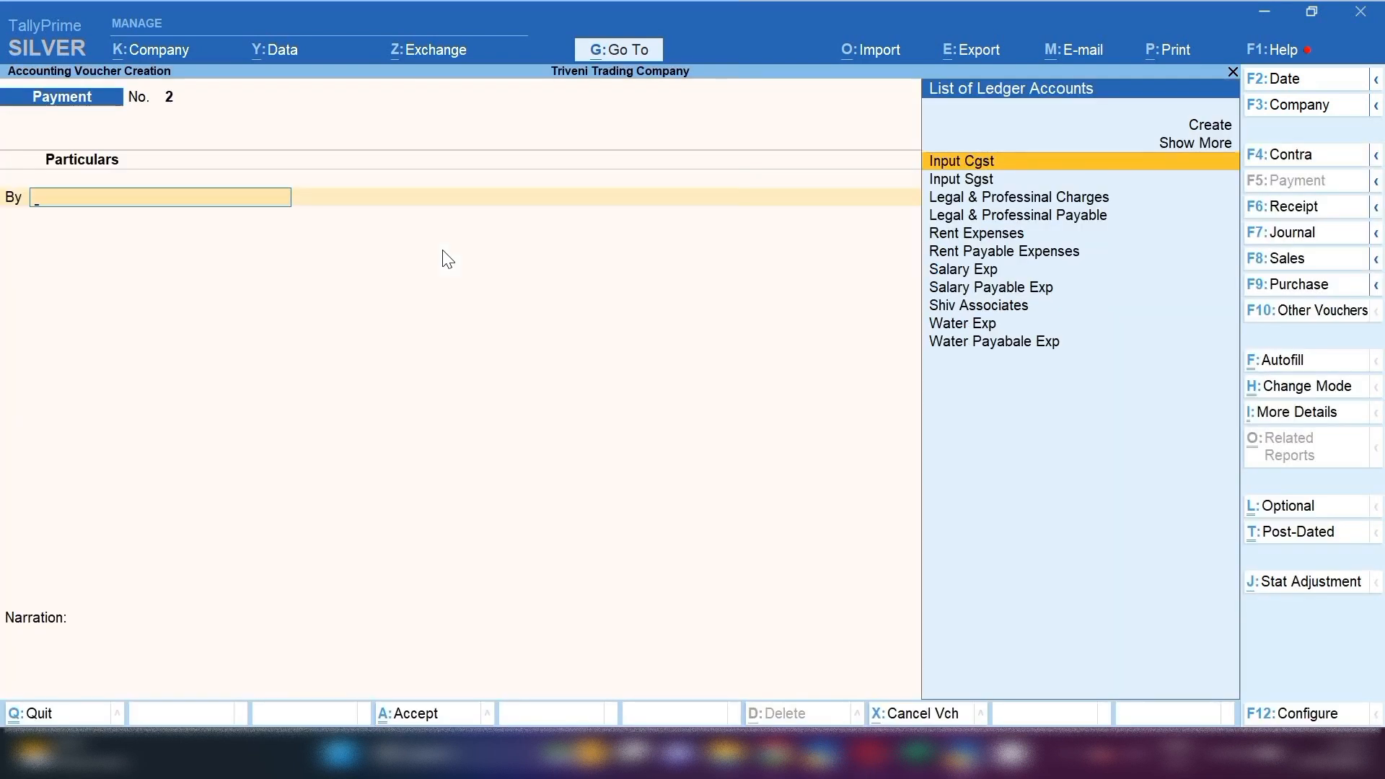
click(1310, 237)
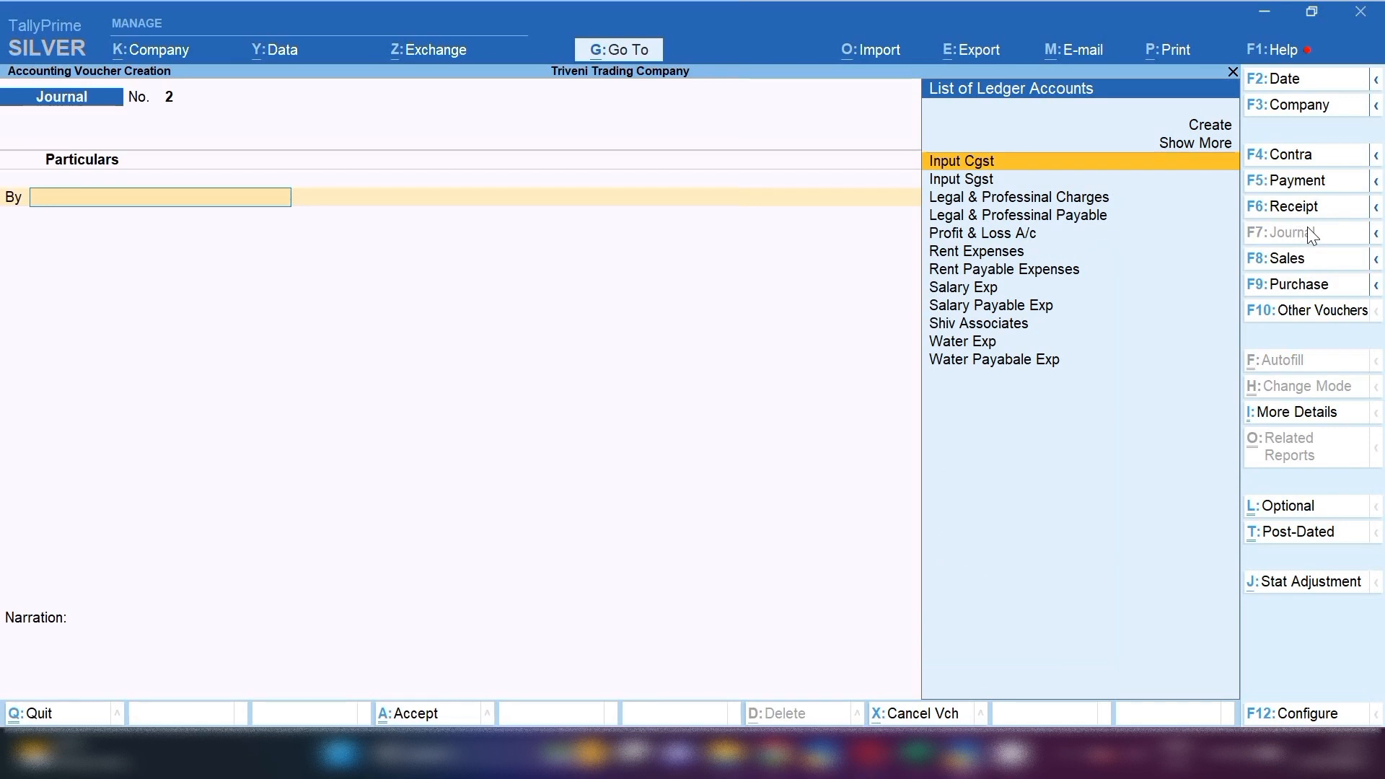
Step: Try to set the journal voucher's date to 31-3-2023, and return to the Gateway of Tally
key(F2)
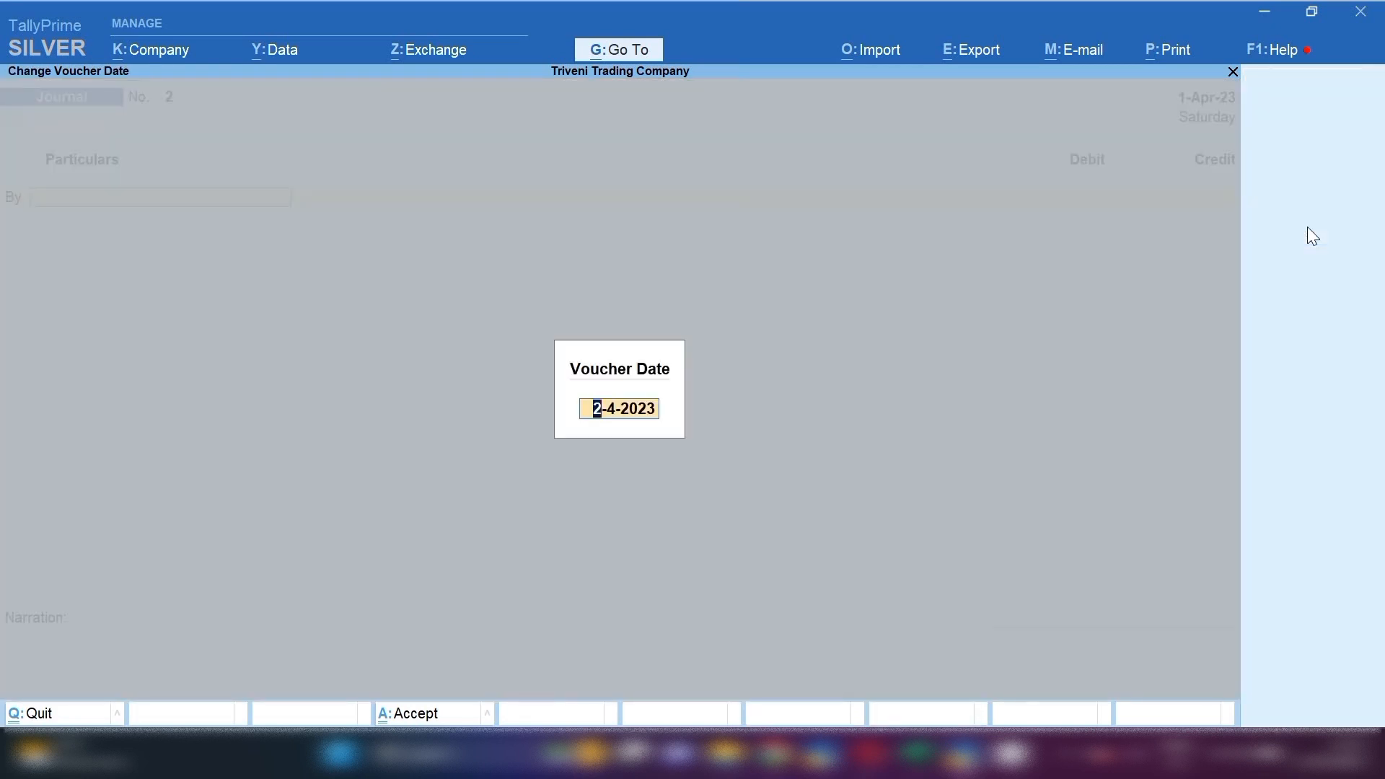
text(31.3.23)
key(Return)
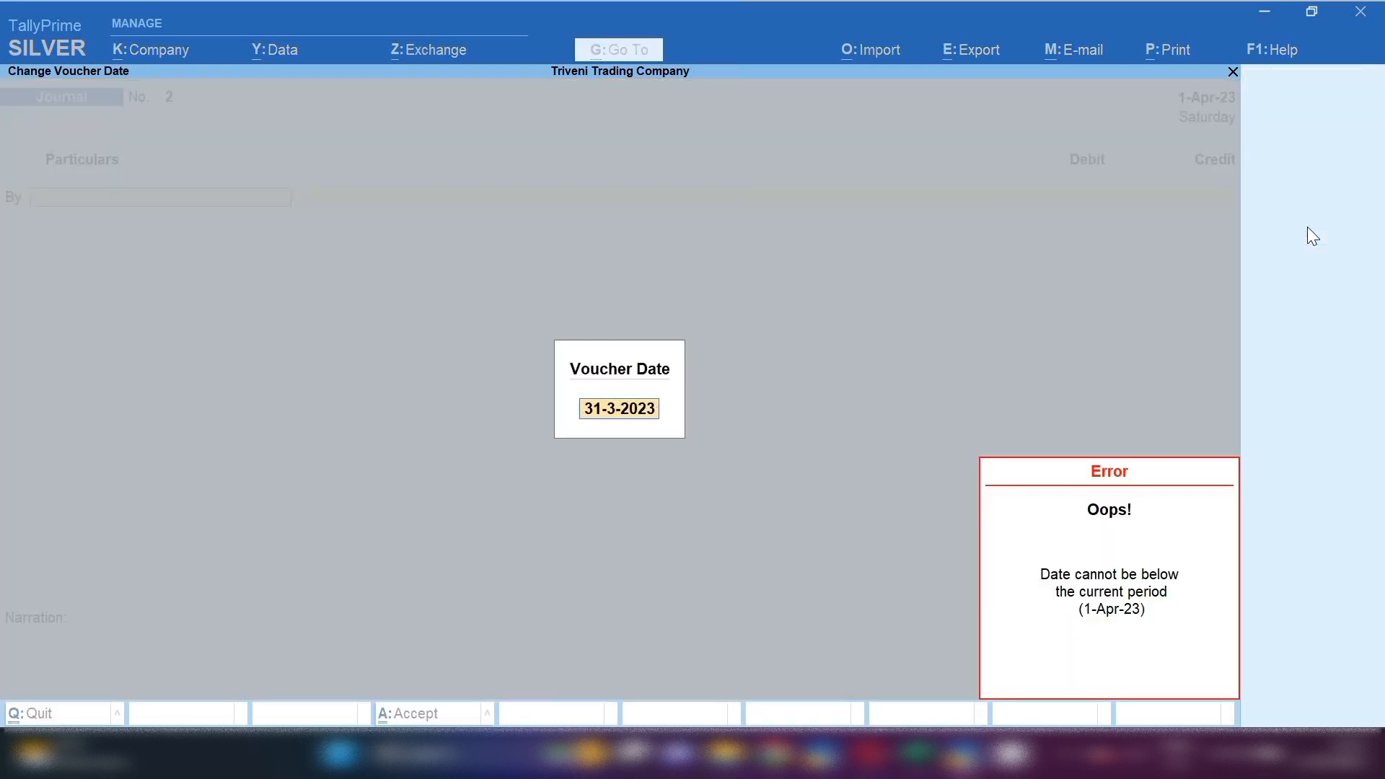
key(BackSpace)
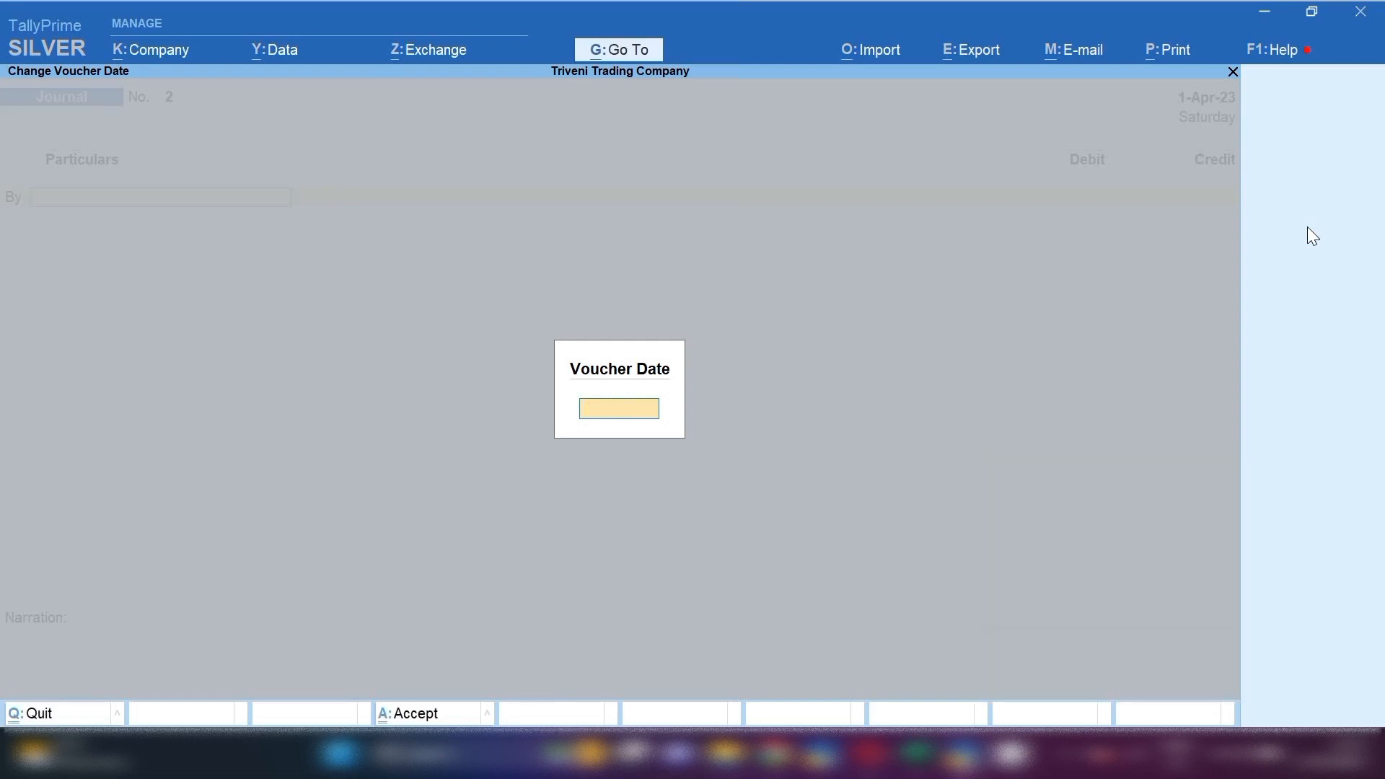
key(Escape)
key(Escape)
key(Escape)
key(Escape)
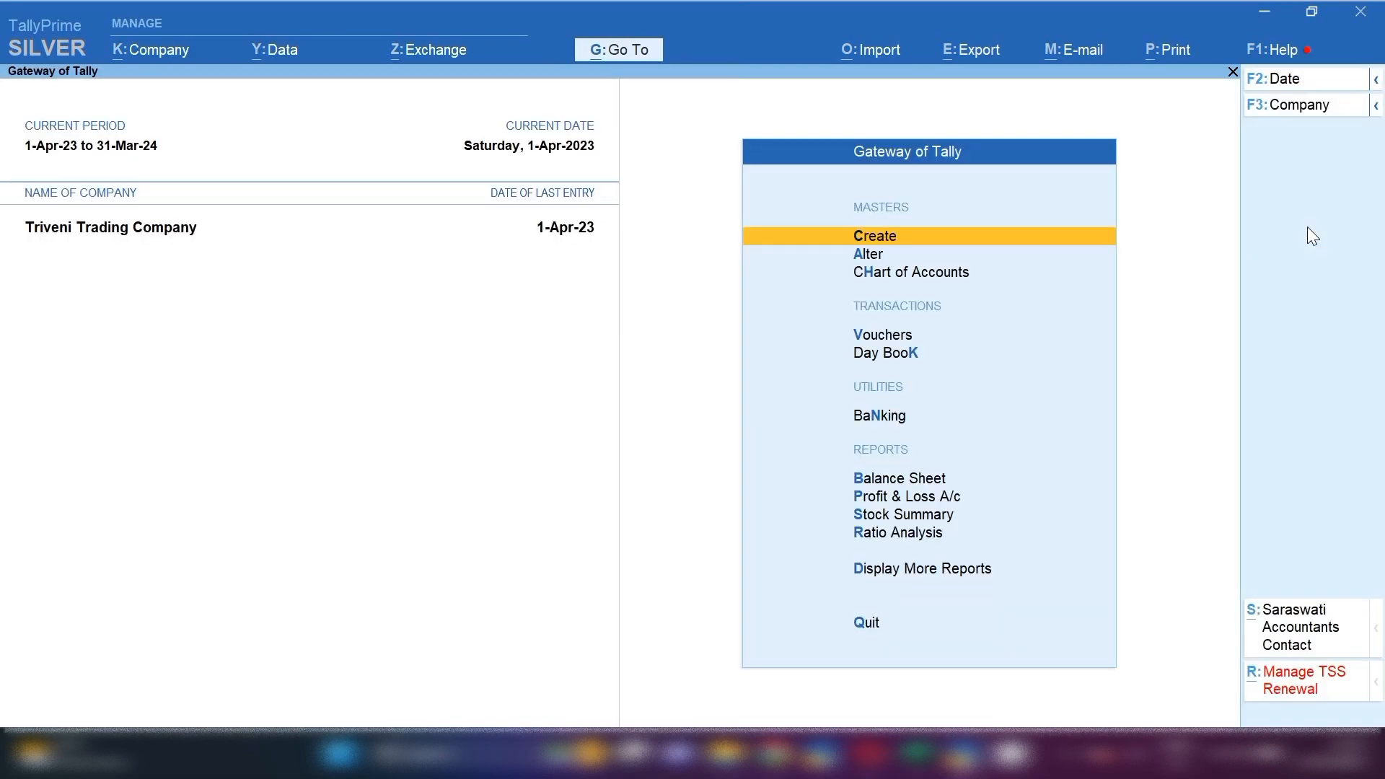
Step: Change the current period to run from 1-4-2020 to 31-3-2024
key(F2)
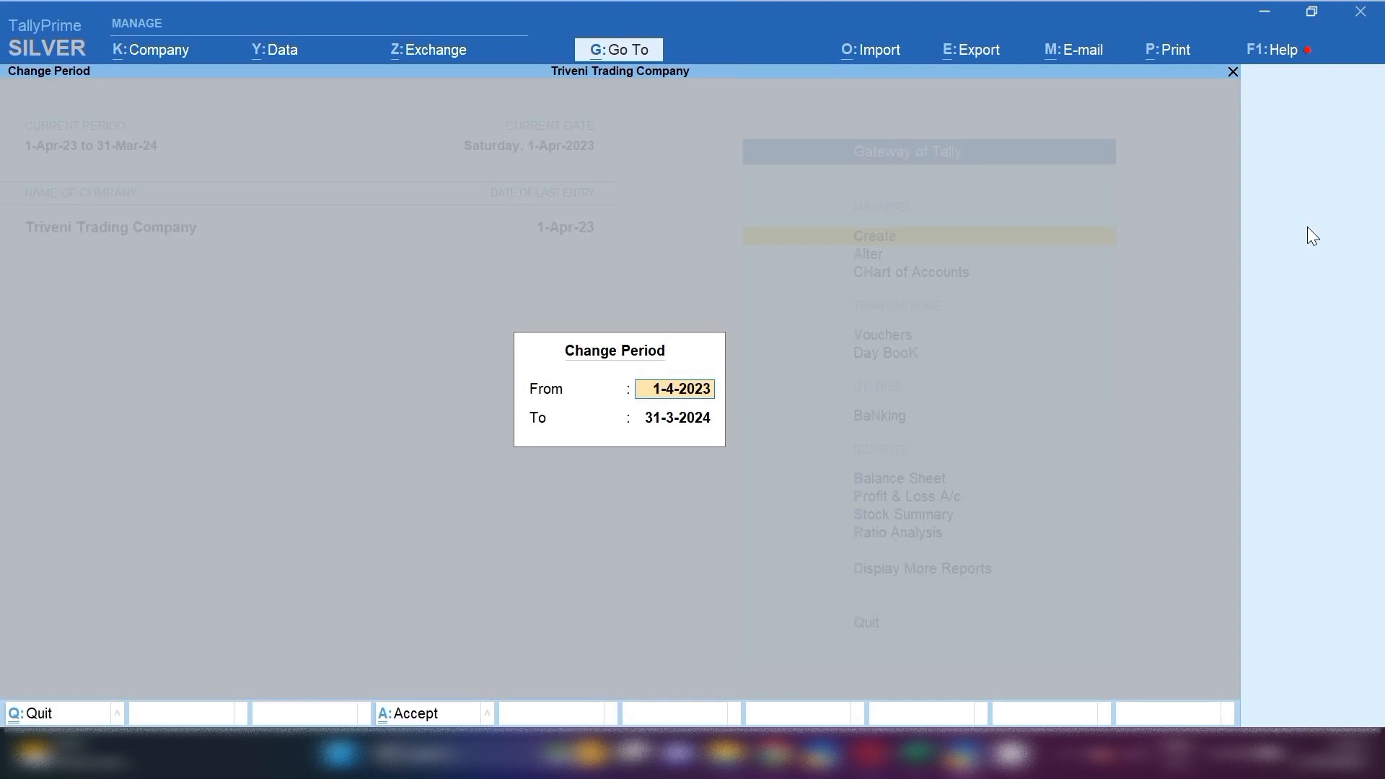
text(1-4-2020)
key(Return)
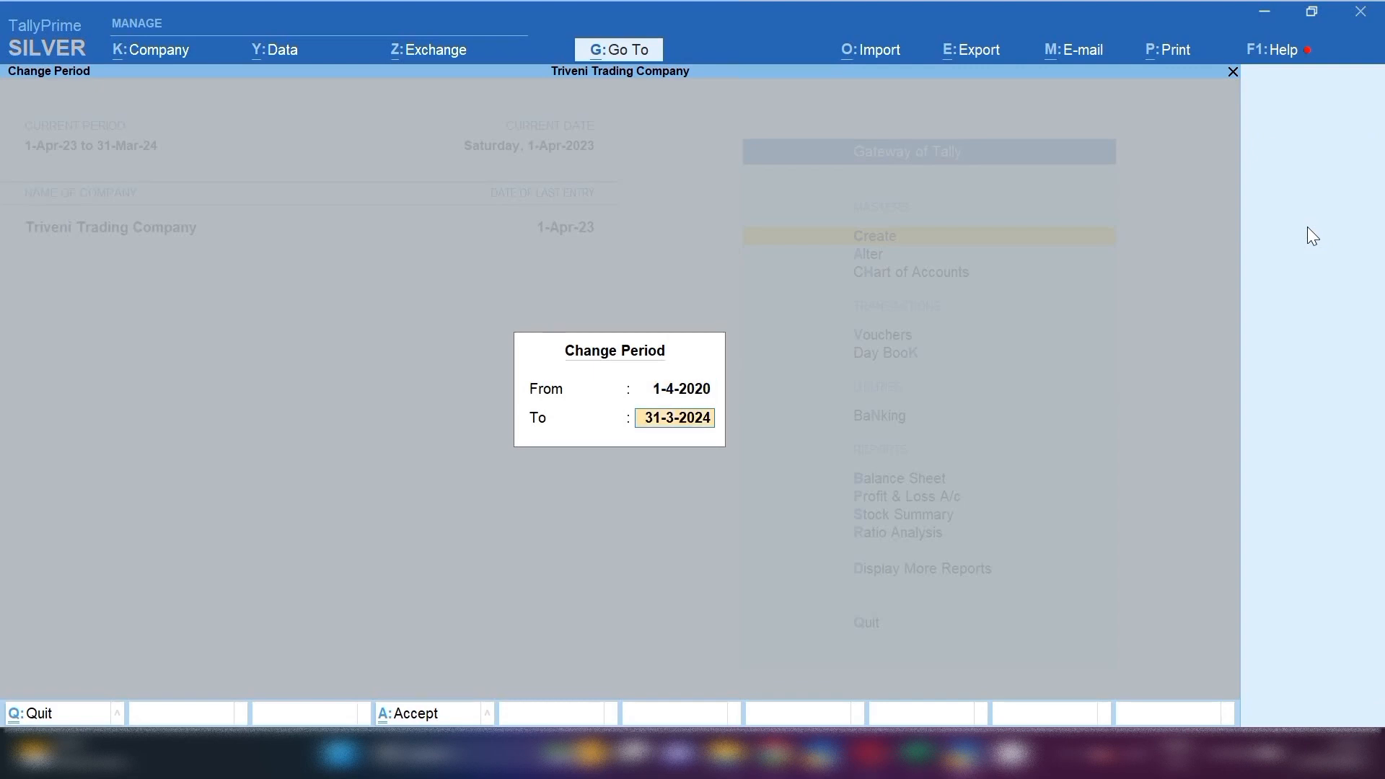
key(Return)
Step: Open a new journal voucher and set its date to 31-3-2023
key(v)
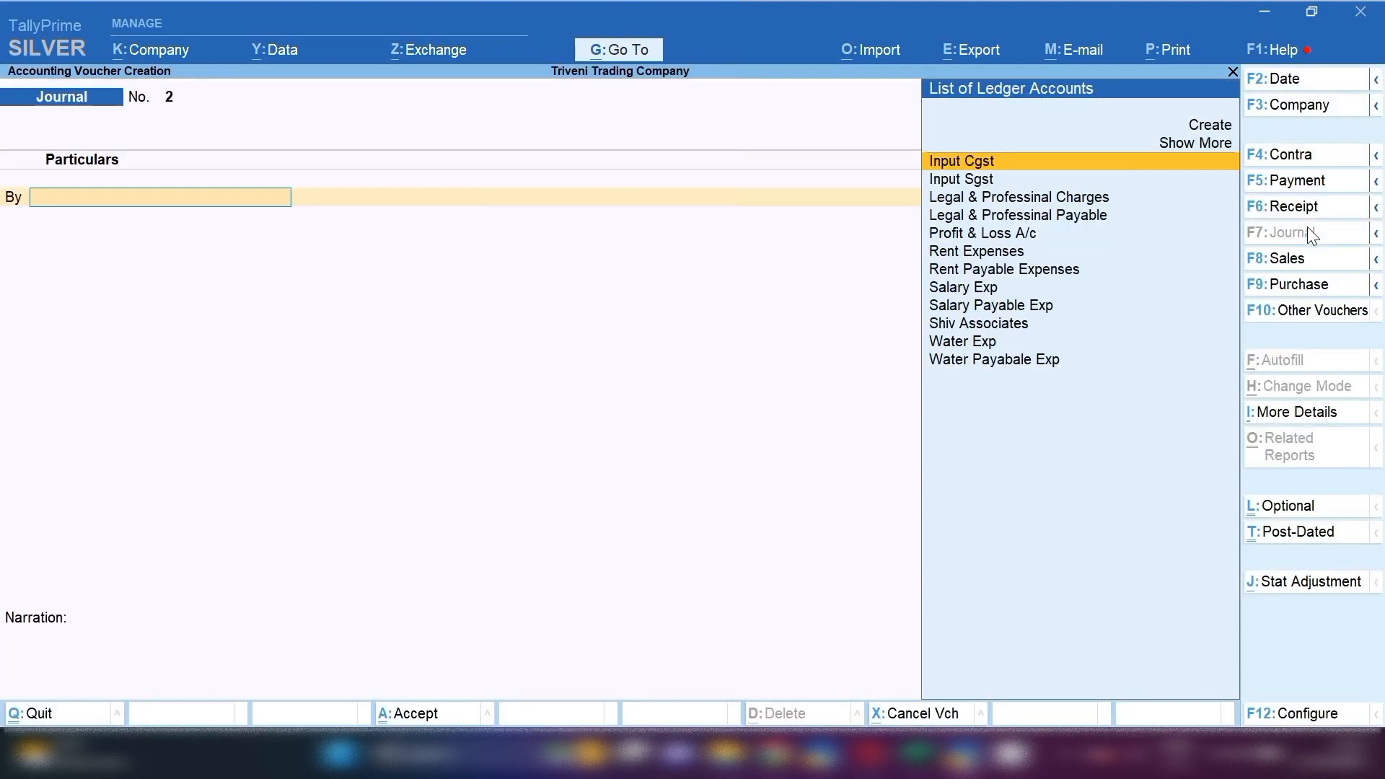
key(F2)
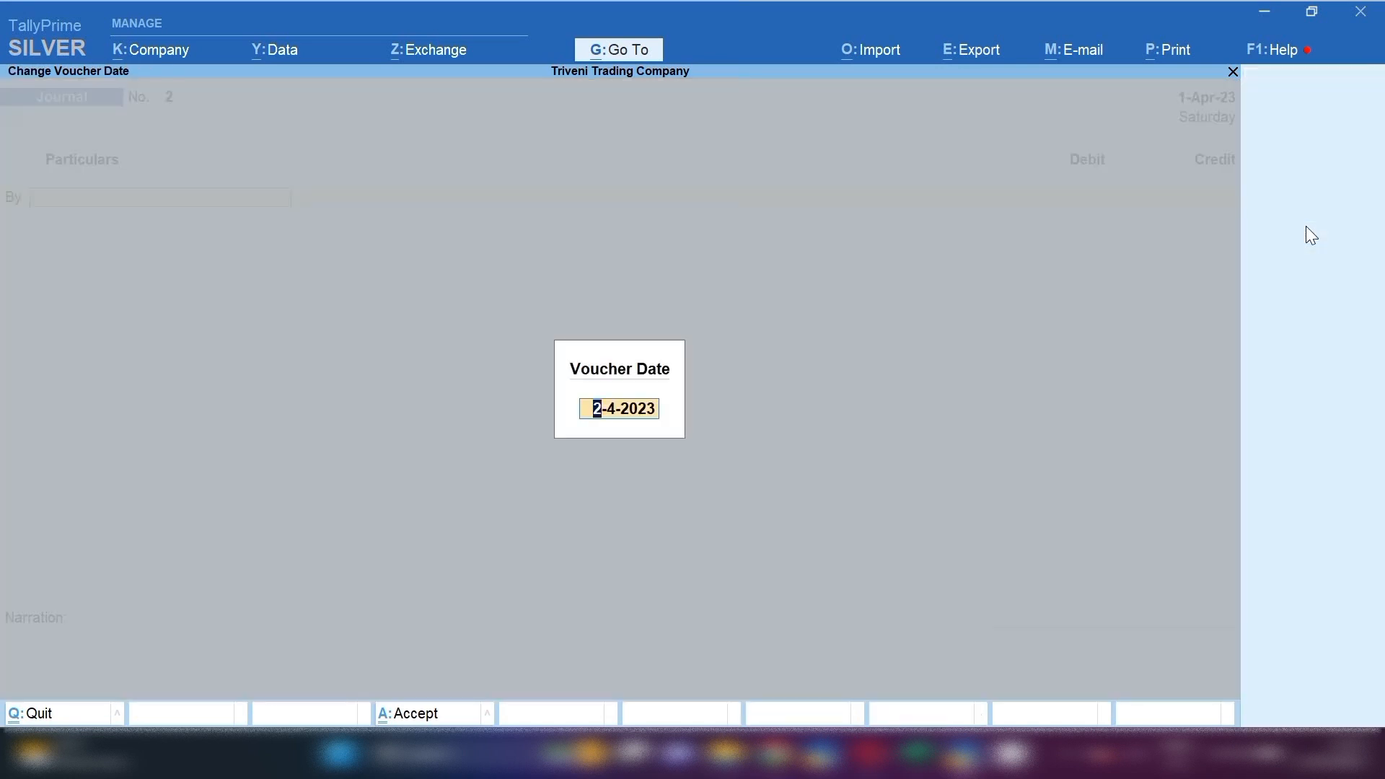
text(1)
key(BackSpace)
text(31.3.23)
key(Return)
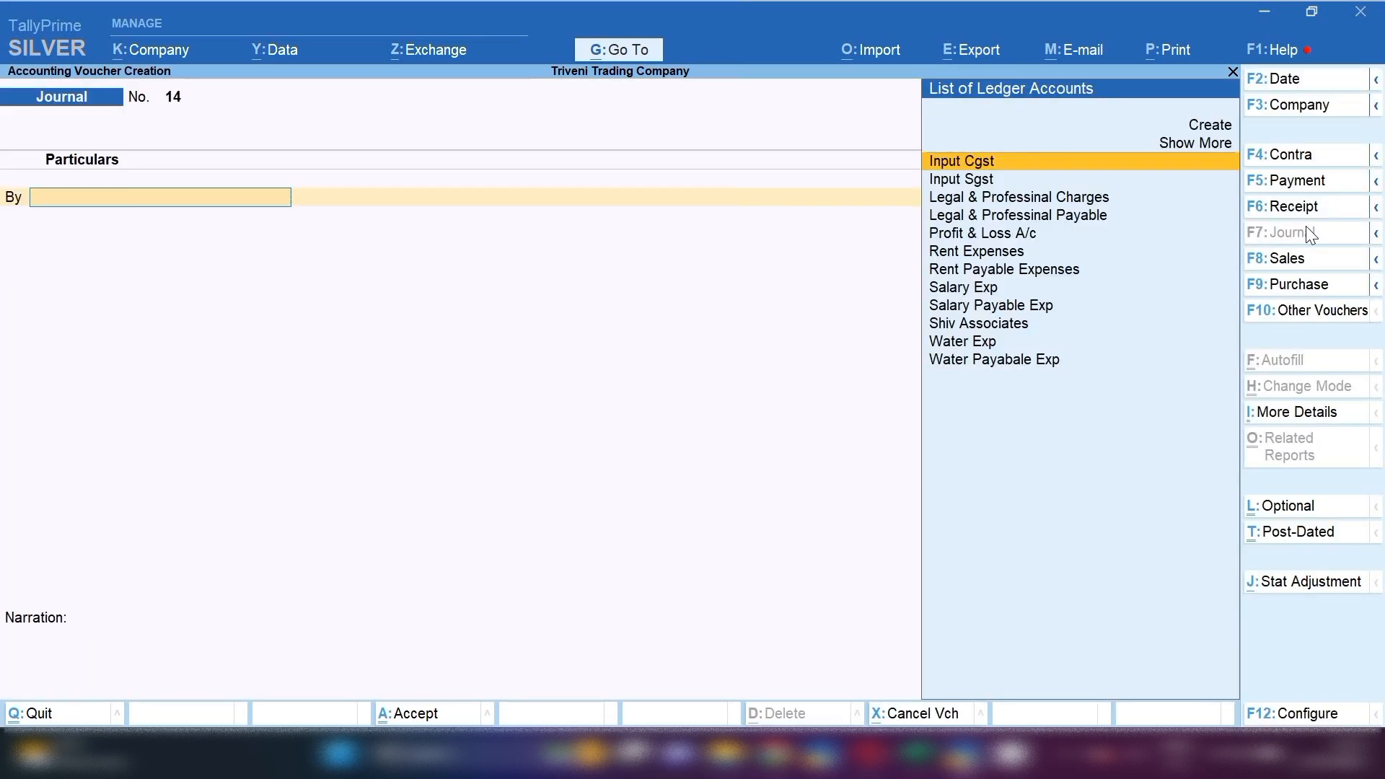
Step: Debit the Salary Exp ledger with 2,50,000 in the journal voucher
text(sal)
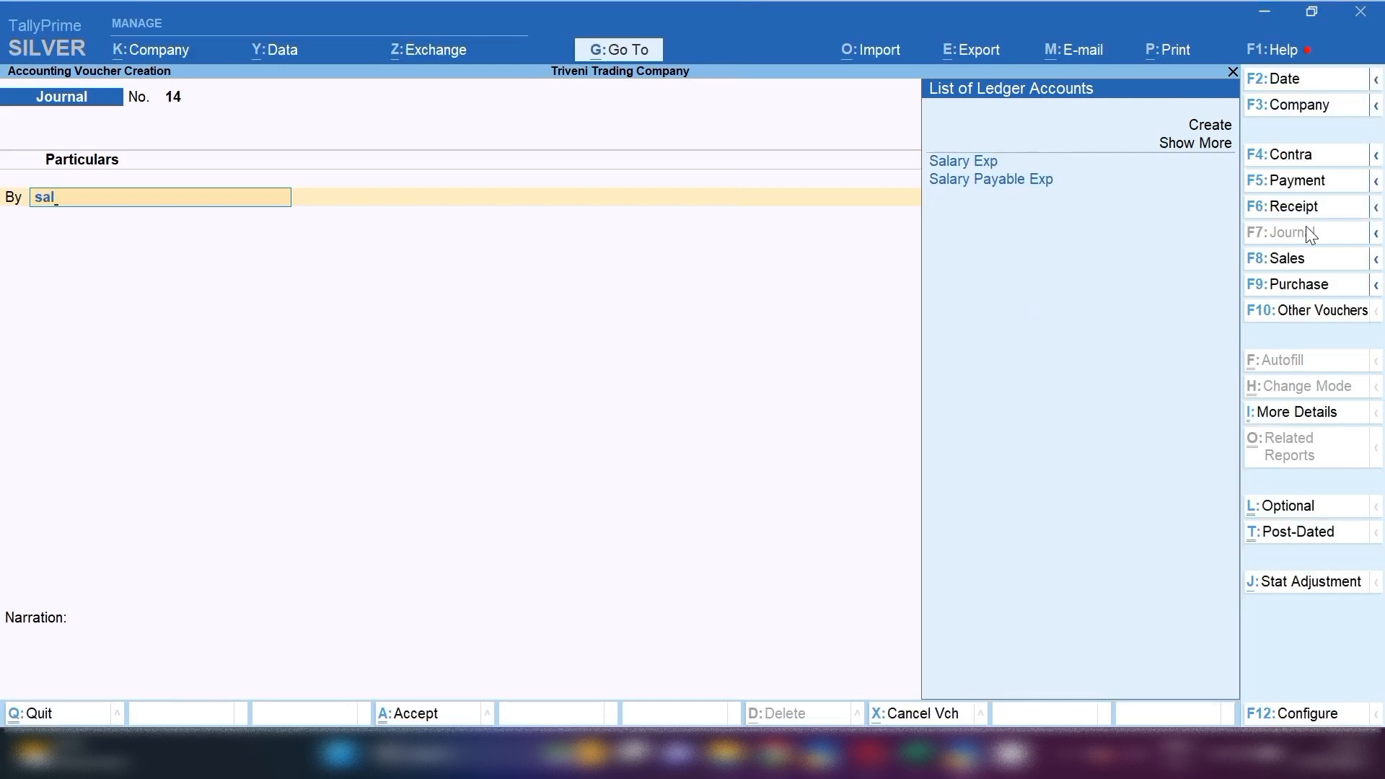
key(Return)
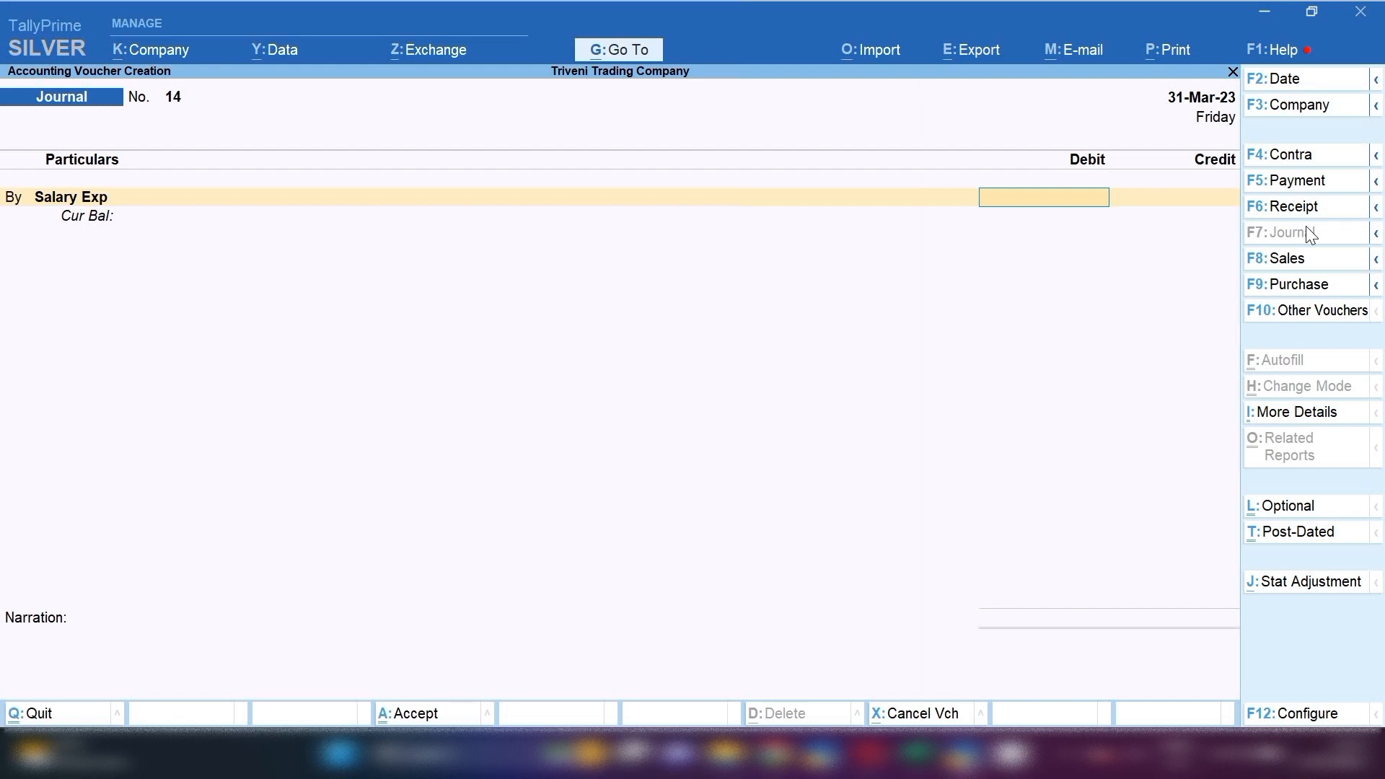
text(2,50,)
text(0000)
key(Return)
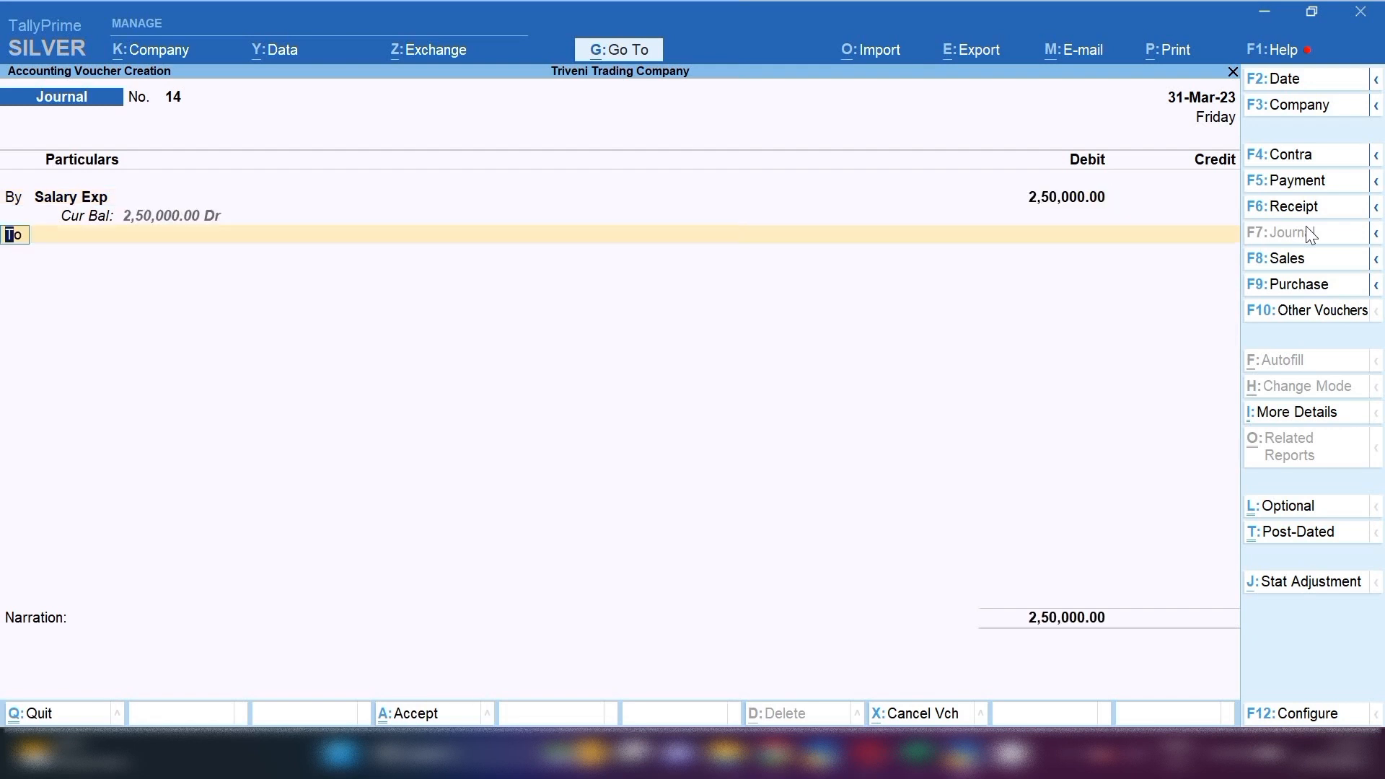
Step: Credit the Salary Payable Exp ledger with 2,50,000 in the journal voucher
key(Return)
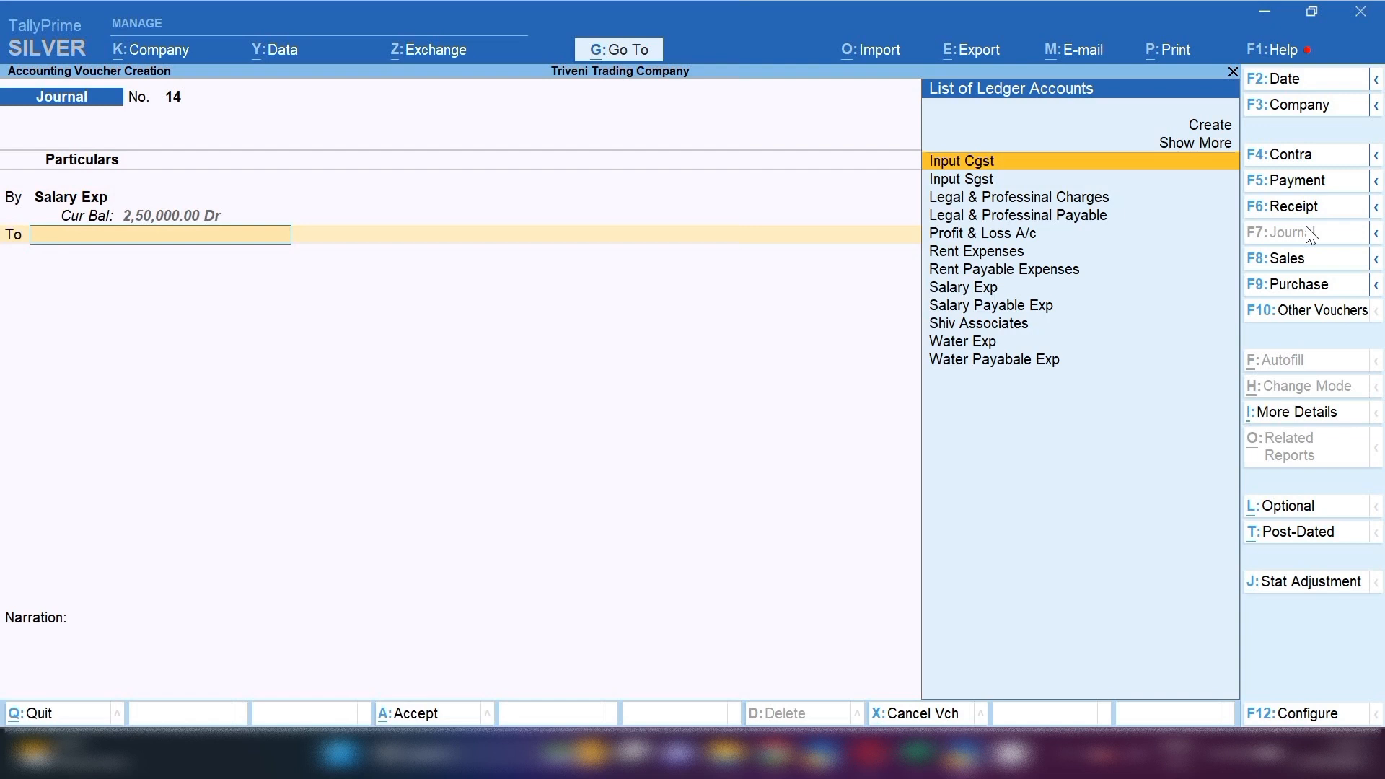
text(Sal)
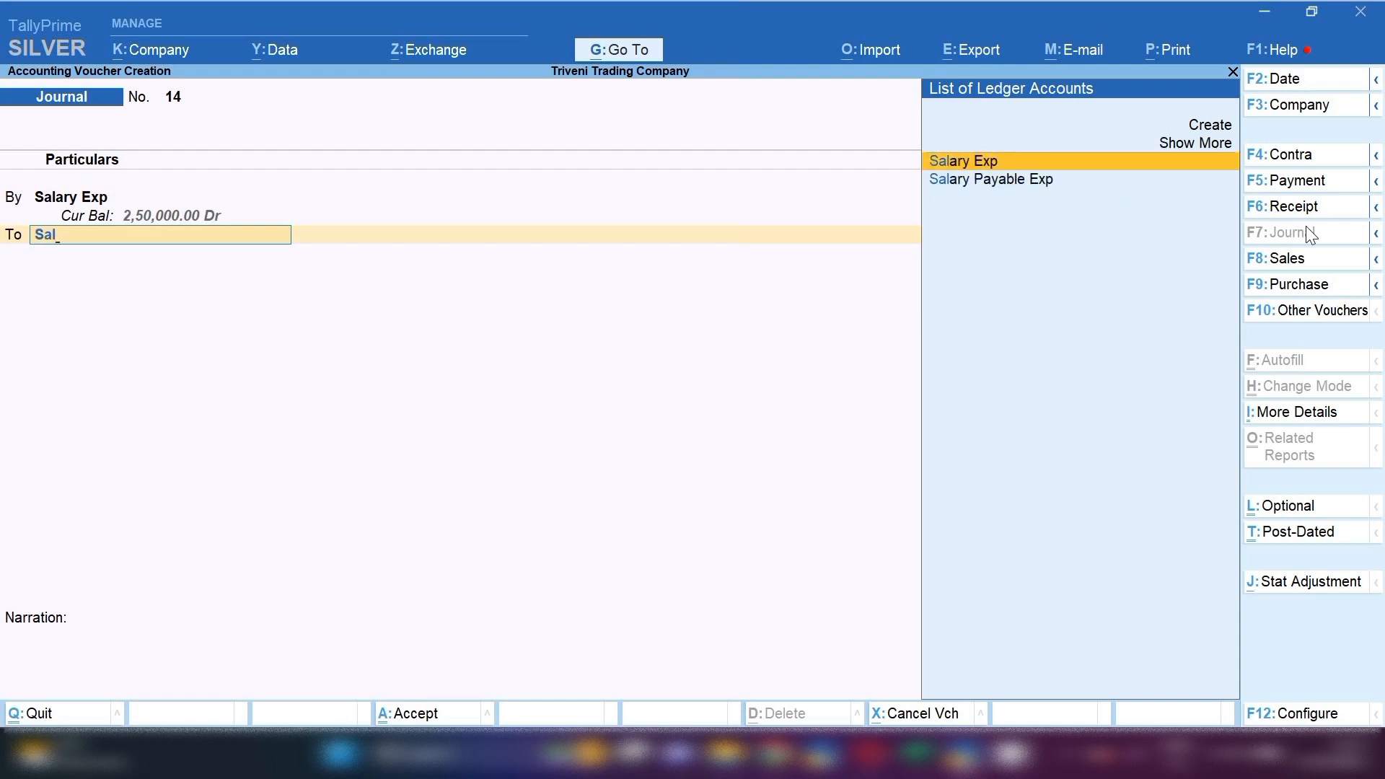
key(Down)
key(Return)
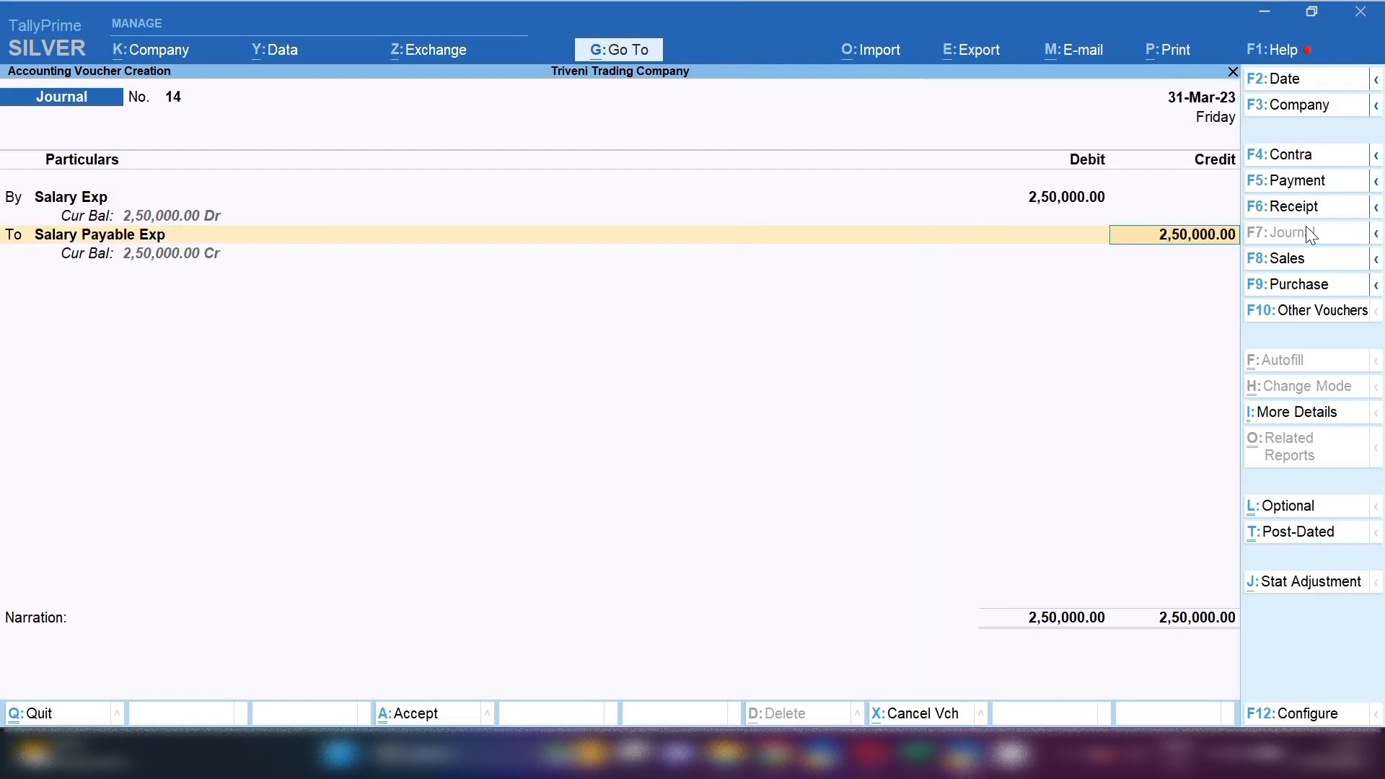
key(Return)
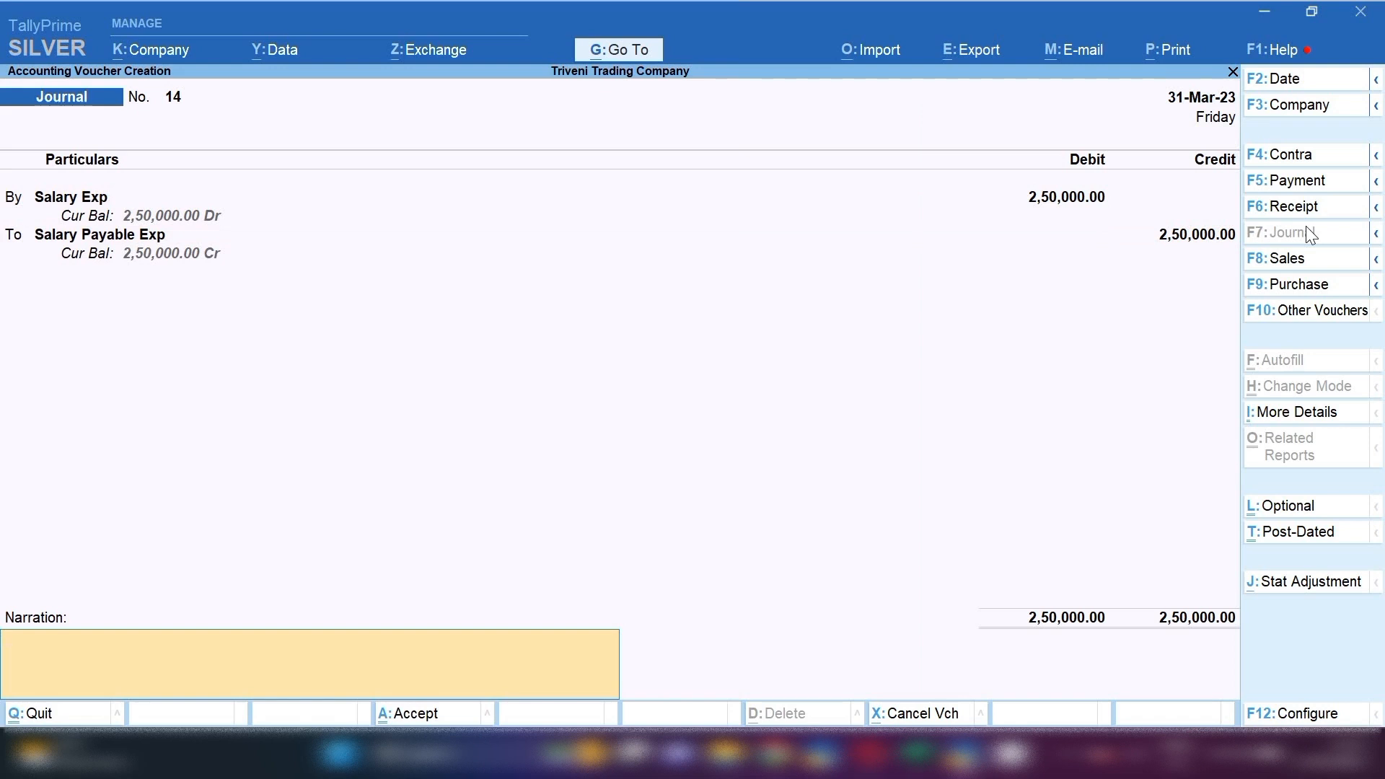
Step: Enter the narration "salary book for the month of march-23" and save the journal voucher
text(salary book for the month go f)
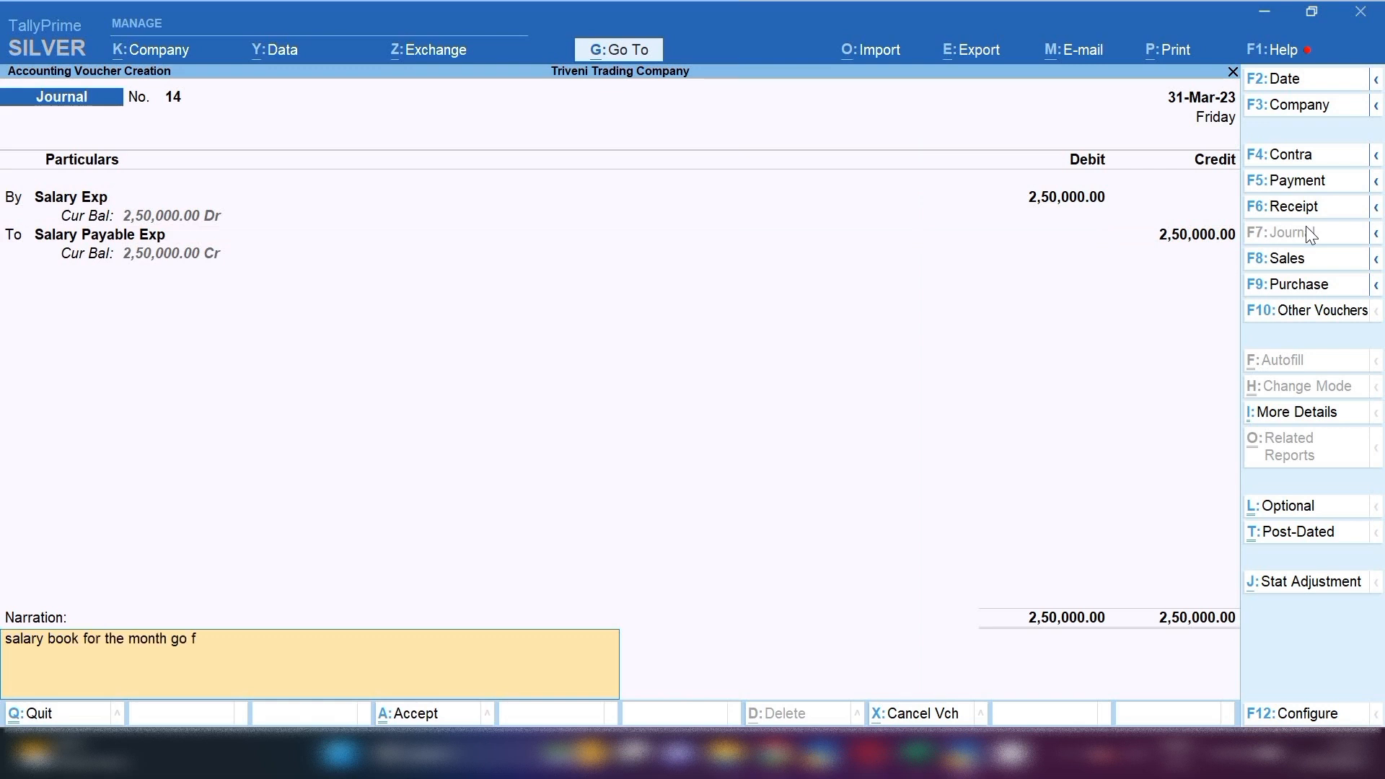
key(BackSpace)
key(BackSpace)
key(BackSpace)
key(BackSpace)
text(of march-23)
key(Return)
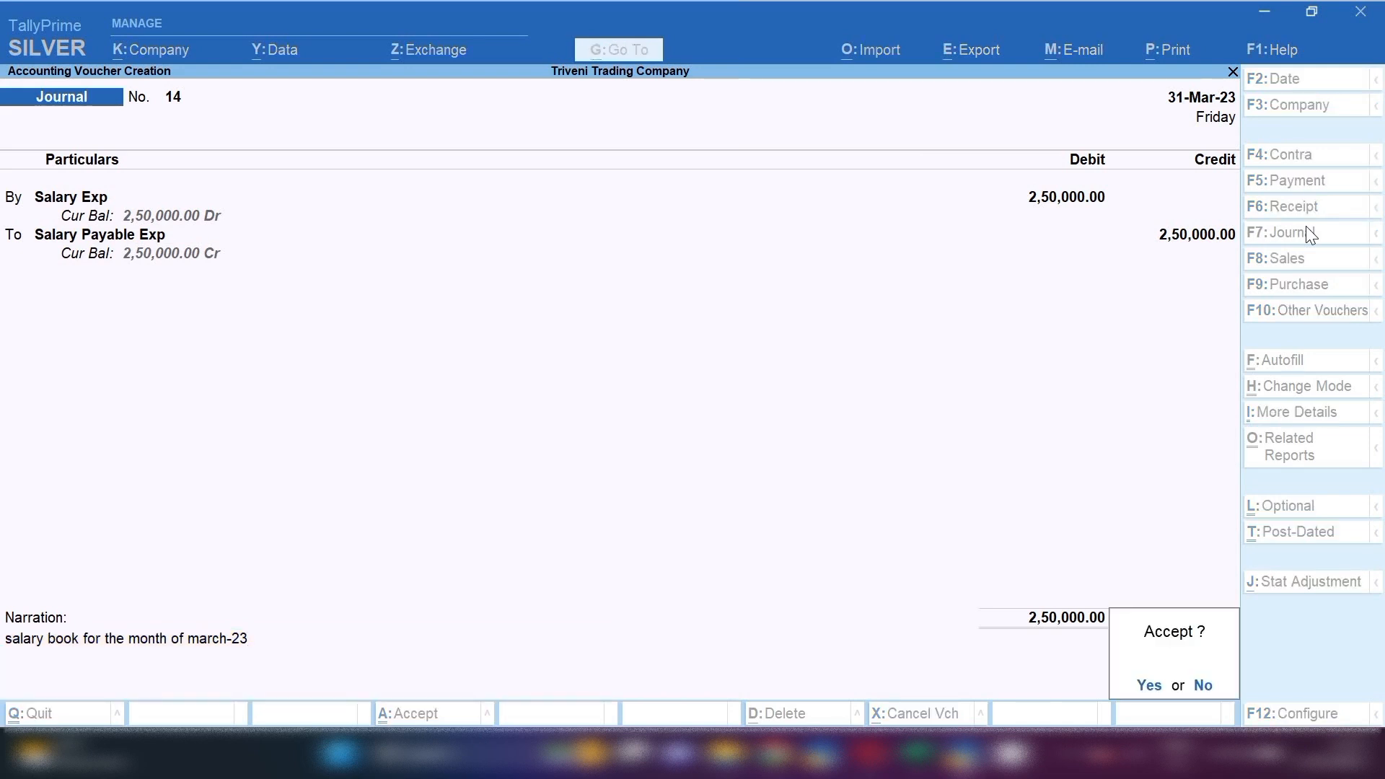
key(Return)
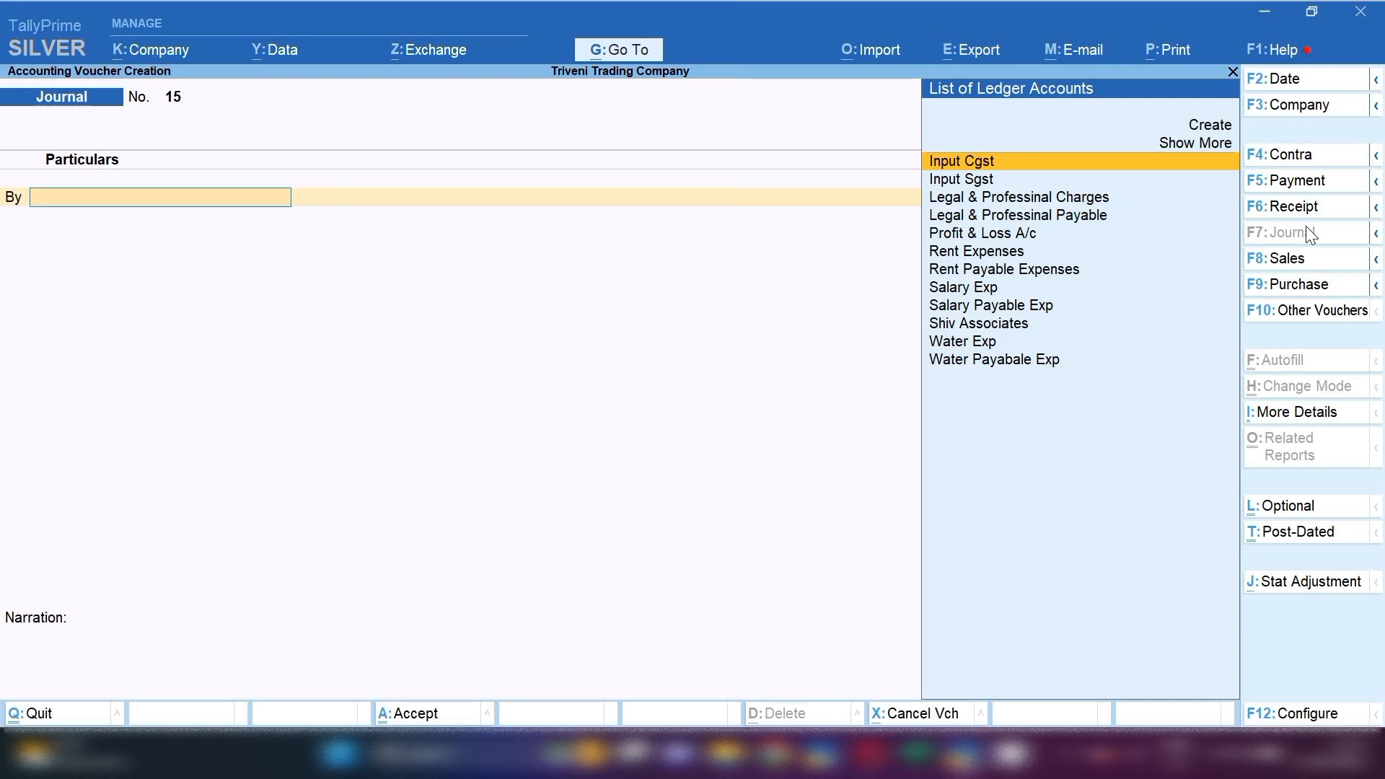
Step: Examine the balance sheet's Current Liabilities down to the ledgers under Provisions, and return to voucher entry
click(610, 51)
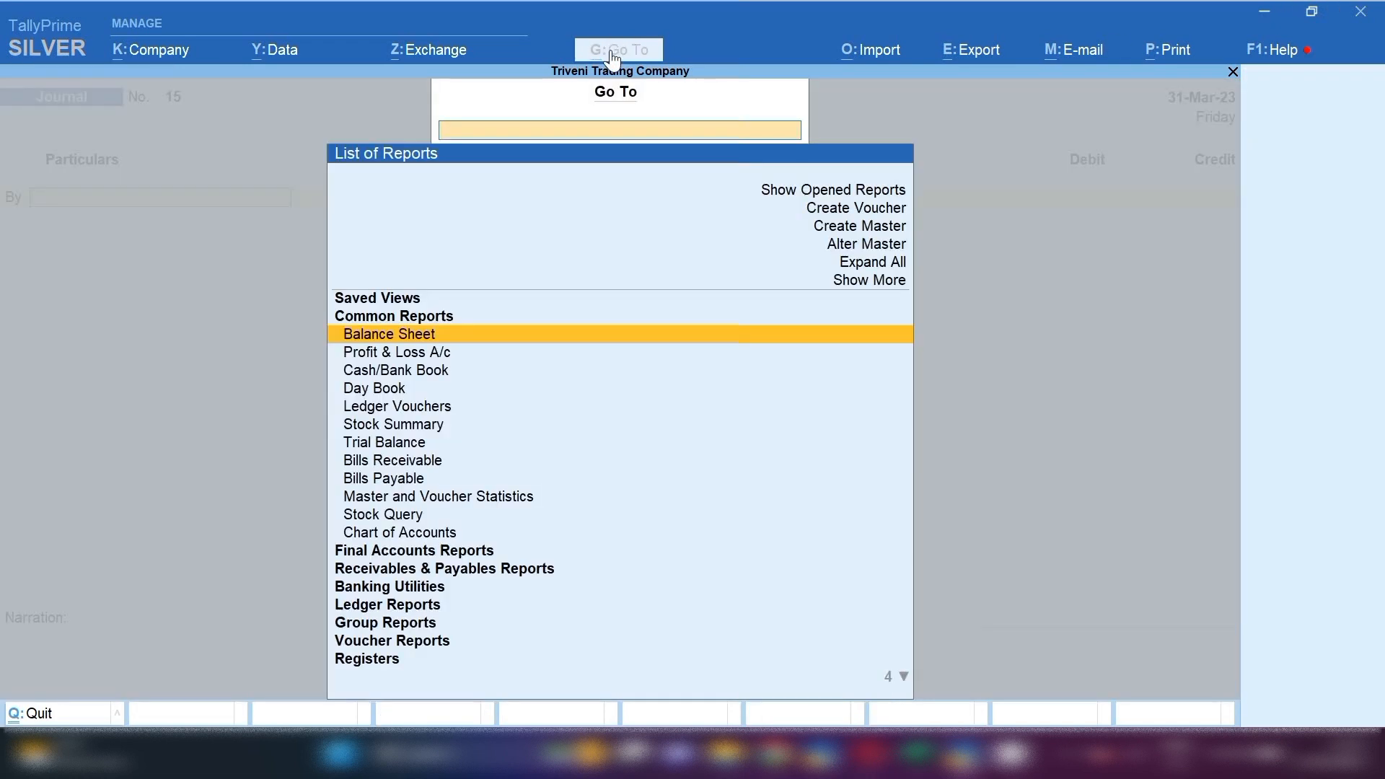
key(Return)
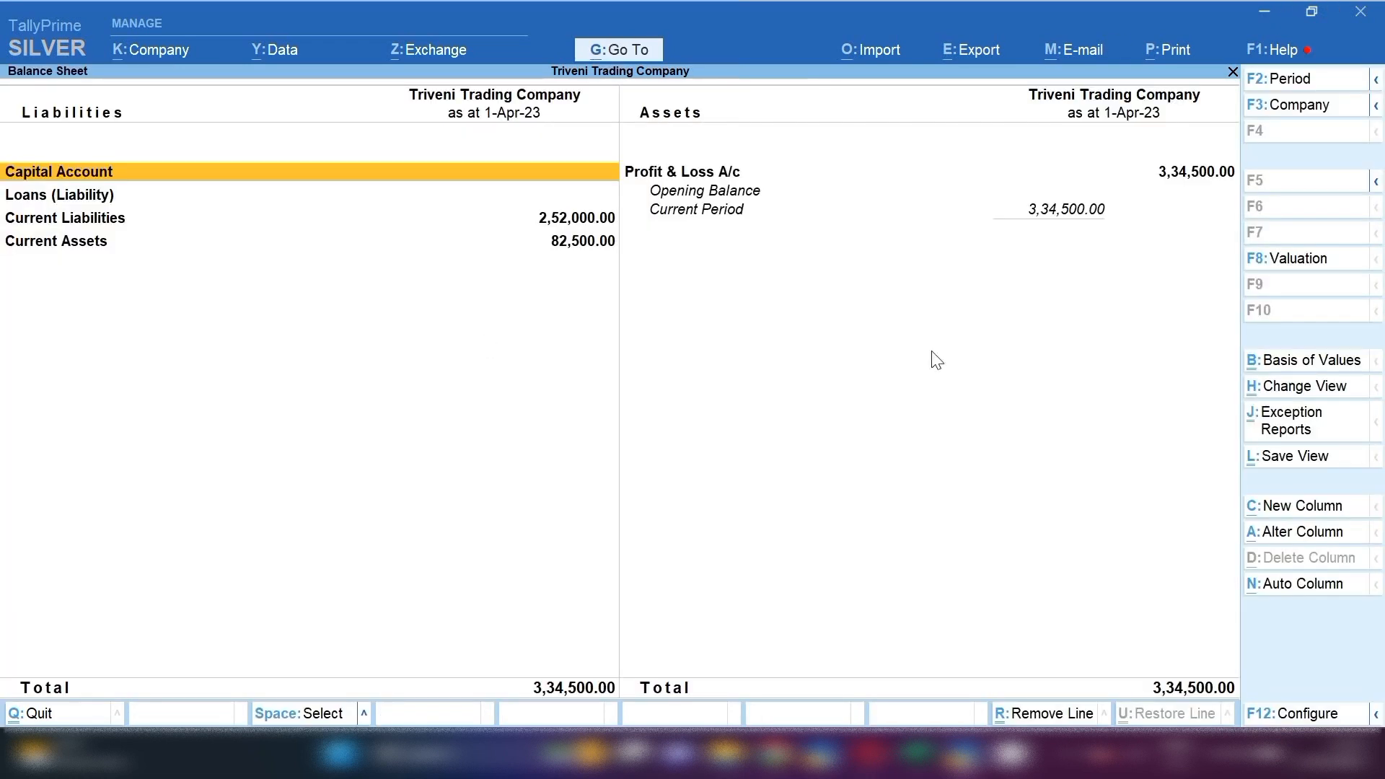
key(Down)
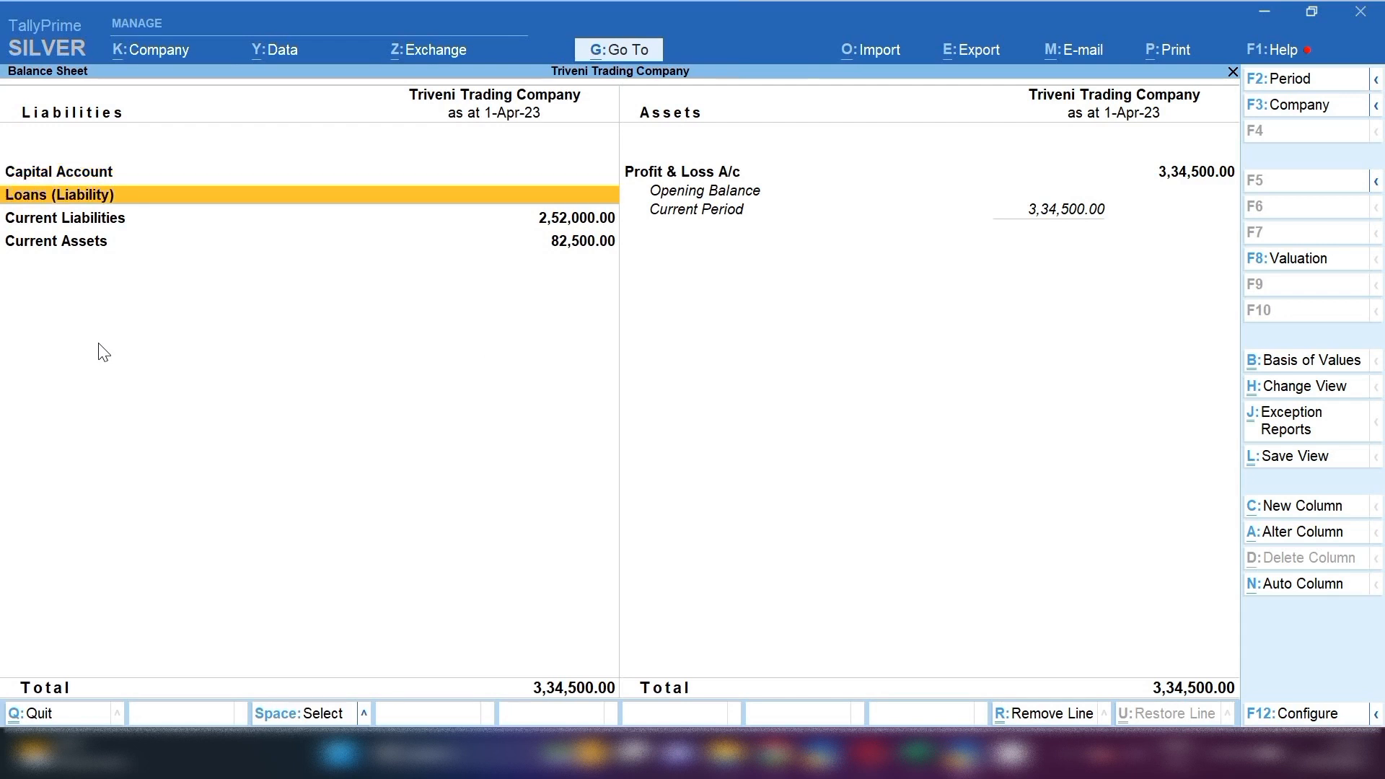
key(Down)
key(Return)
key(Down)
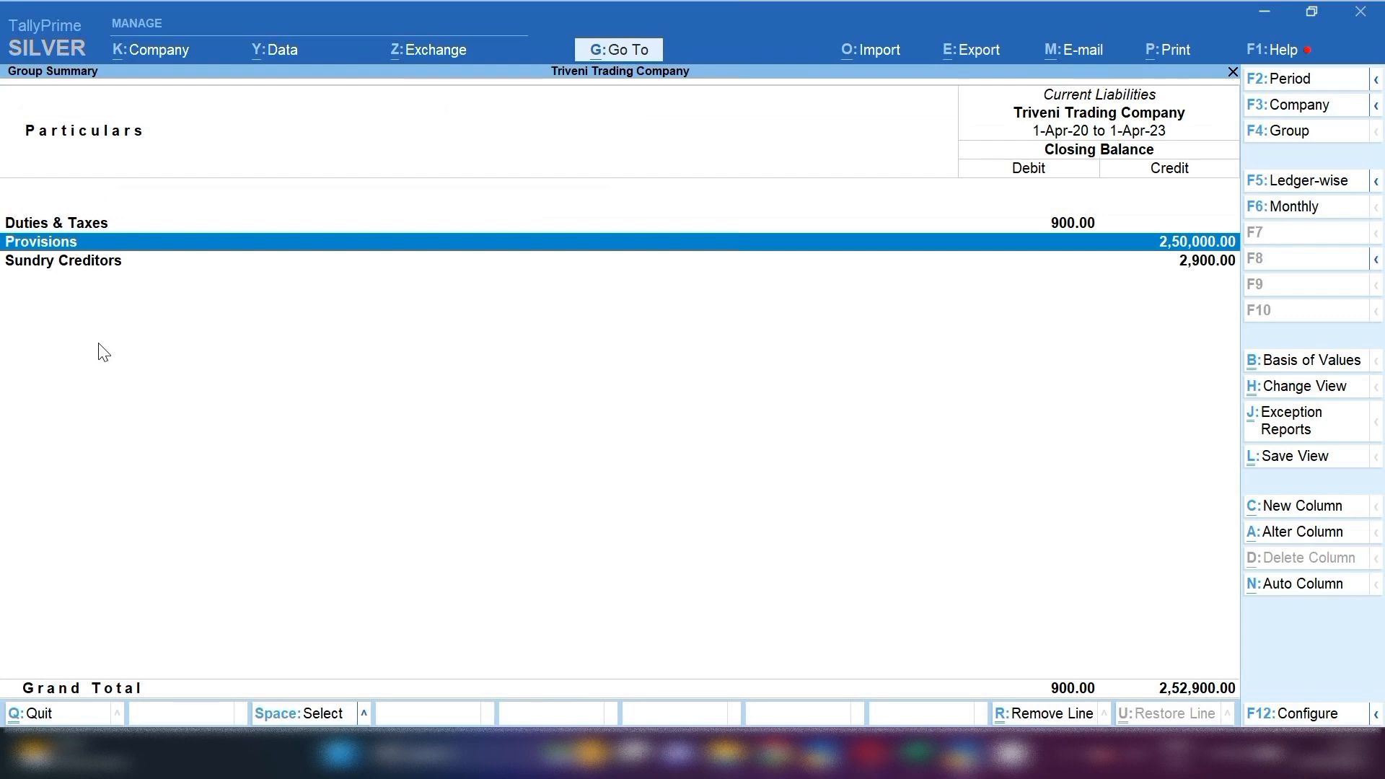
key(Return)
key(Return)
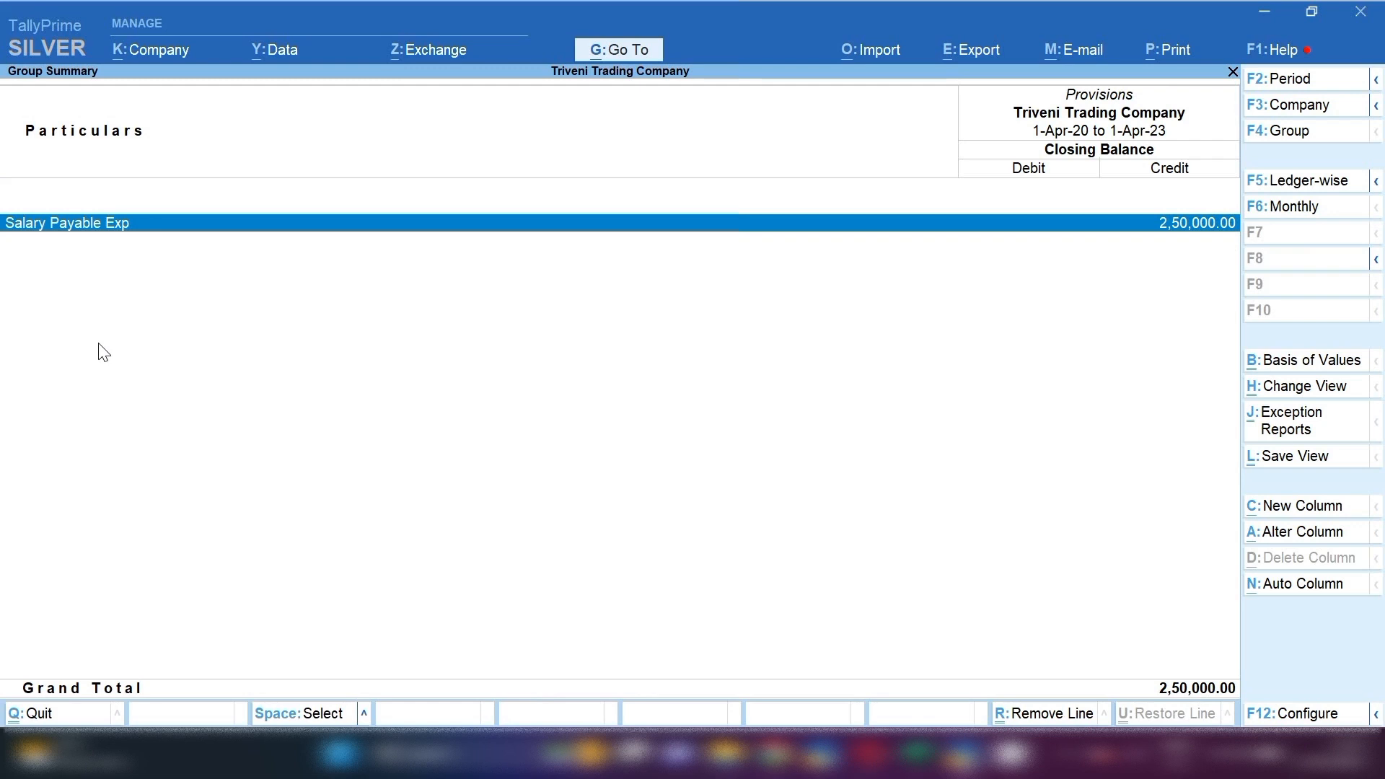
key(Escape)
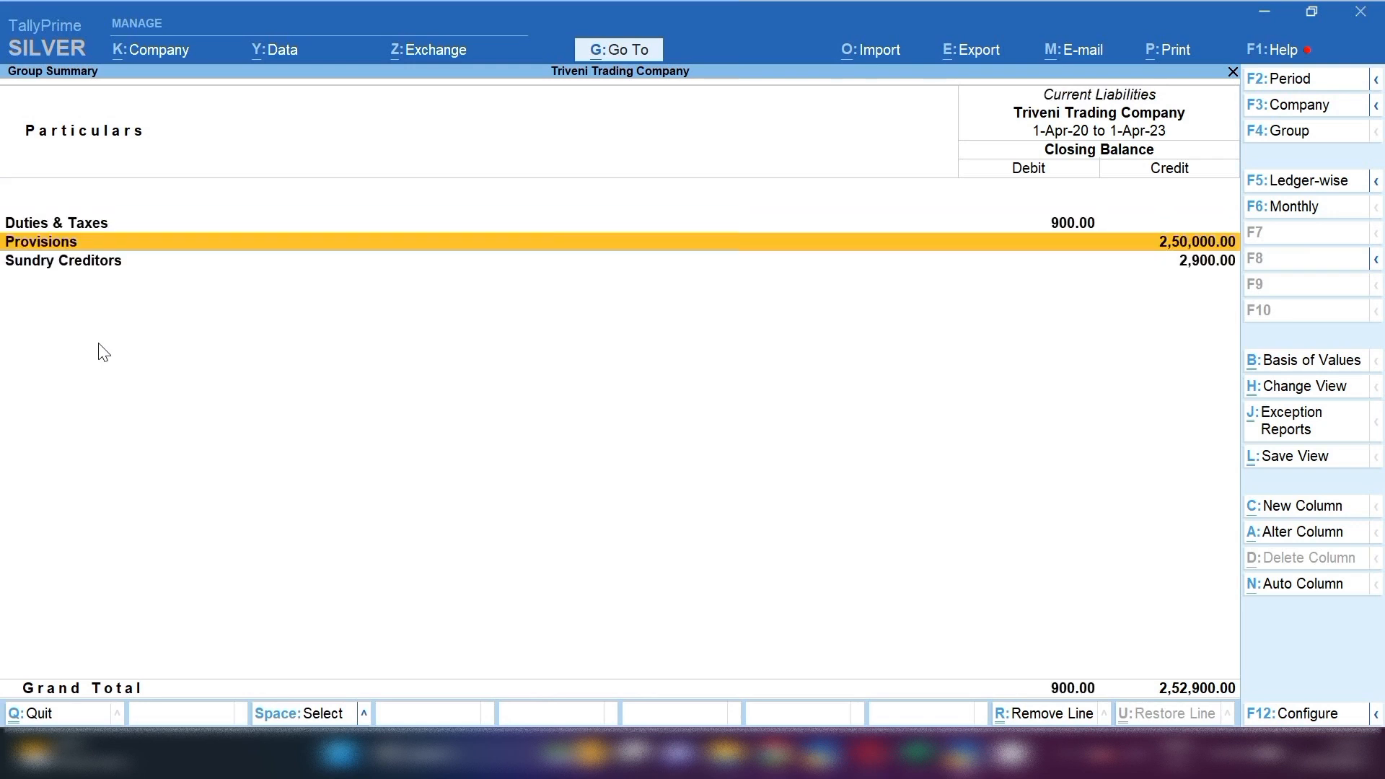
key(Escape)
key(Escape)
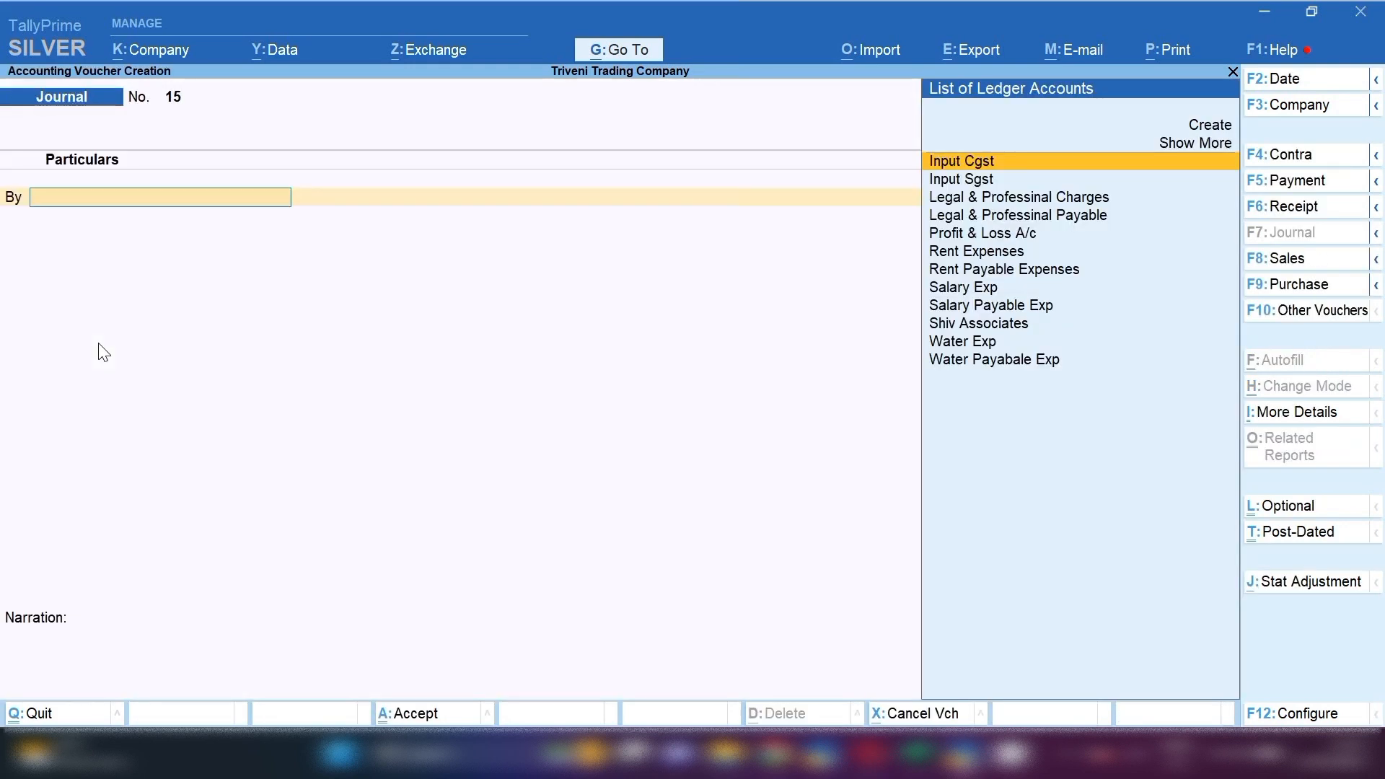
Step: Switch to a new payment voucher and set its date to 5.4.23
click(1297, 182)
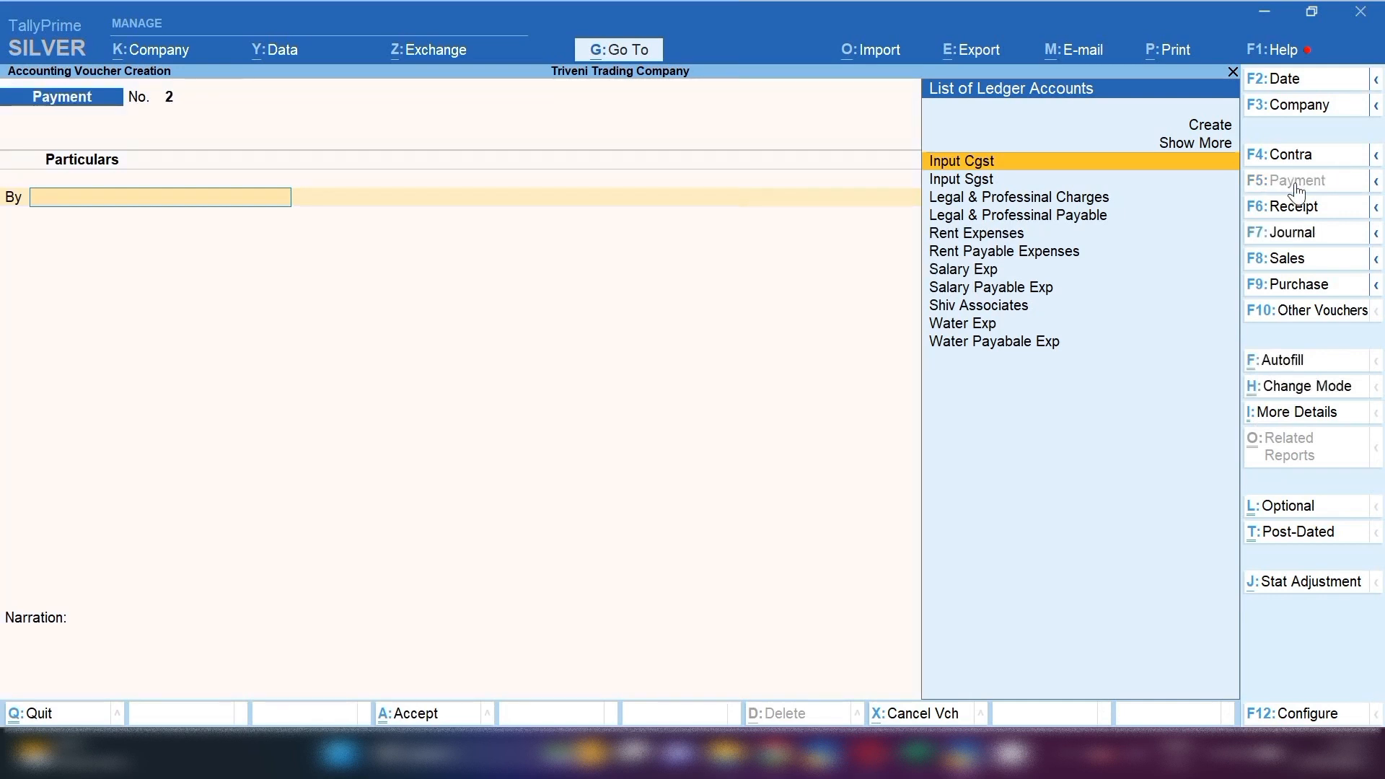
key(F2)
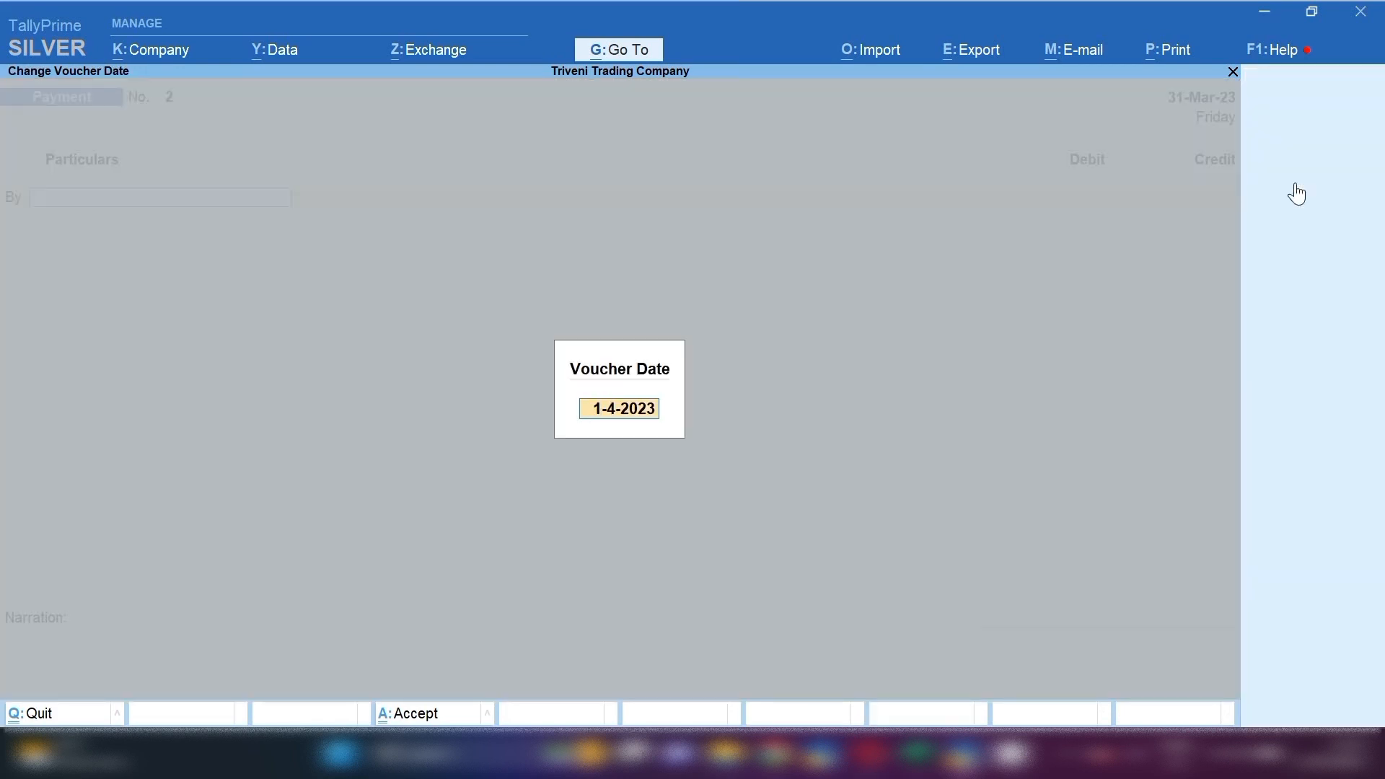
text(5.4.23)
key(Return)
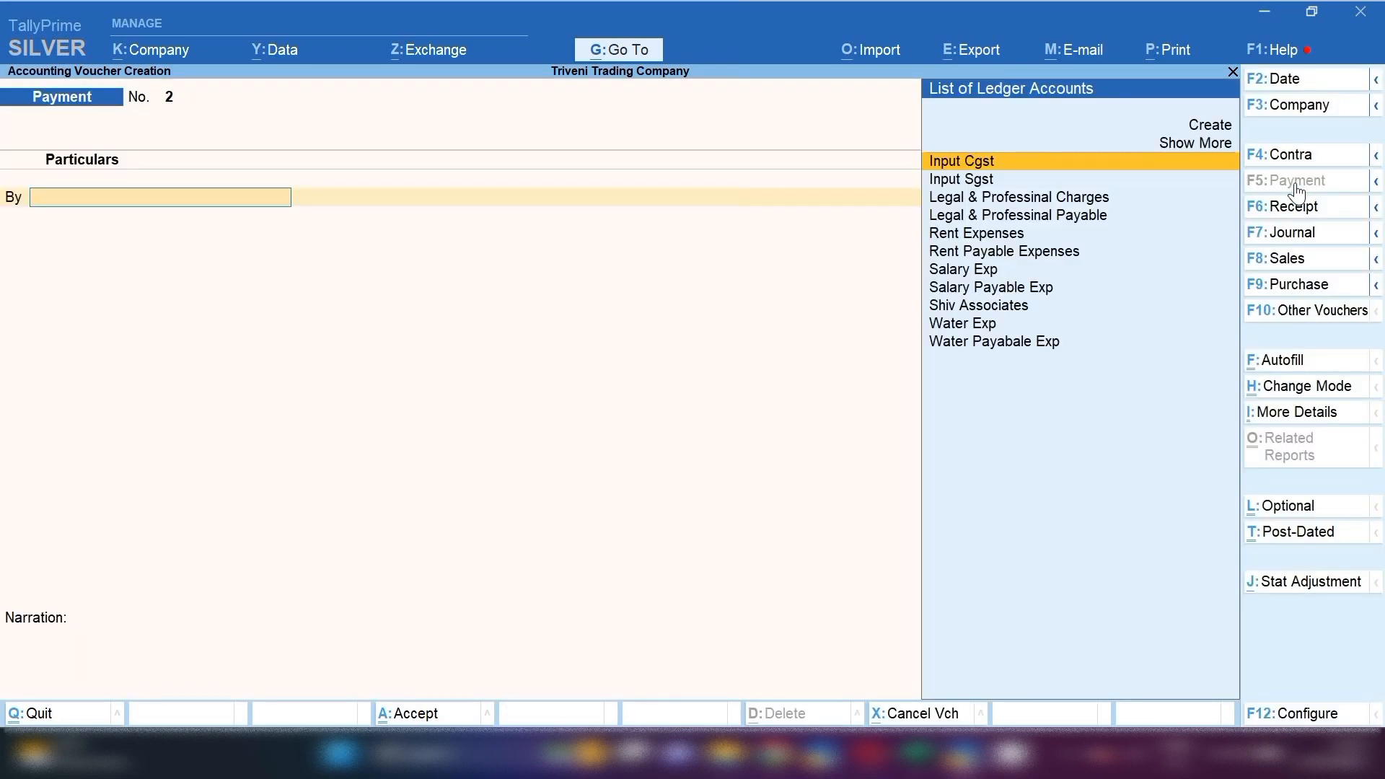
Step: Debit the Salary Payable Exp ledger with 2,50,000 in the payment voucher
text(sa)
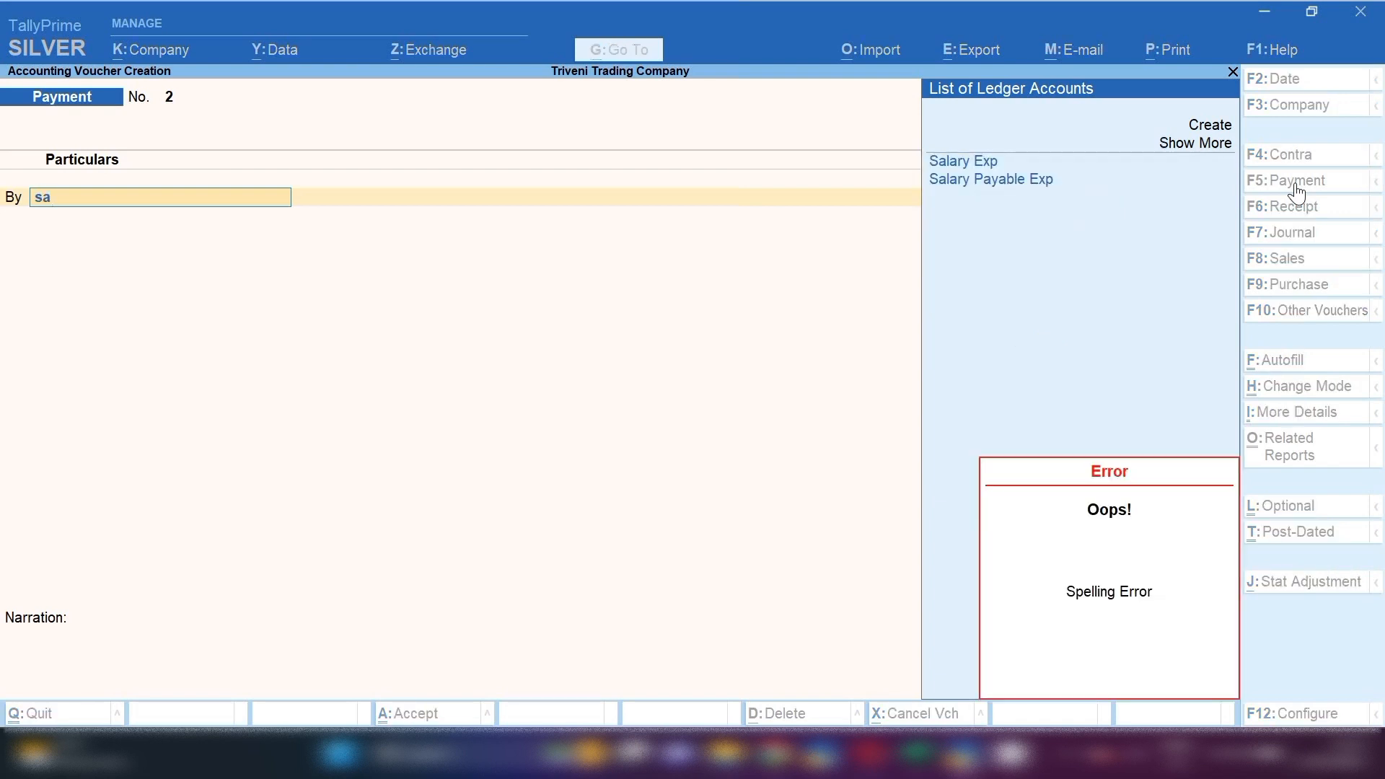
key(Down)
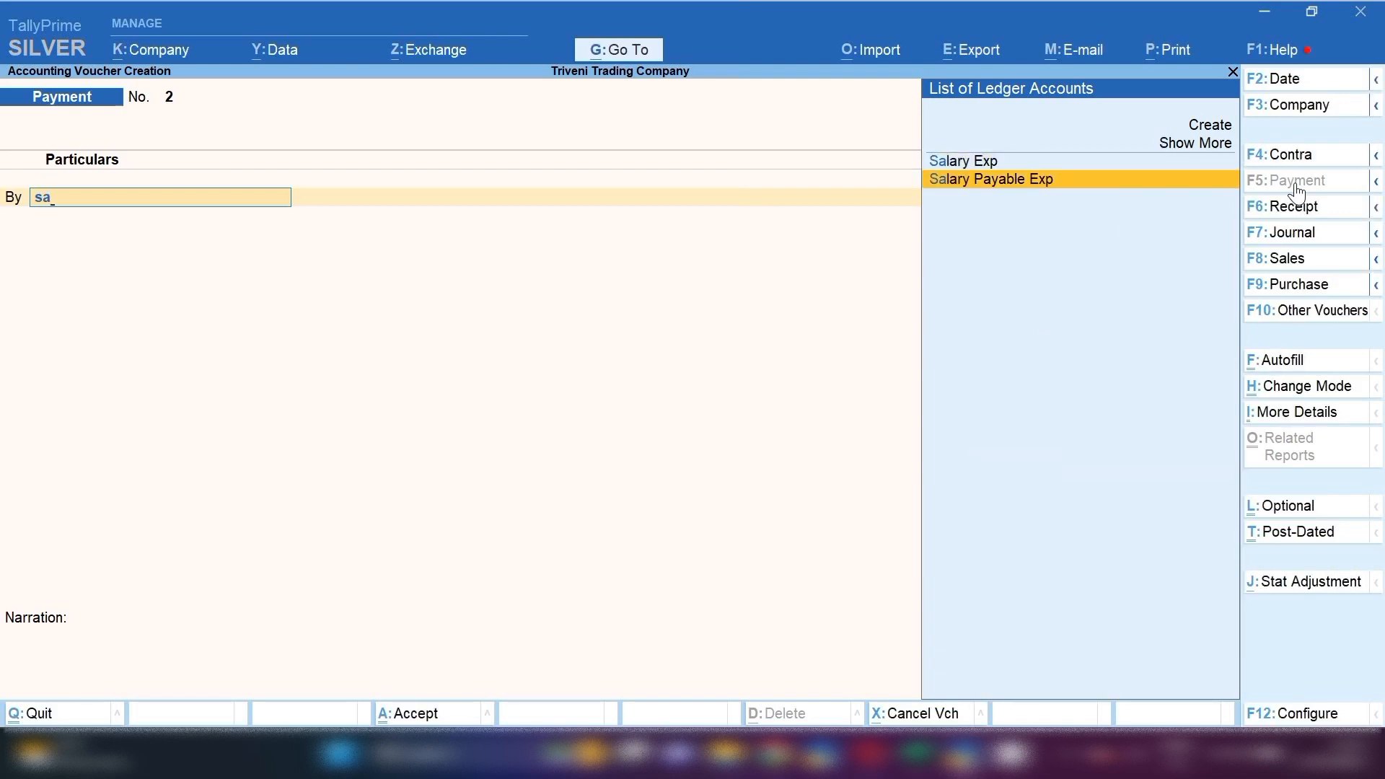
key(Return)
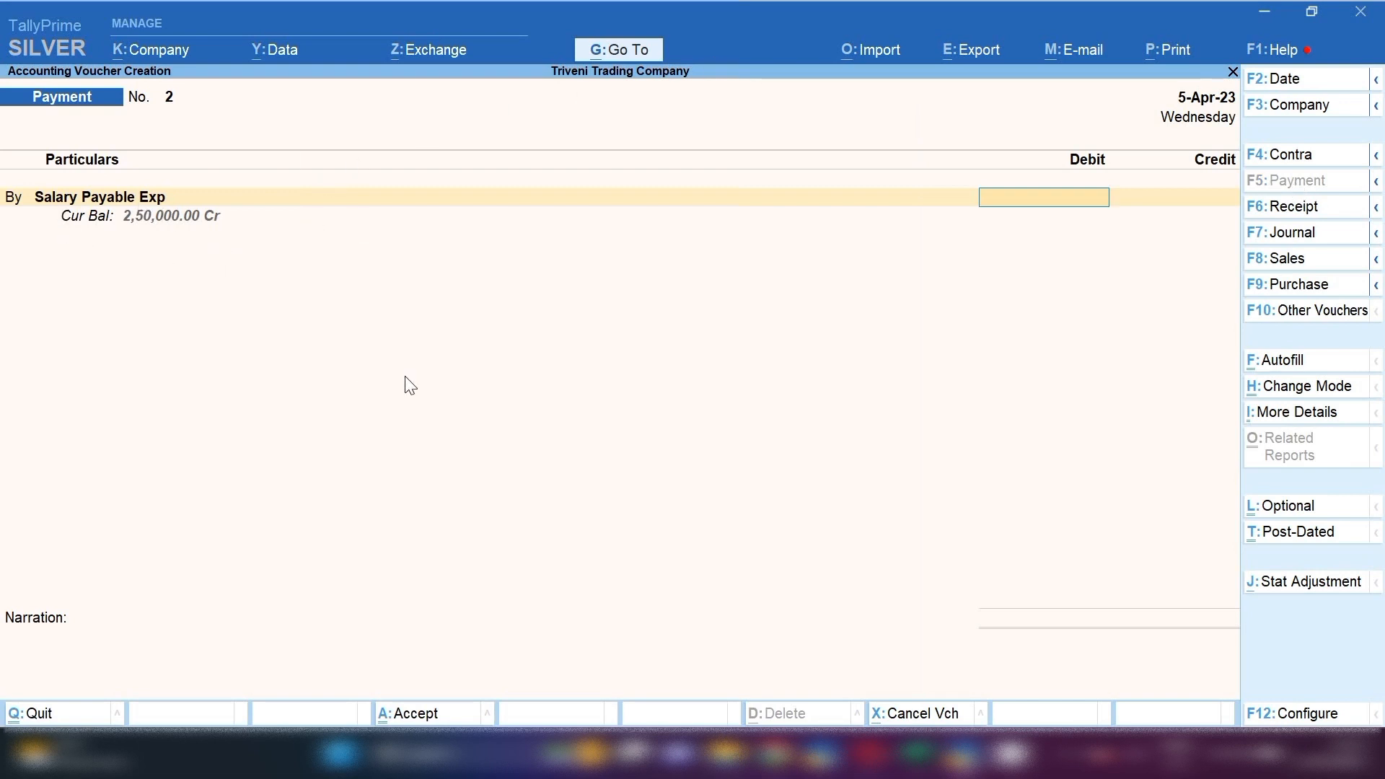
text(2,50,00)
text(000)
key(Return)
key(Return)
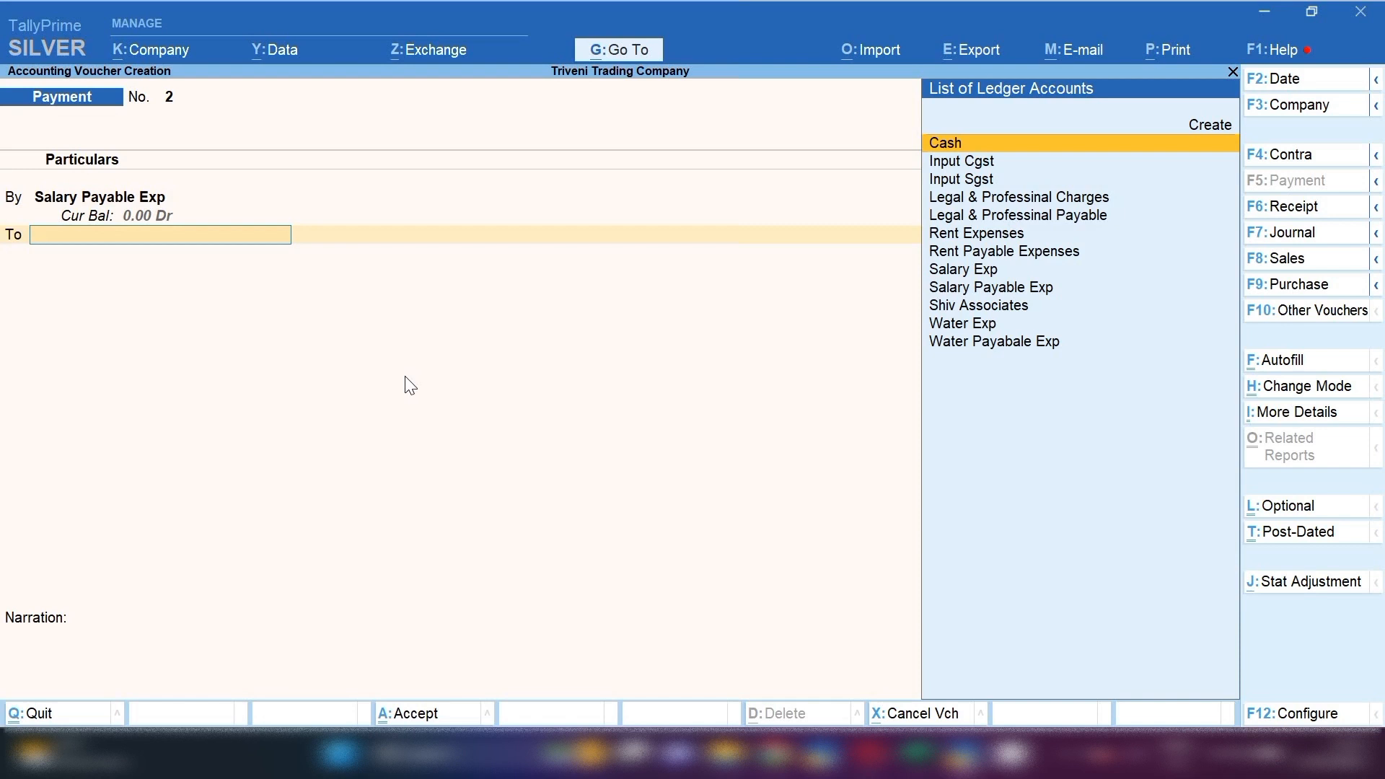
Step: Credit 2,50,000 to a newly created Sbi Bank ledger under Bank Accounts and save the payment voucher
key(alt+c)
text(Sbi)
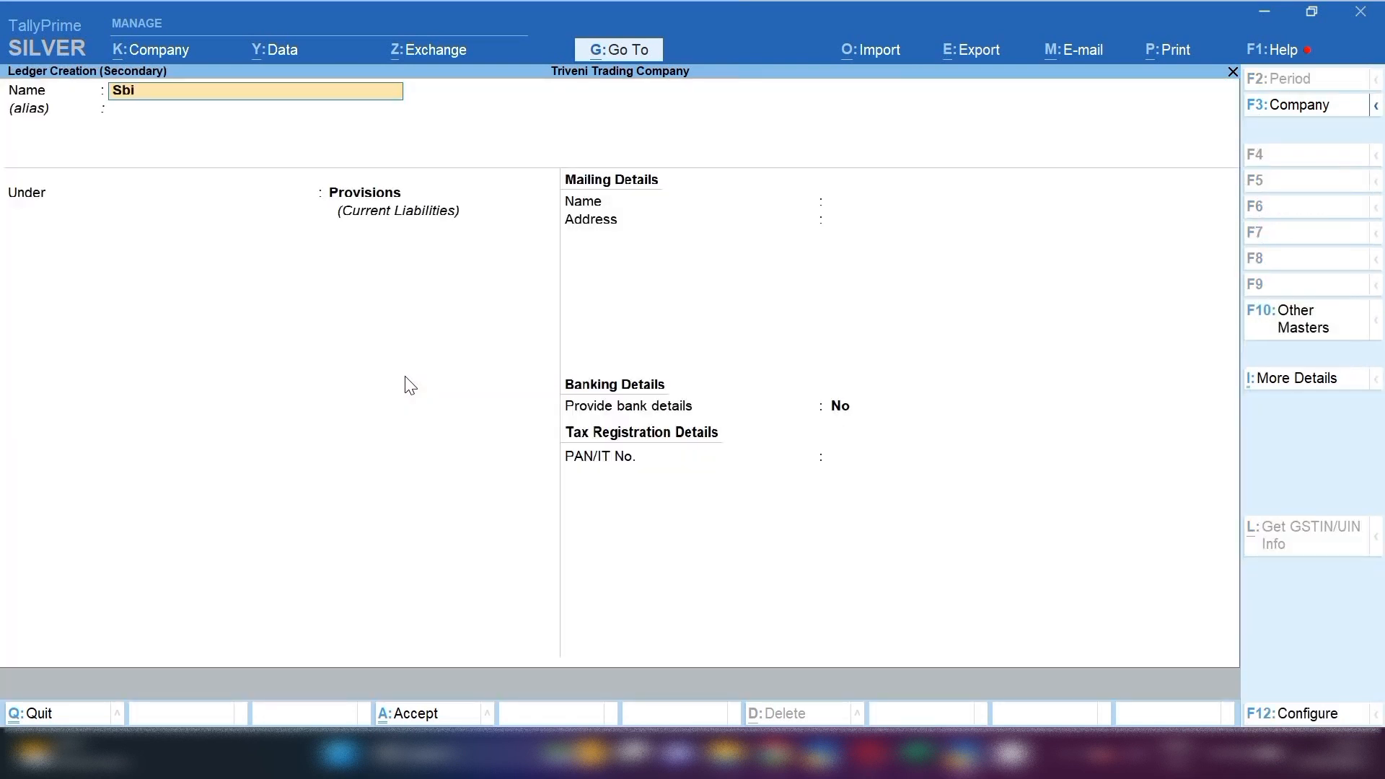
text( Bank)
key(Return)
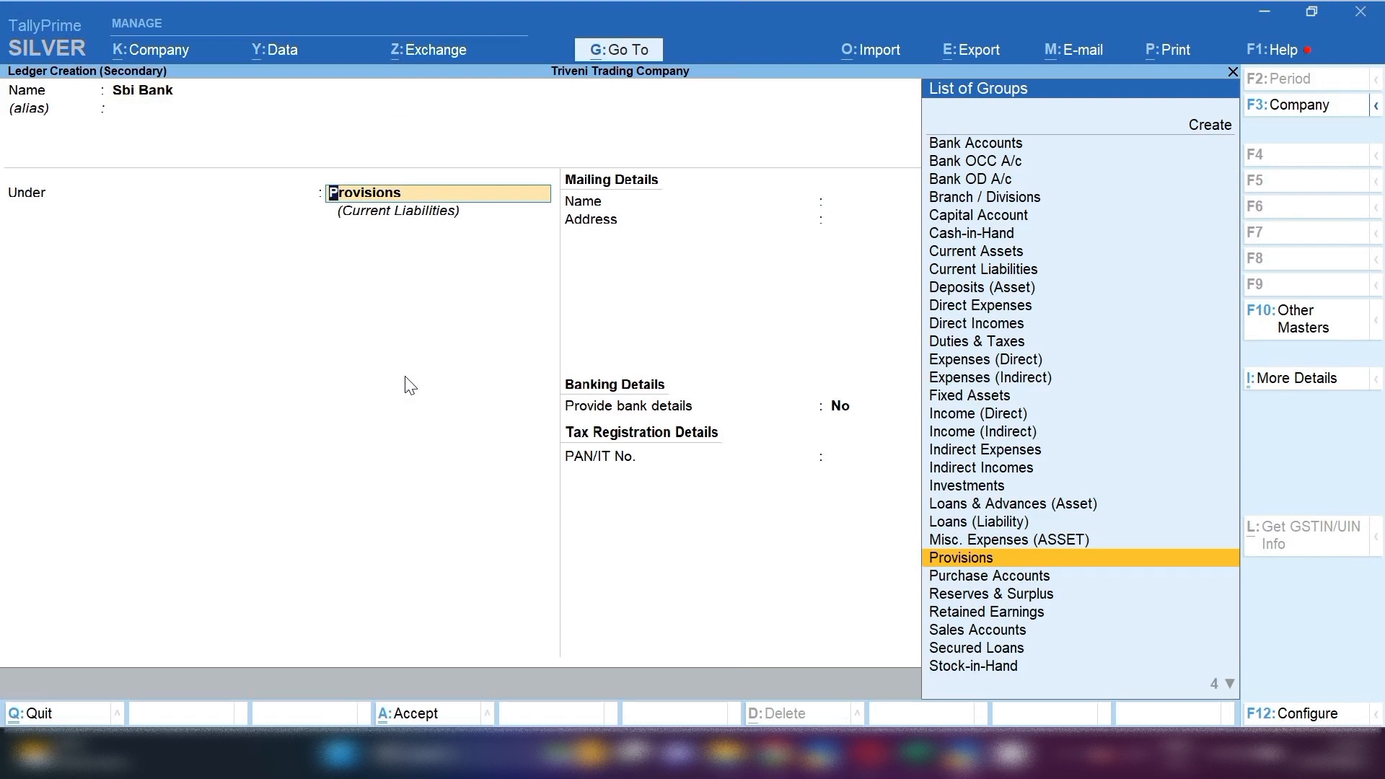
text(Bank)
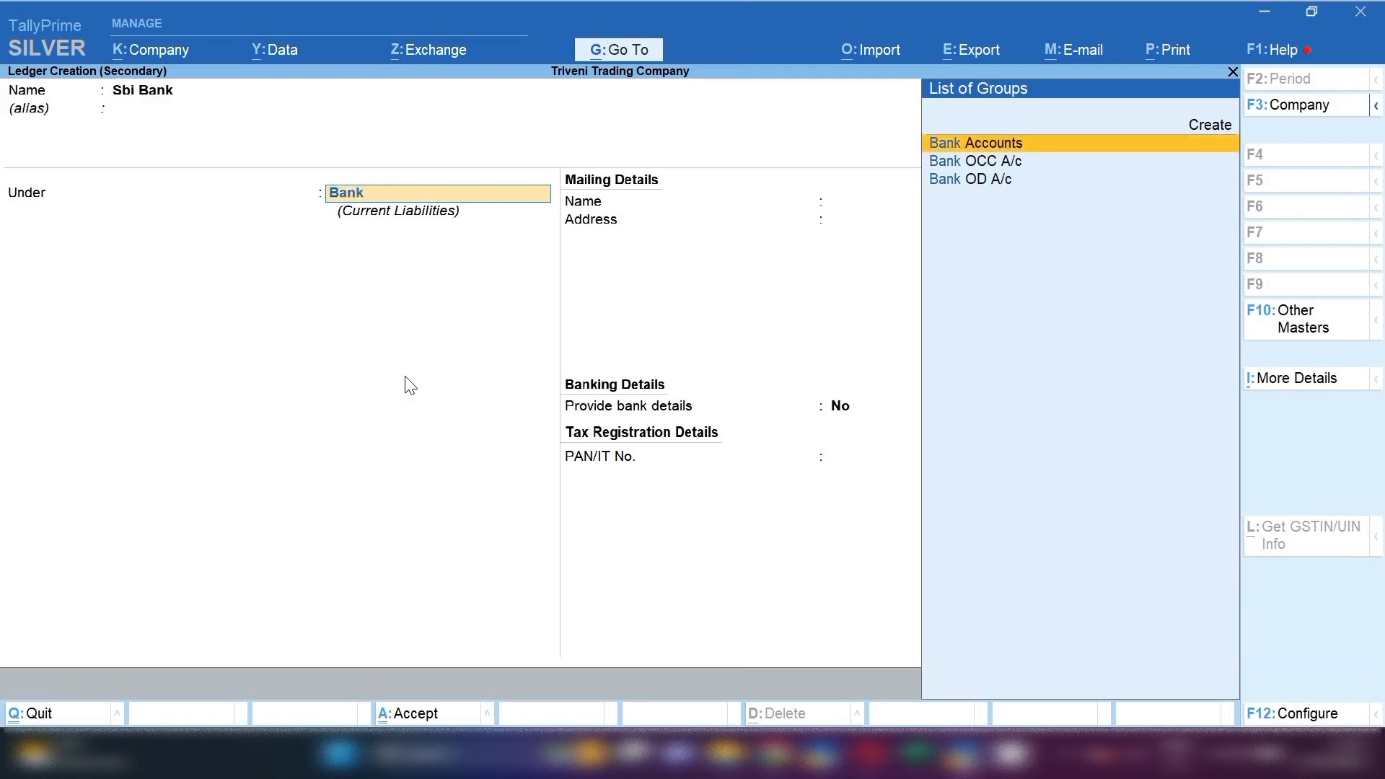
key(Return)
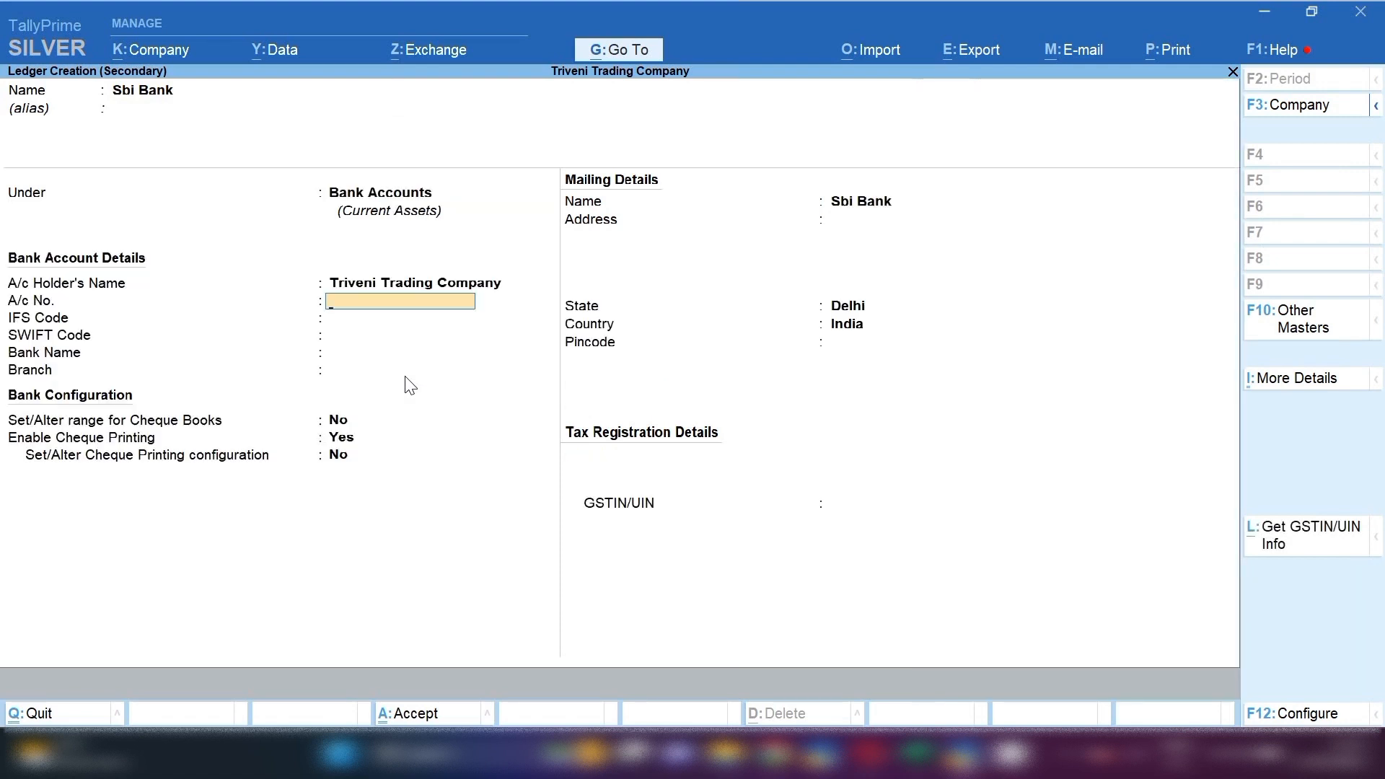
key(ctrl+a)
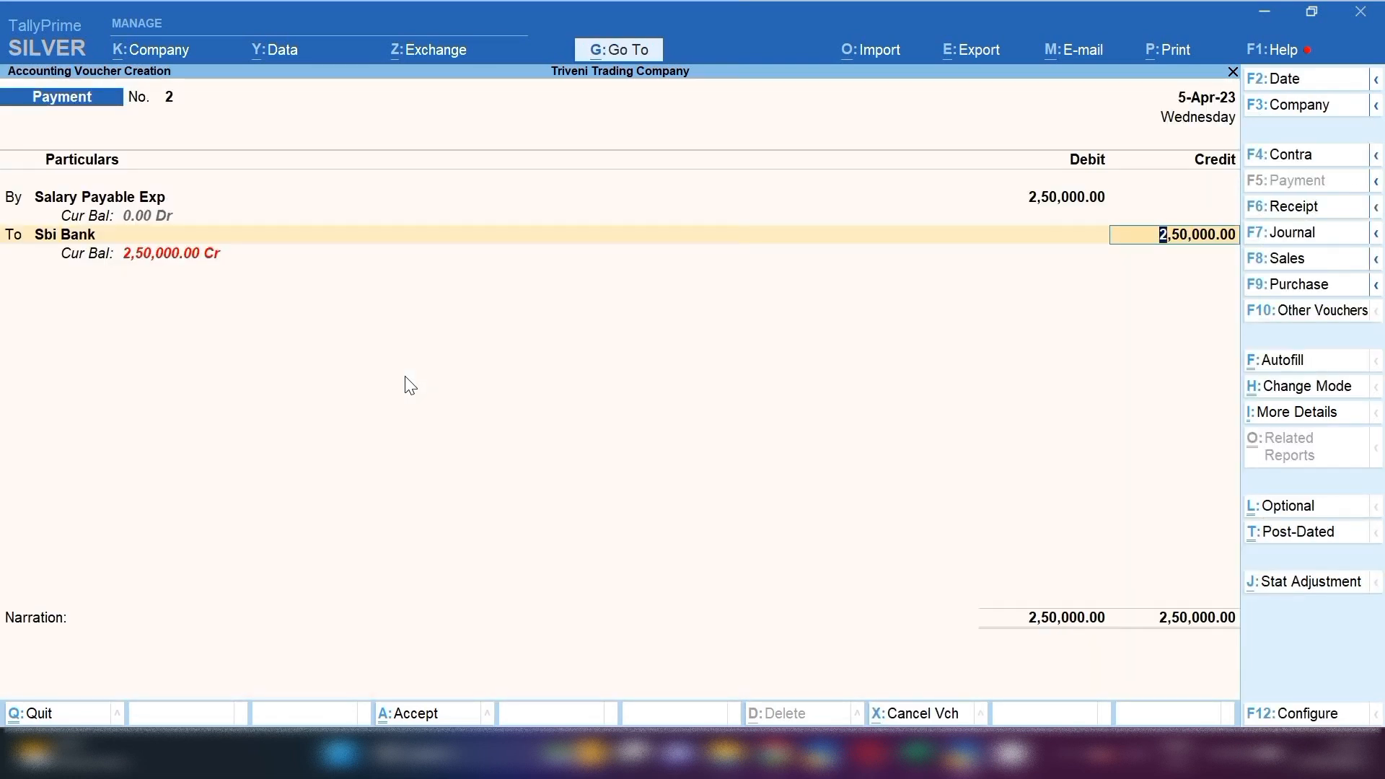
key(ctrl)
key(ctrl+a)
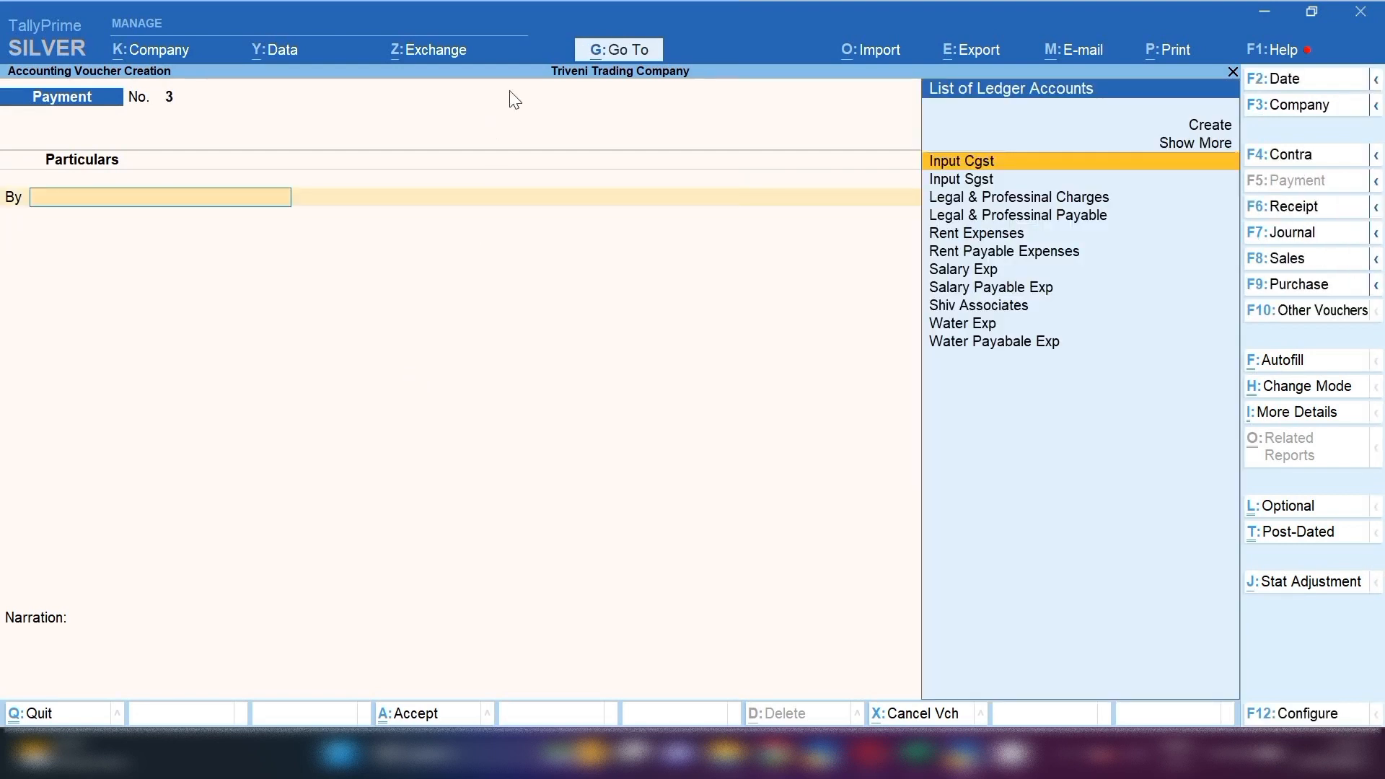
Step: Open the balance sheet and drill into Current Liabilities to check the salary provision after the payment
click(641, 52)
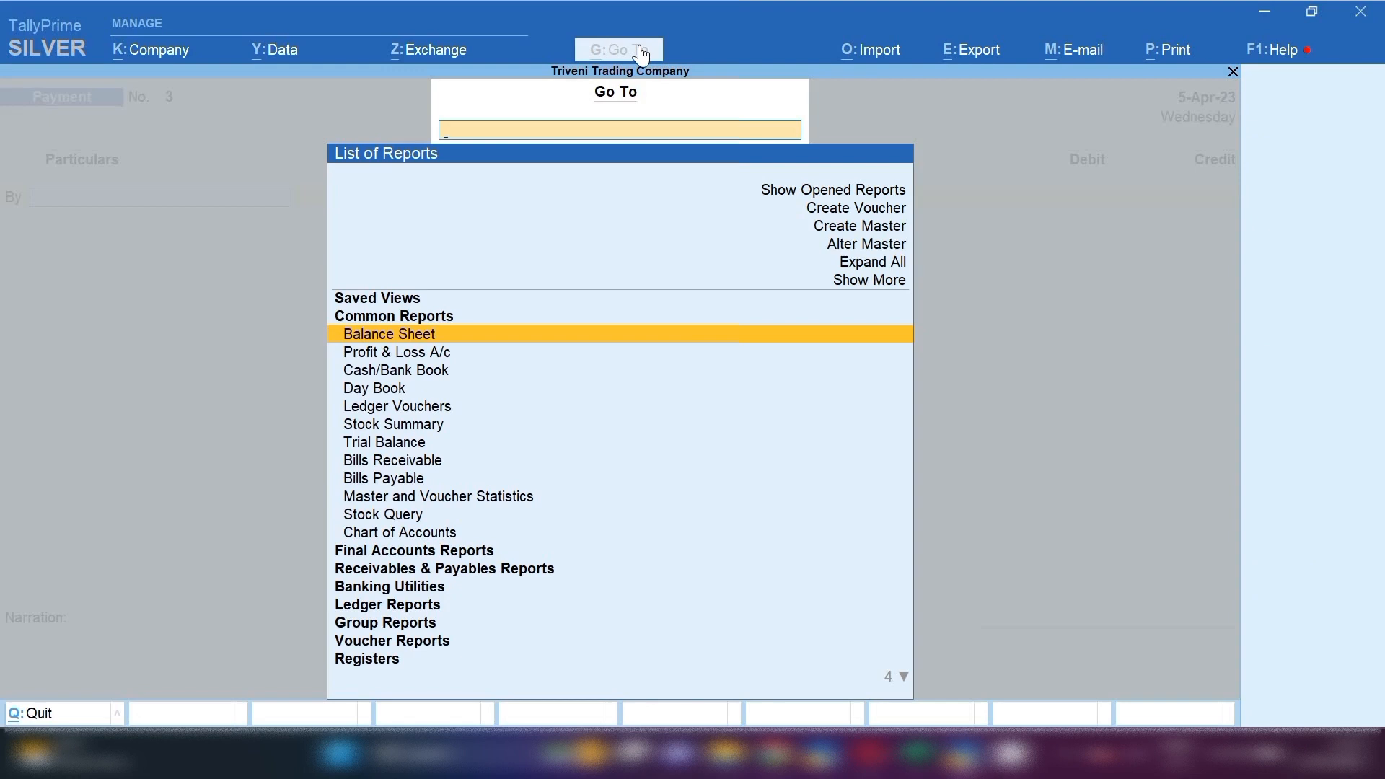
key(Return)
key(Down)
key(Down)
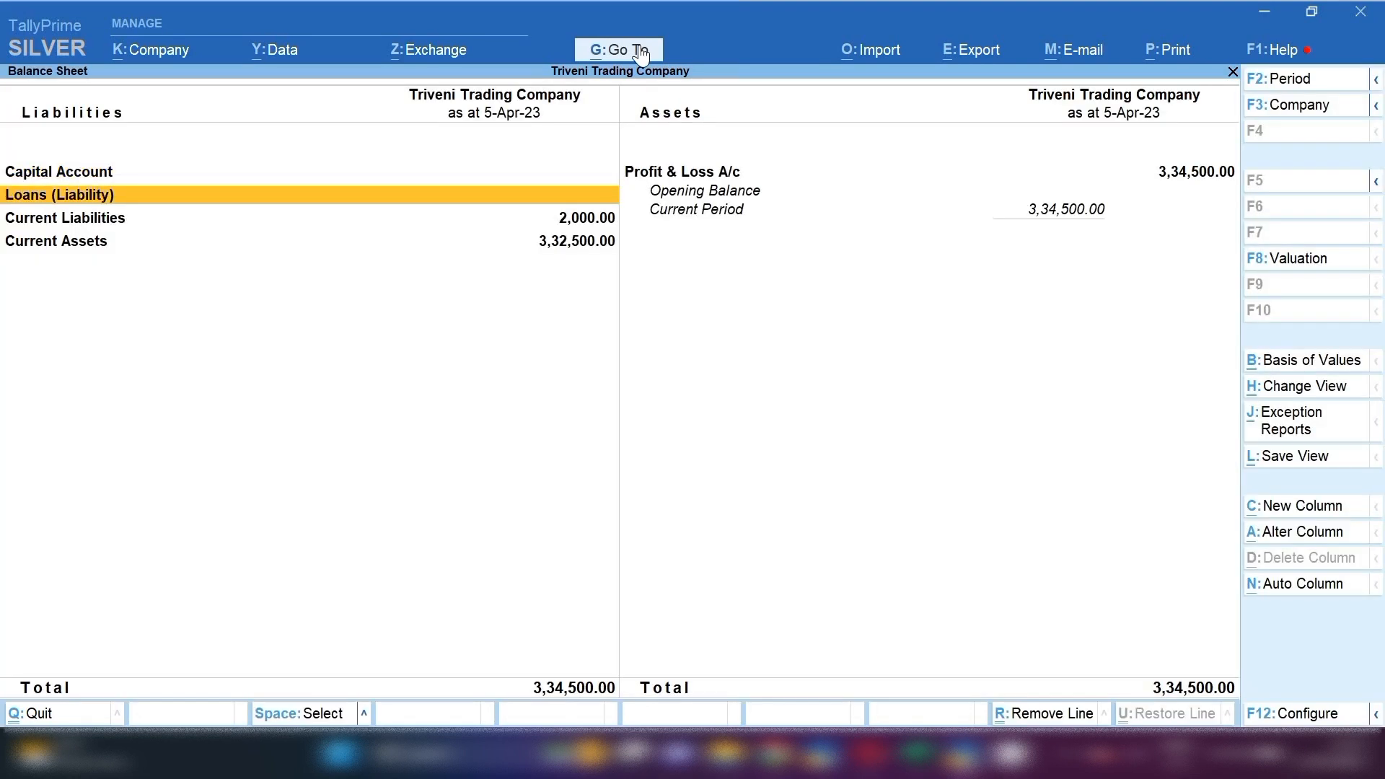
key(Return)
key(Down)
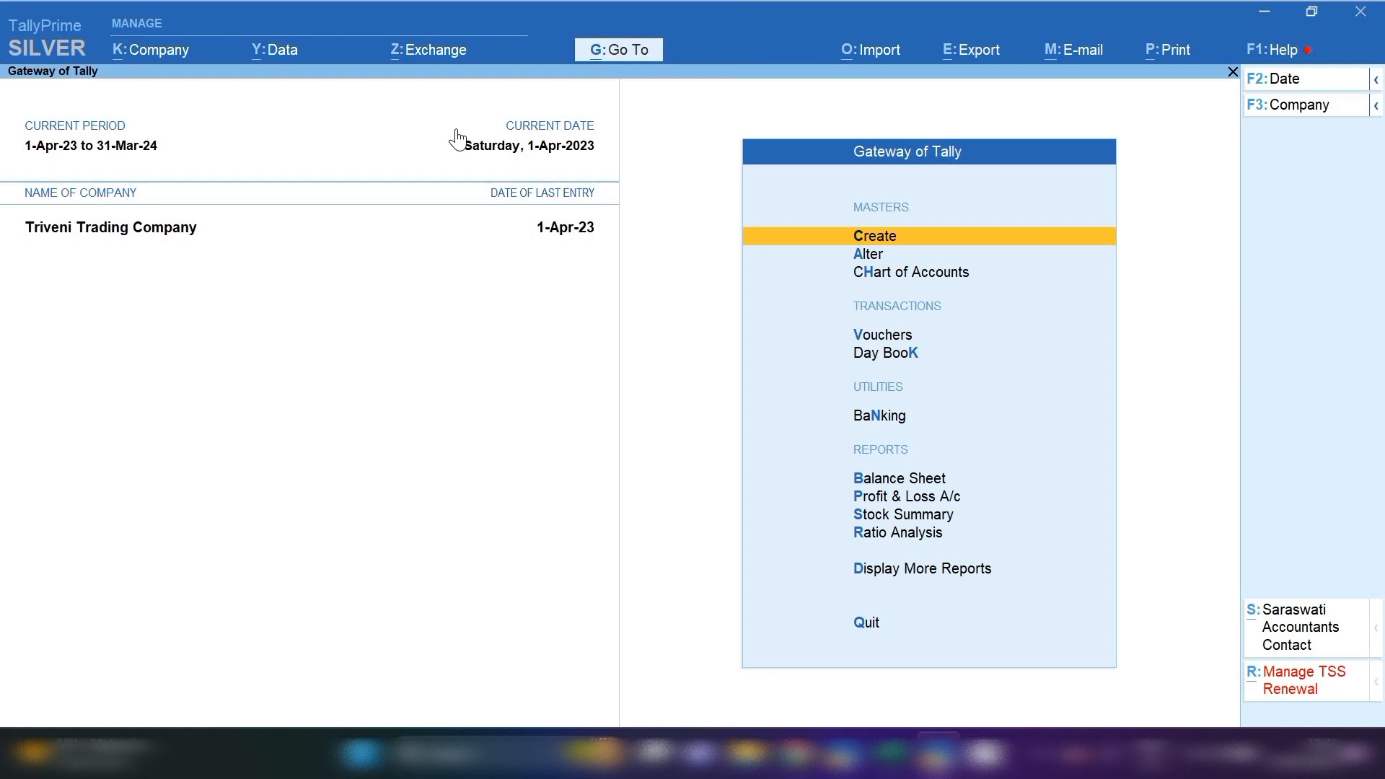
key(Down)
key(Return)
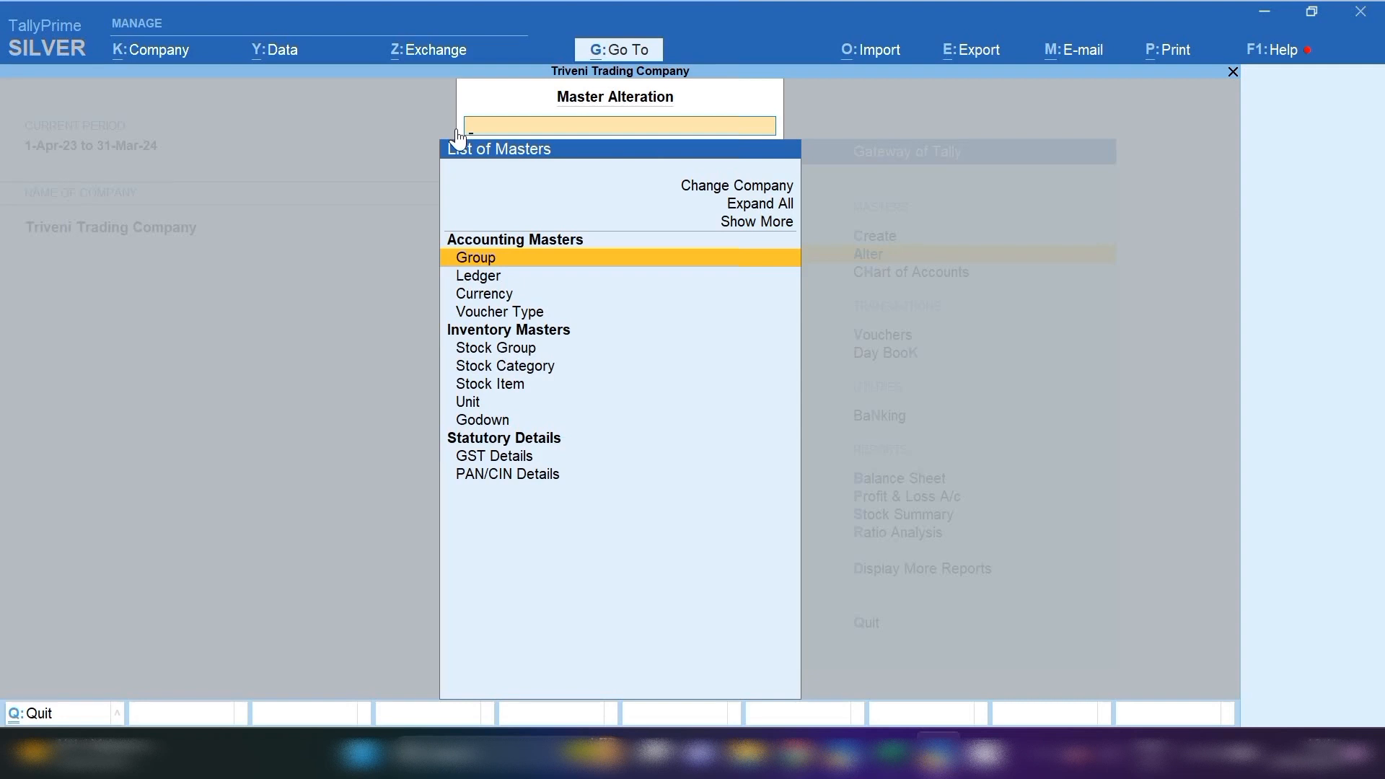
key(Down)
key(Return)
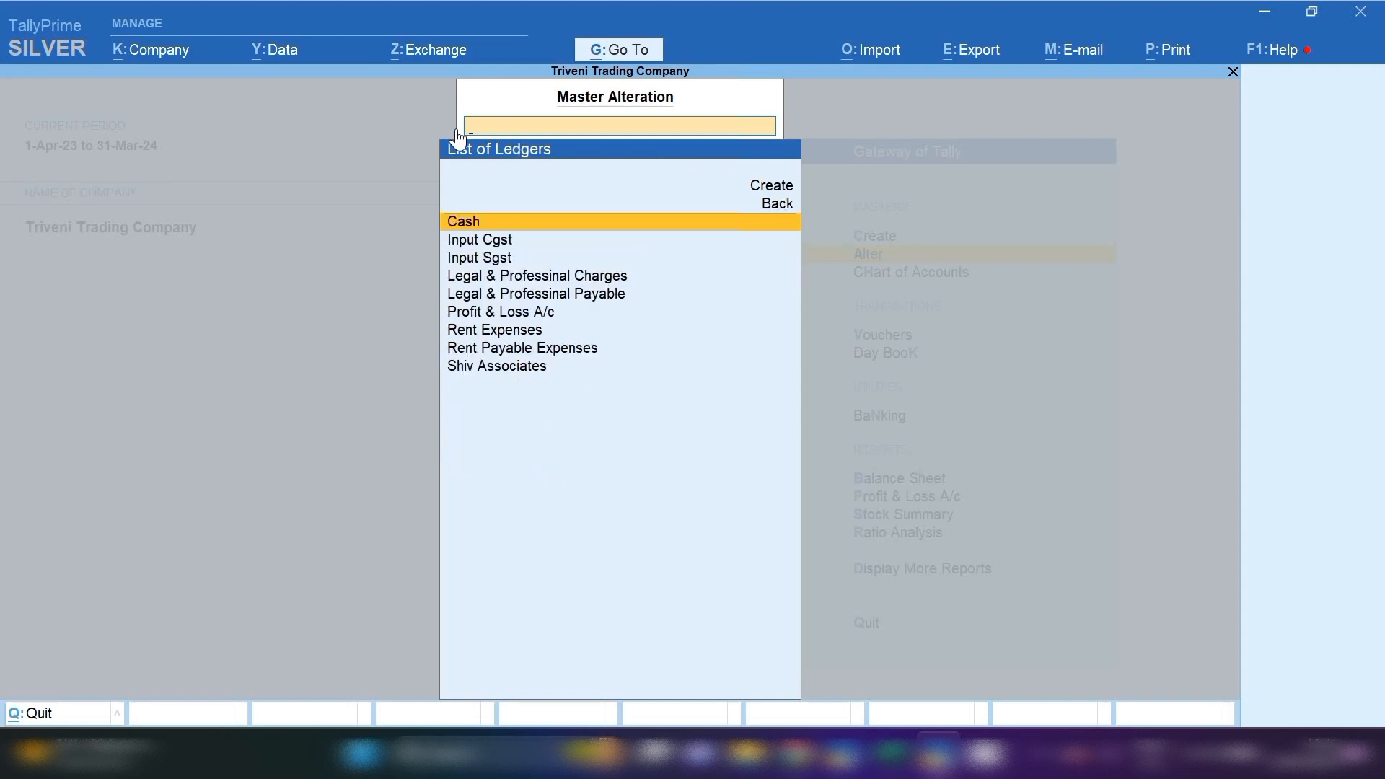
text(A)
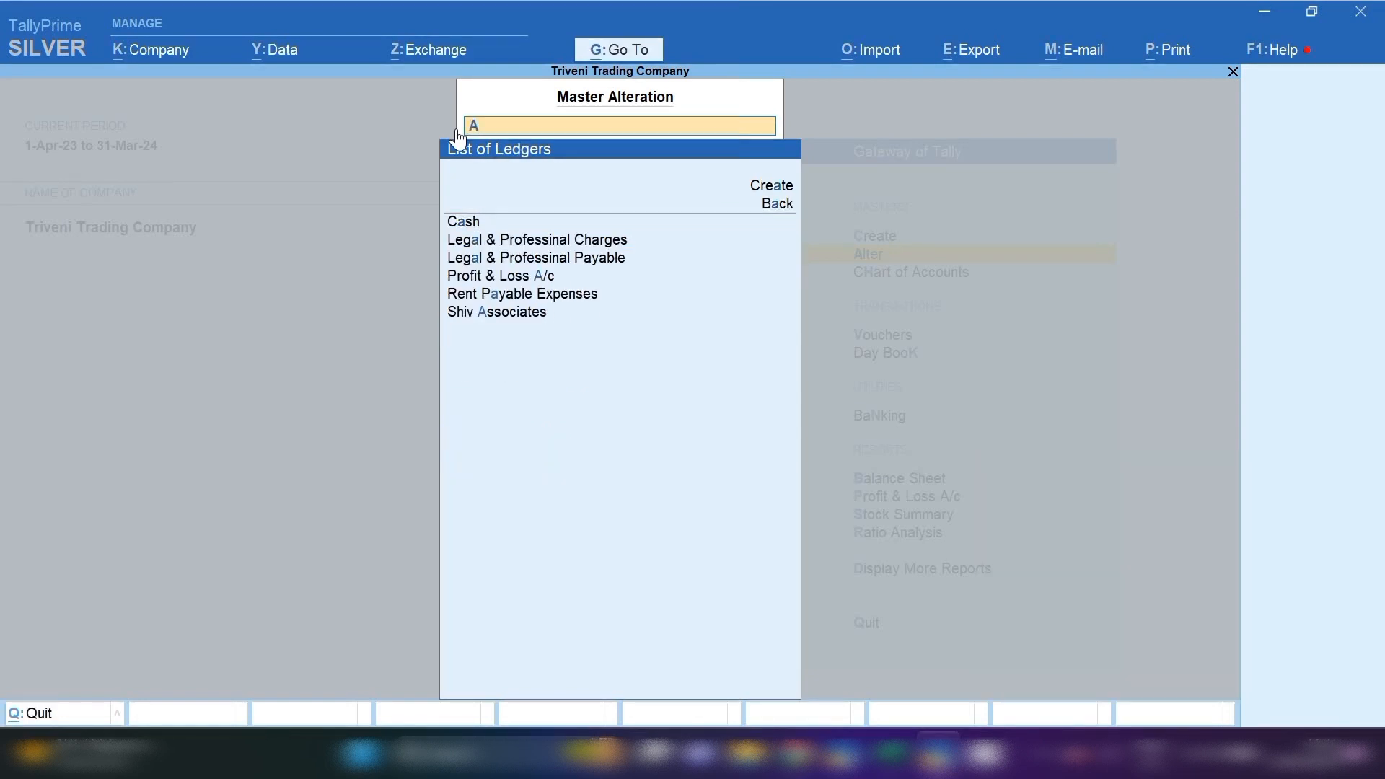
key(BackSpace)
text(A)
key(BackSpace)
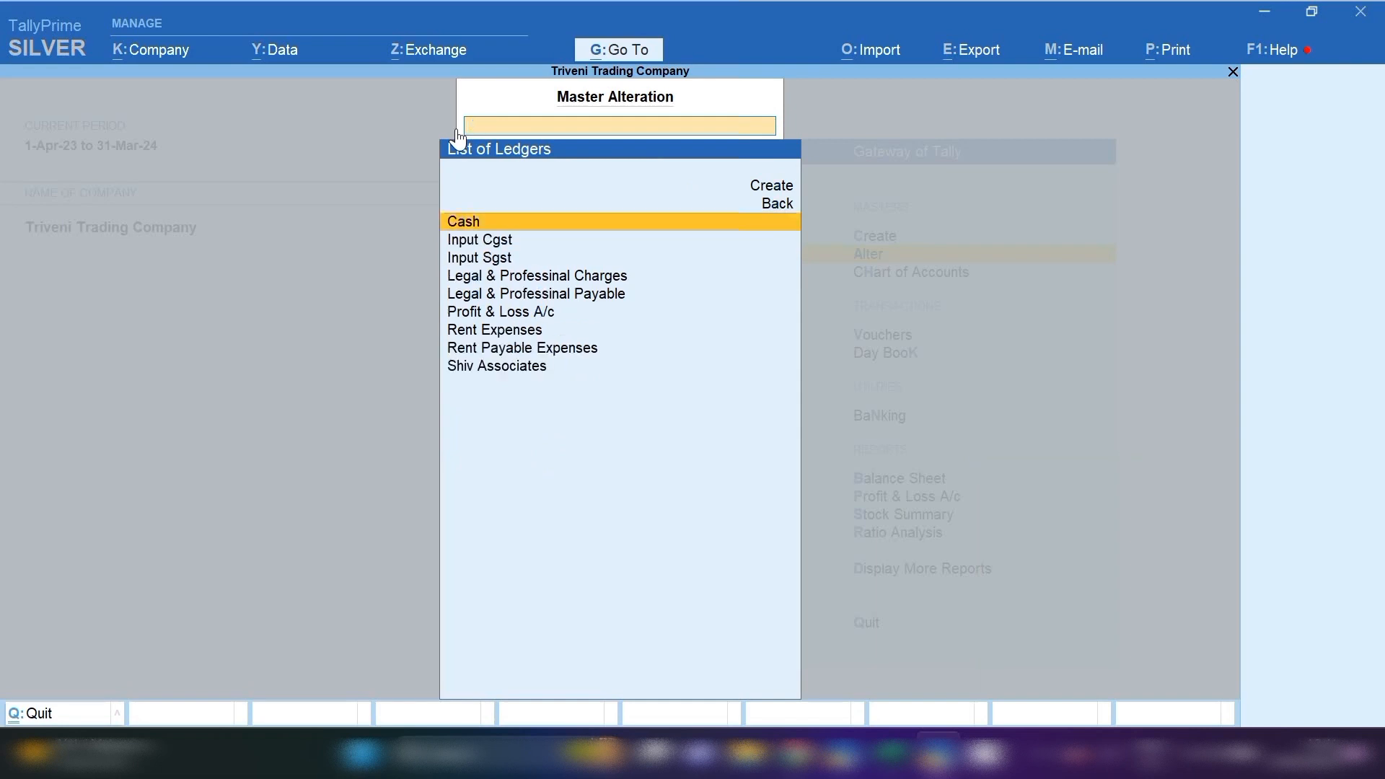
key(Escape)
key(Up)
key(Escape)
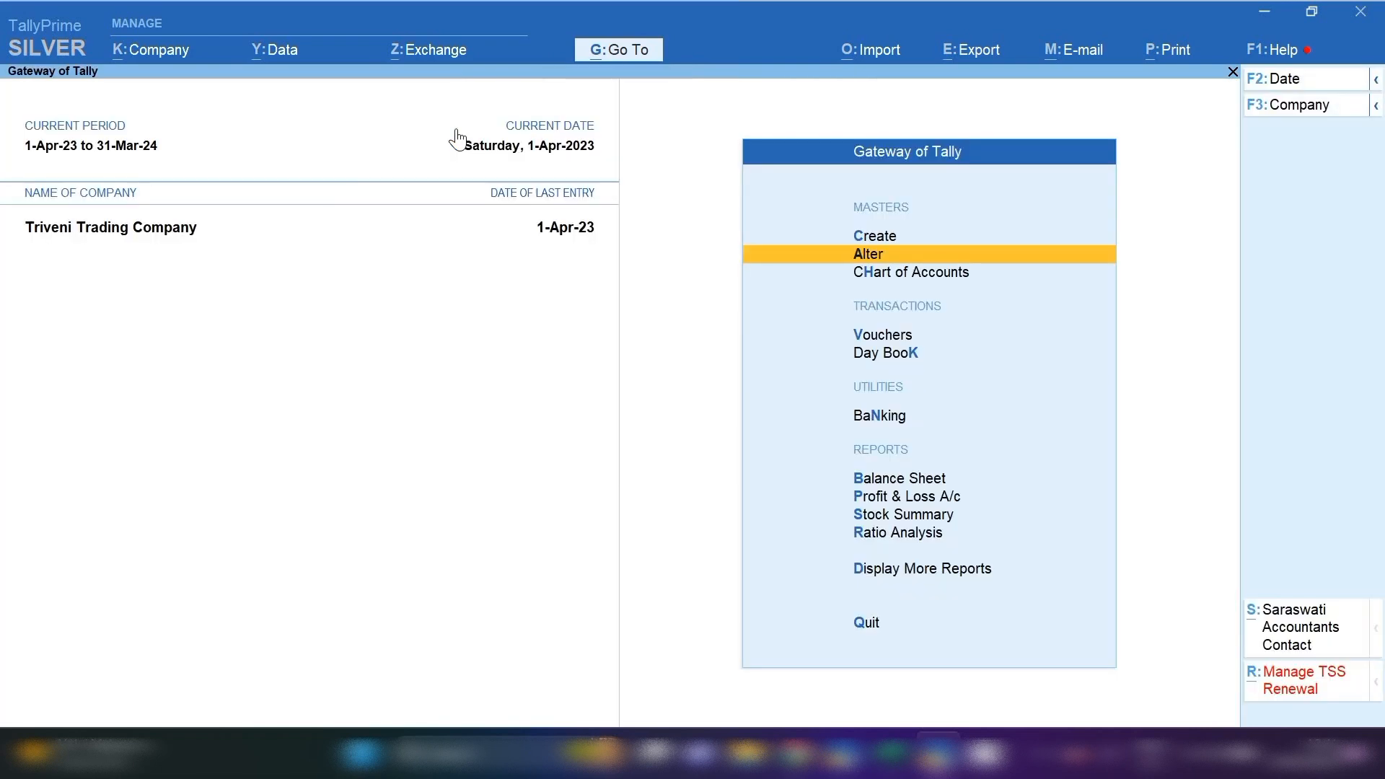
Step: Start a new ledger named Water Exp and place it under the Indirect Expenses group
key(Up)
key(Return)
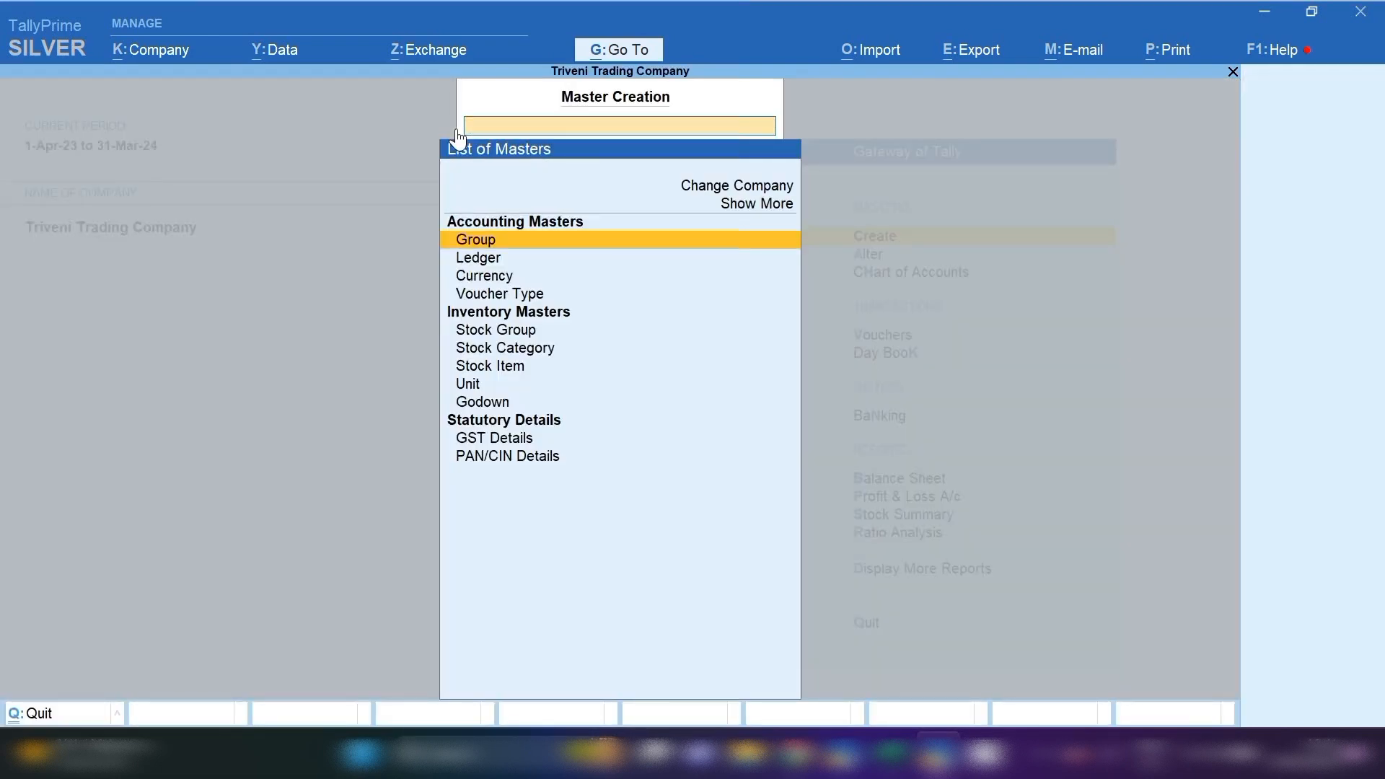
key(Down)
key(Return)
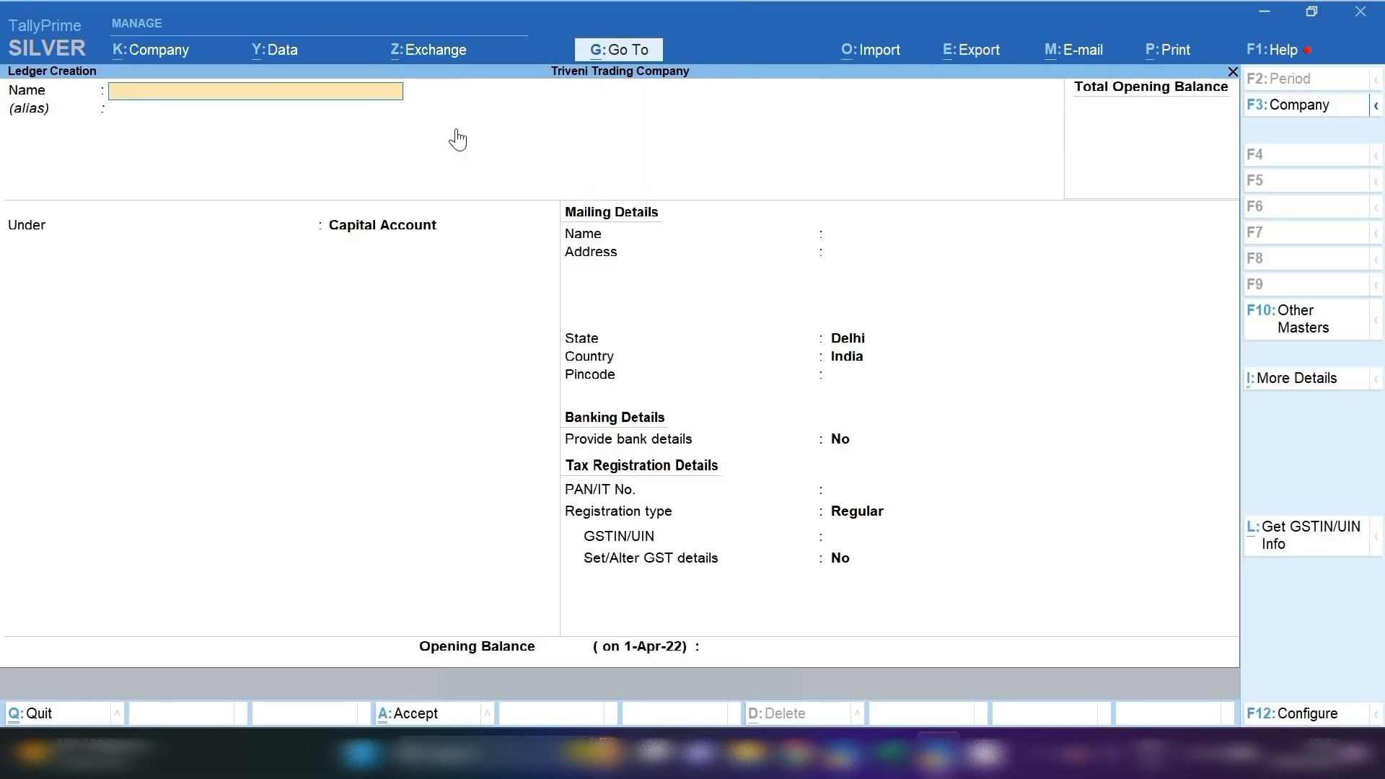
text(Water exp)
key(Return)
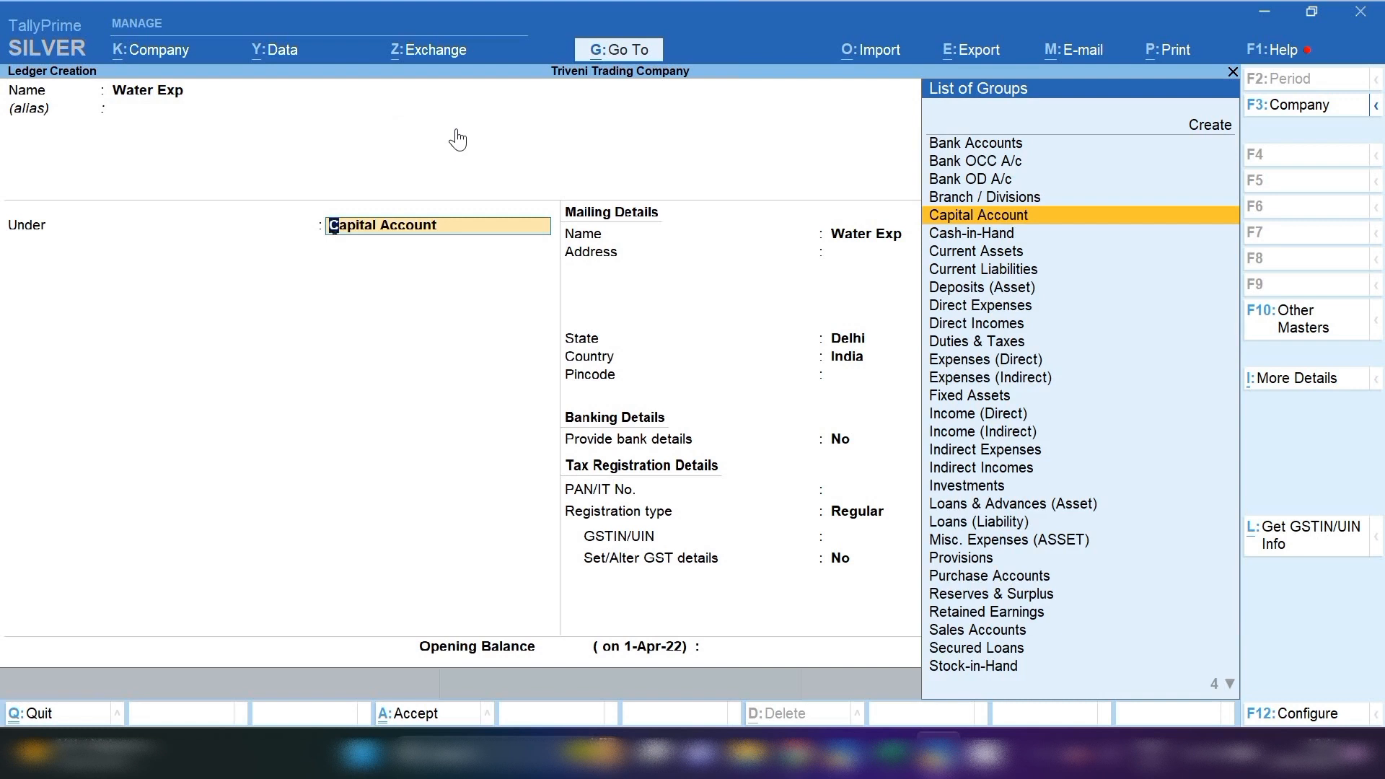
text(Ind)
key(Return)
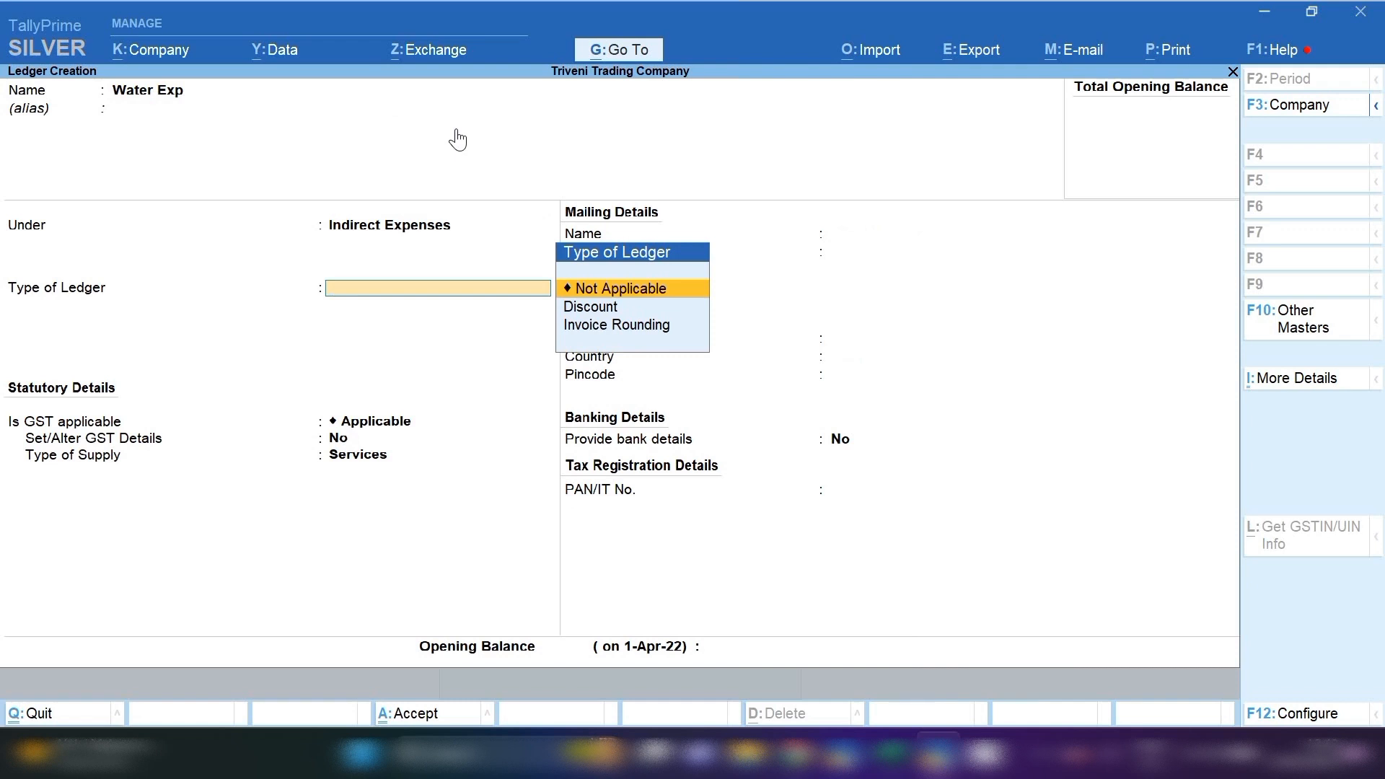
Step: Set the Water Exp ledger's type and GST applicability to Not Applicable and save the ledger
key(Return)
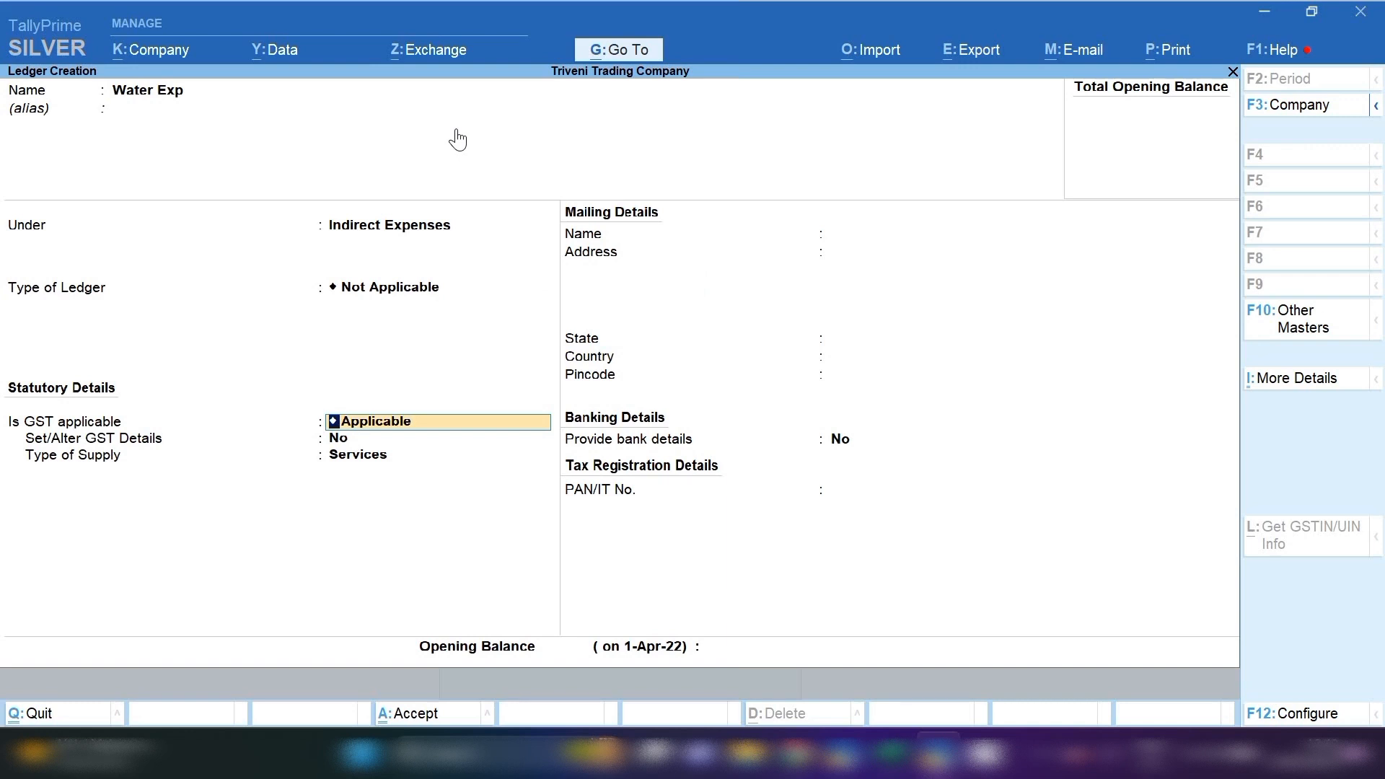
text(no)
key(Return)
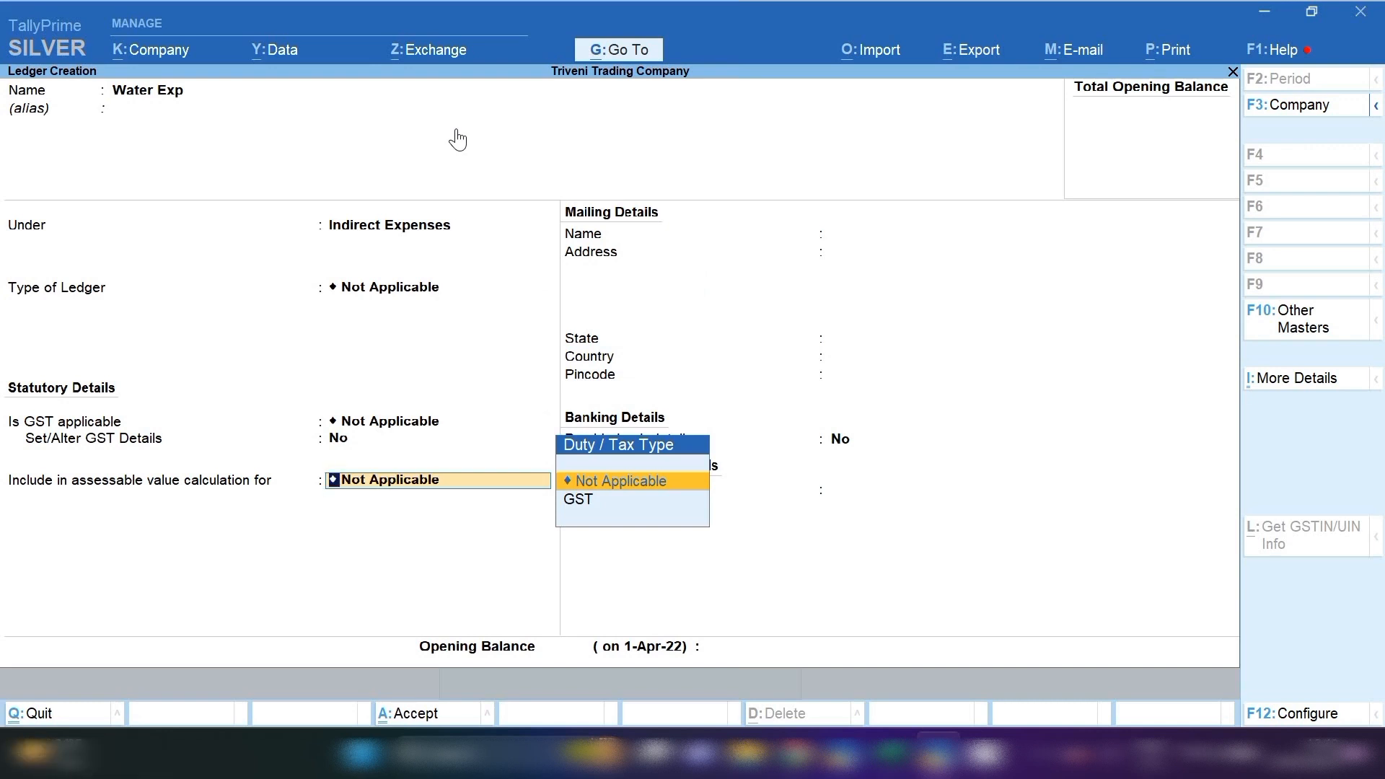
key(ctrl)
key(ctrl+a)
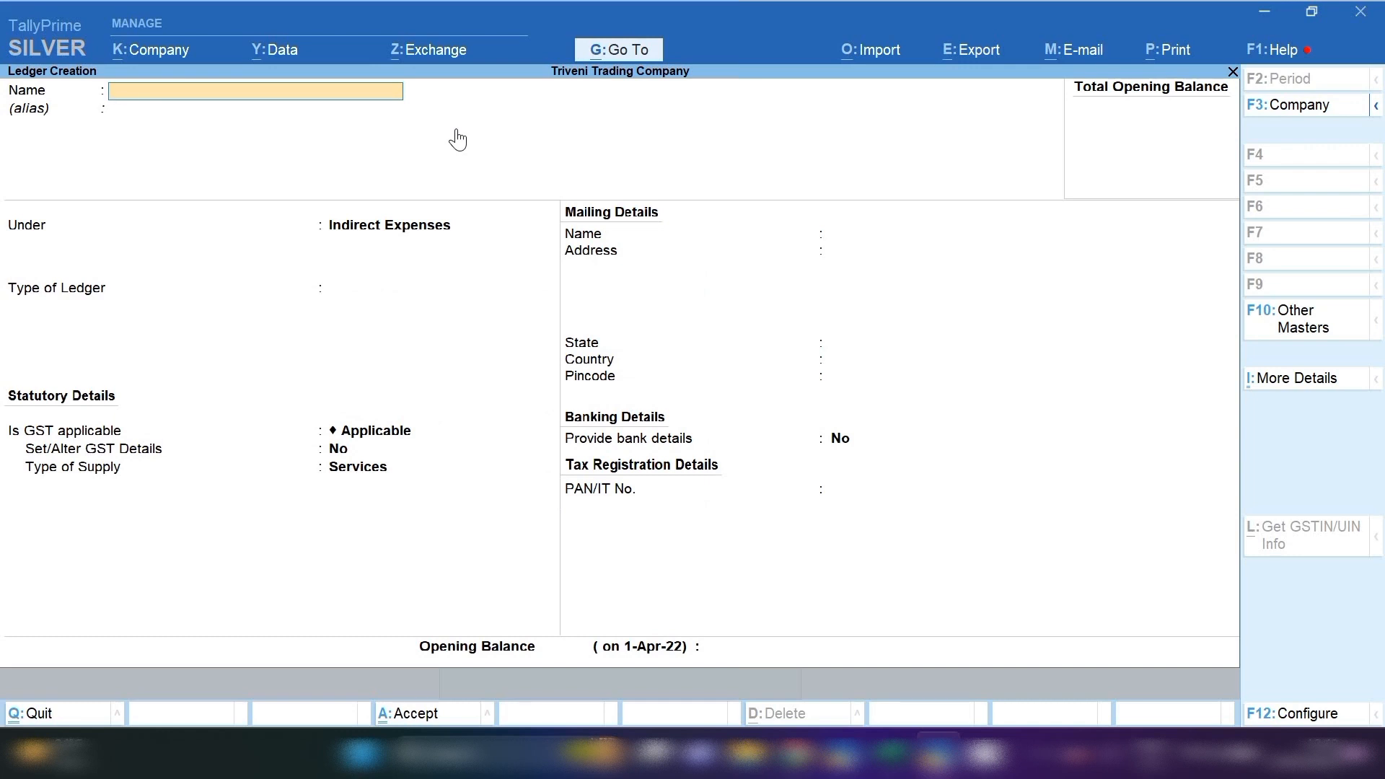
Step: Create a ledger named Water Payabale Exp under the Provisions group, save it and return to the Gateway of Tally
text(Water Payabale Exp)
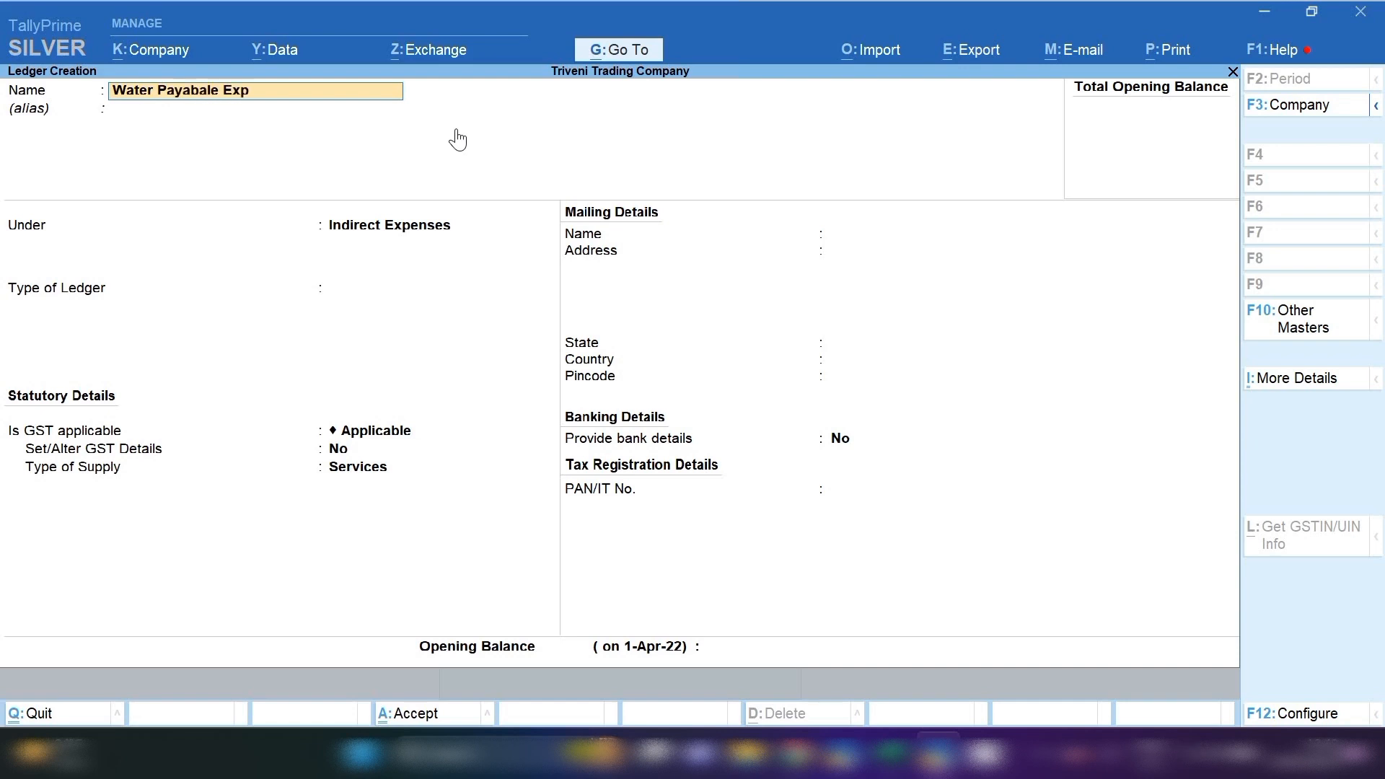
key(Return)
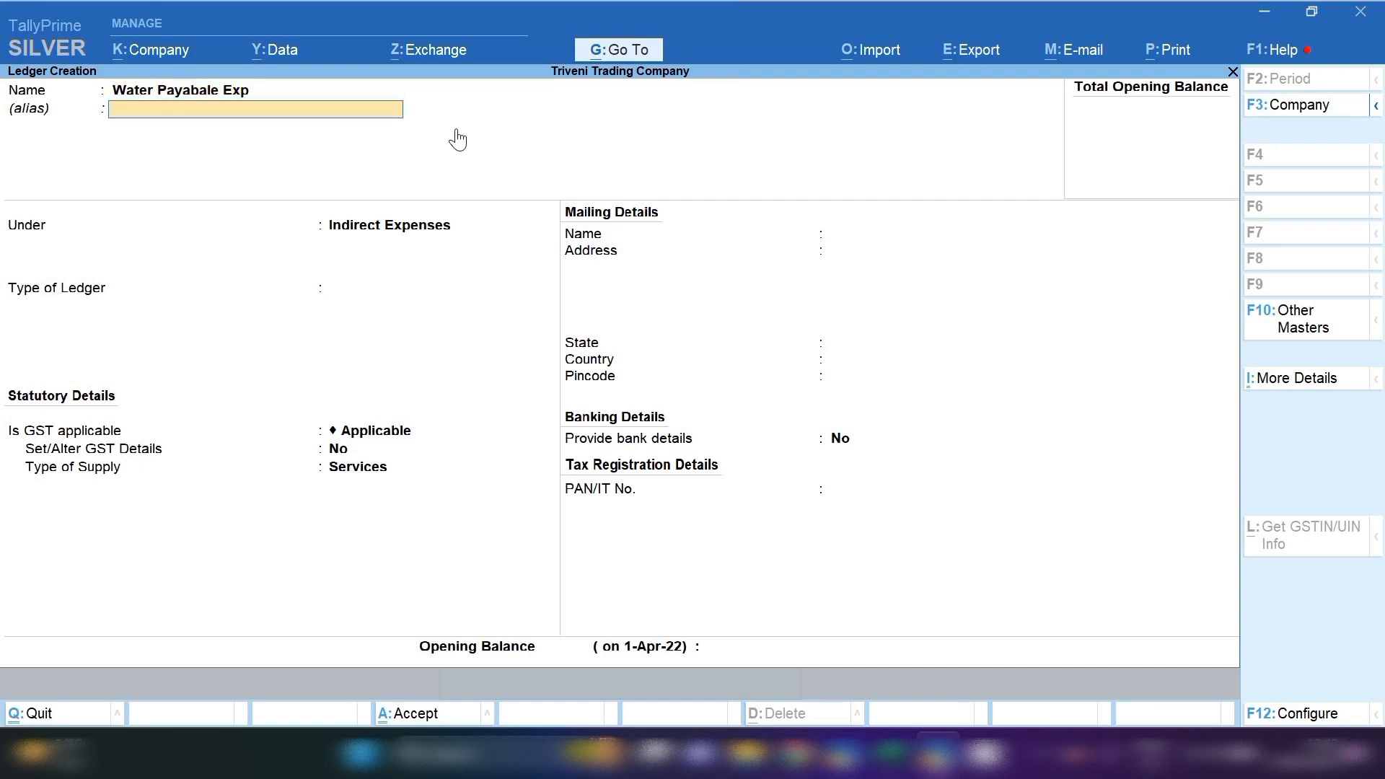
key(Return)
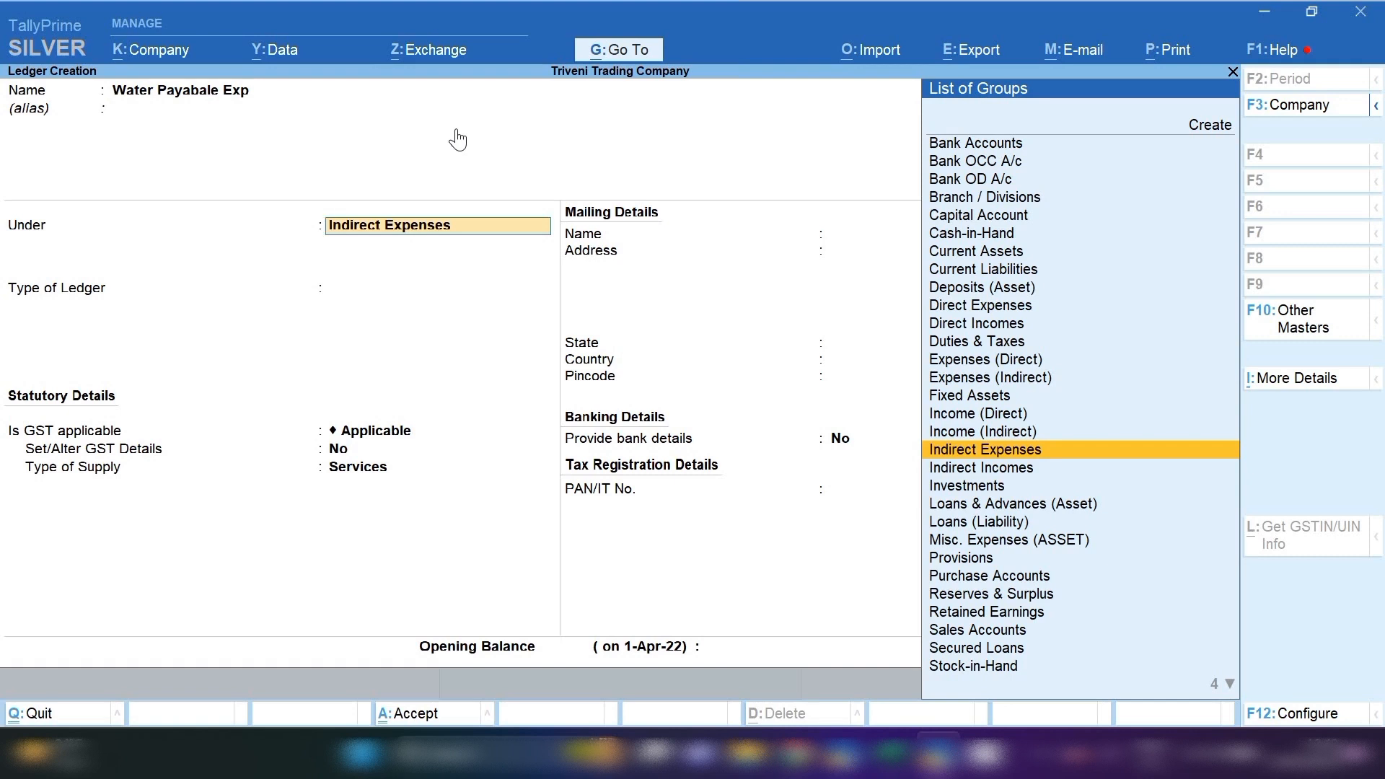
text(R)
key(BackSpace)
text(Pro)
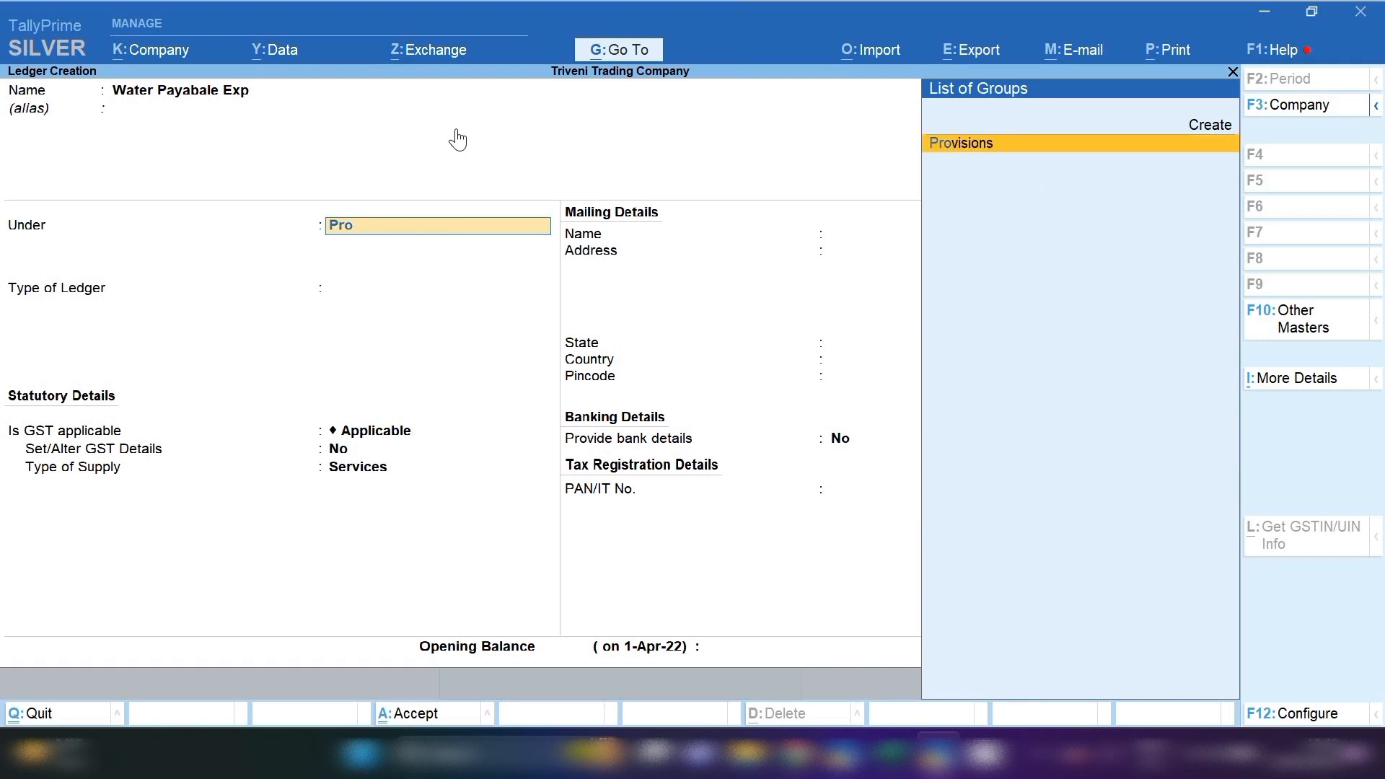
key(Return)
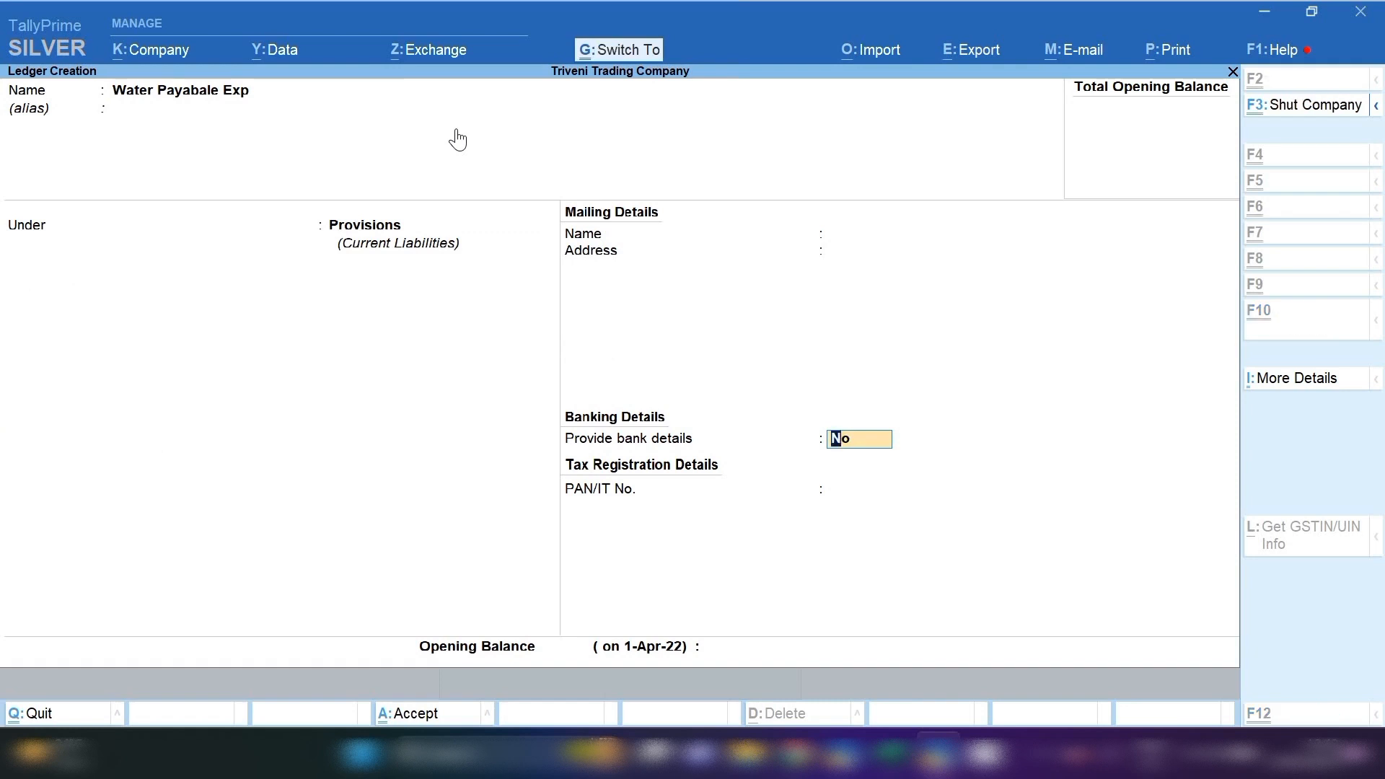
key(ctrl+a)
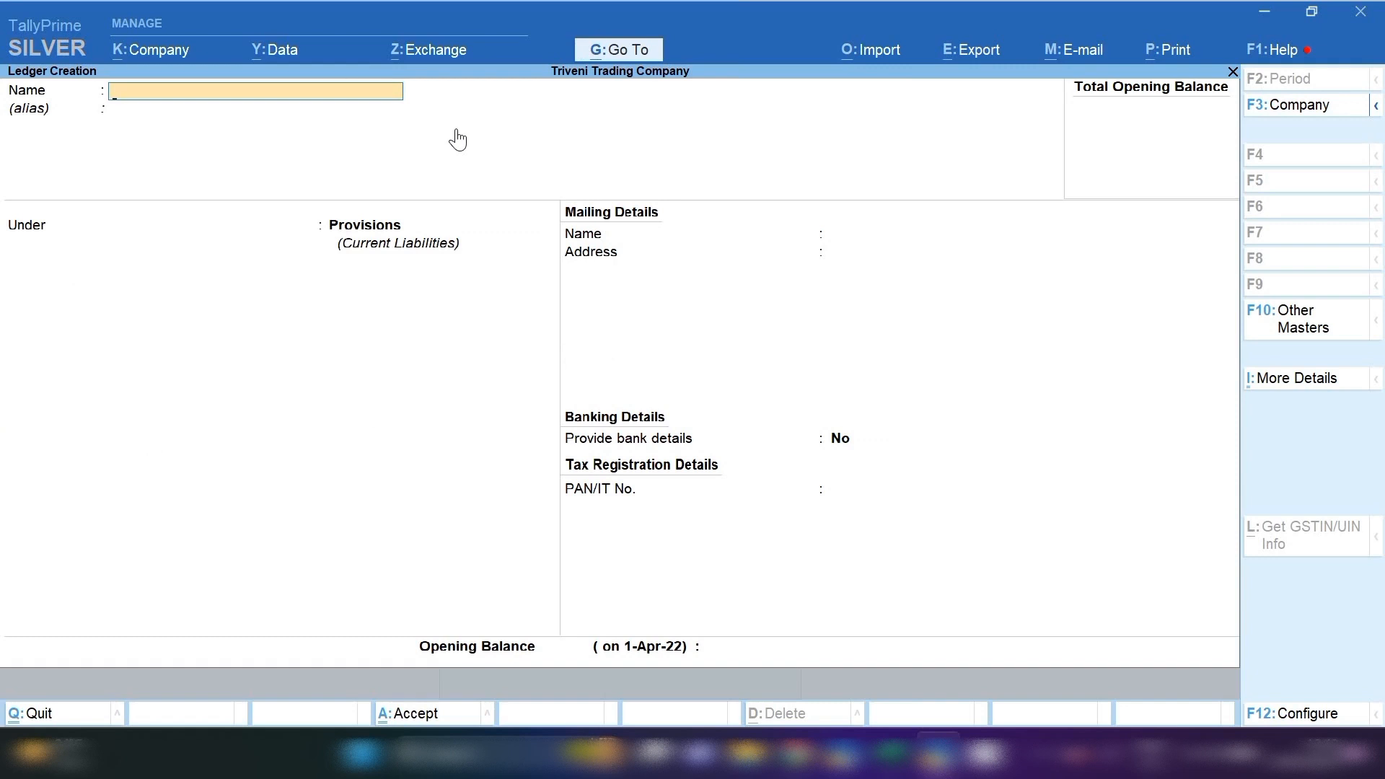
key(Escape)
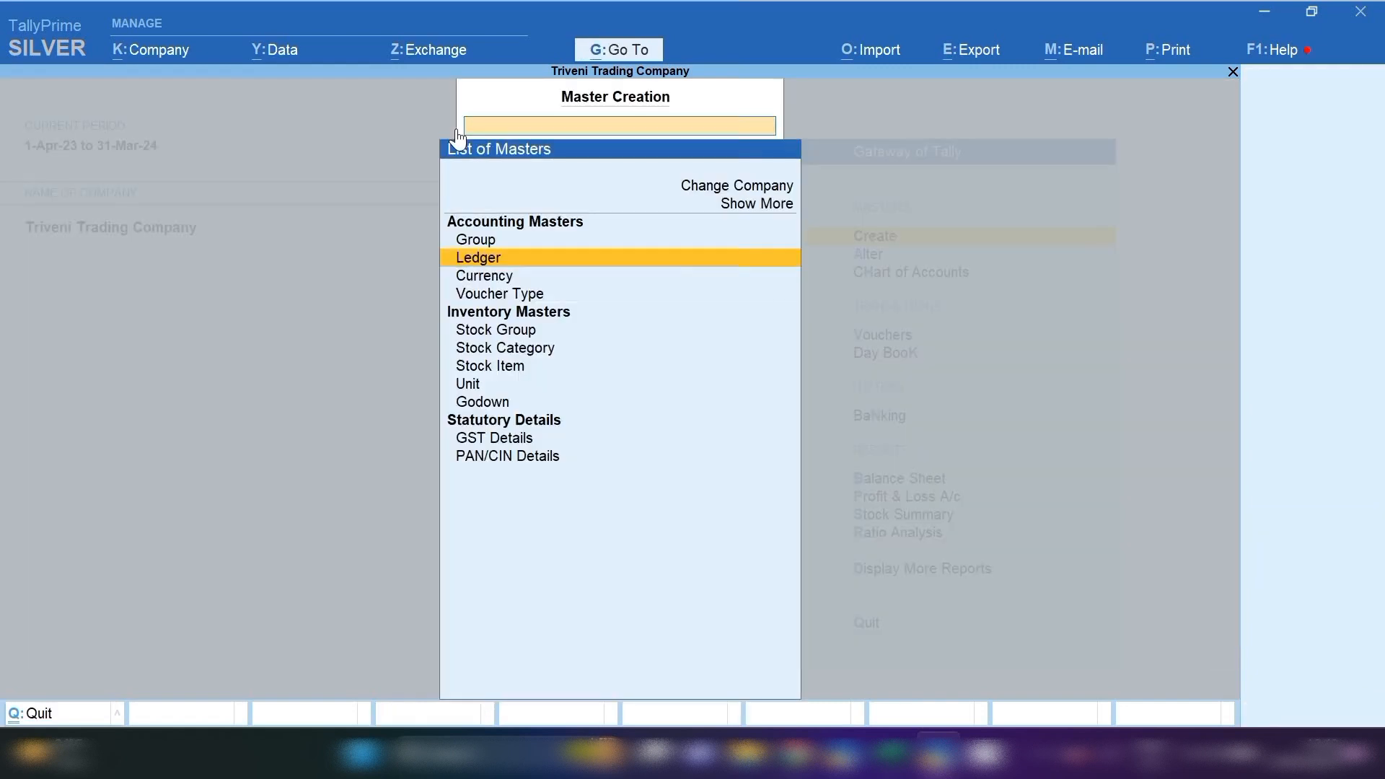
key(Escape)
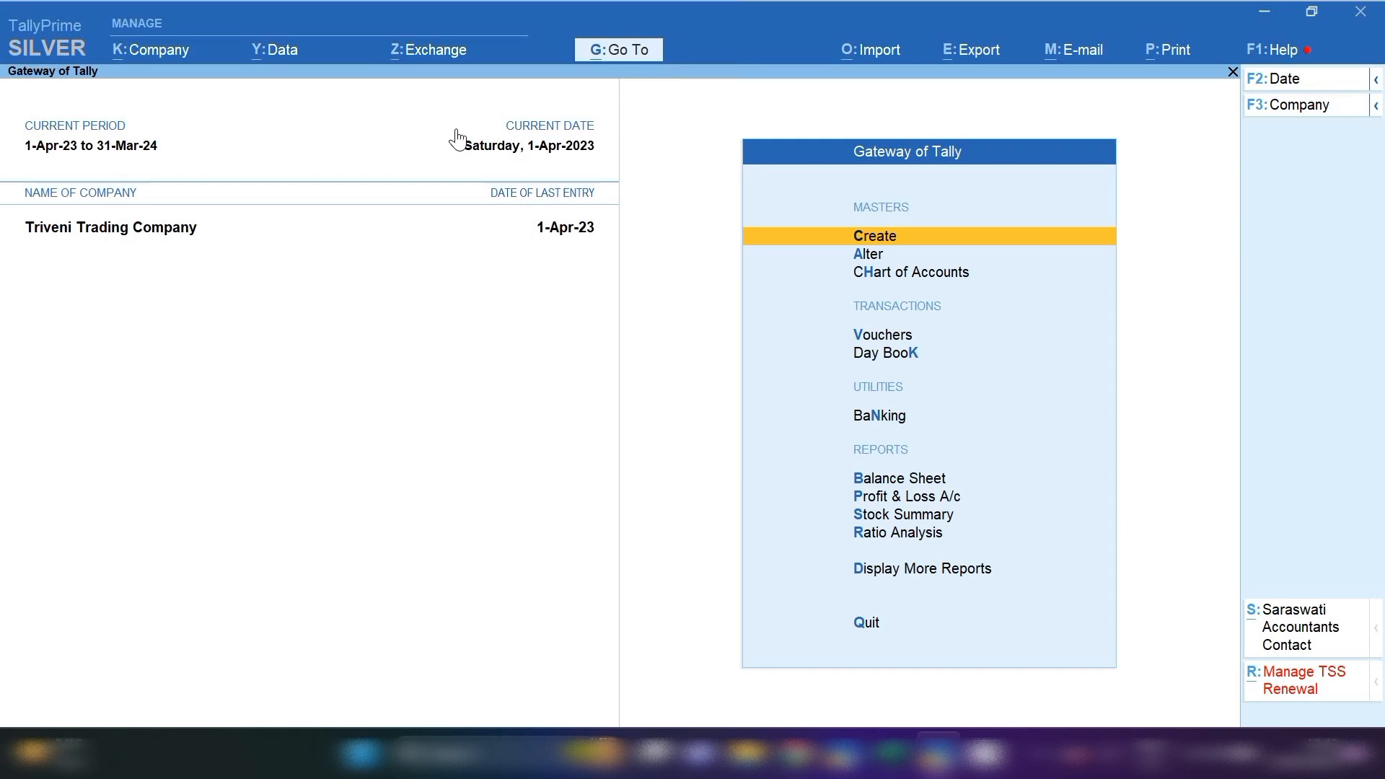
Step: Open a new journal voucher and try to set its date to 31.3.23
key(v)
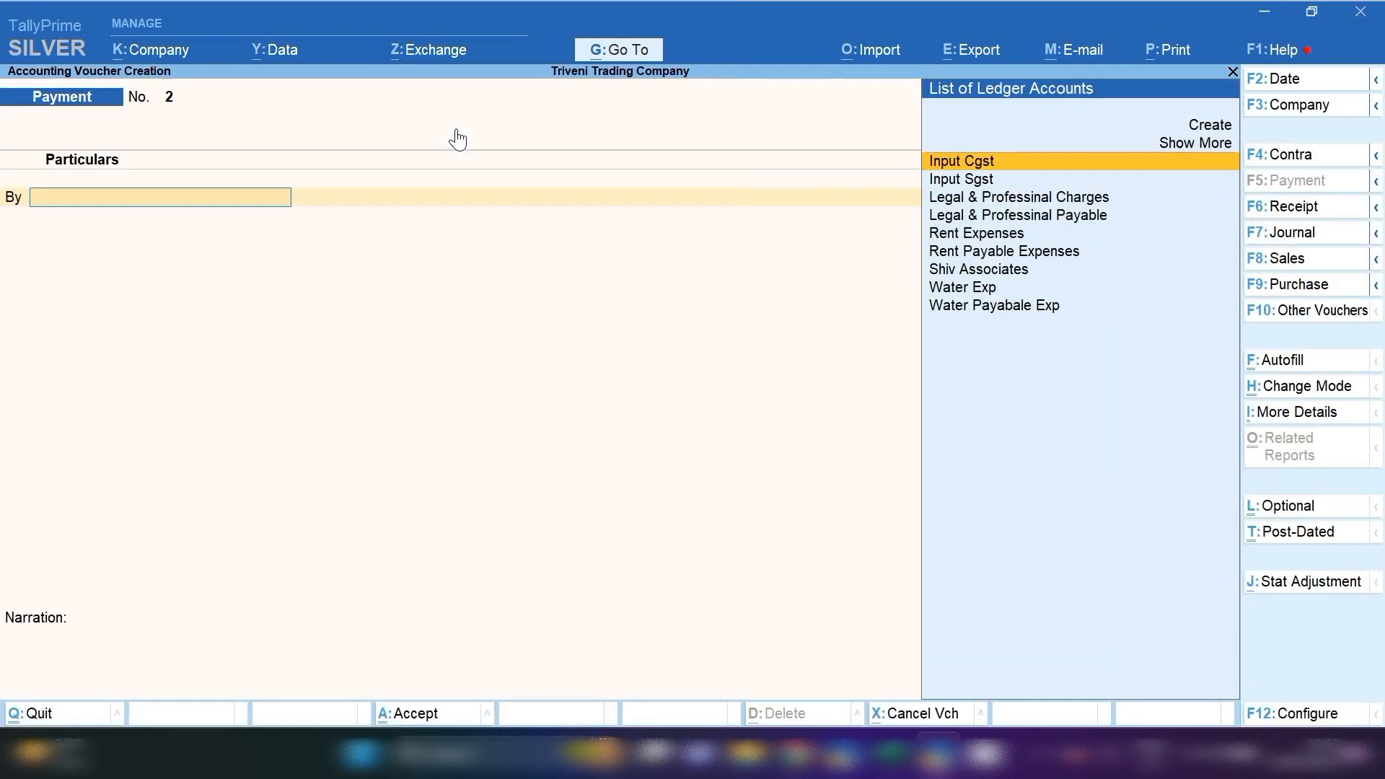
click(1310, 241)
key(F2)
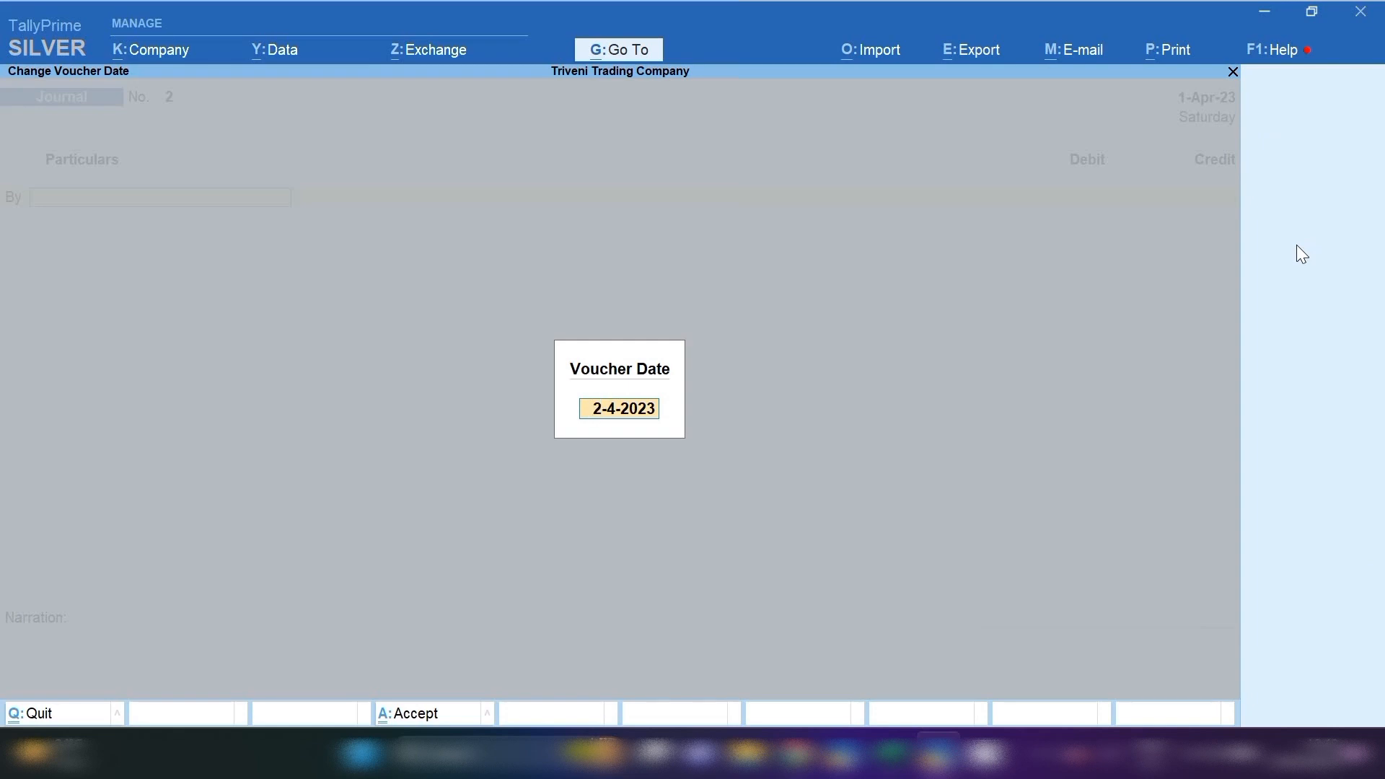
text(31.3.23)
key(Return)
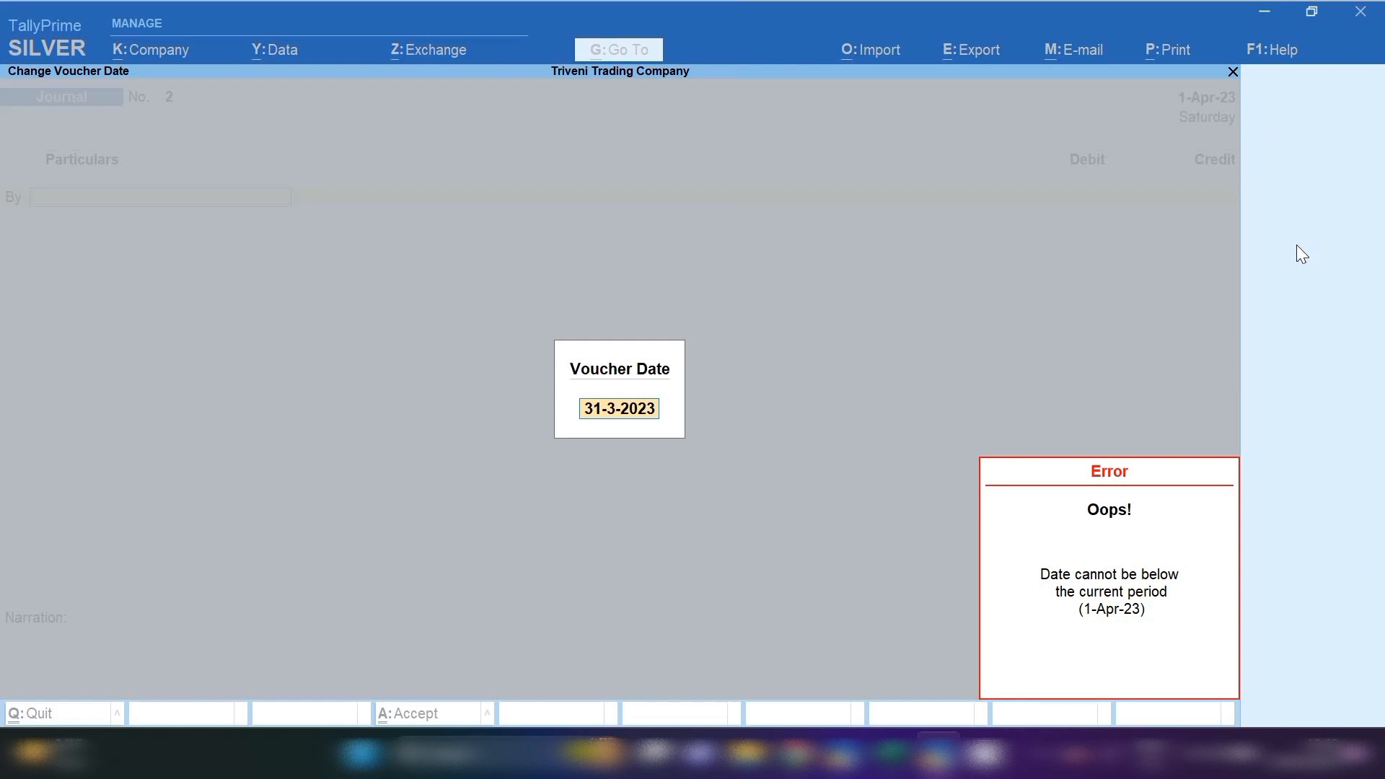
key(Escape)
key(Escape)
key(Escape)
key(Escape)
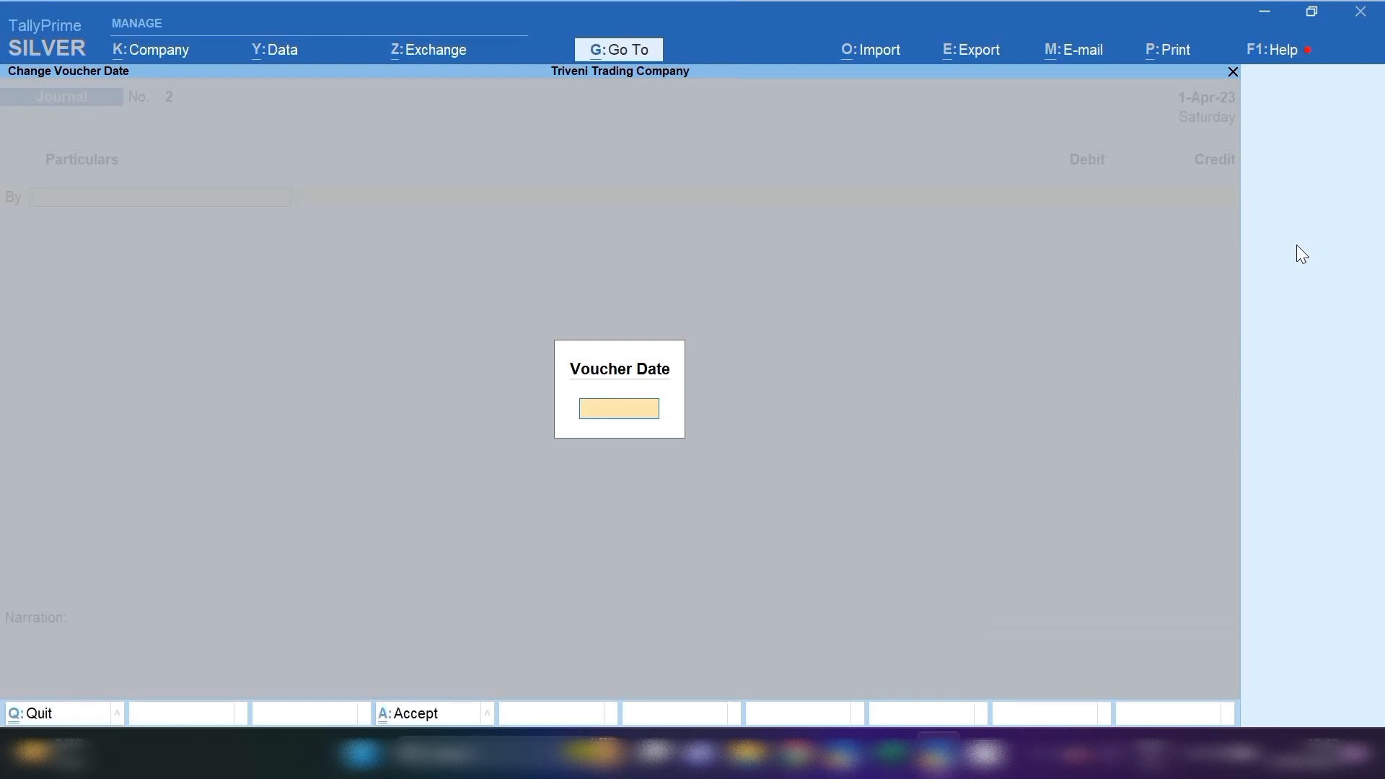
key(Escape)
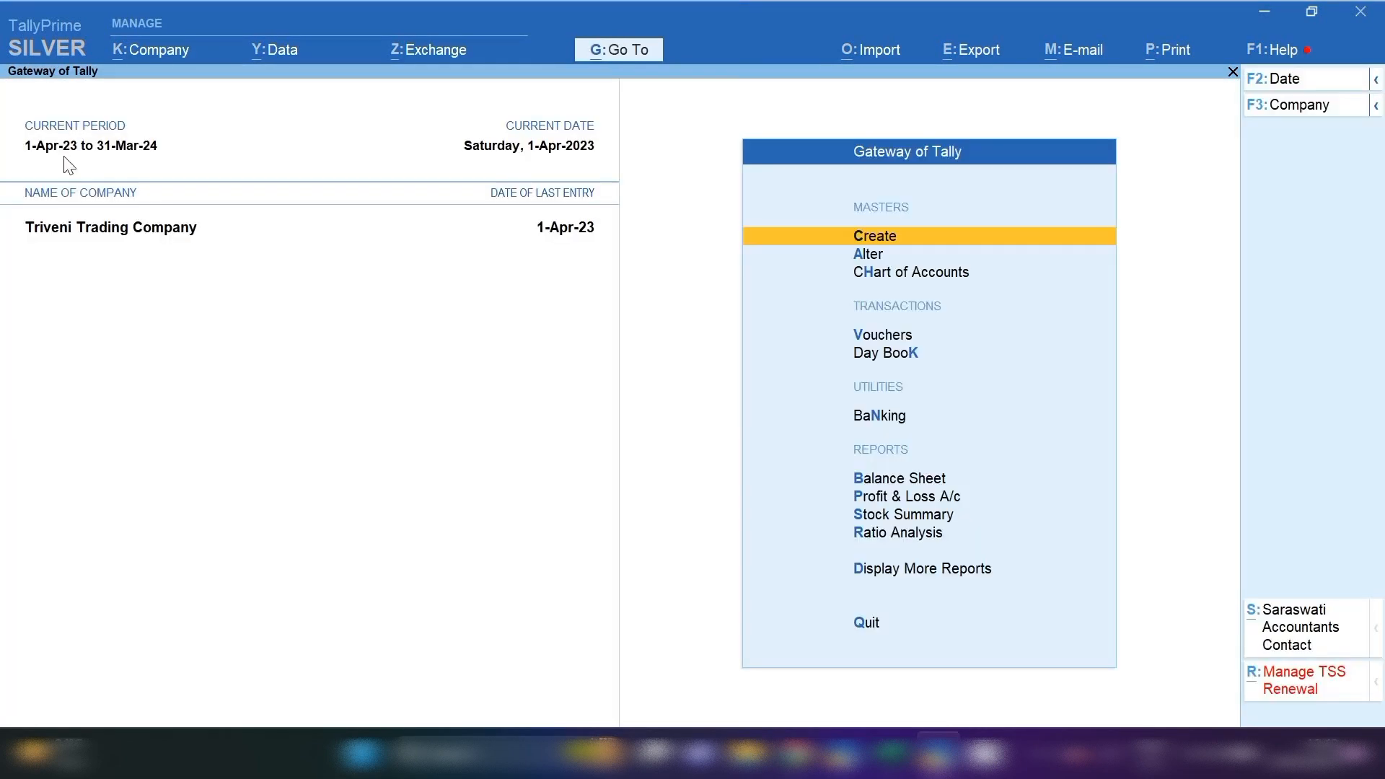
Step: Set the company's current period to run from 1-4-2022 to 31-3-2024
key(alt+F2)
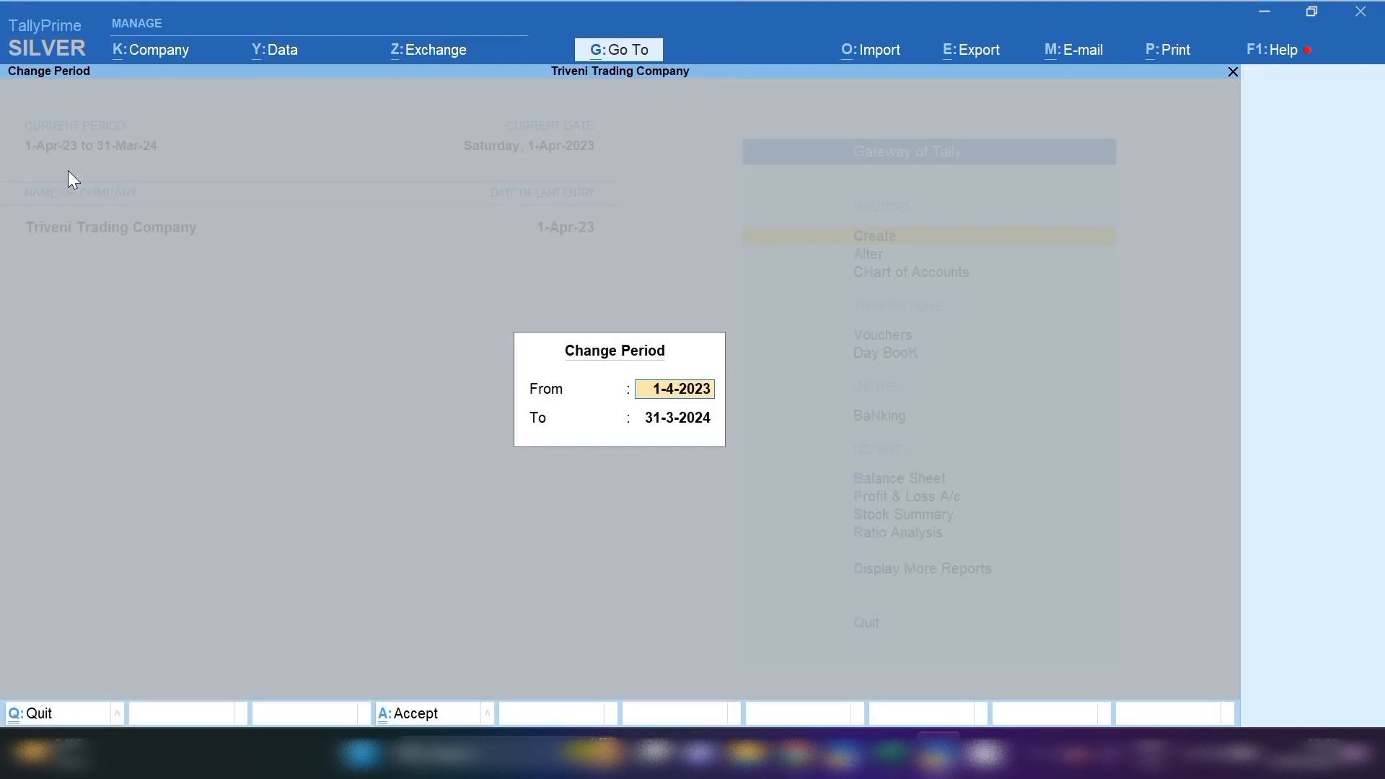
key(BackSpace)
text(2)
key(Return)
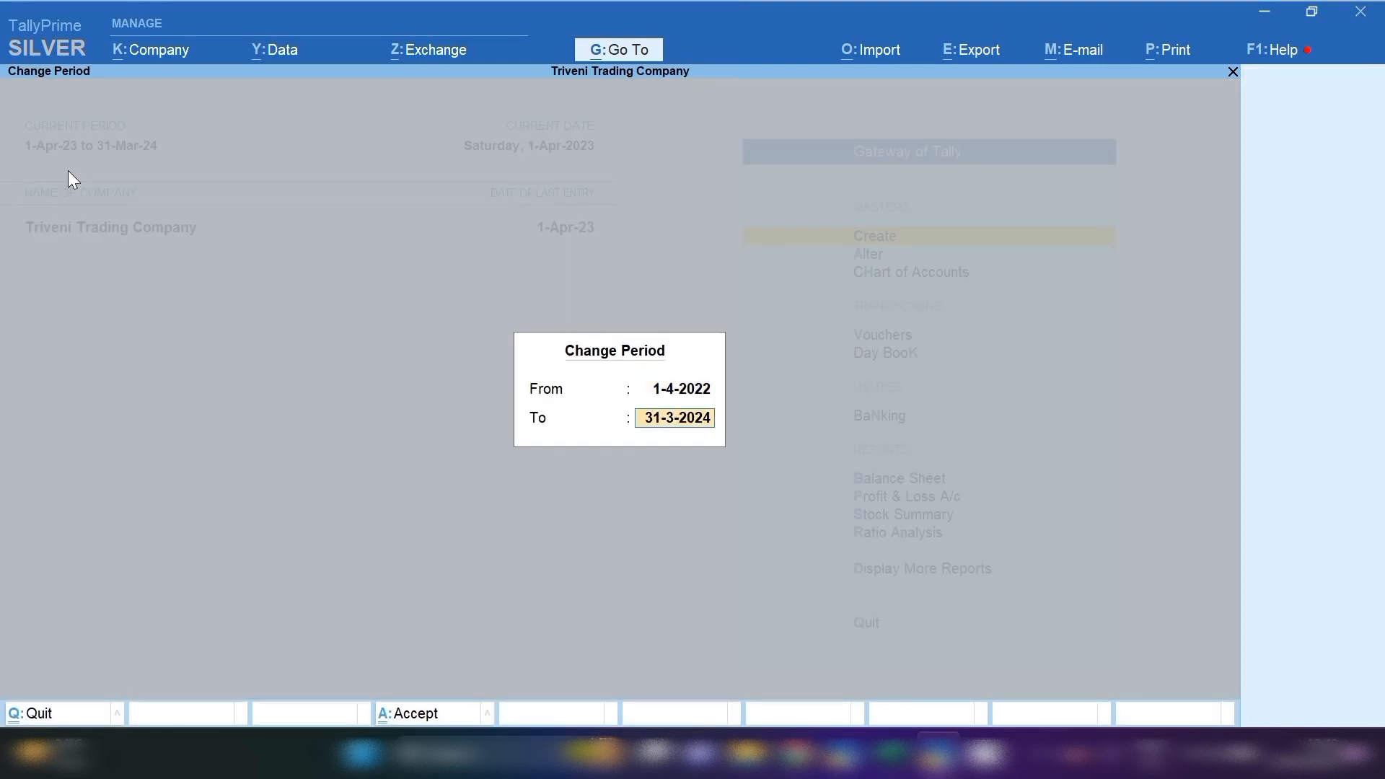
key(Return)
Step: Open a new journal voucher and set its date to 31.3.23
key(v)
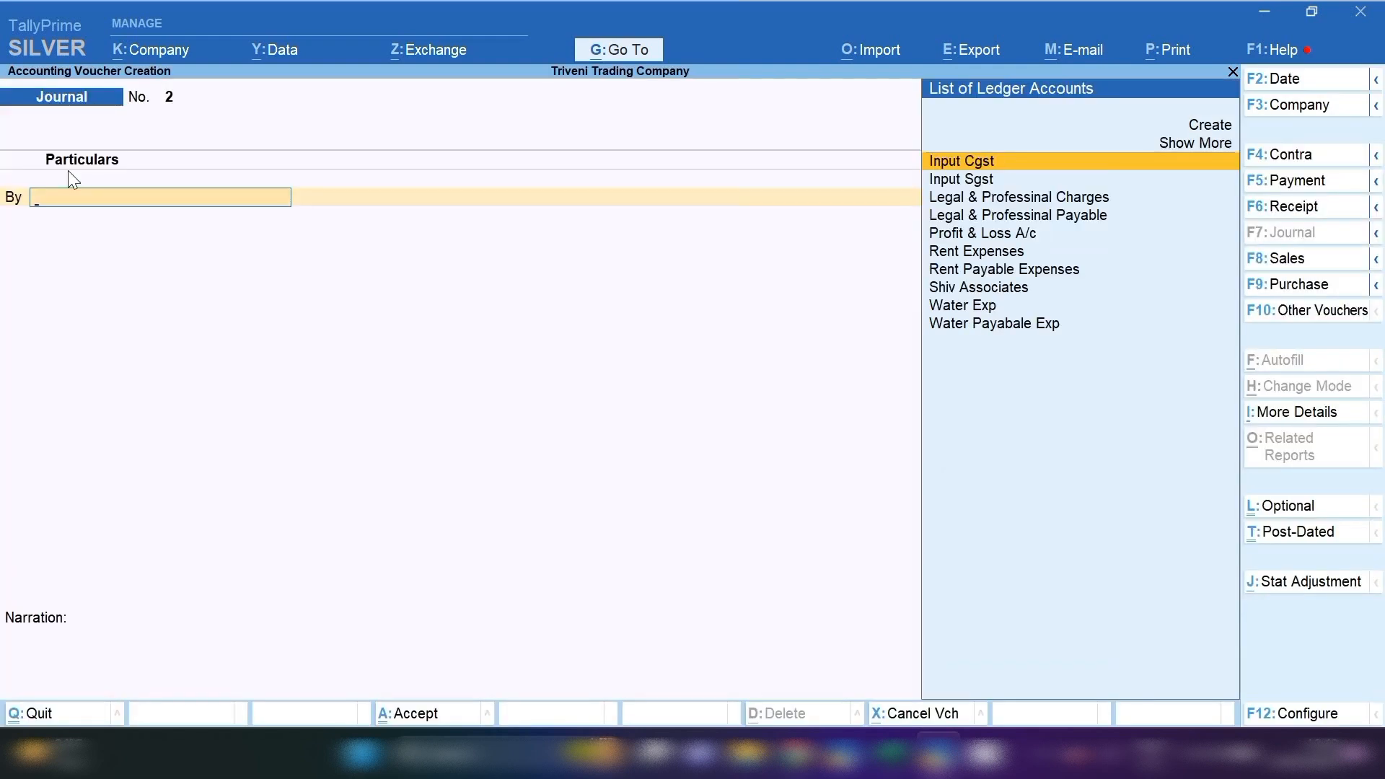
key(F2)
text(3)
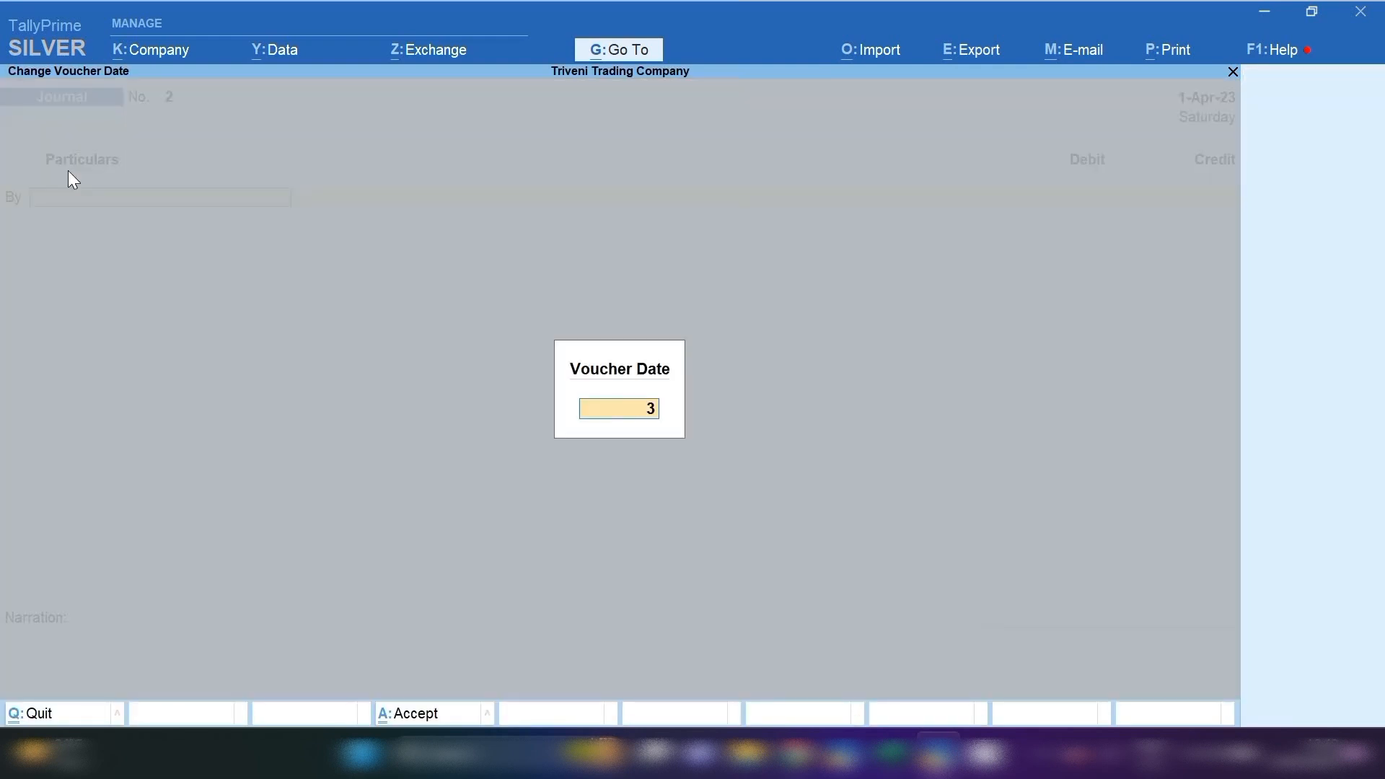
text(1.3.23)
key(Return)
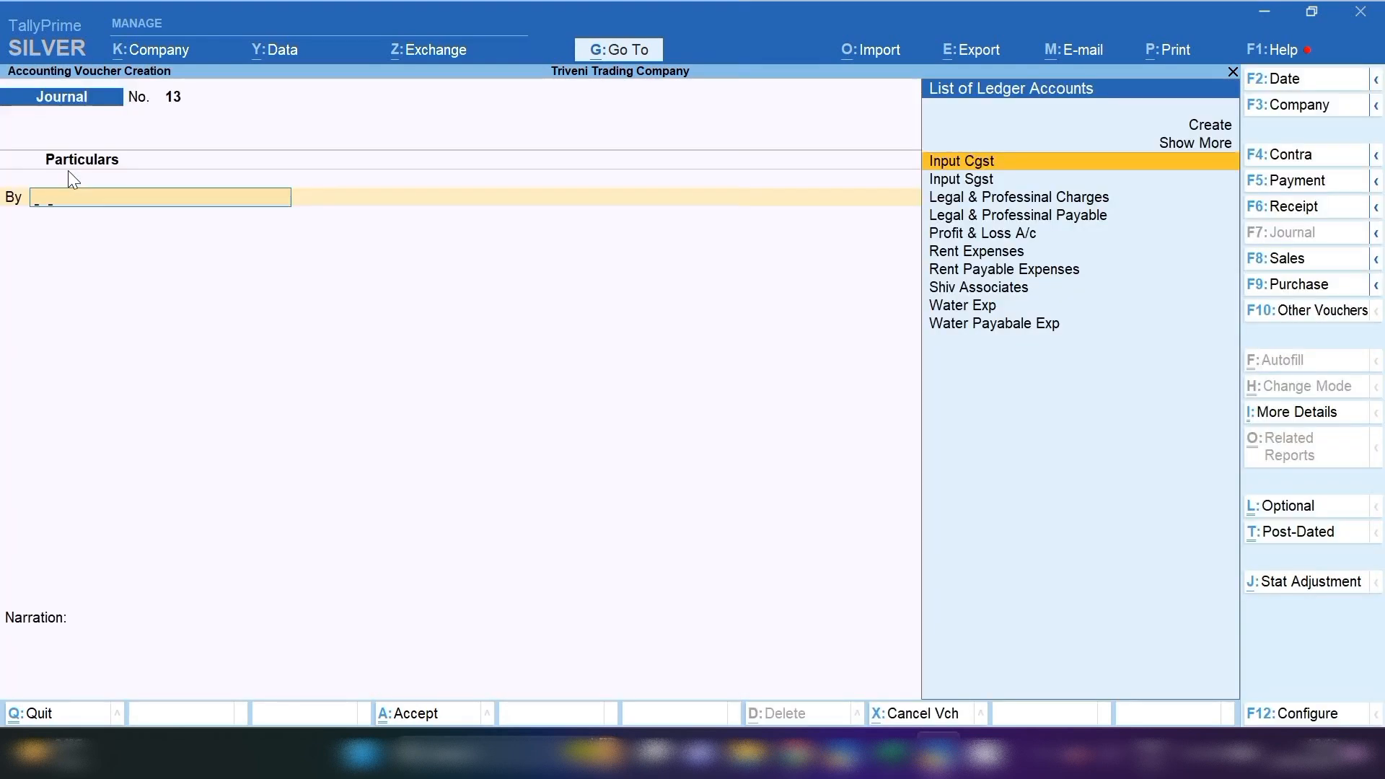
Step: Debit the Water Exp ledger with 500 in the journal voucher
text(w)
key(Return)
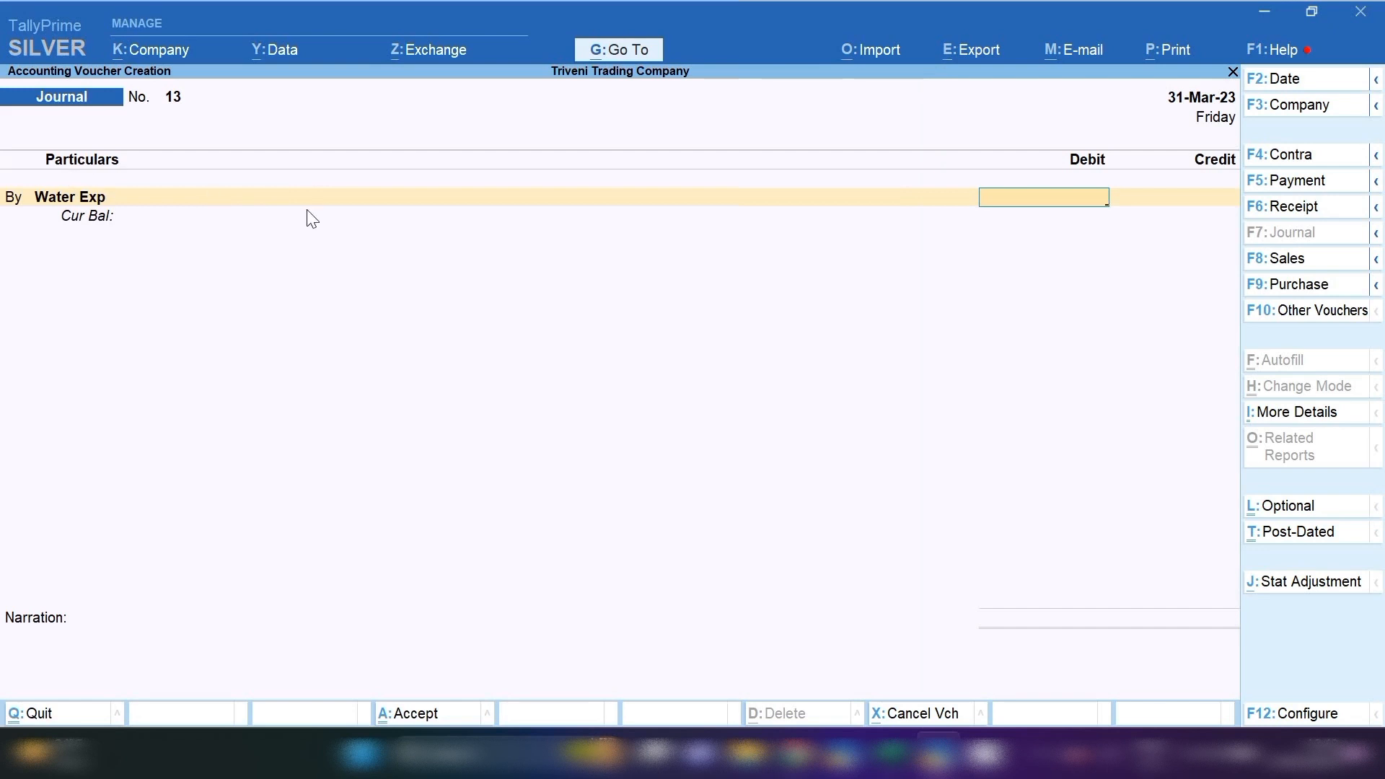
text(500)
key(Return)
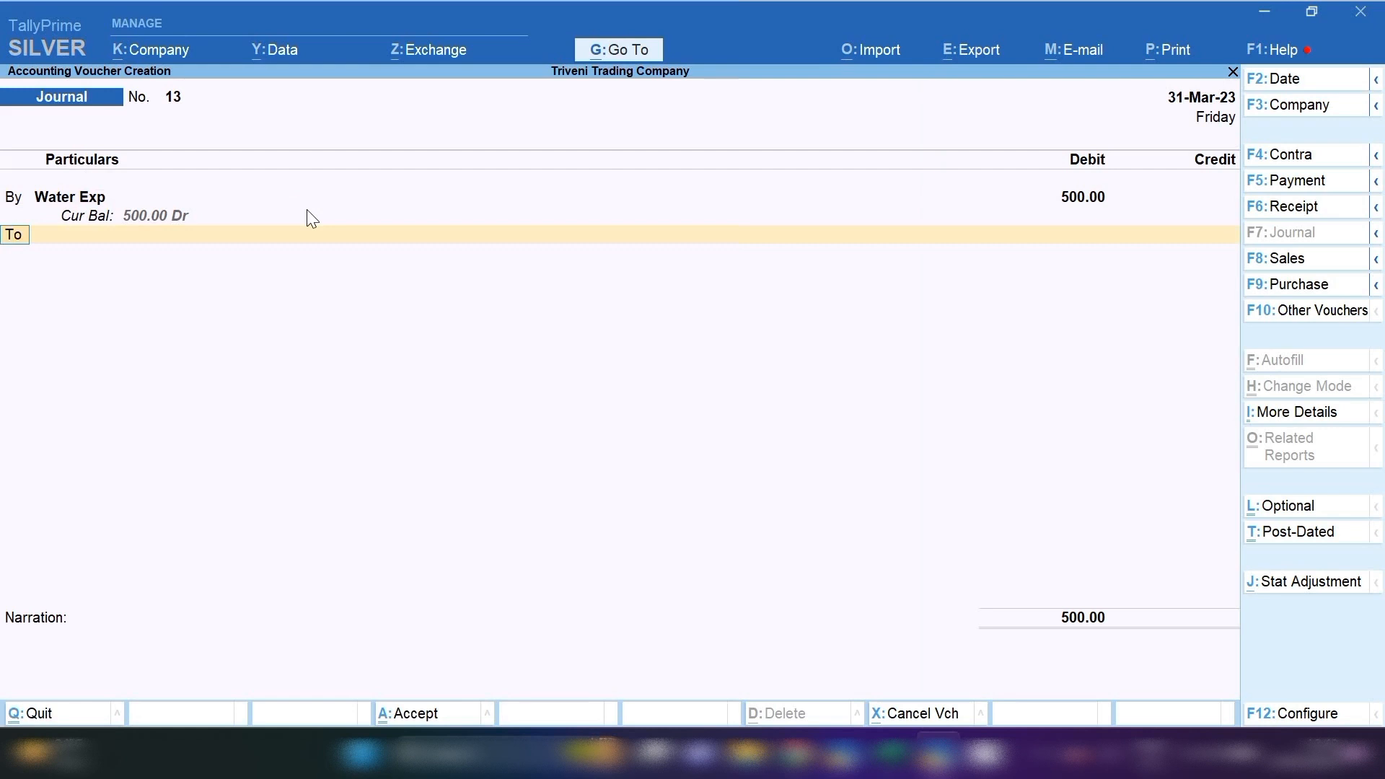
Step: Credit the Water Payabale Exp ledger with 500 in the journal voucher
key(Return)
text(Wat)
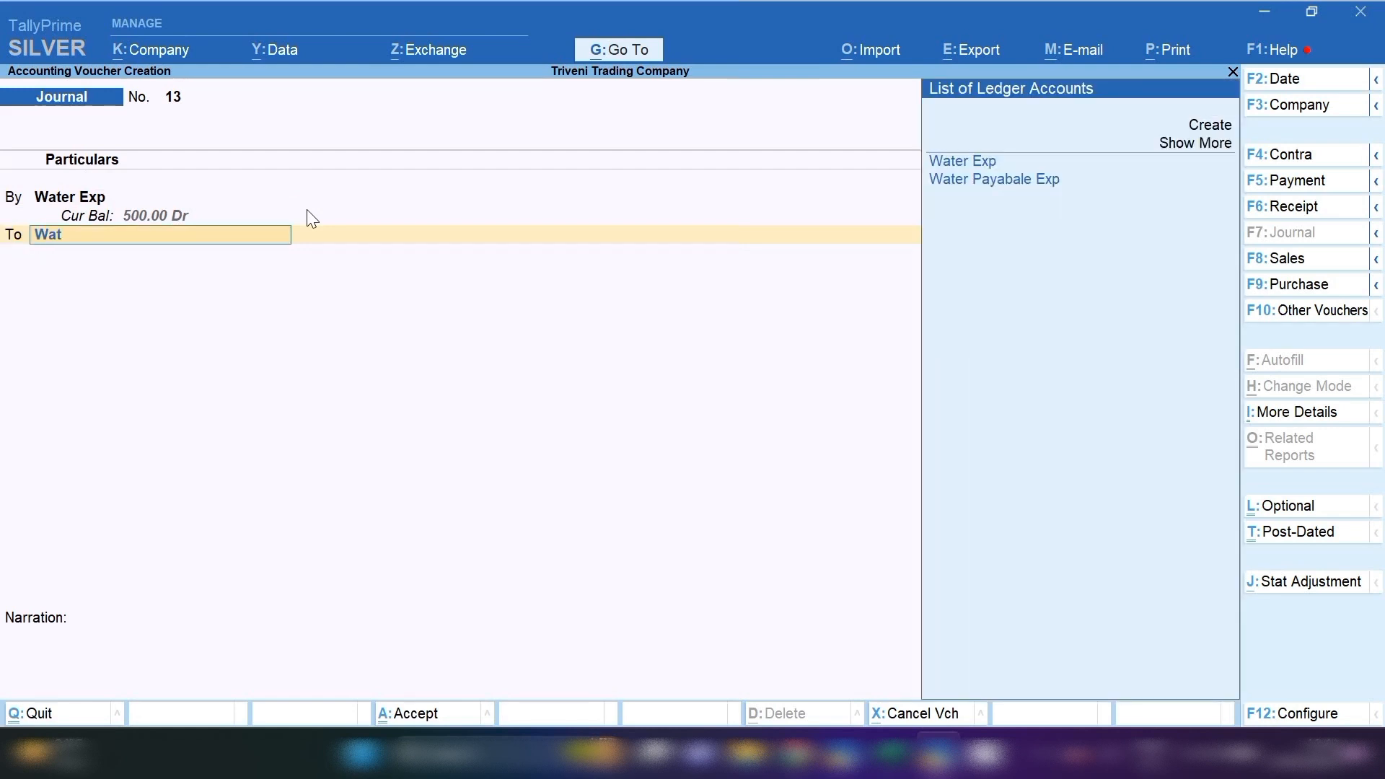
key(Down)
key(Return)
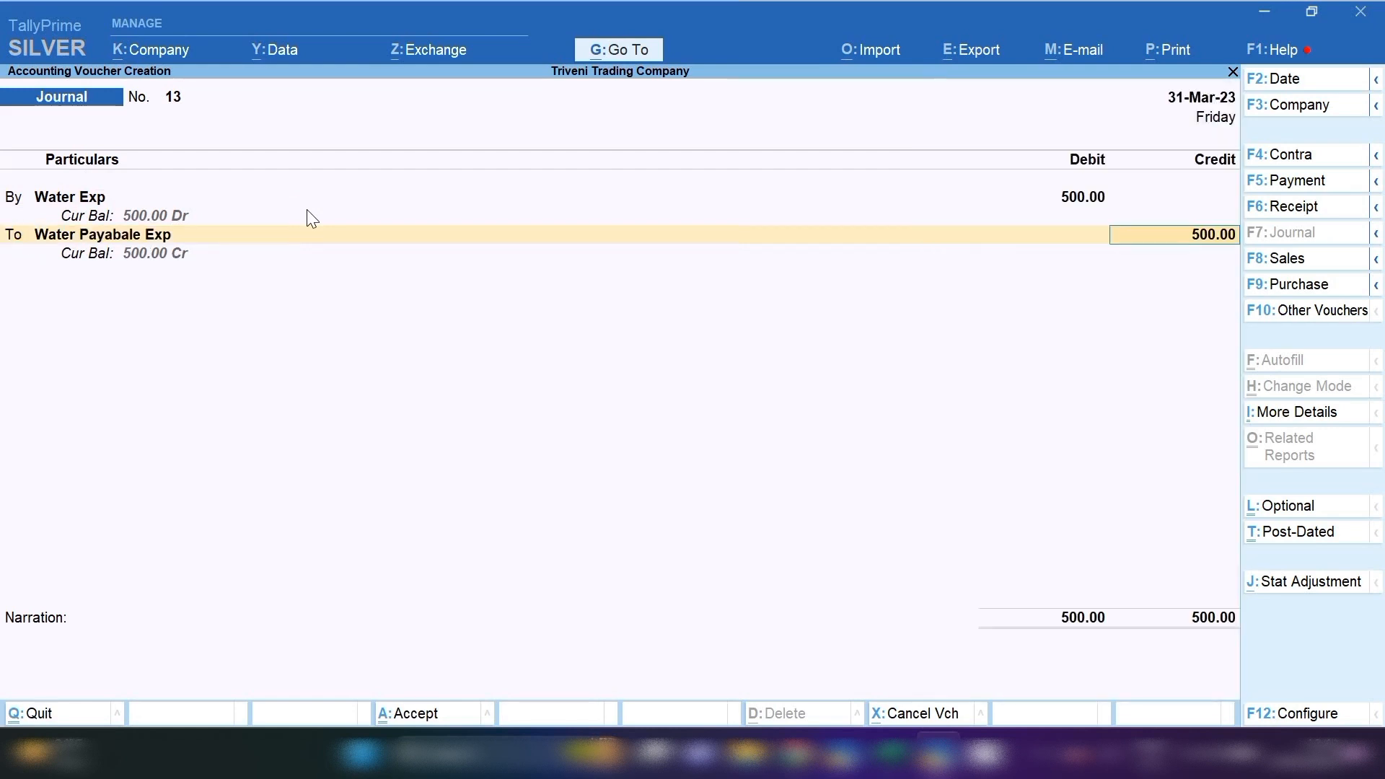
key(Return)
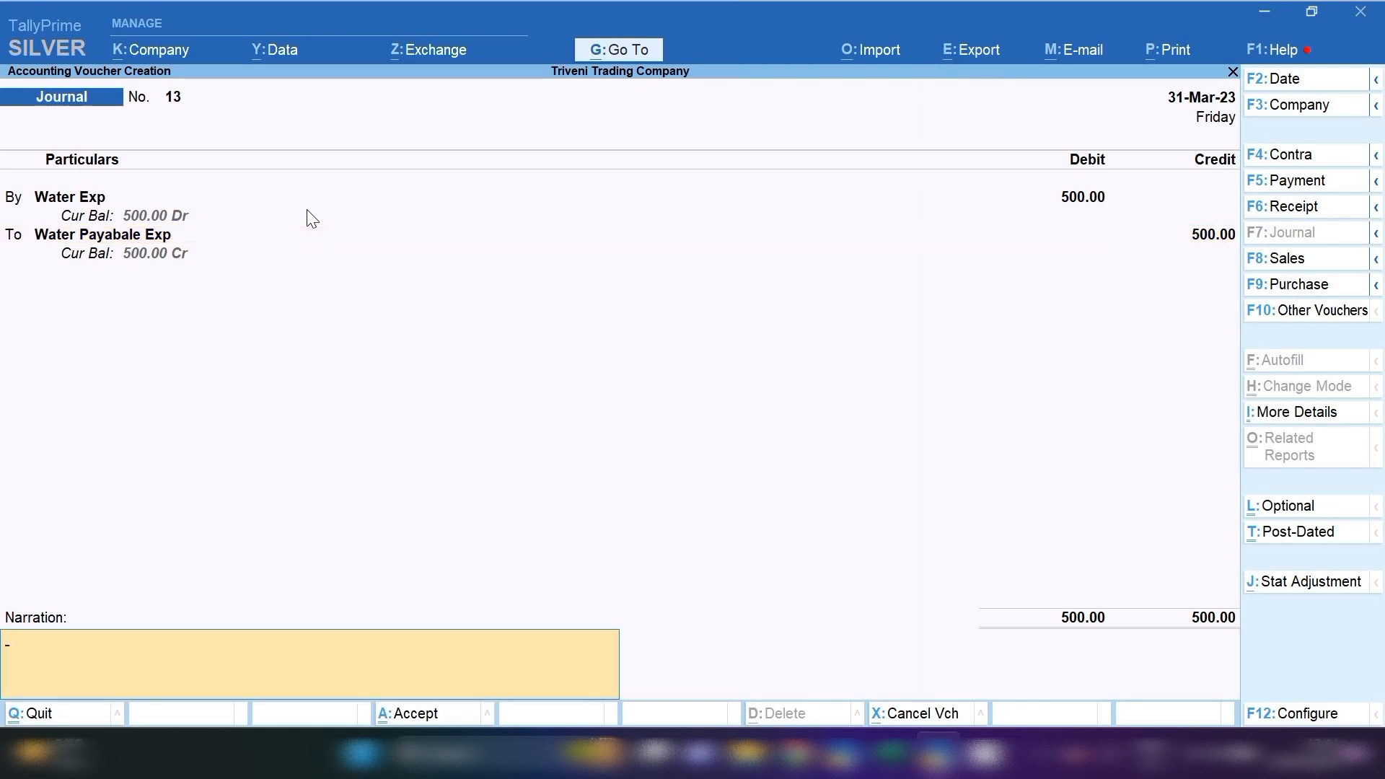
Step: Enter the narration "water exp book for the month of march-23" and save the journal voucher
text(water bill)
key(BackSpace)
key(BackSpace)
text(exp book for the month of)
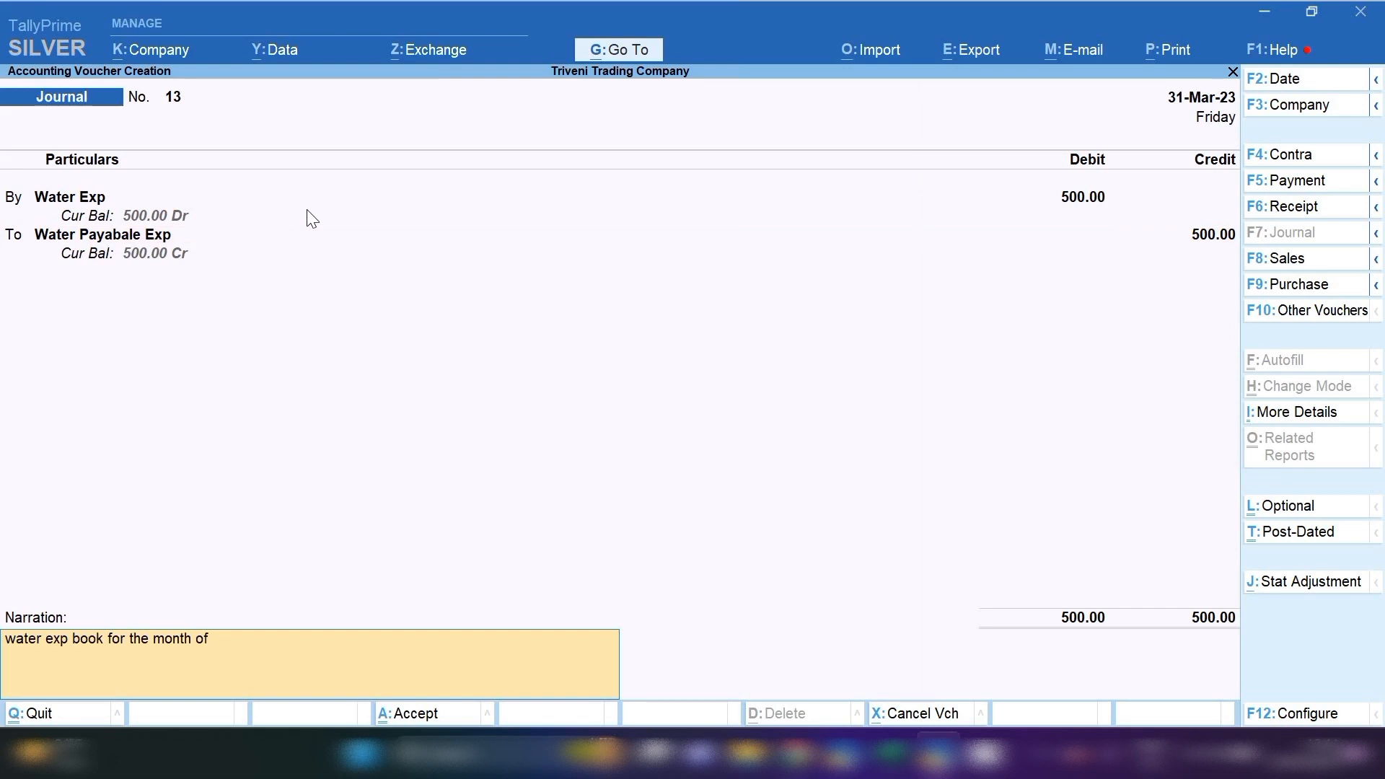
text( march-23)
key(Return)
key(Return)
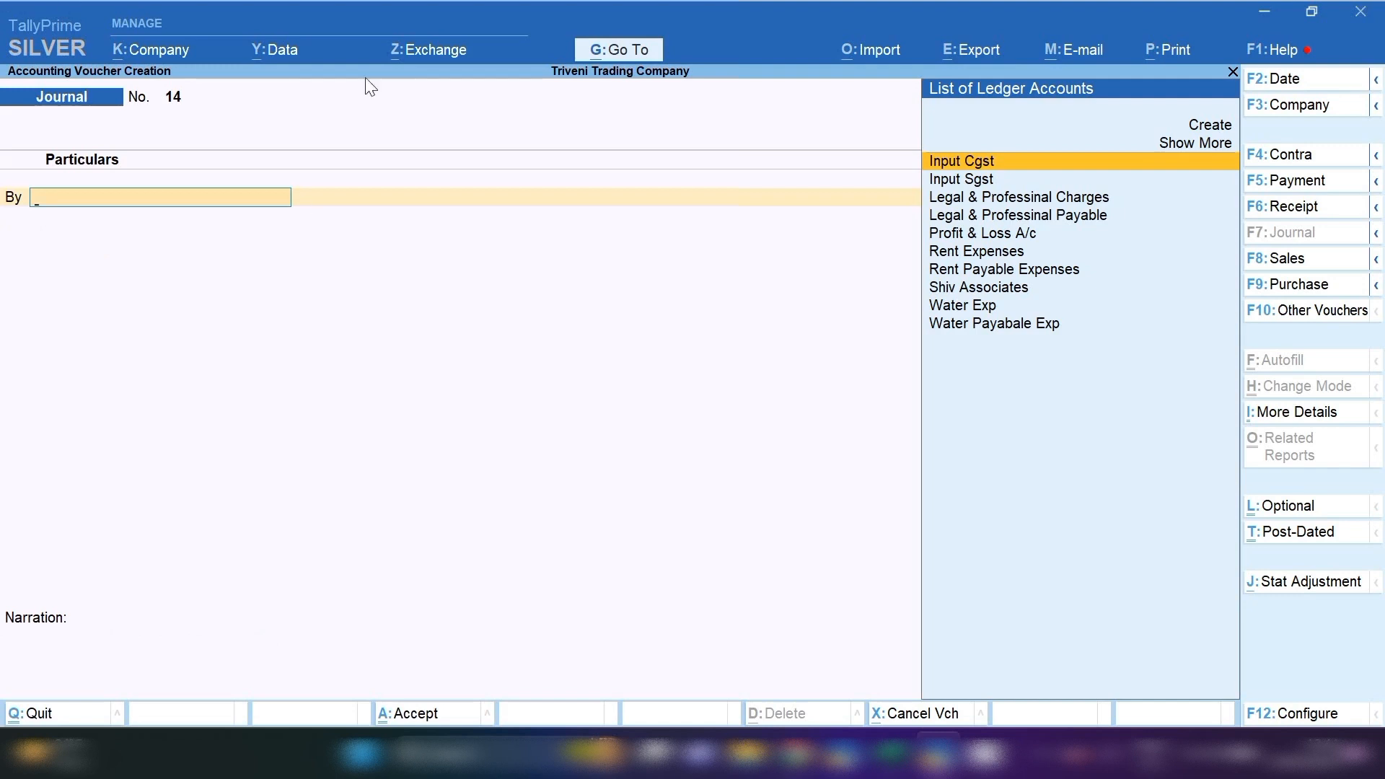
Step: Open the balance sheet and drill into Current Liabilities to check the water expense provision
click(625, 57)
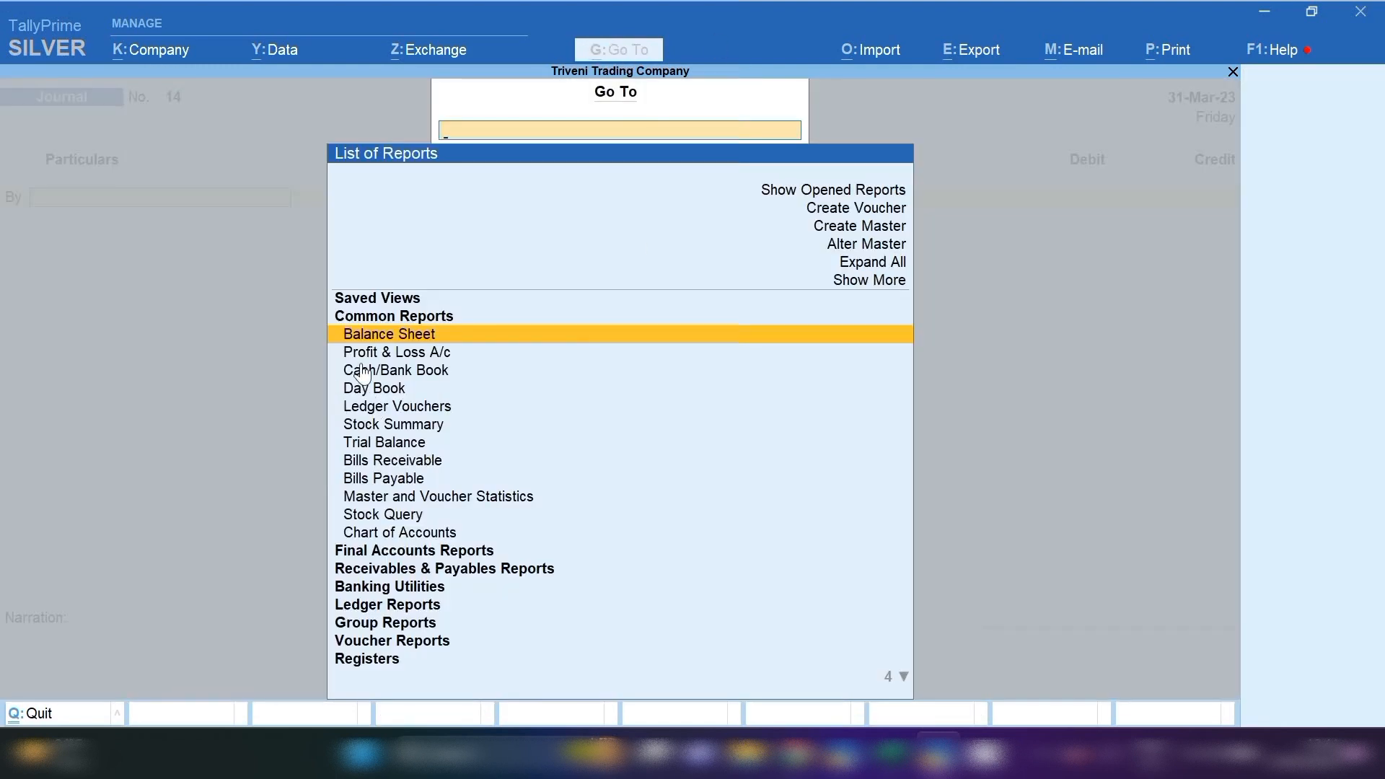
click(395, 340)
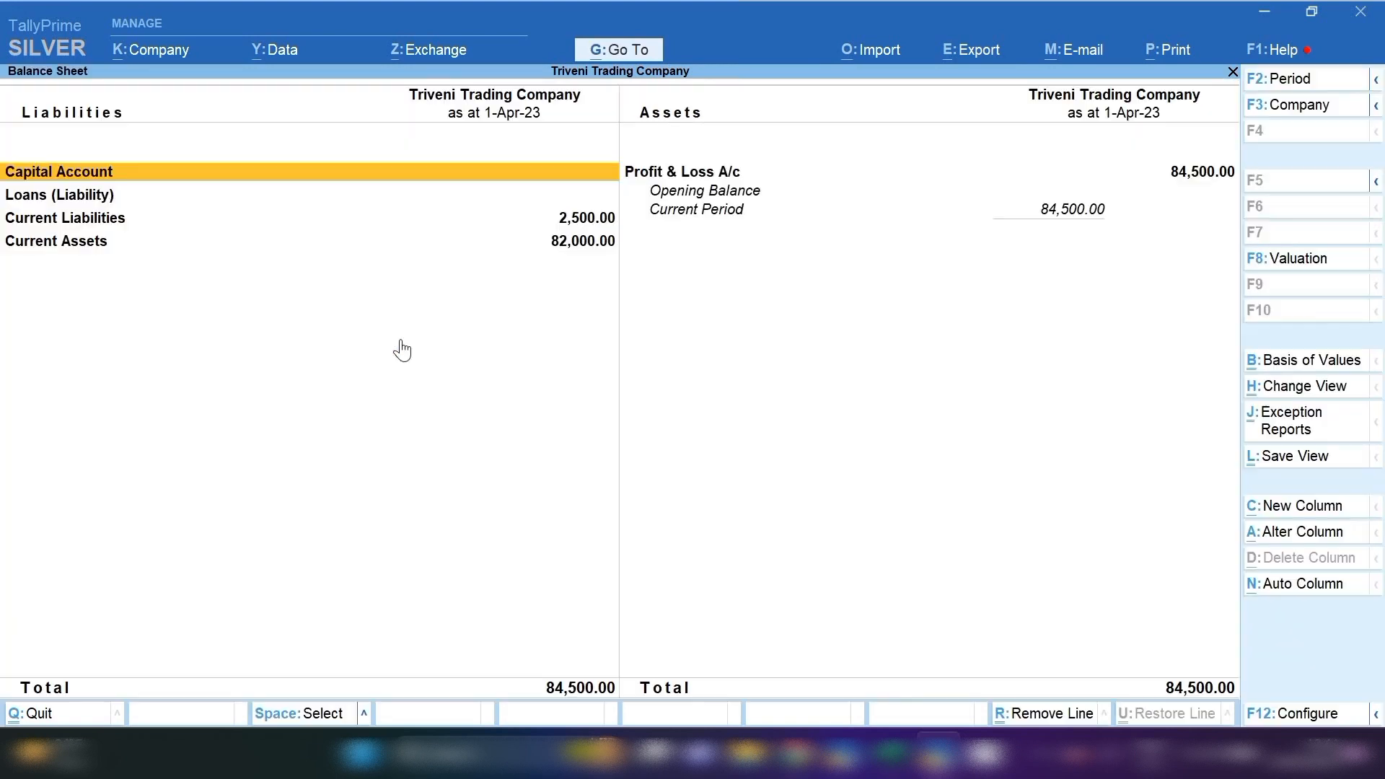
click(114, 228)
click(114, 229)
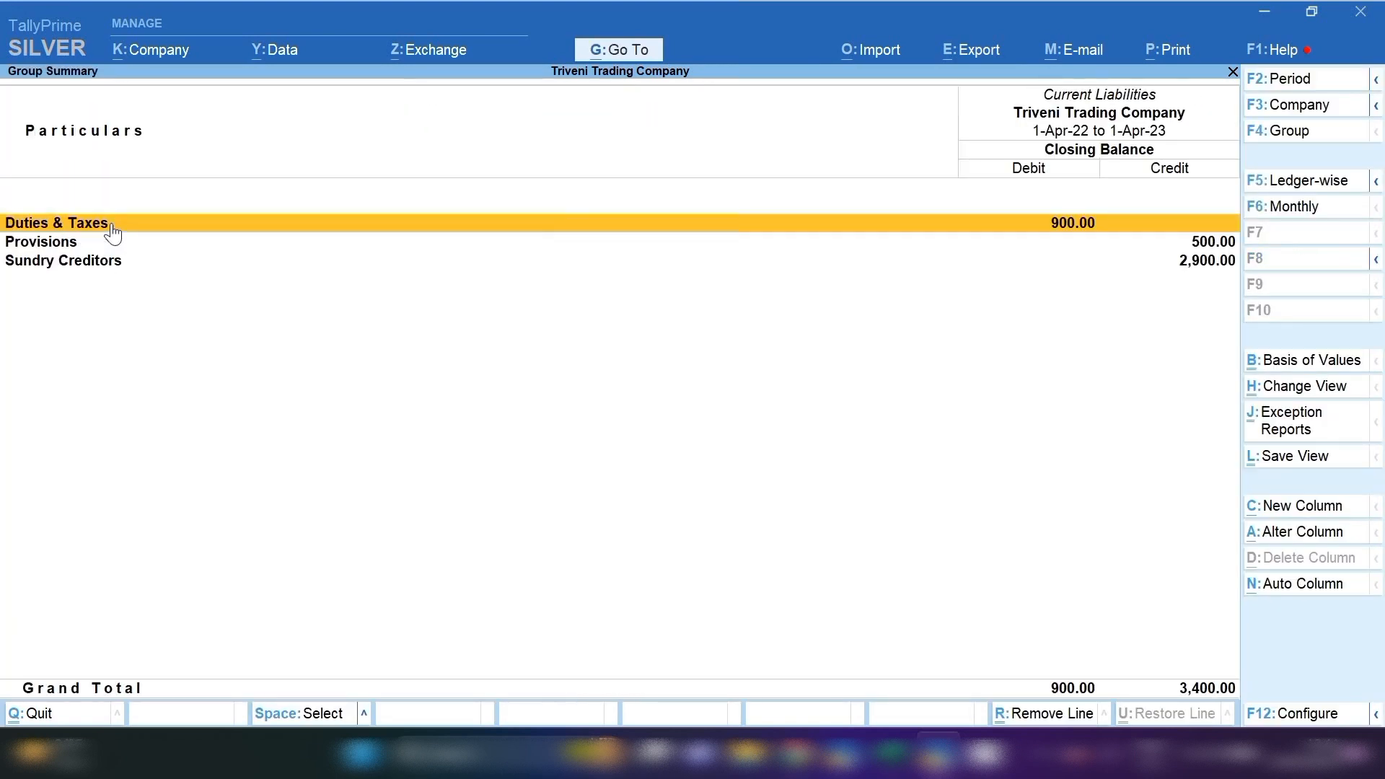
Step: Check the Provisions group under Current Liabilities, and return to the voucher entry screen
key(Down)
key(Return)
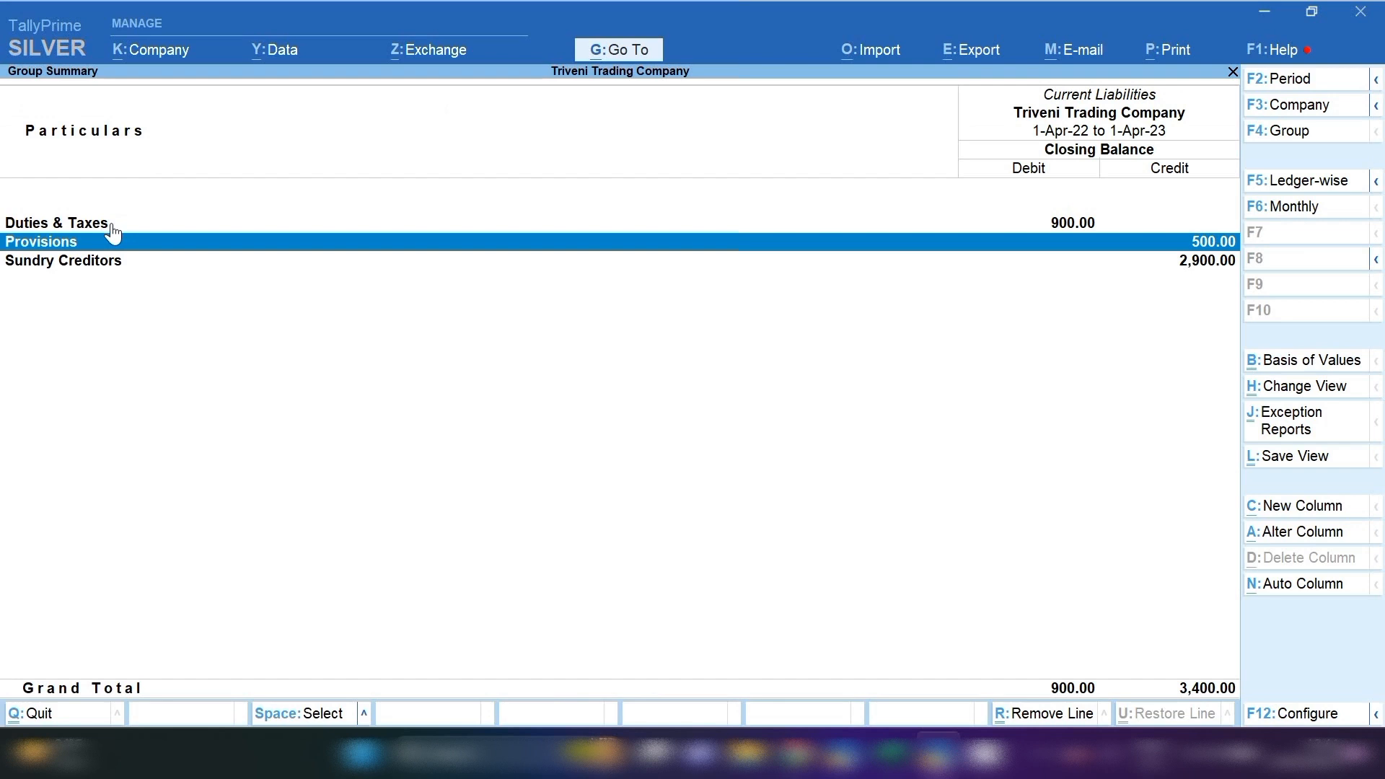
key(Escape)
key(Escape)
key(Escape)
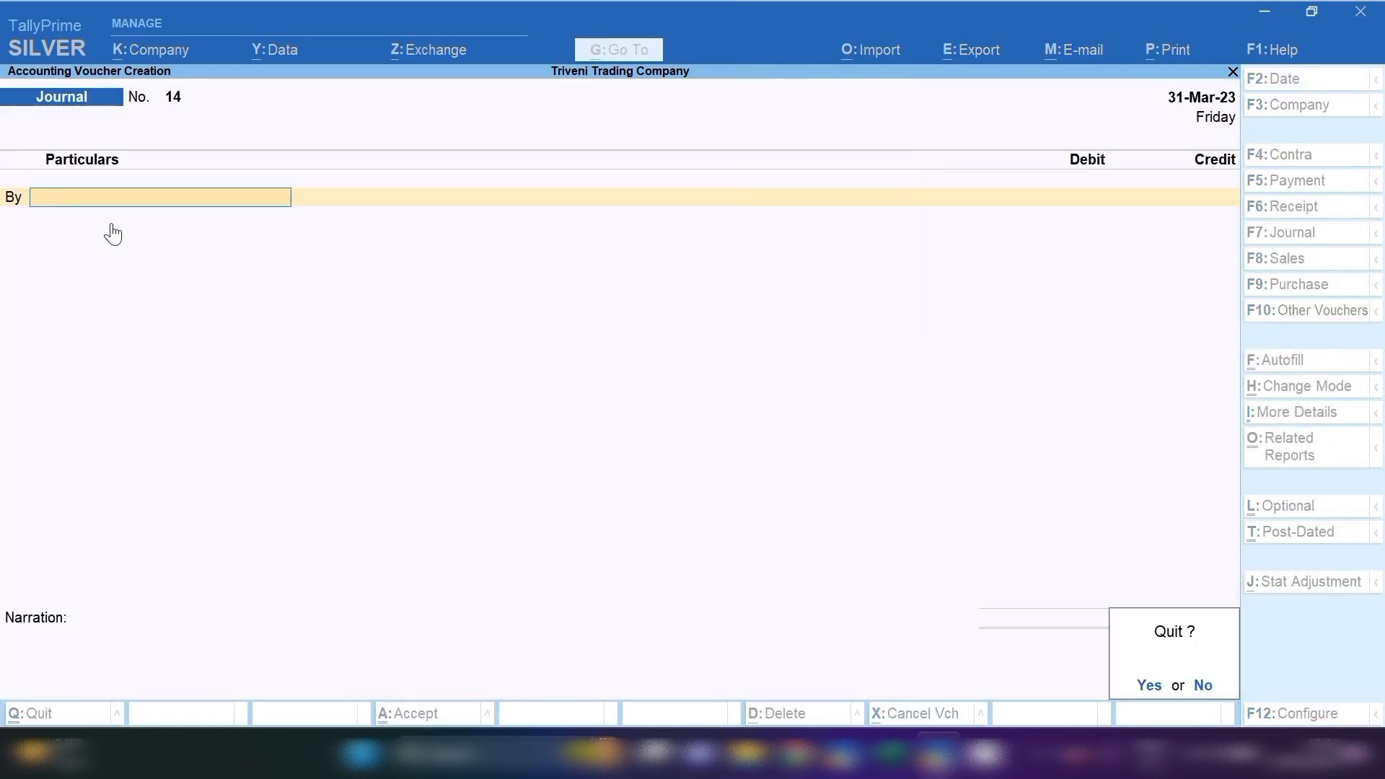
key(n)
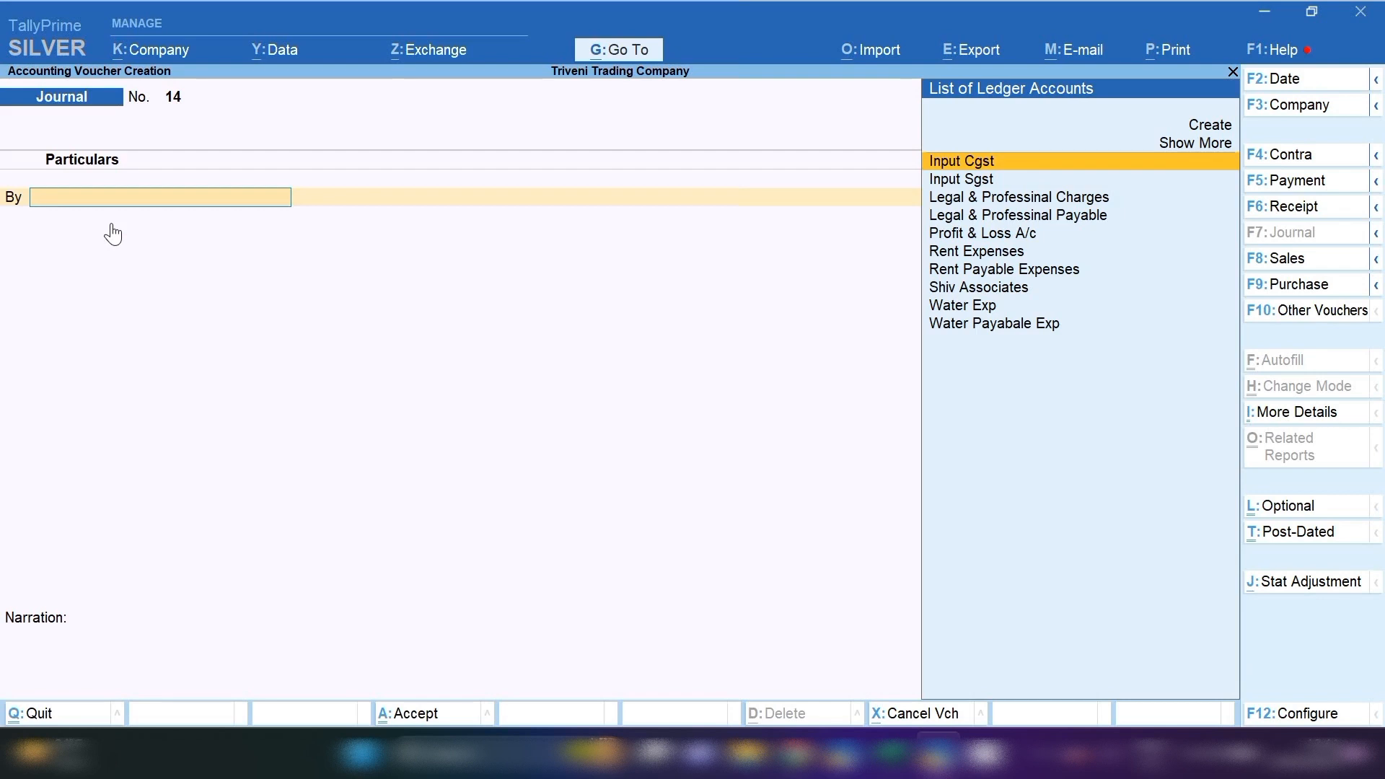
Step: Switch to a payment voucher and set its date to 10.4
click(1299, 182)
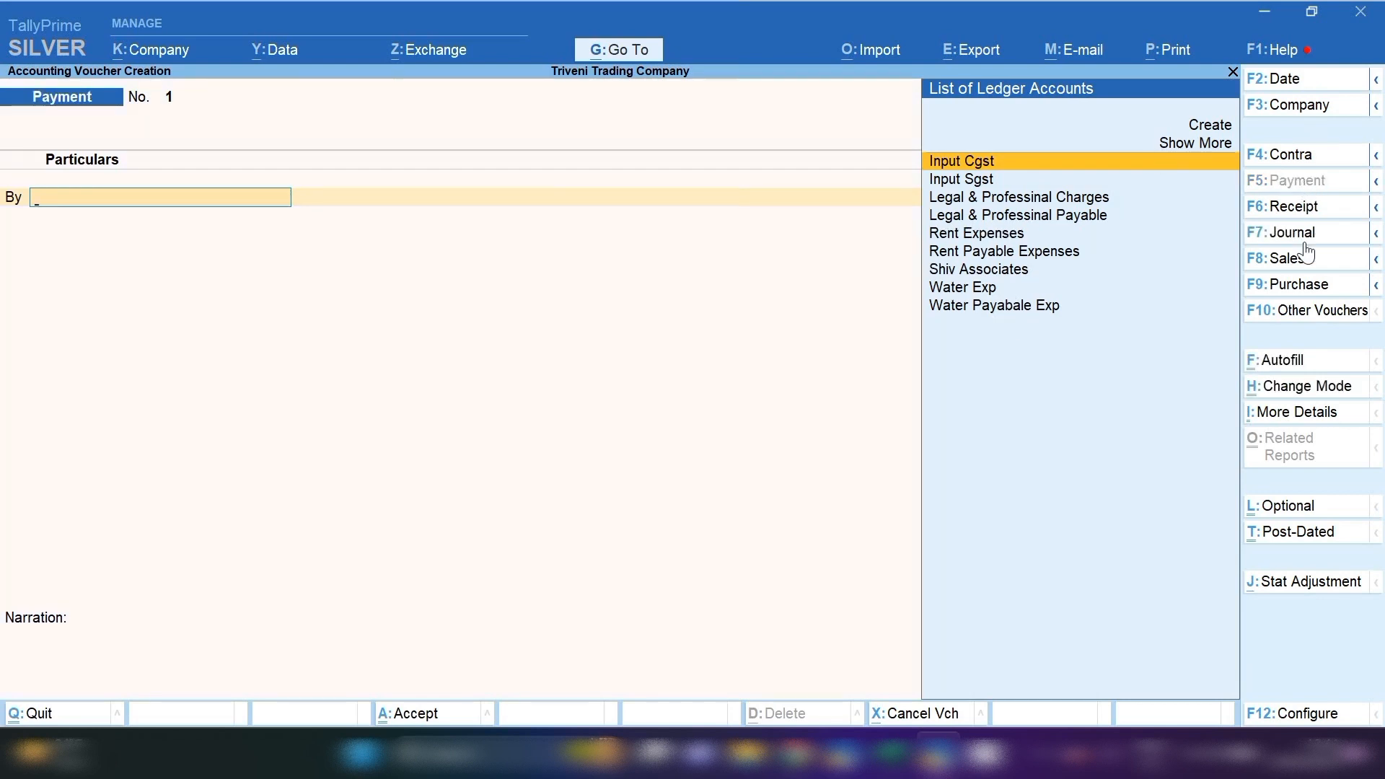
key(F2)
text(1)
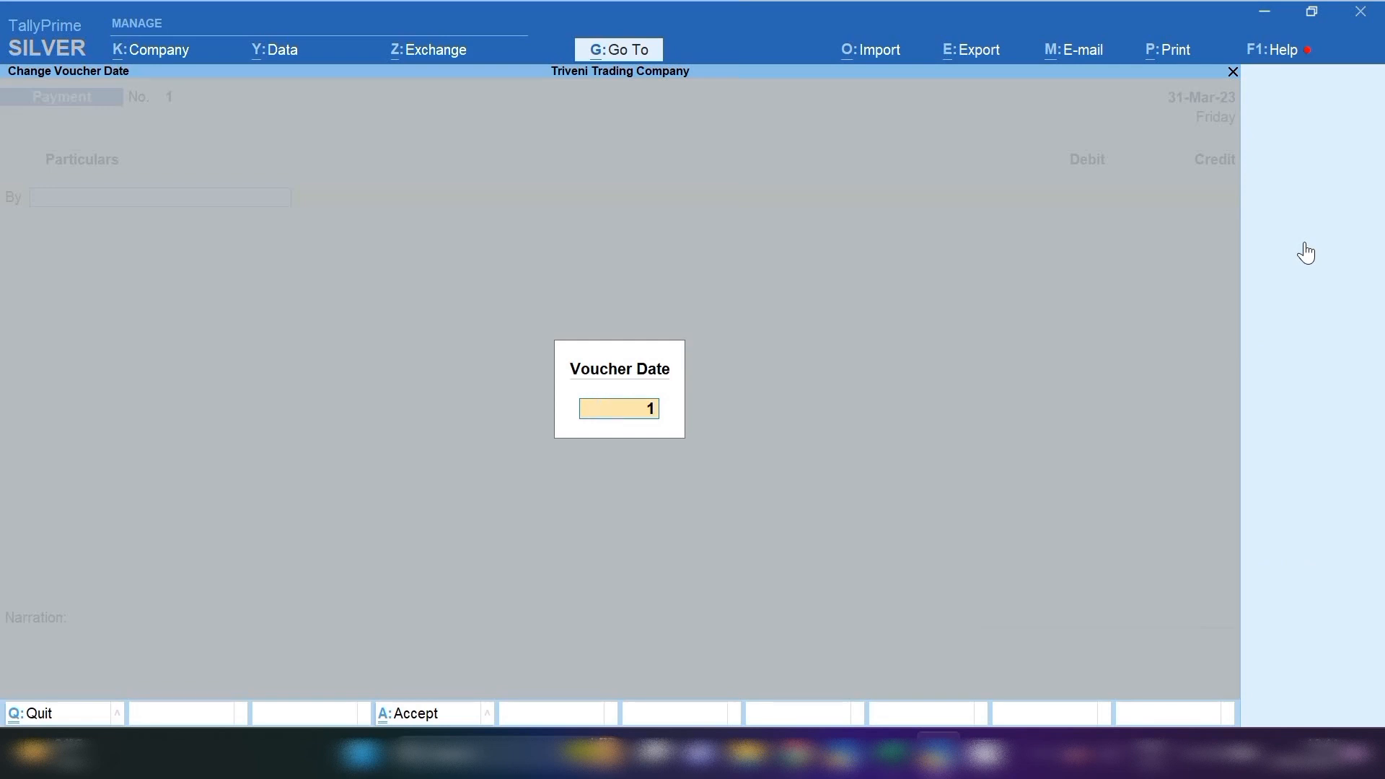
text(0.4)
key(Return)
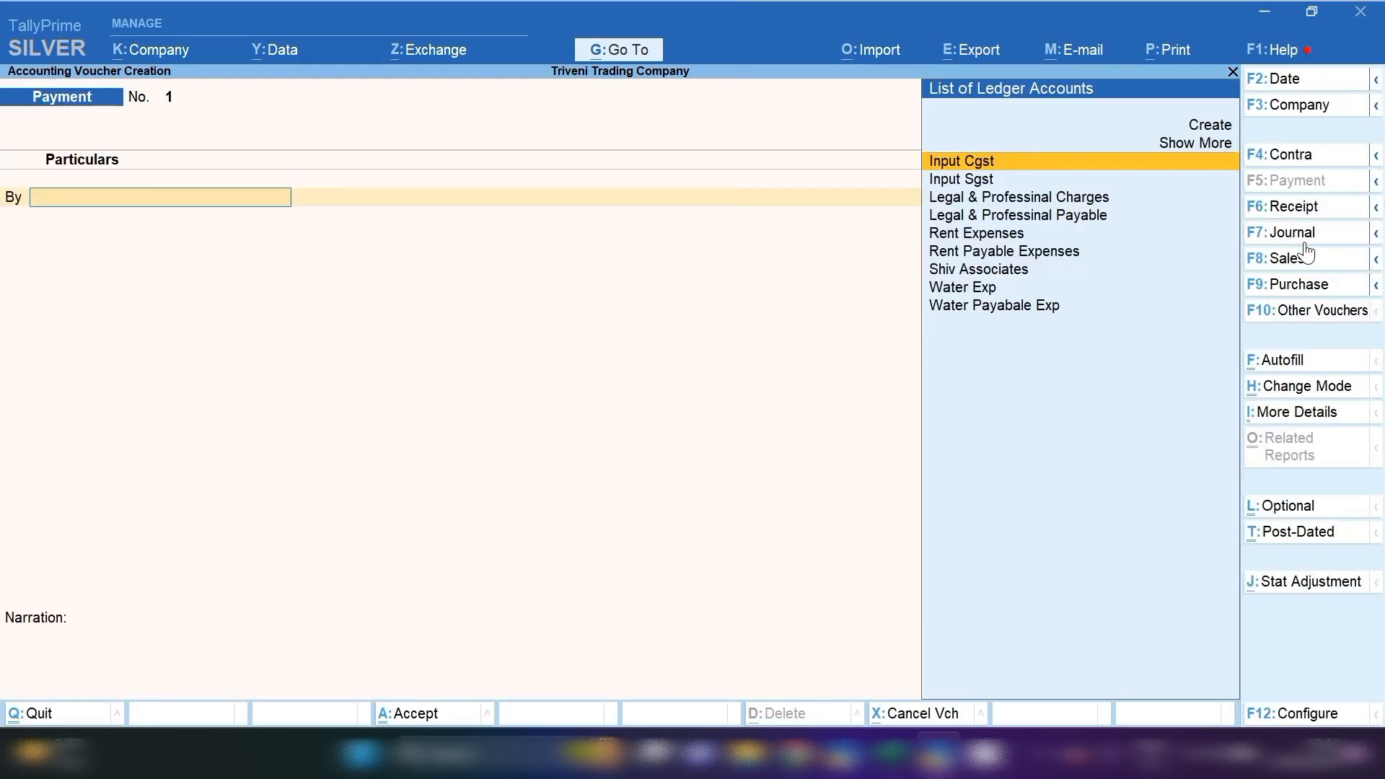
Step: Debit the Water Payabale Exp ledger with 500 in the payment voucher
text(Wate)
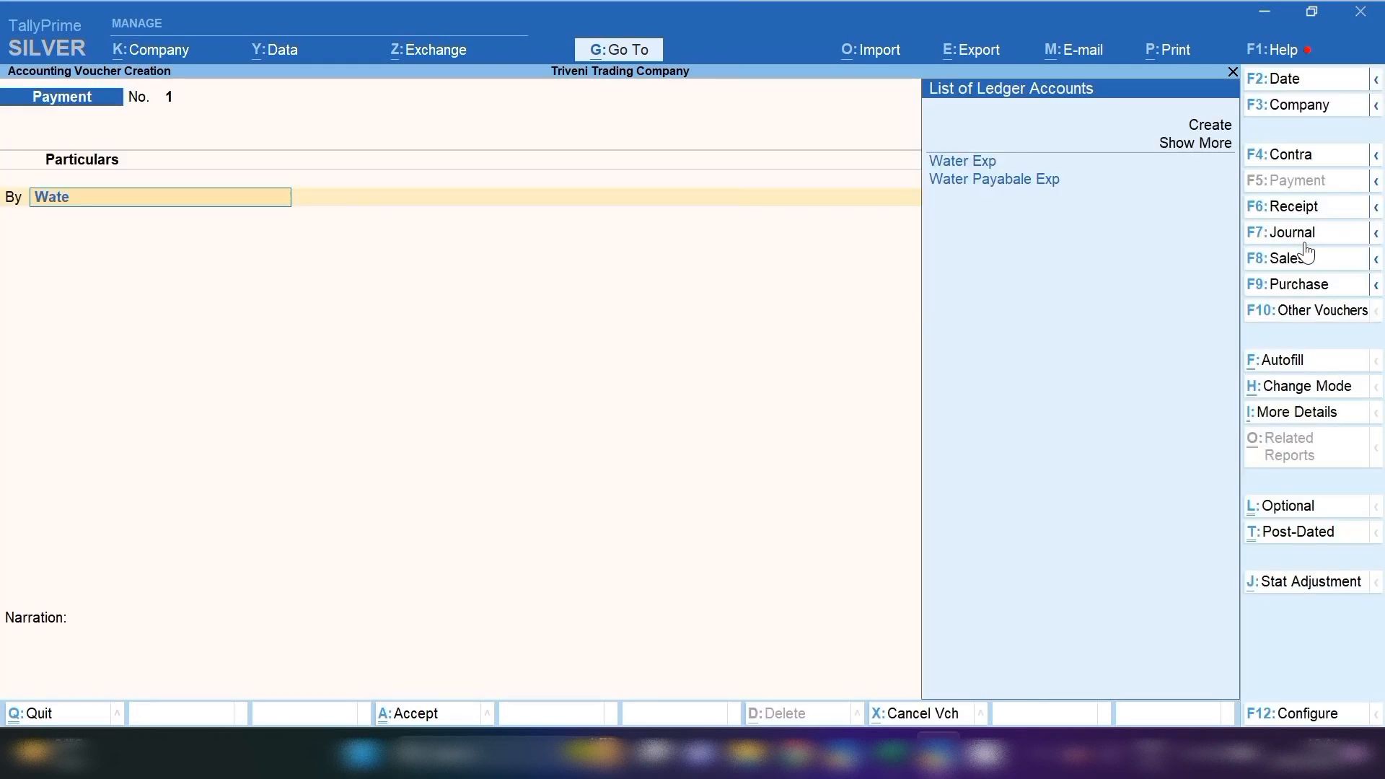
key(Down)
key(Return)
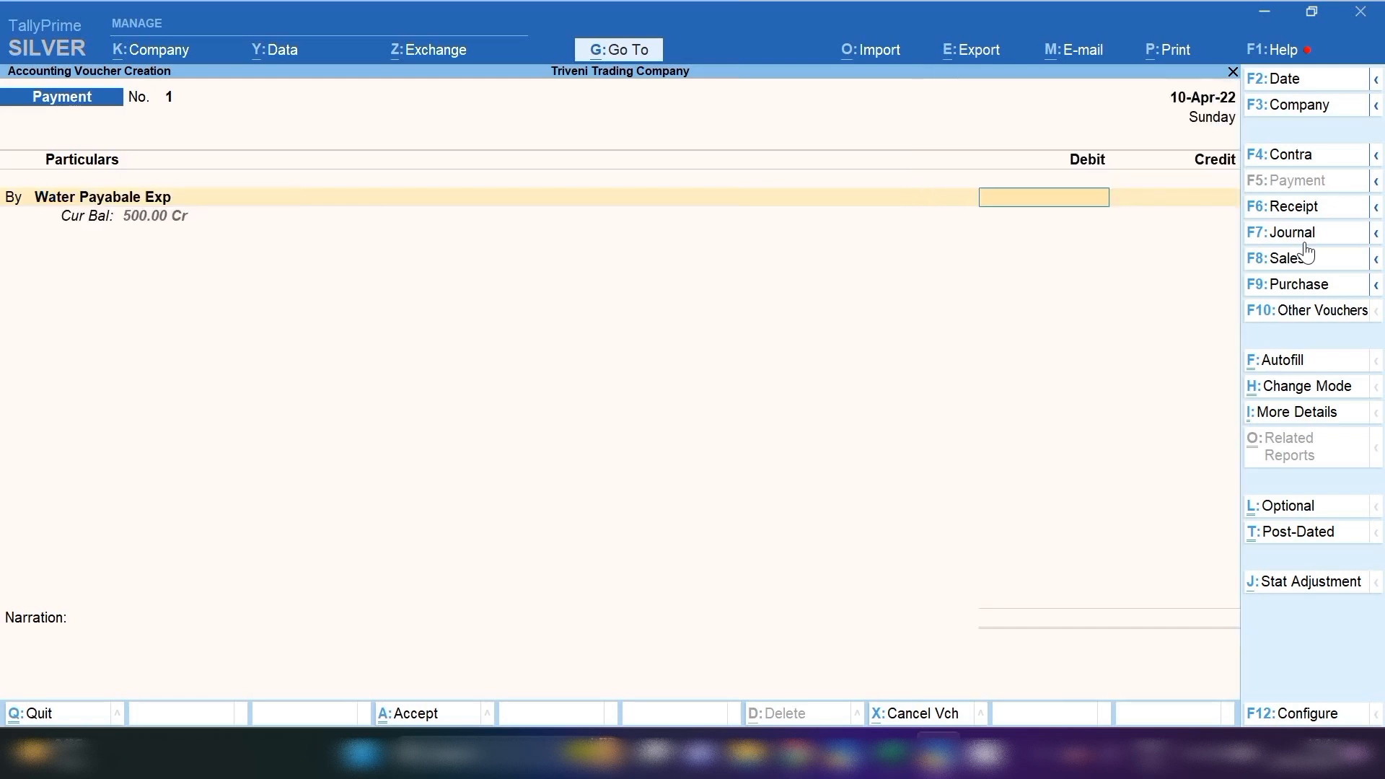
text(500)
key(Return)
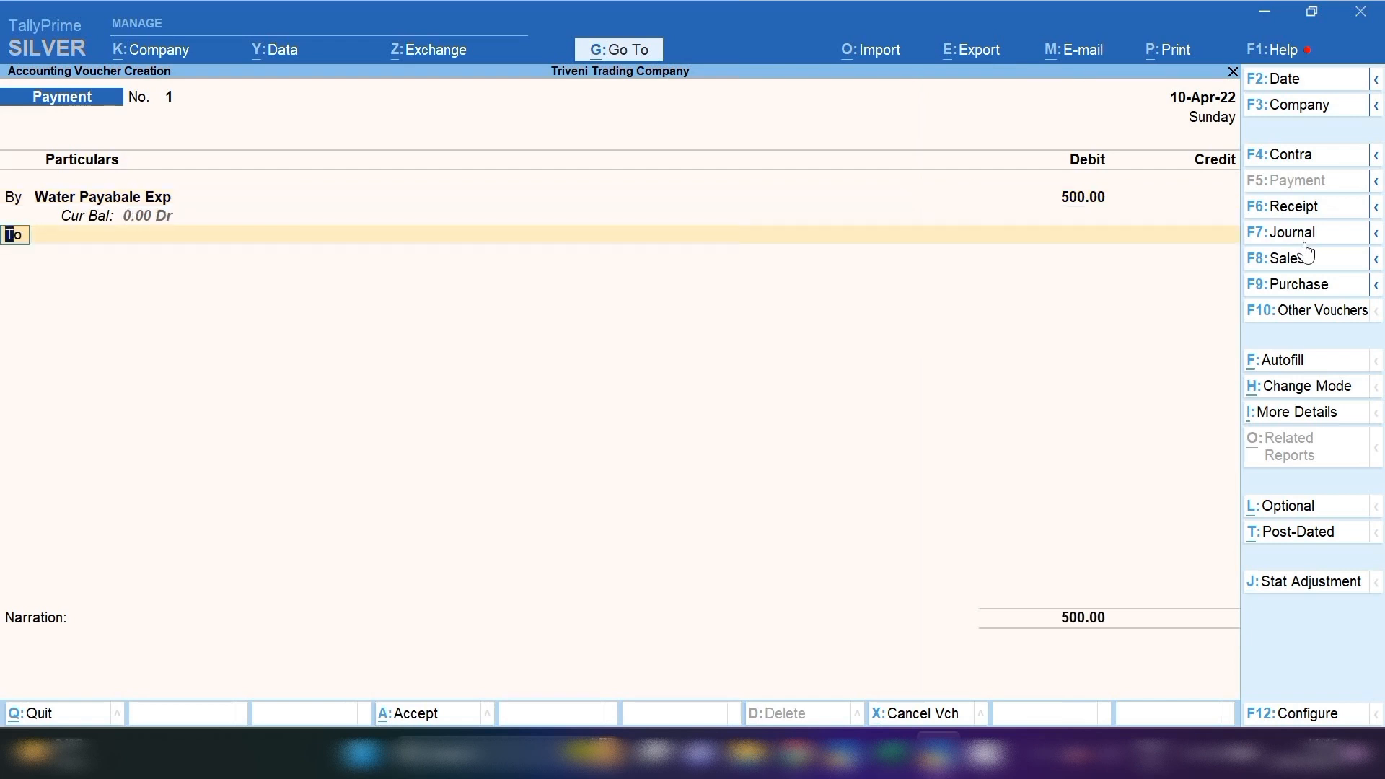
Step: Credit the Cash ledger with 500 and save the payment voucher without a narration
key(Return)
text(Cas)
key(Return)
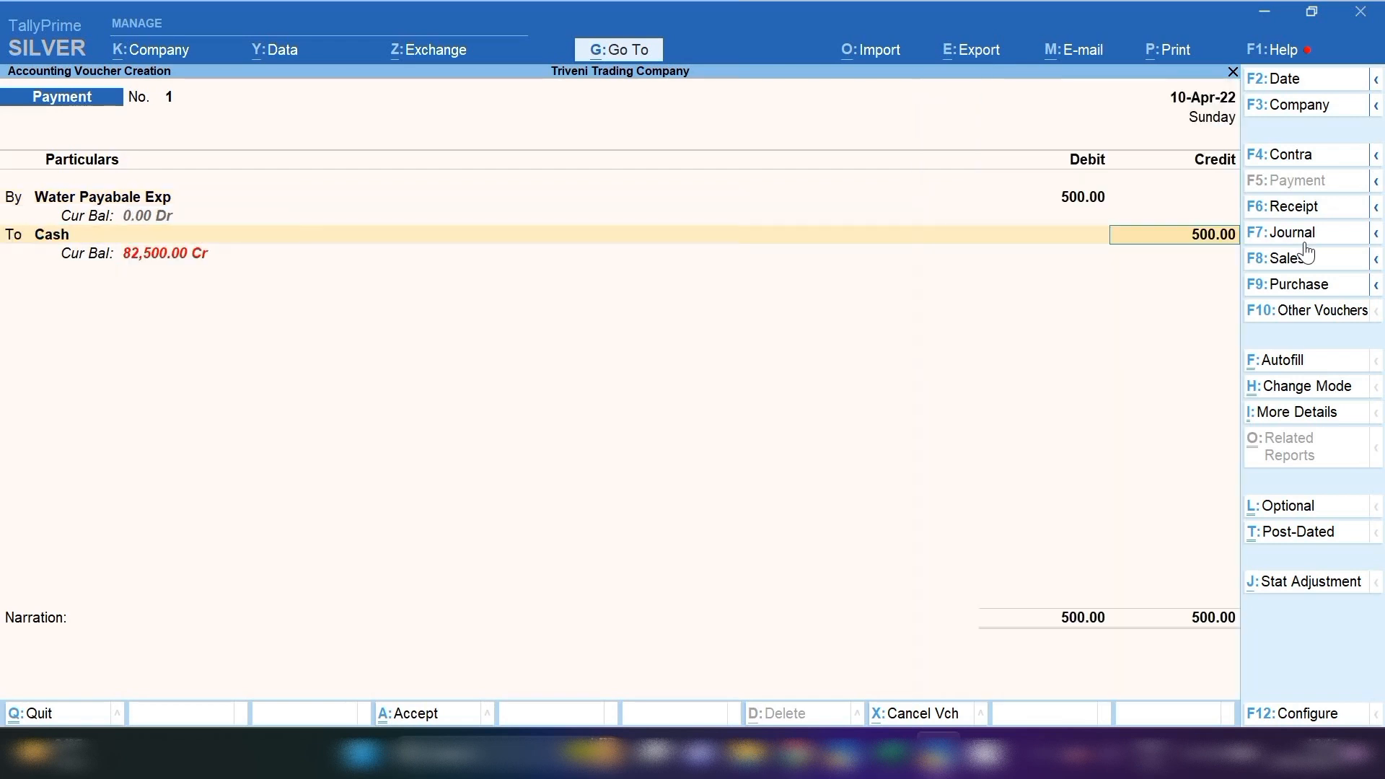
key(ctrl+a)
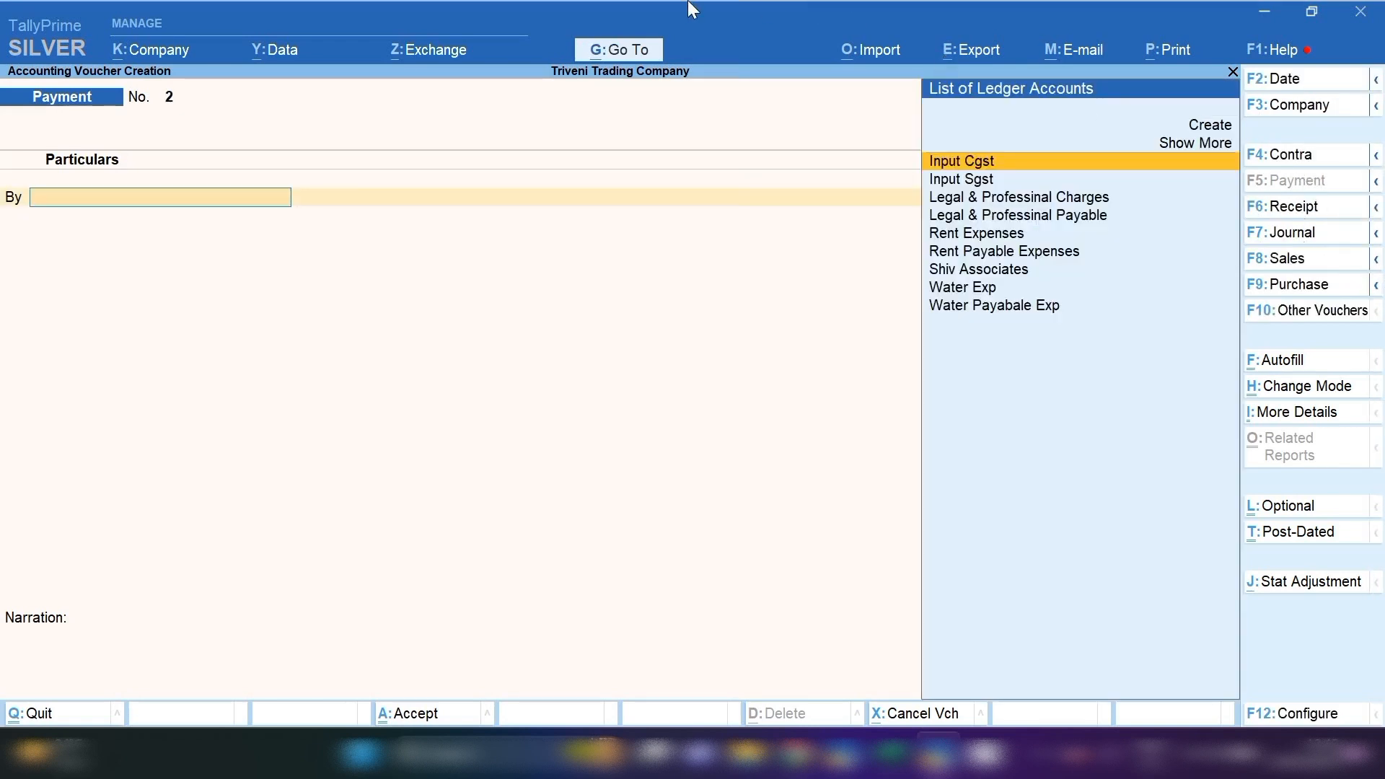
Step: Open the balance sheet again and drill into Current Liabilities to check Provisions after the payment
click(614, 57)
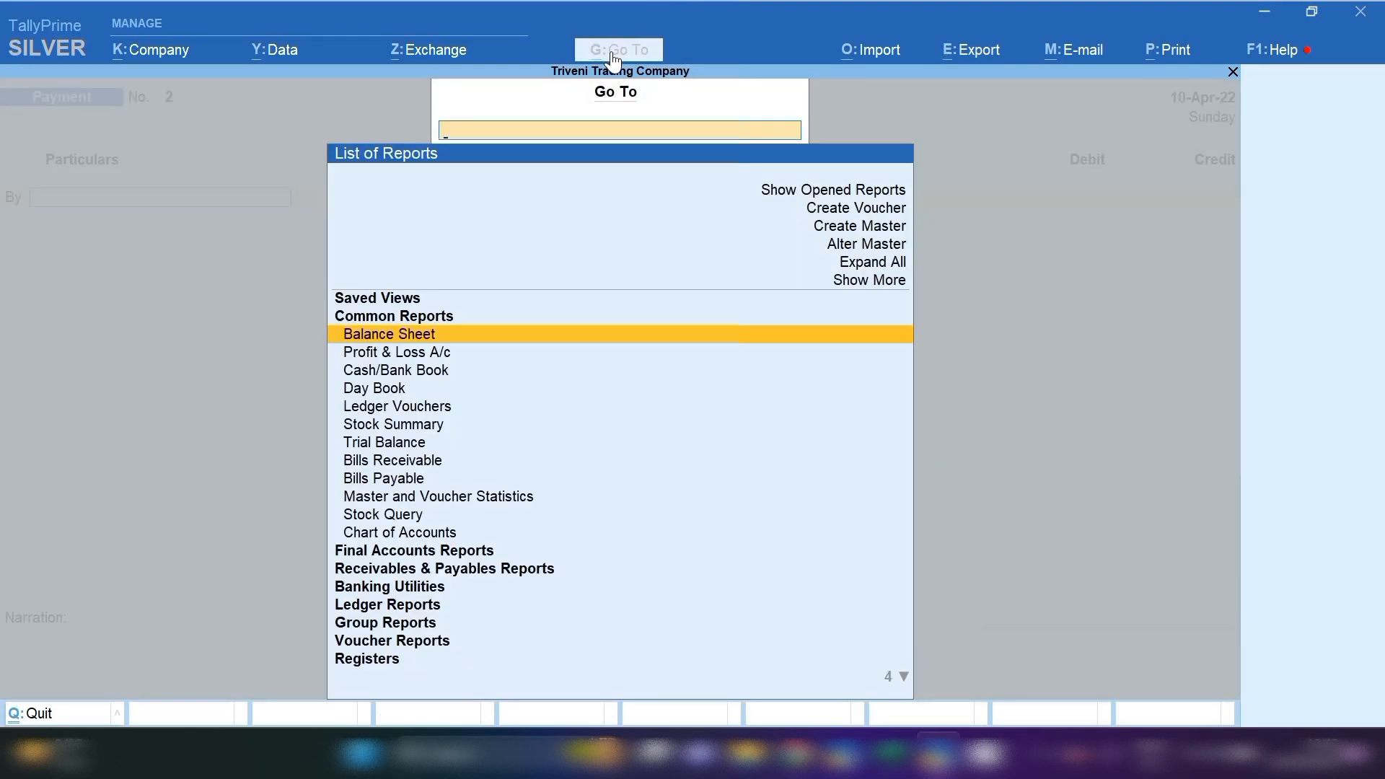
key(Return)
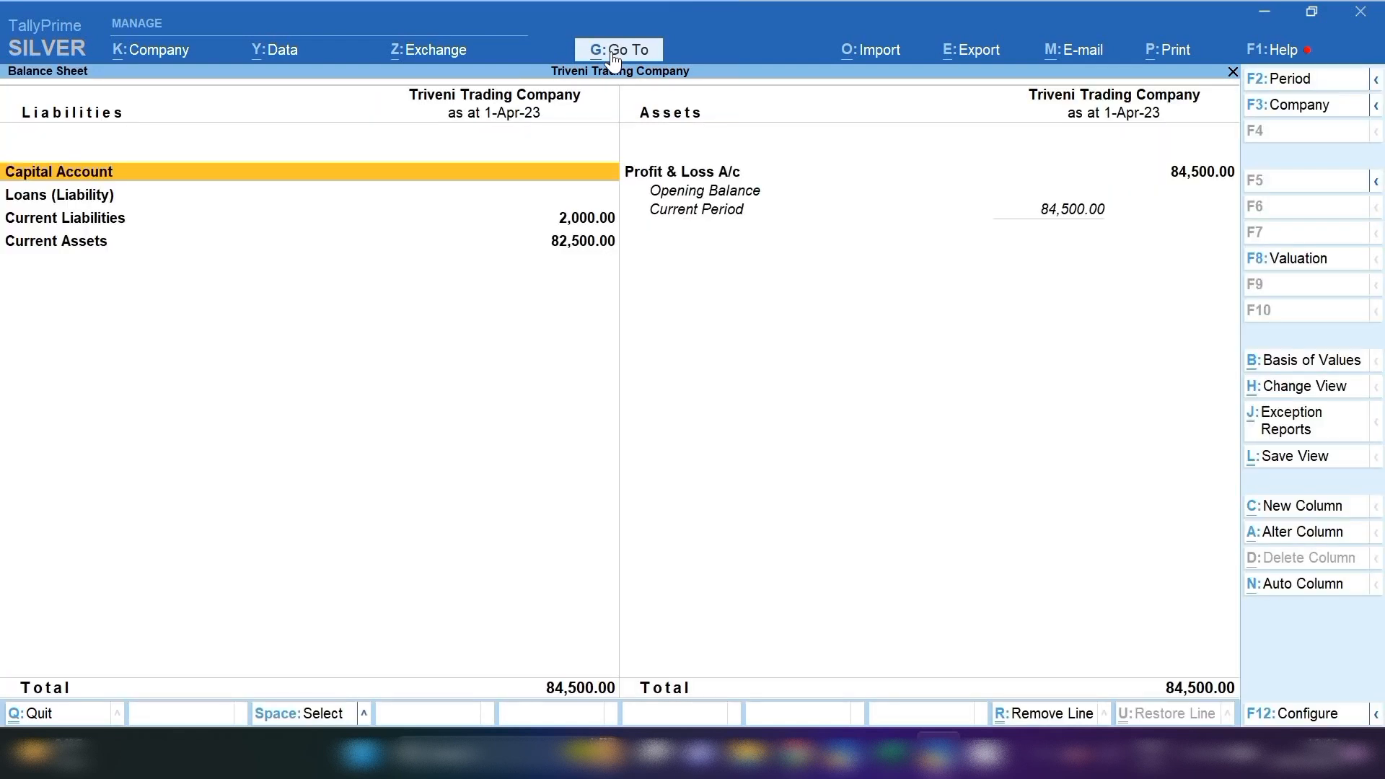
key(Down)
key(Down)
key(Return)
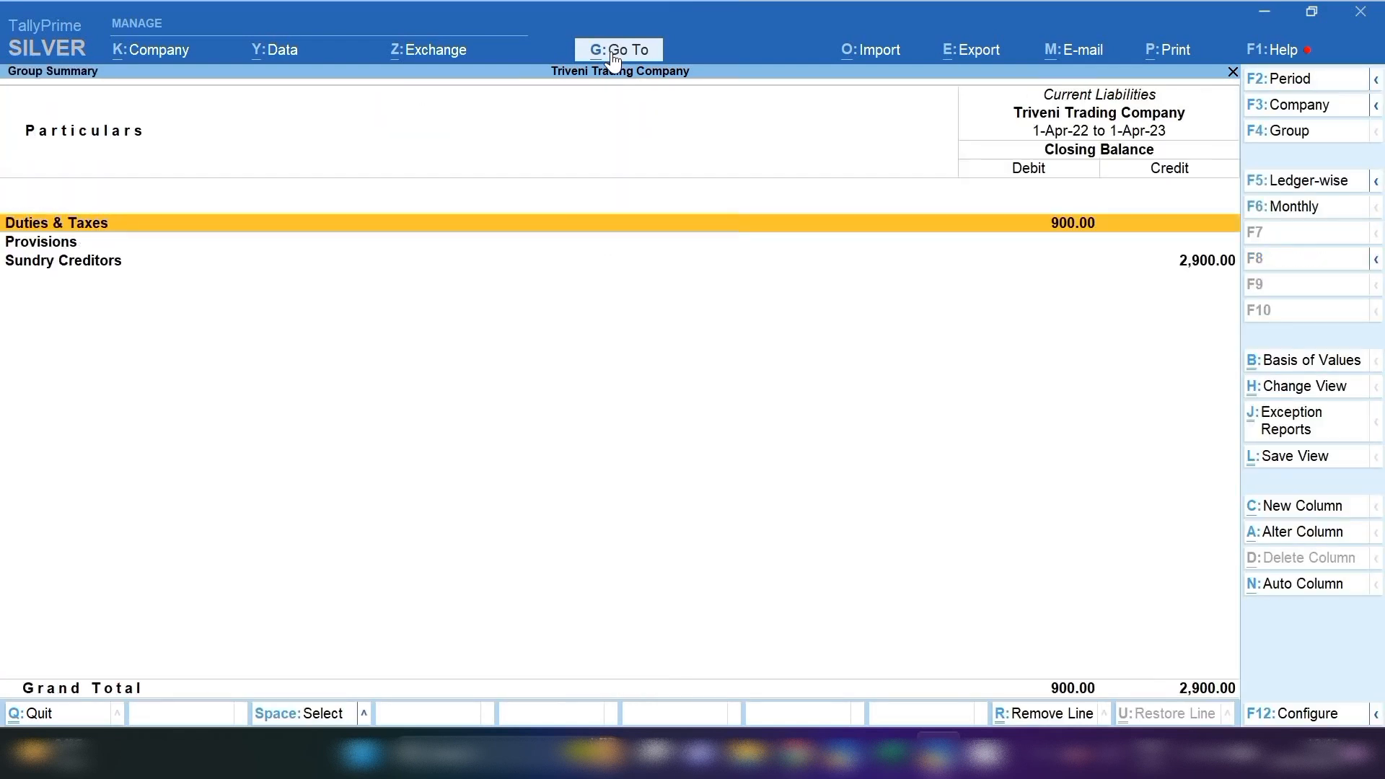
key(Down)
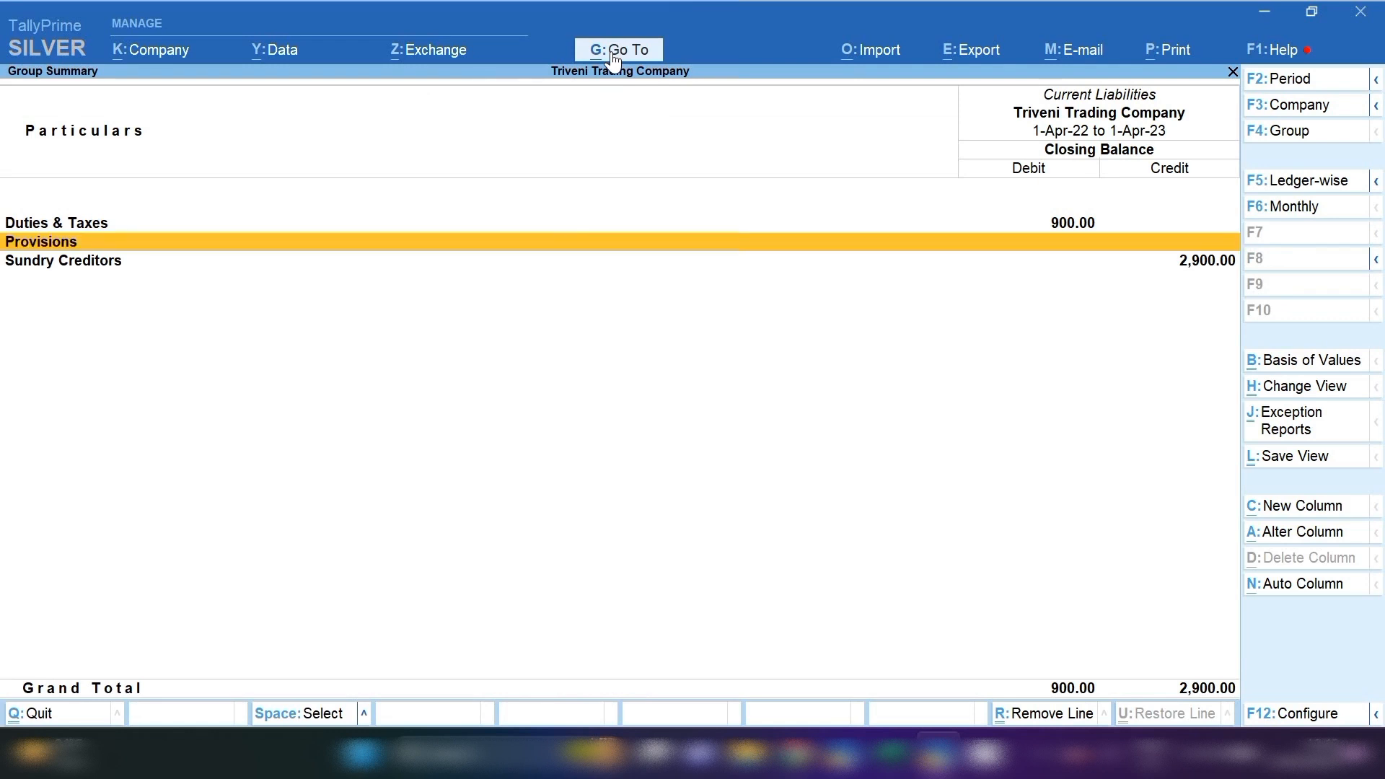
key(Escape)
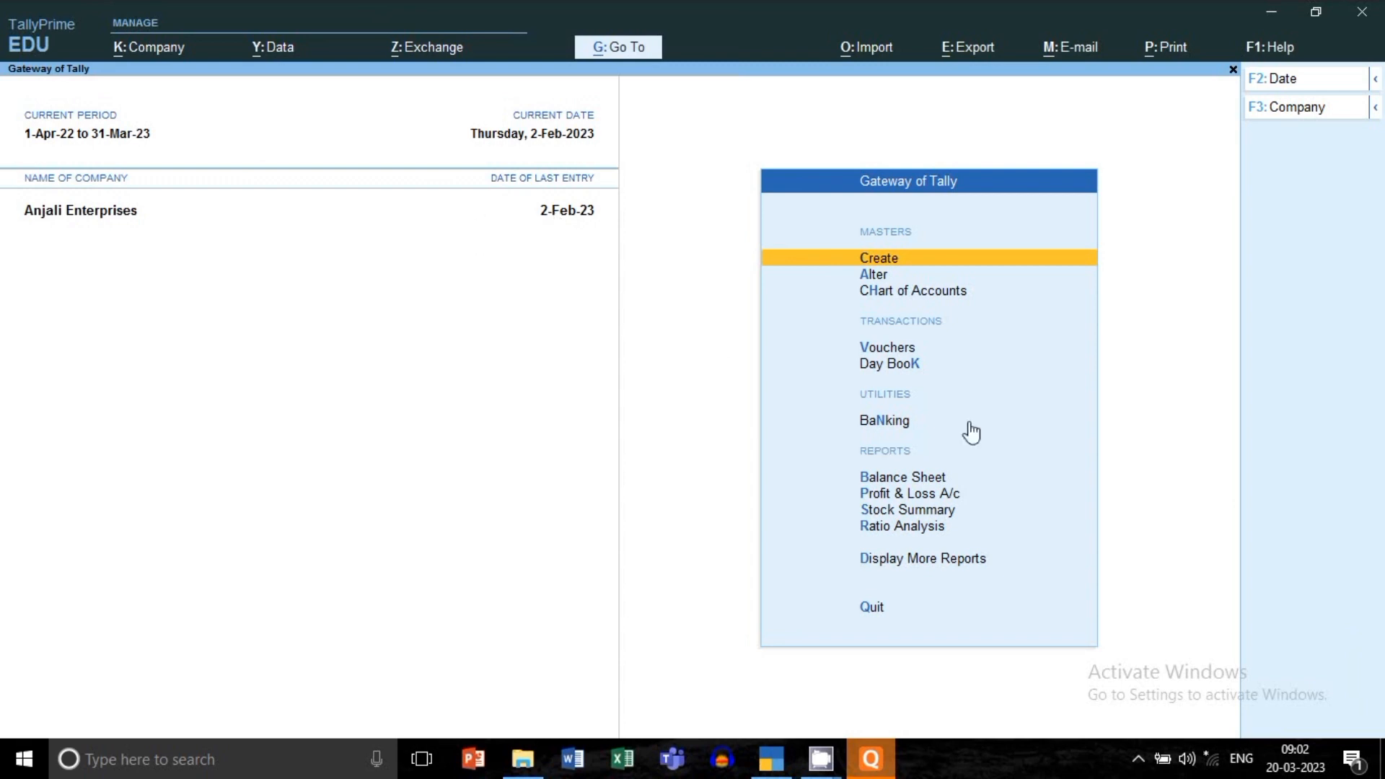
Step: Open the PHONE & MOBILE EXP ledger of Anjali Enterprises for alteration
click(872, 279)
key(Down)
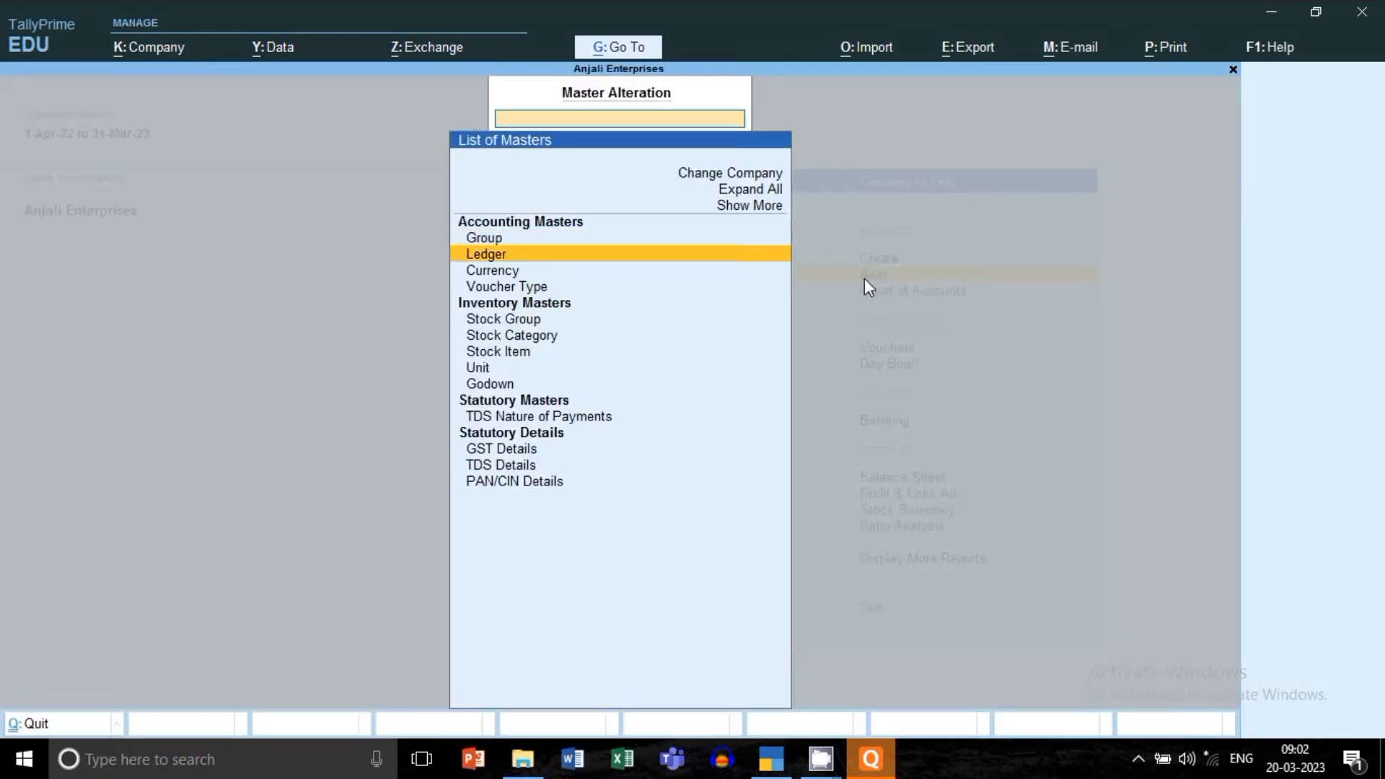
key(Return)
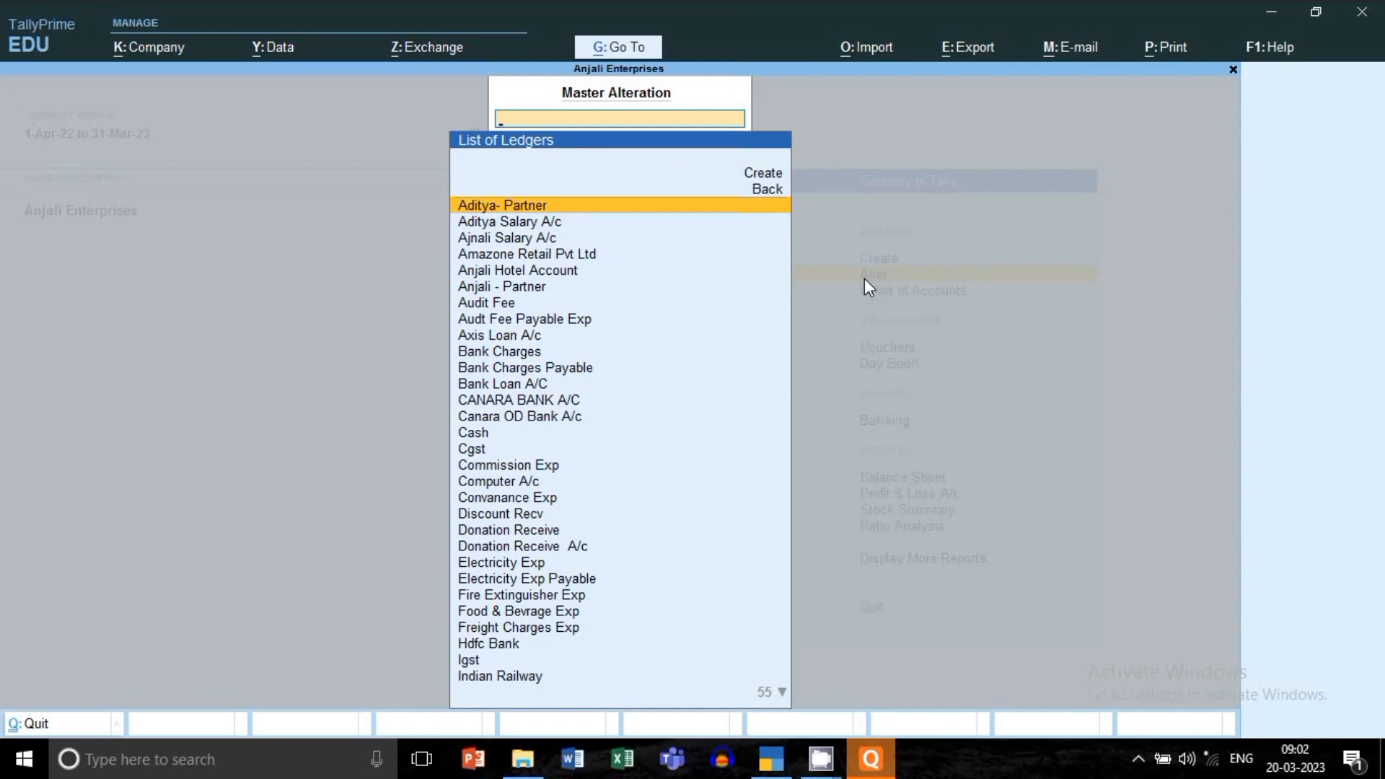
text(Mobi)
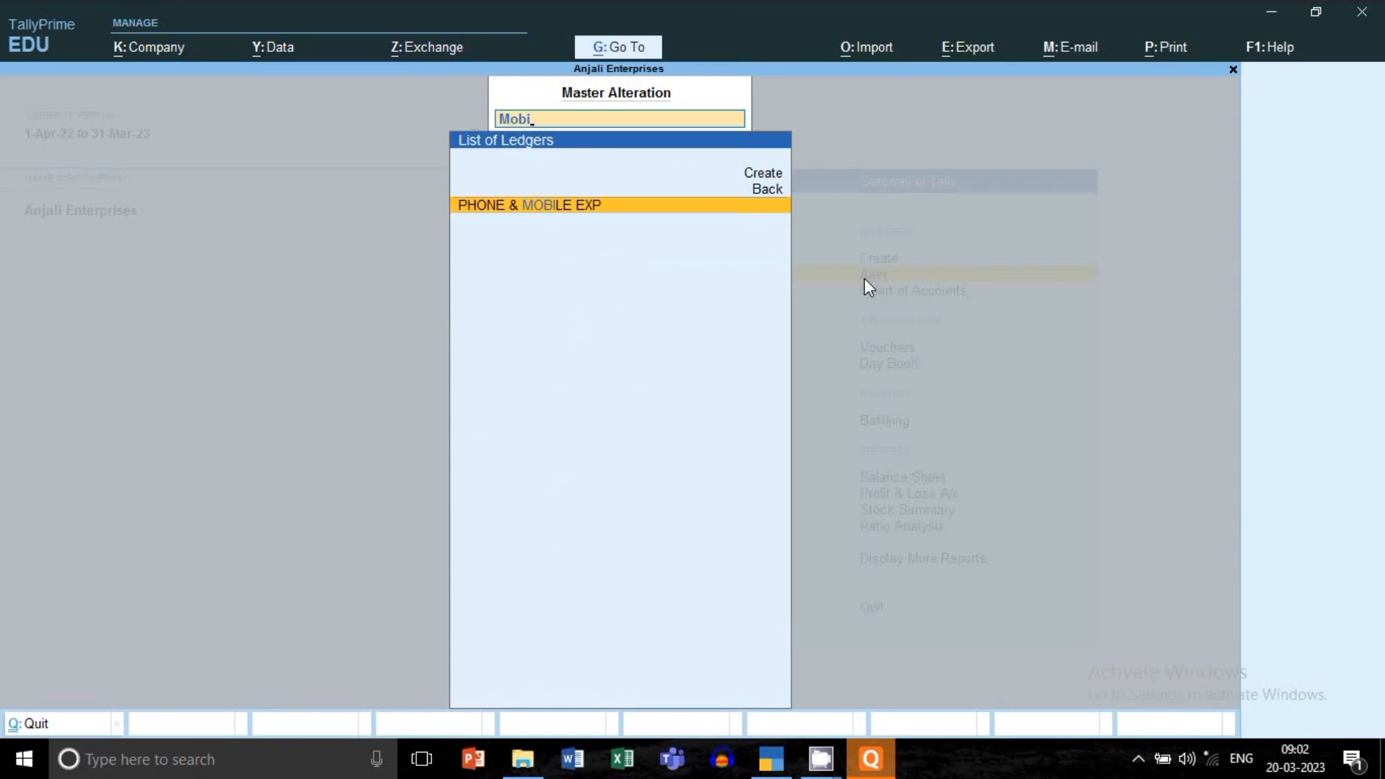
key(Return)
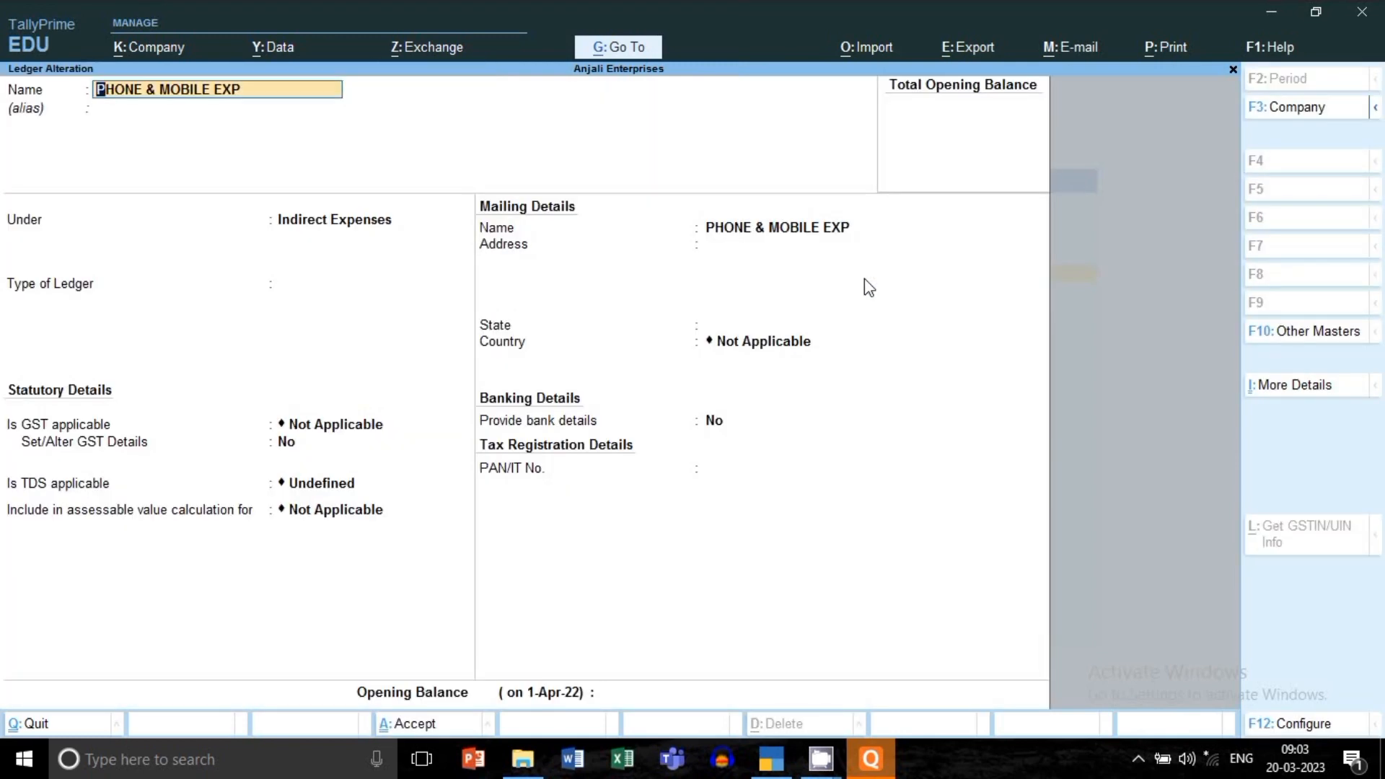
Step: Review the group, ledger type and GST applicability of the PHONE & MOBILE EXP ledger, and quit it without saving
key(Return)
key(Return)
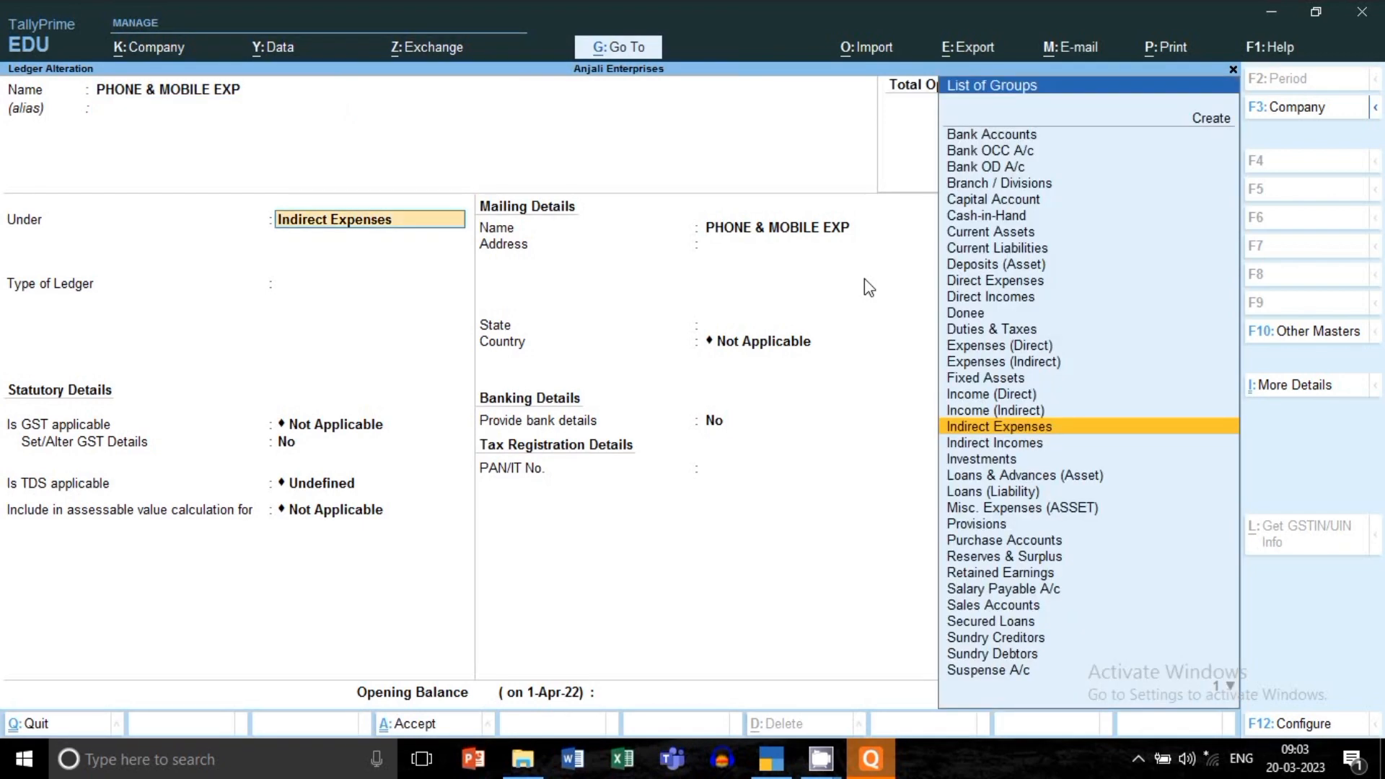
key(Return)
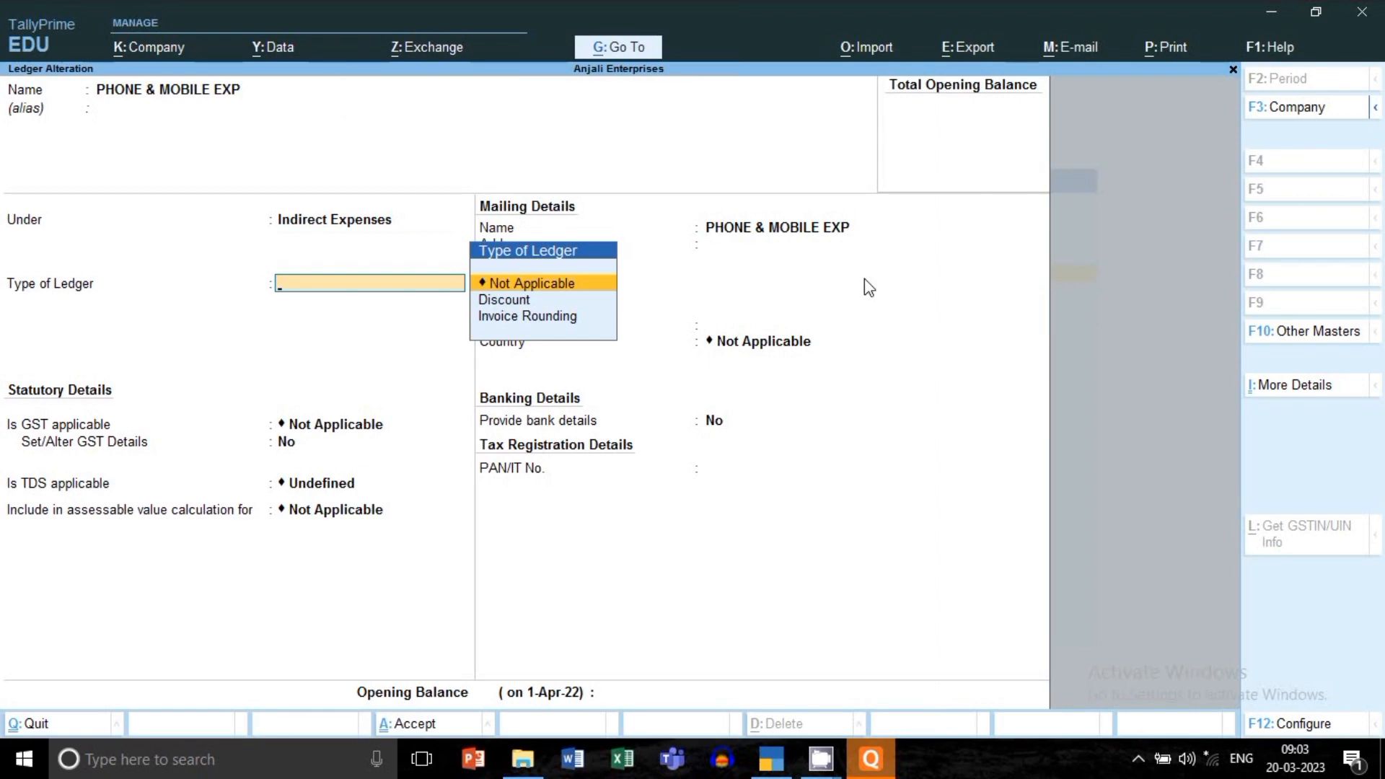
key(Return)
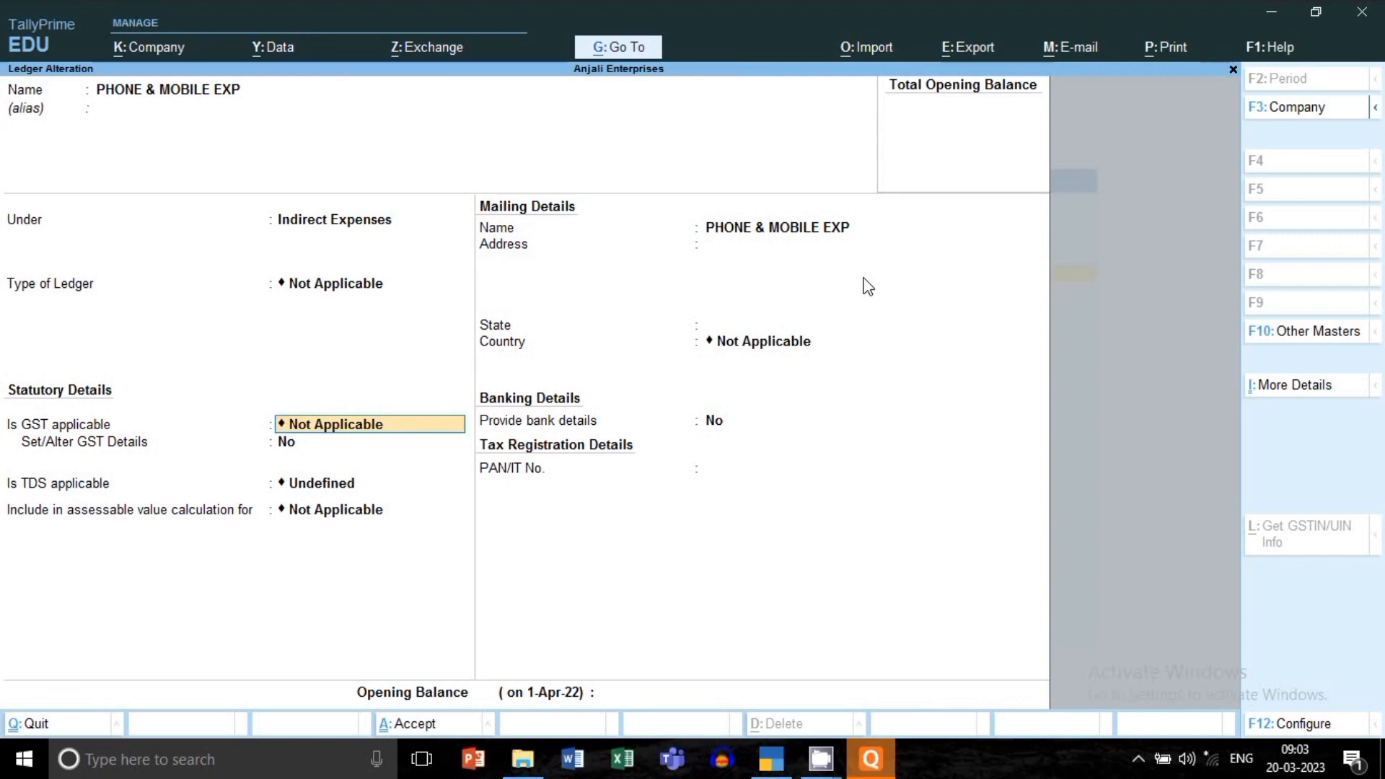
key(BackSpace)
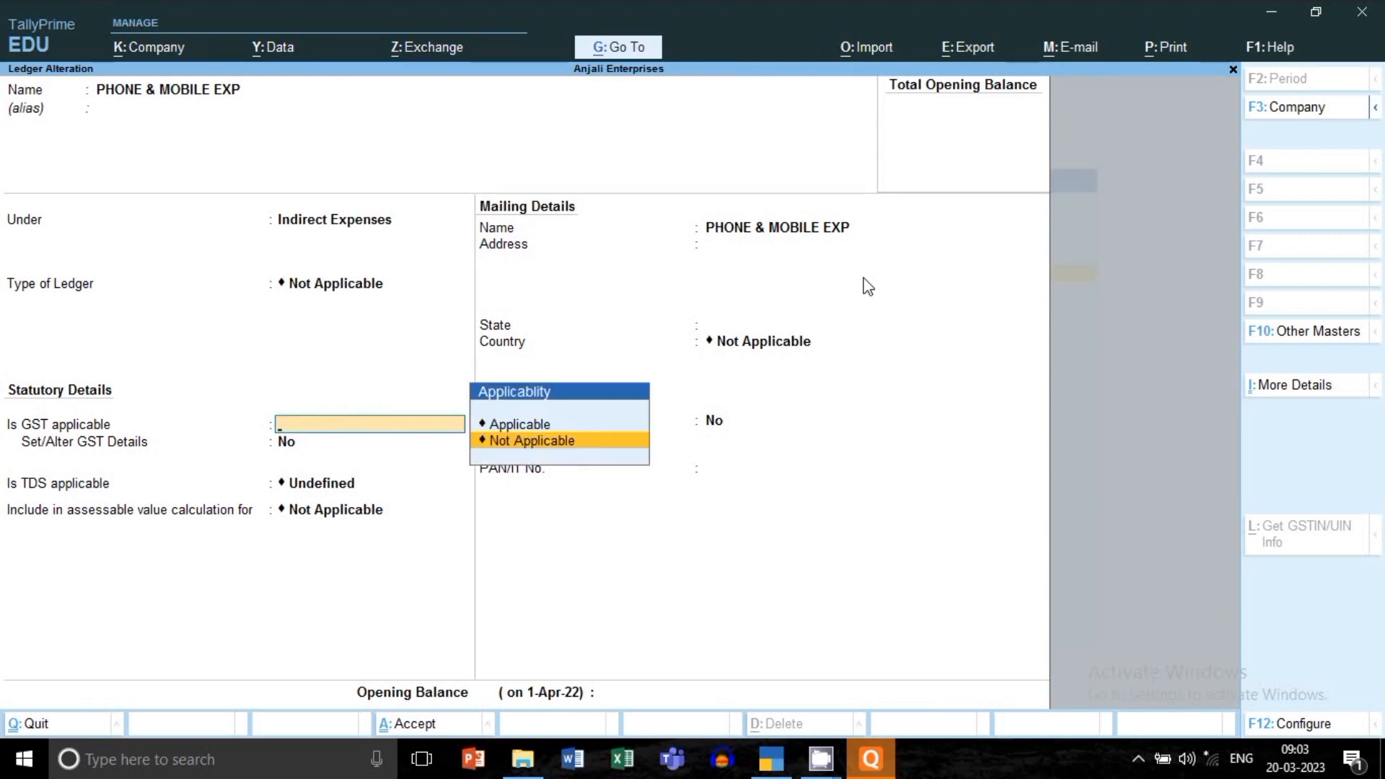
key(Escape)
key(y)
key(Escape)
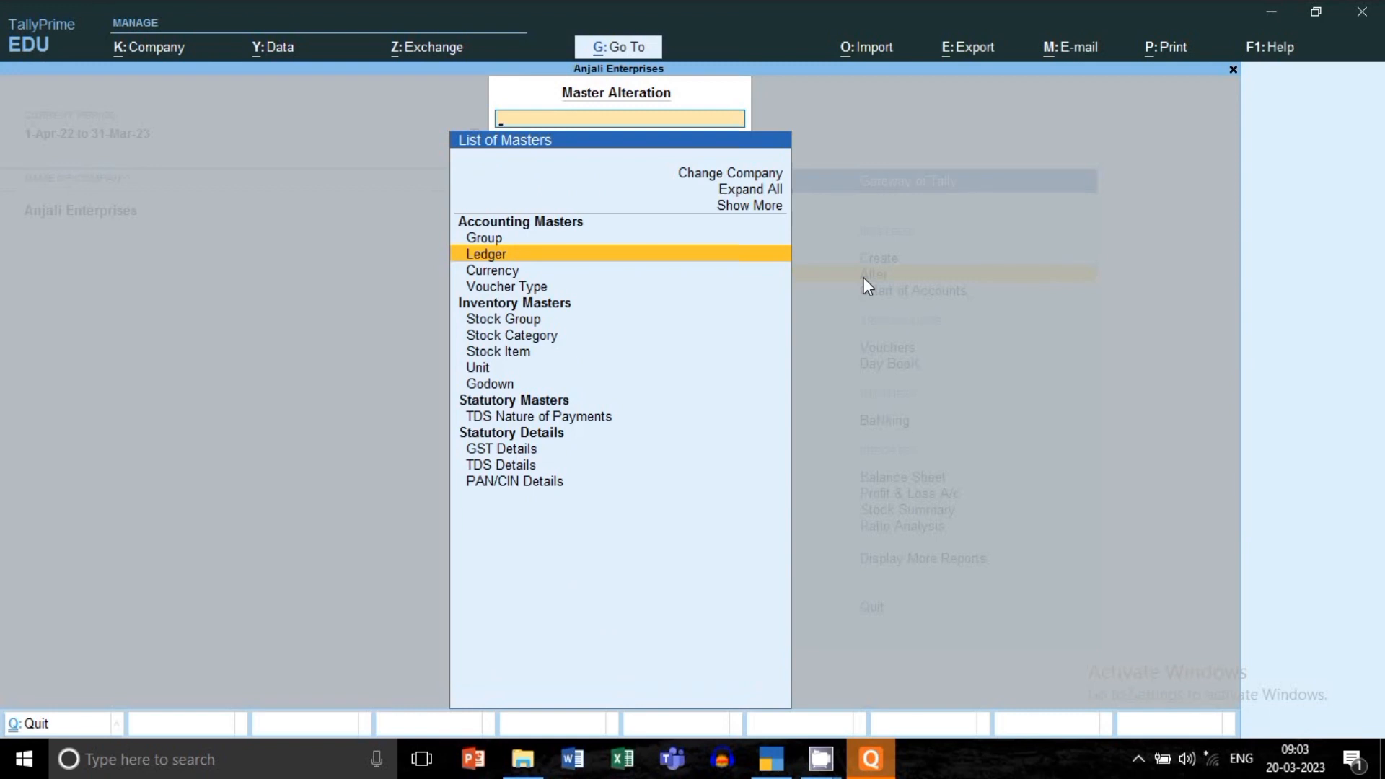
Step: Start creating a new ledger from the ledger alteration list and name it Mobile Exp Payable
key(Return)
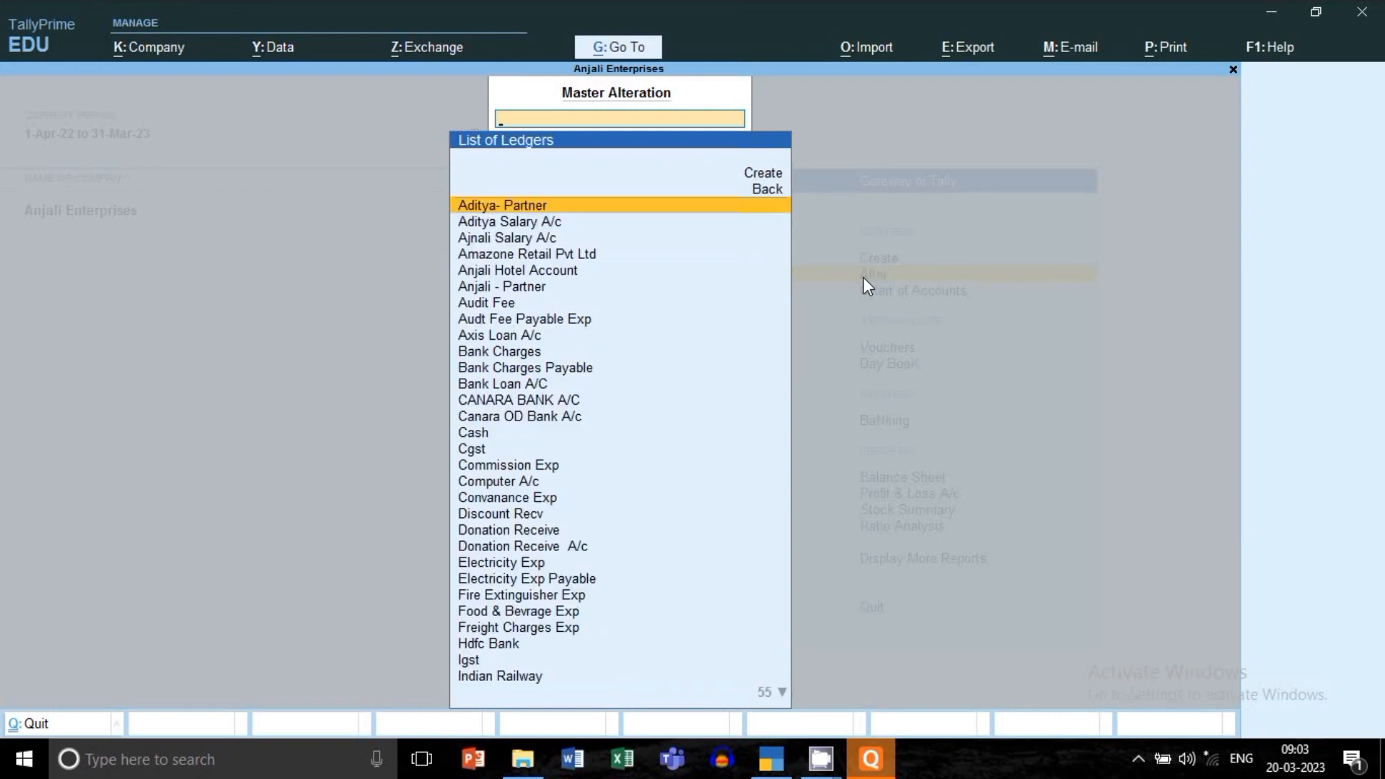
text(Mob)
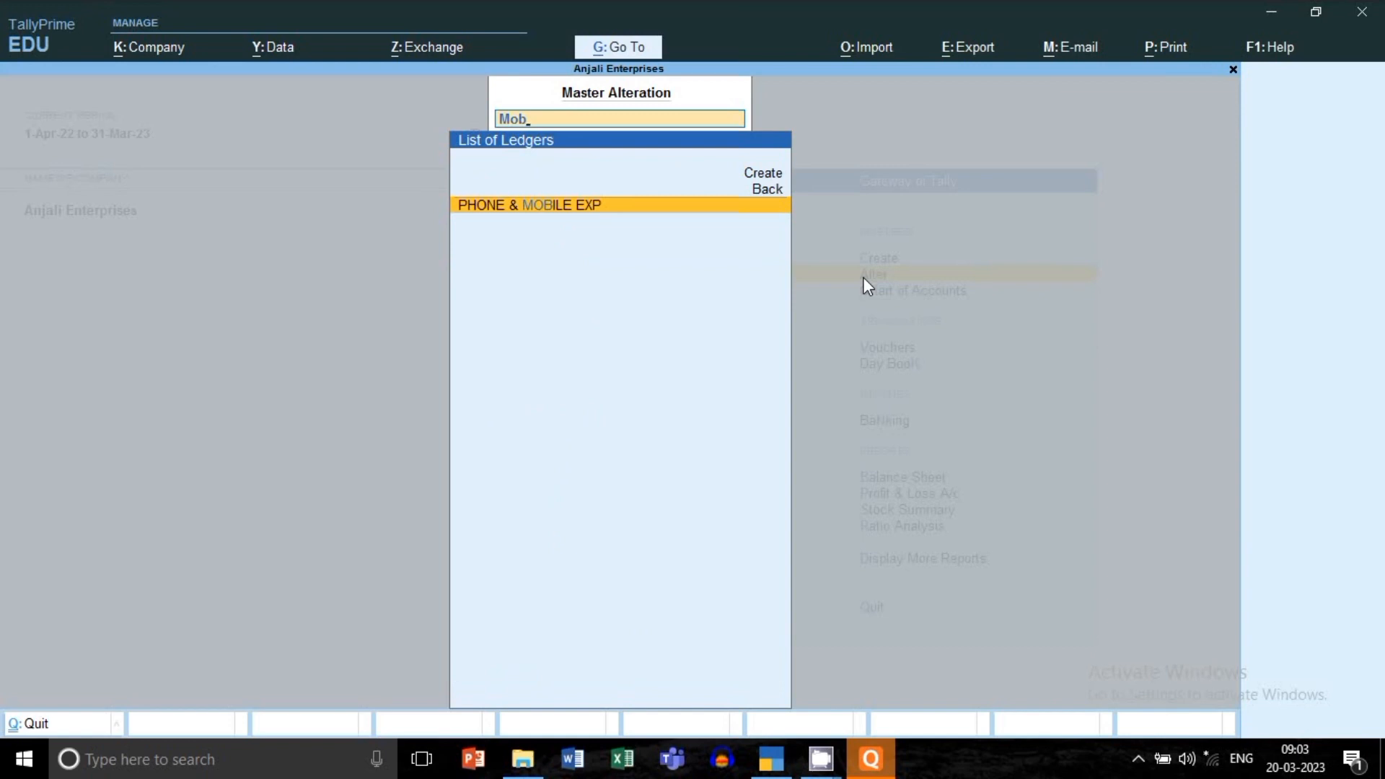
key(Up)
key(Up)
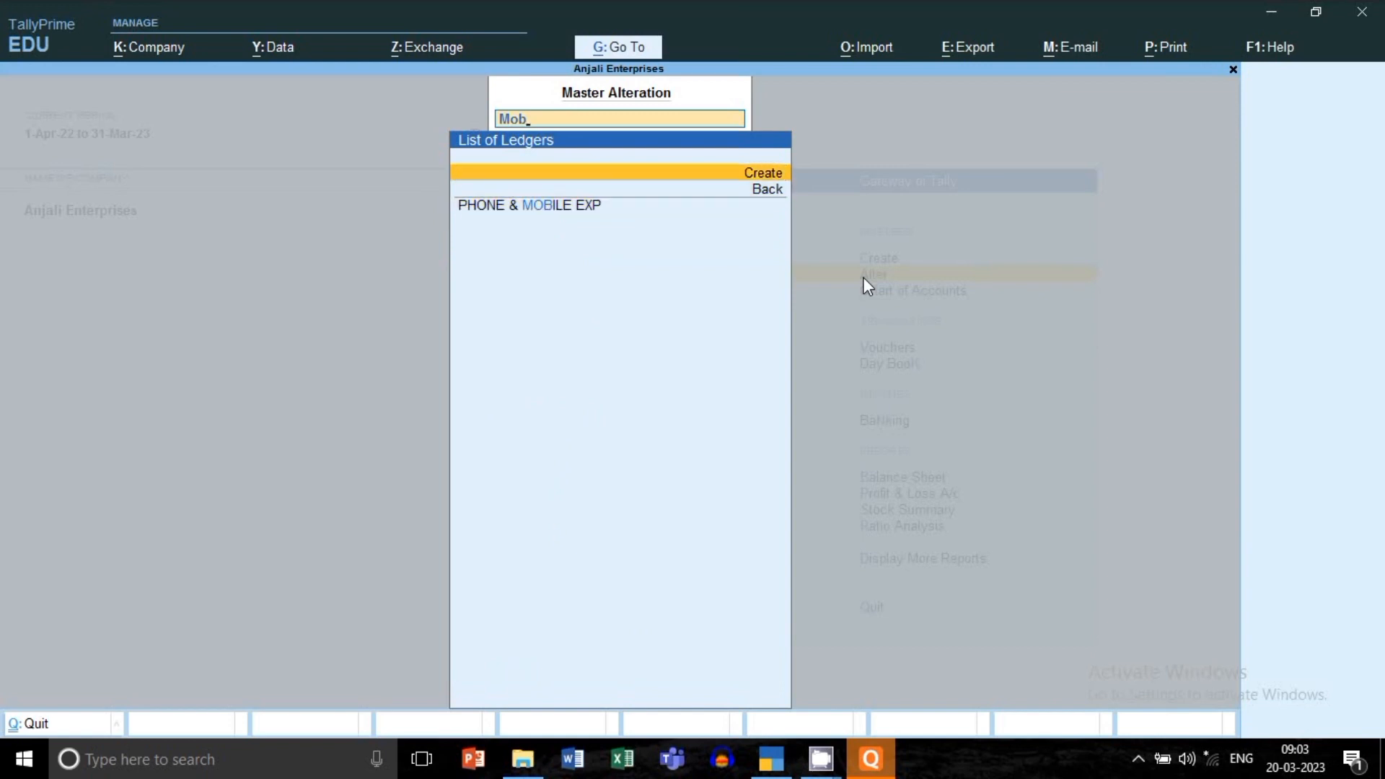
key(Return)
text(Mo)
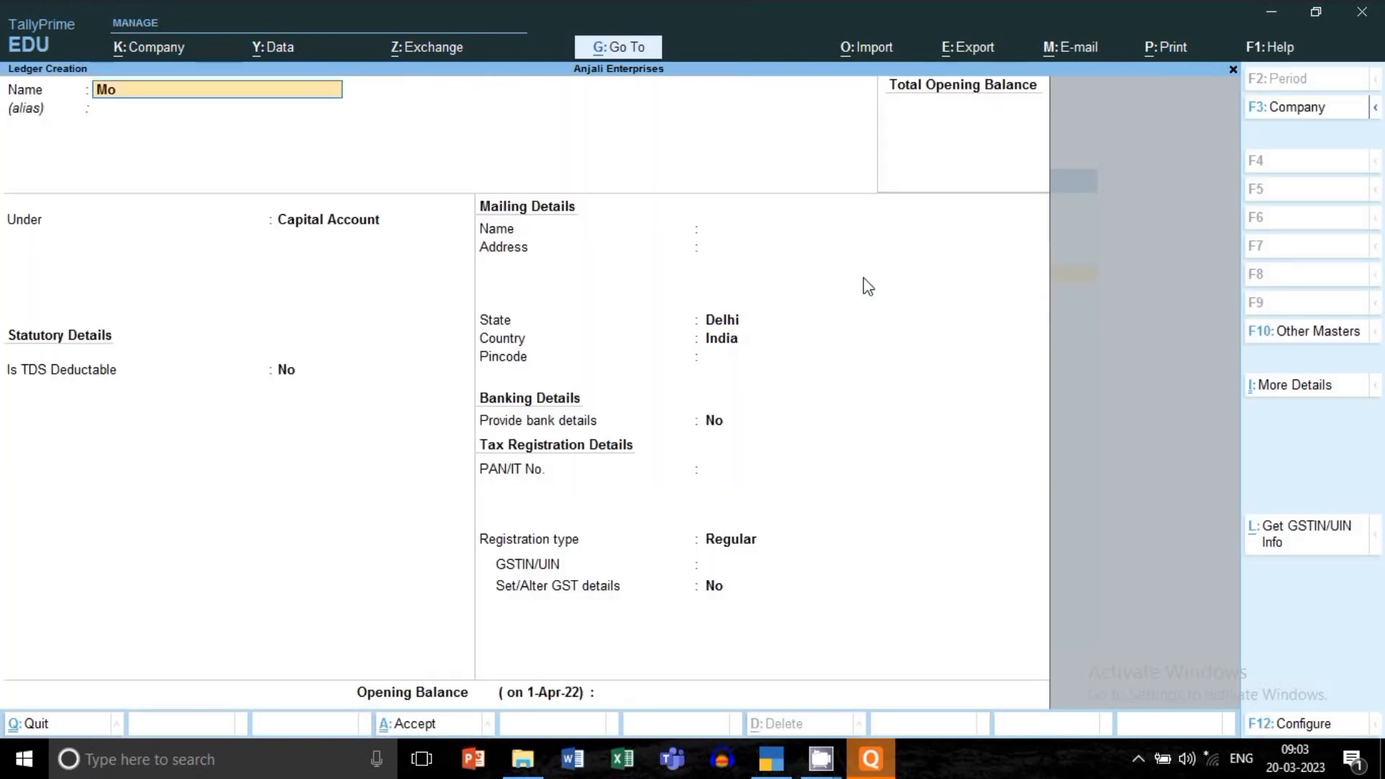
text(bile Exp Payable)
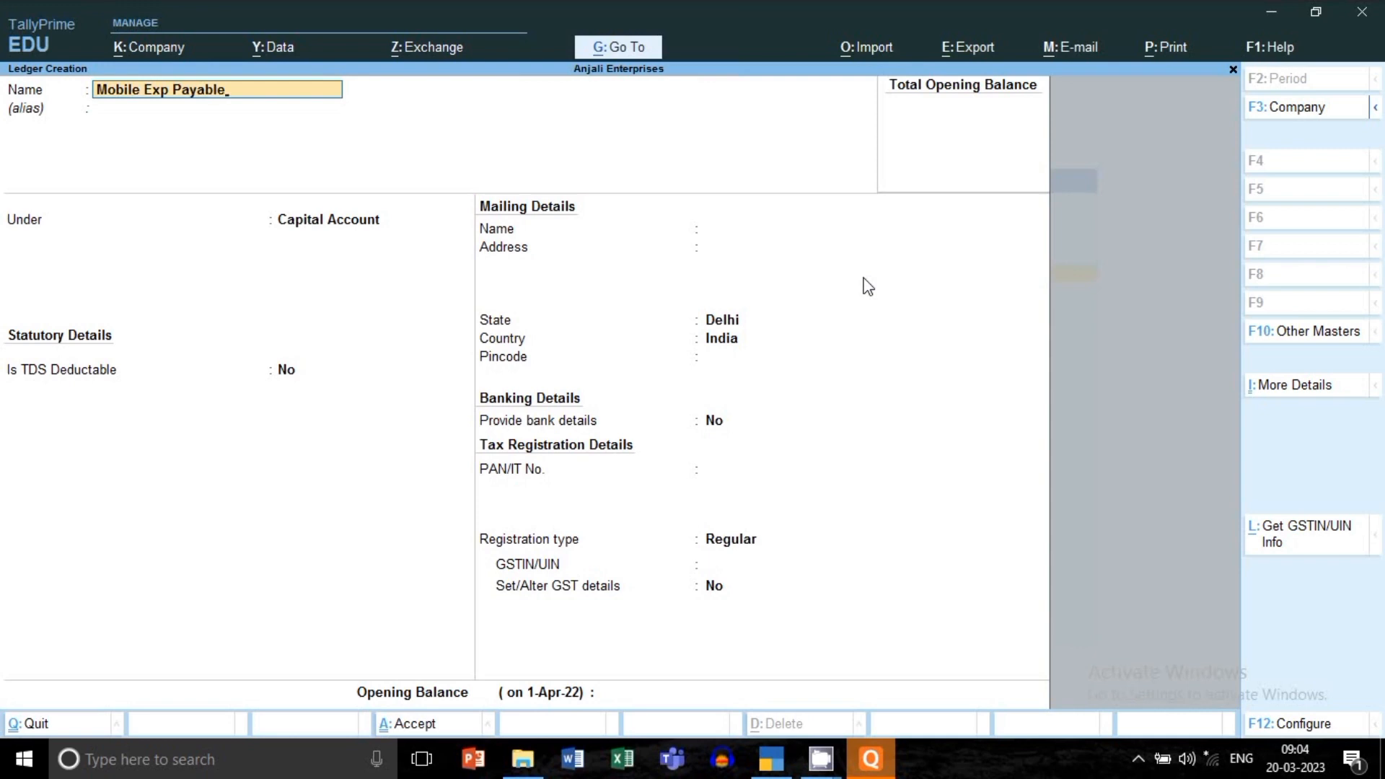
Step: Place the Mobile Exp Payable ledger under the Provisions group, save it, and return to the Gateway of Tally
key(Return)
key(Return)
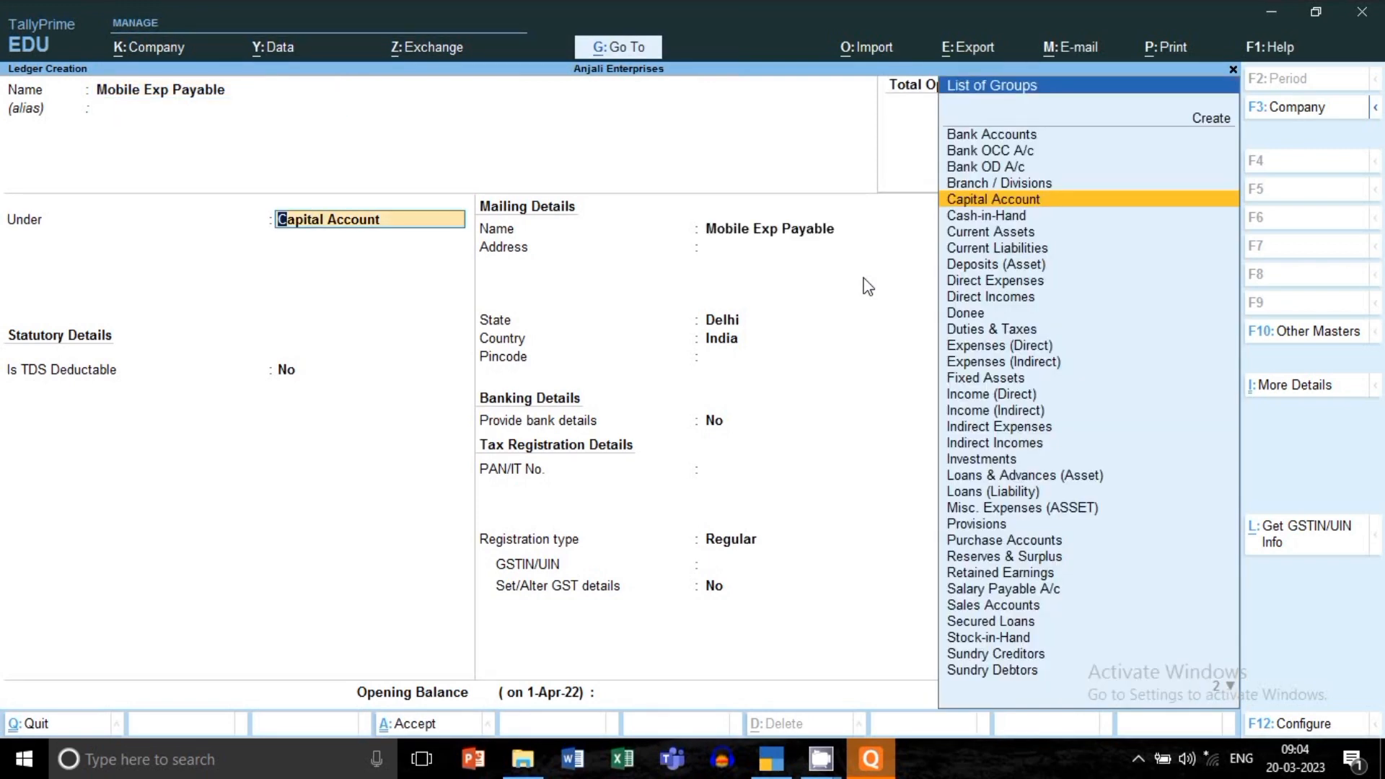
text(C)
key(BackSpace)
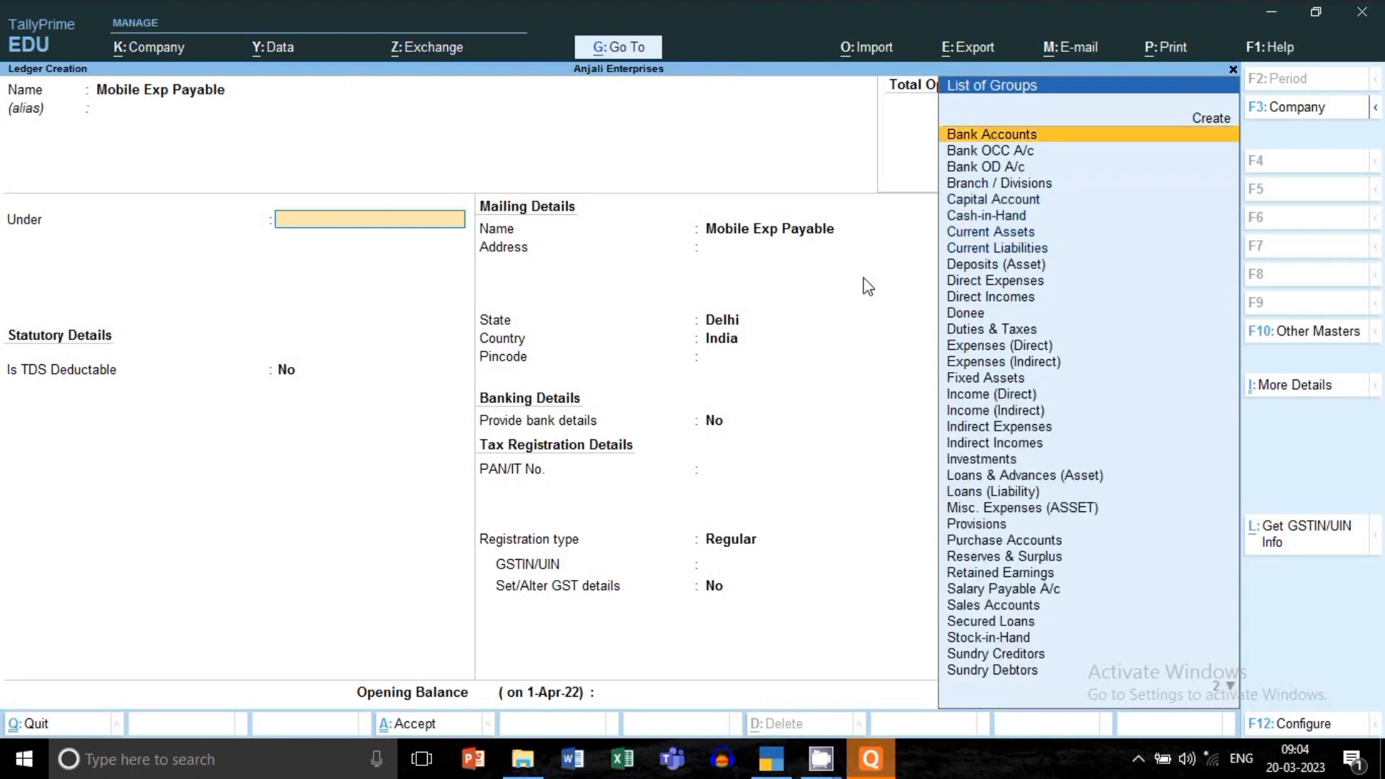
text(Pro)
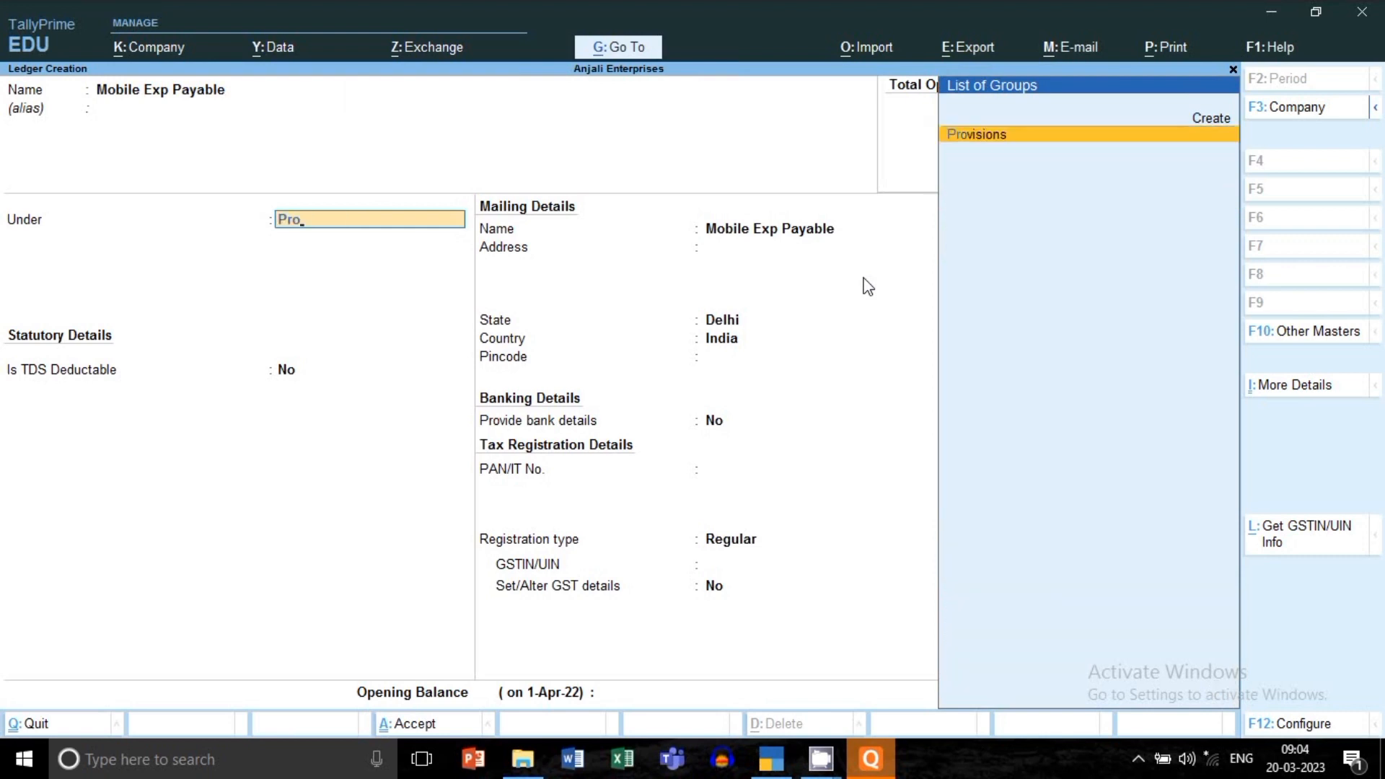
key(Return)
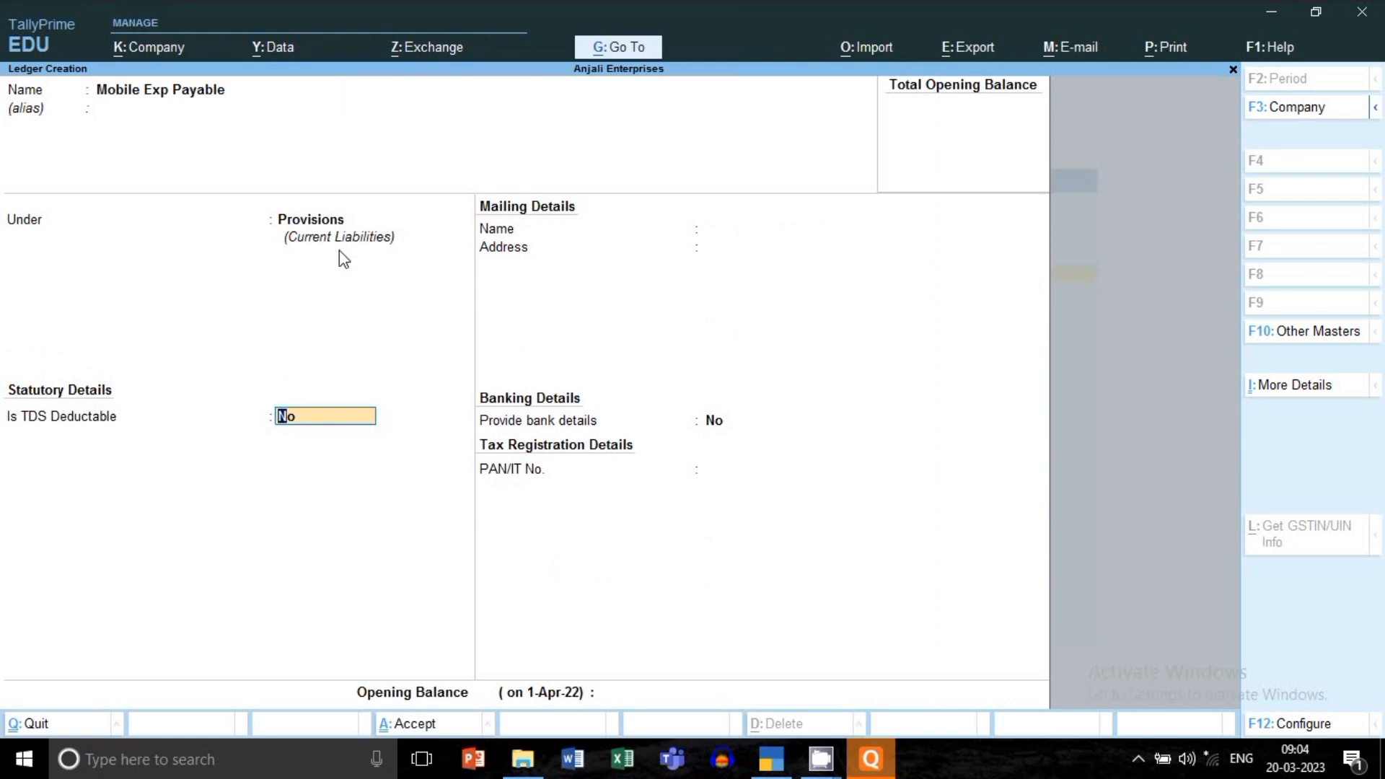
key(ctrl)
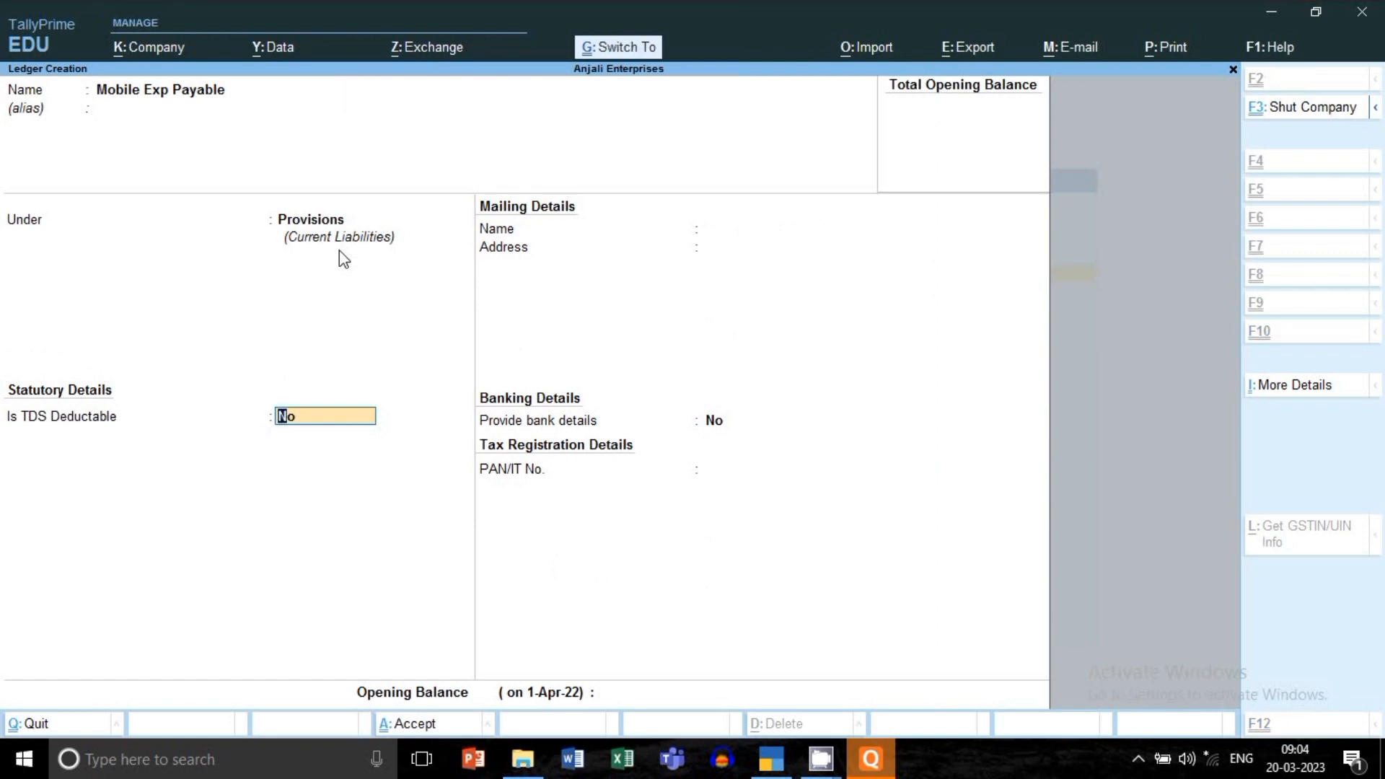
key(ctrl+a)
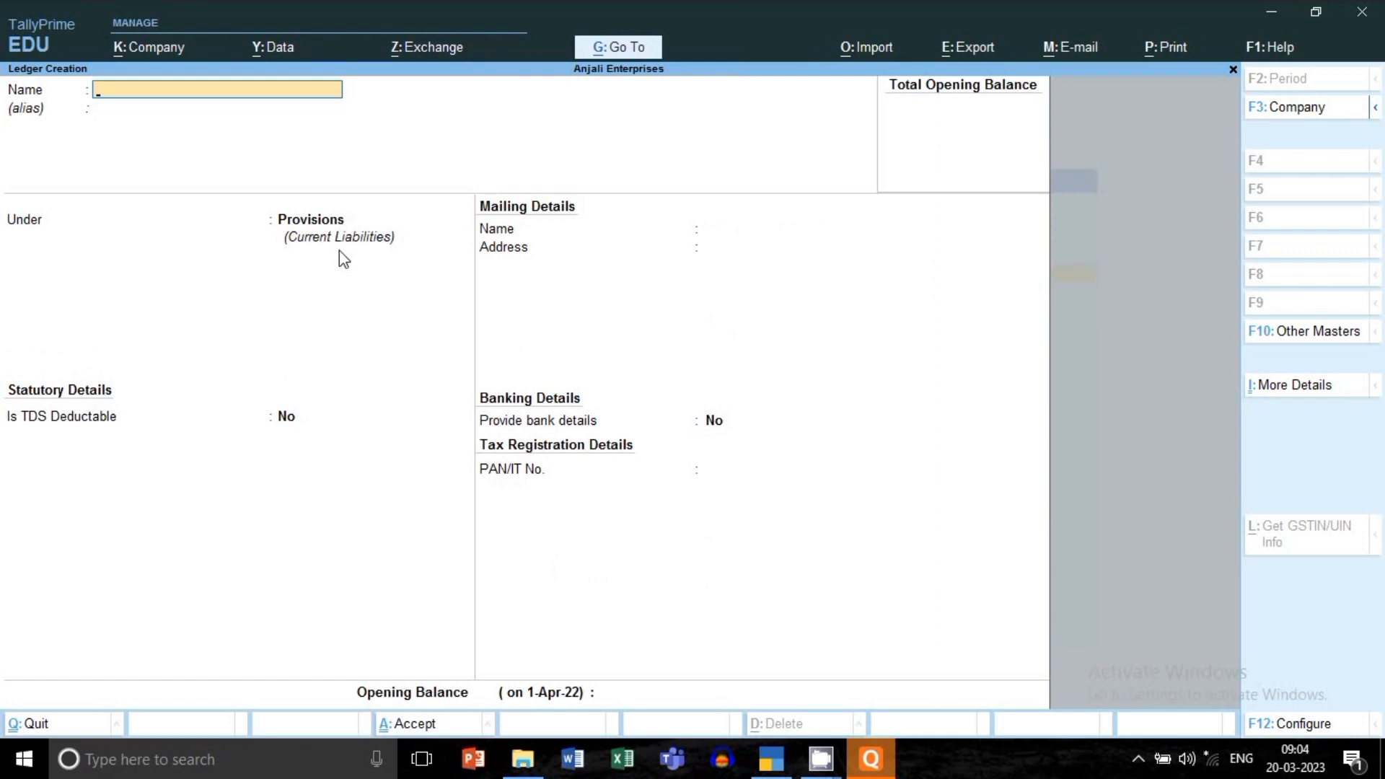
key(Escape)
key(Escape)
key(Escape)
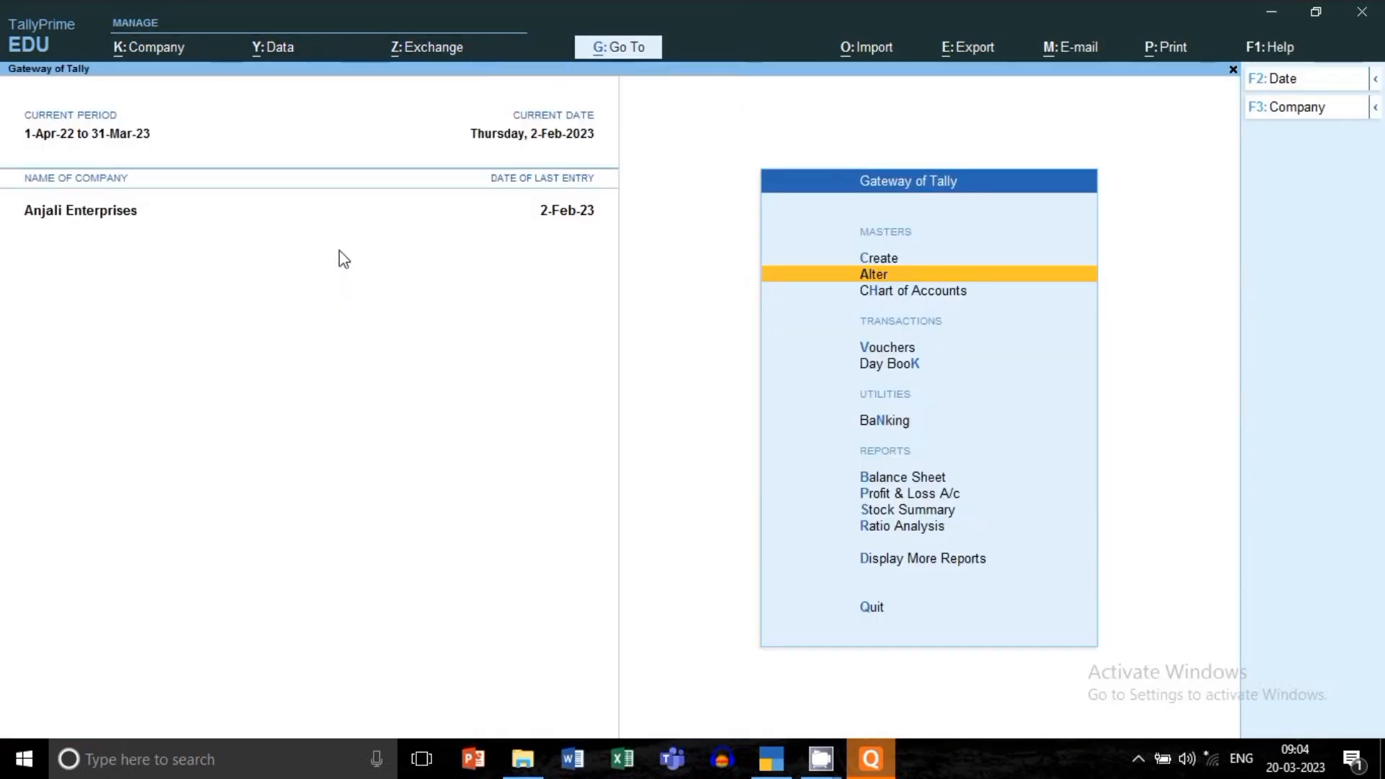
key(Escape)
key(n)
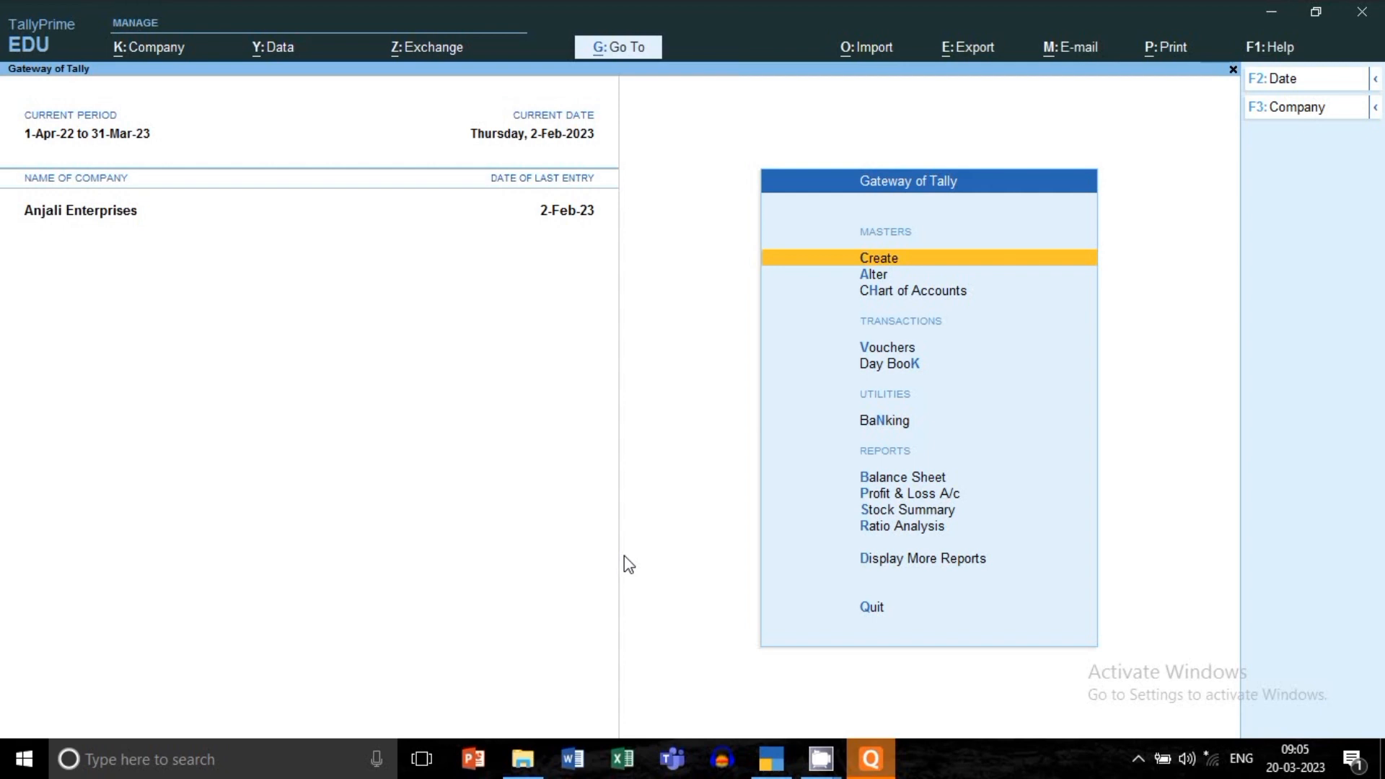
Step: Start a new journal voucher and set its date to 31-3-23
key(v)
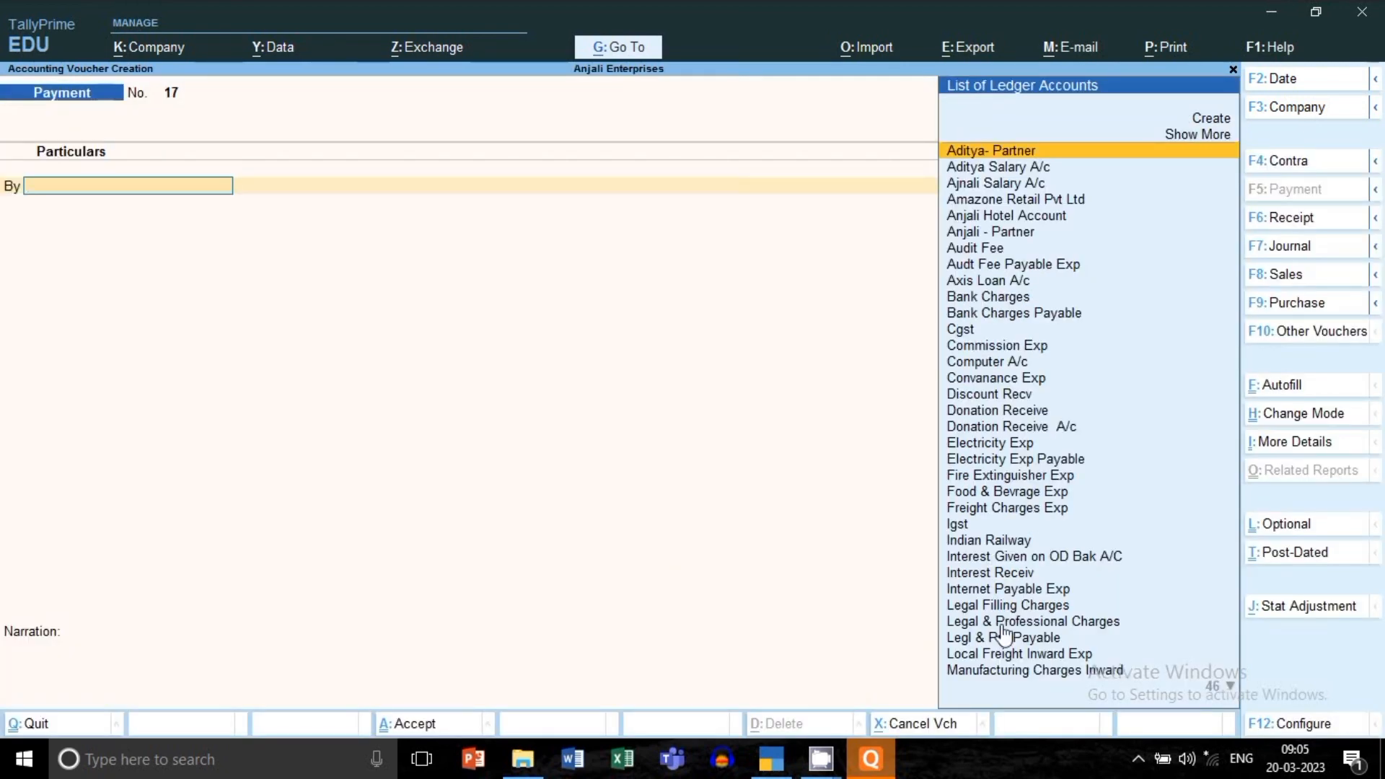
click(1303, 280)
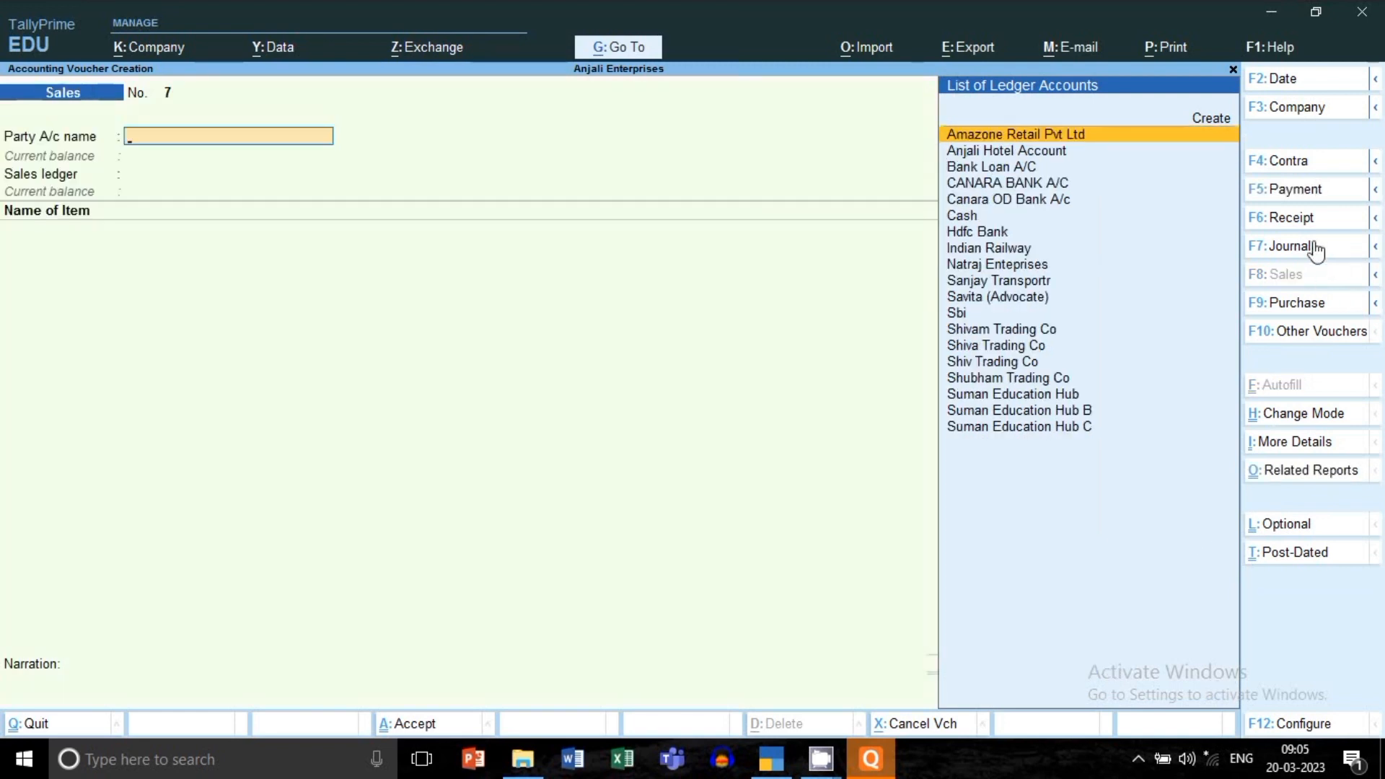
click(1309, 254)
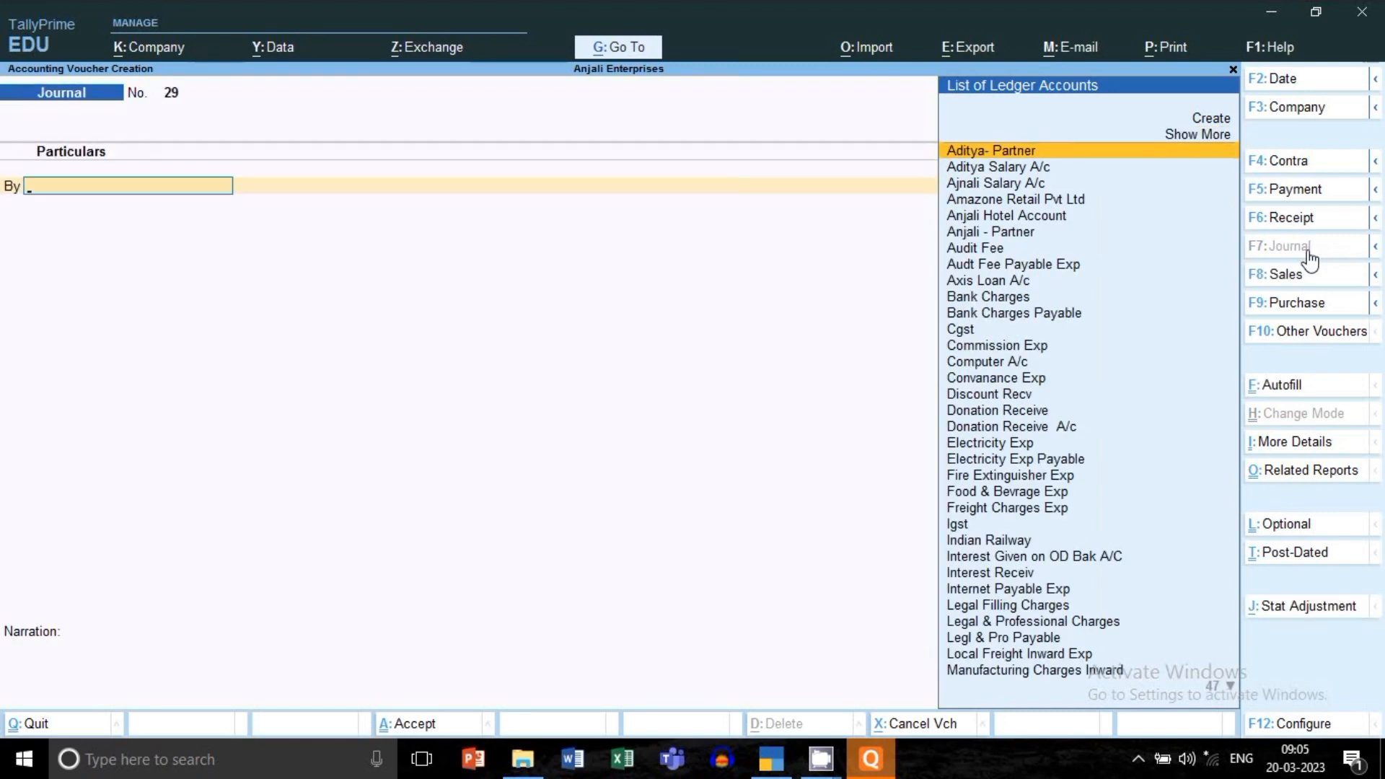
key(XF86MonBrightnessDown)
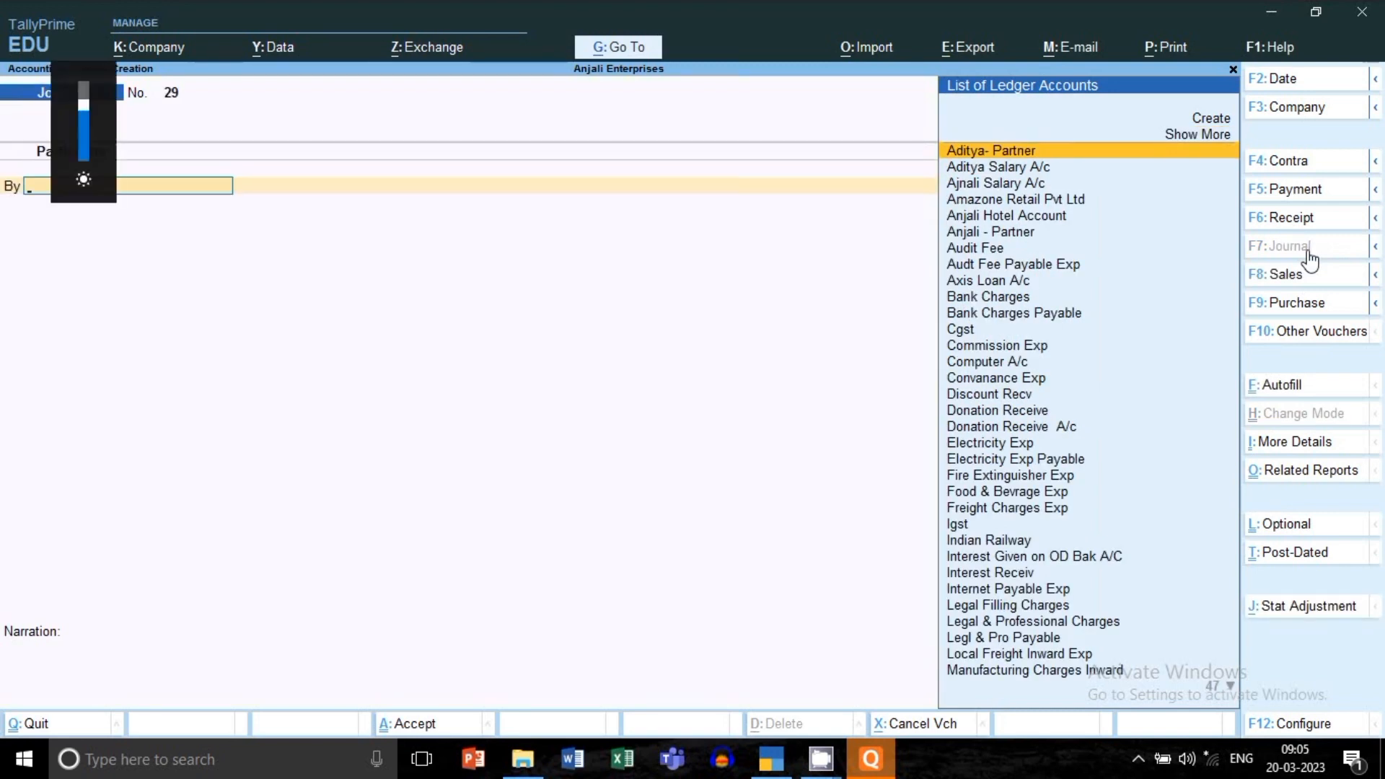
key(F2)
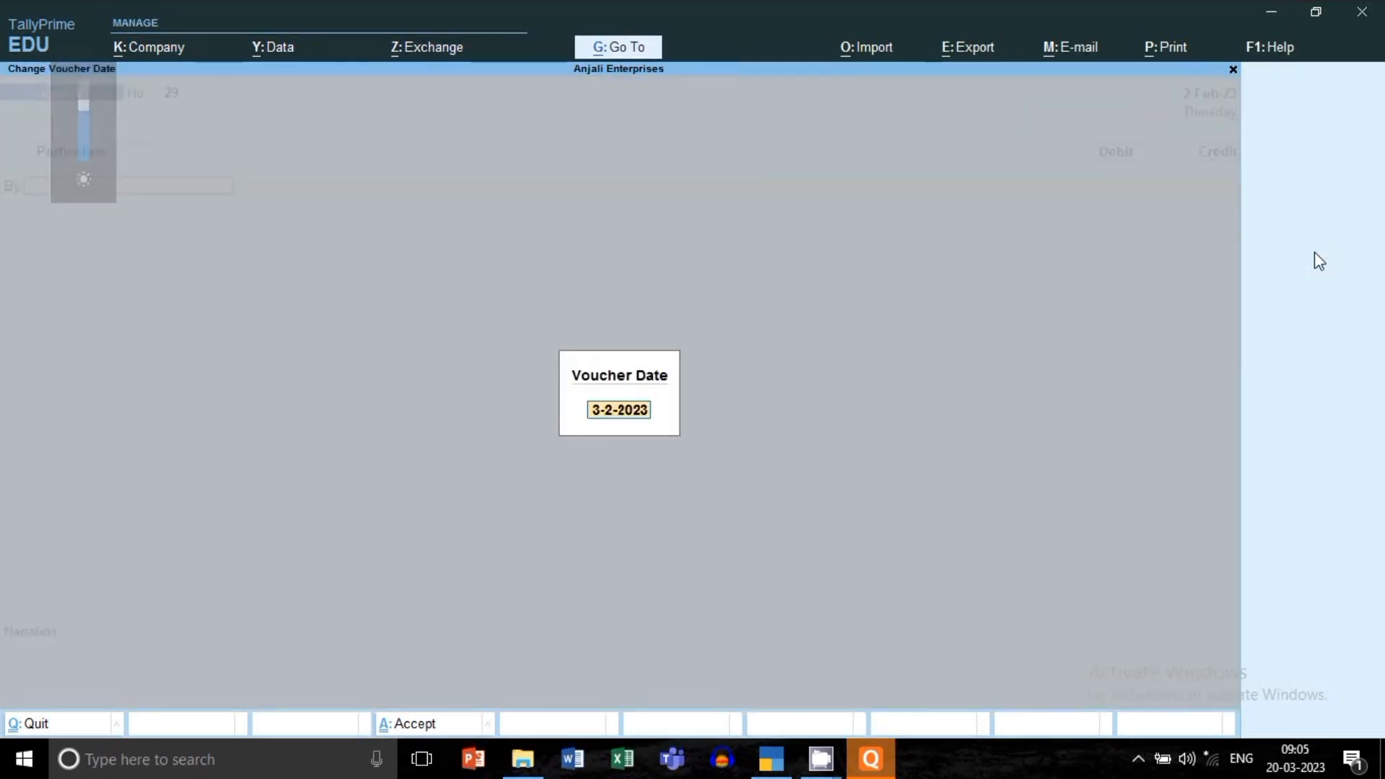
text(31.3.)
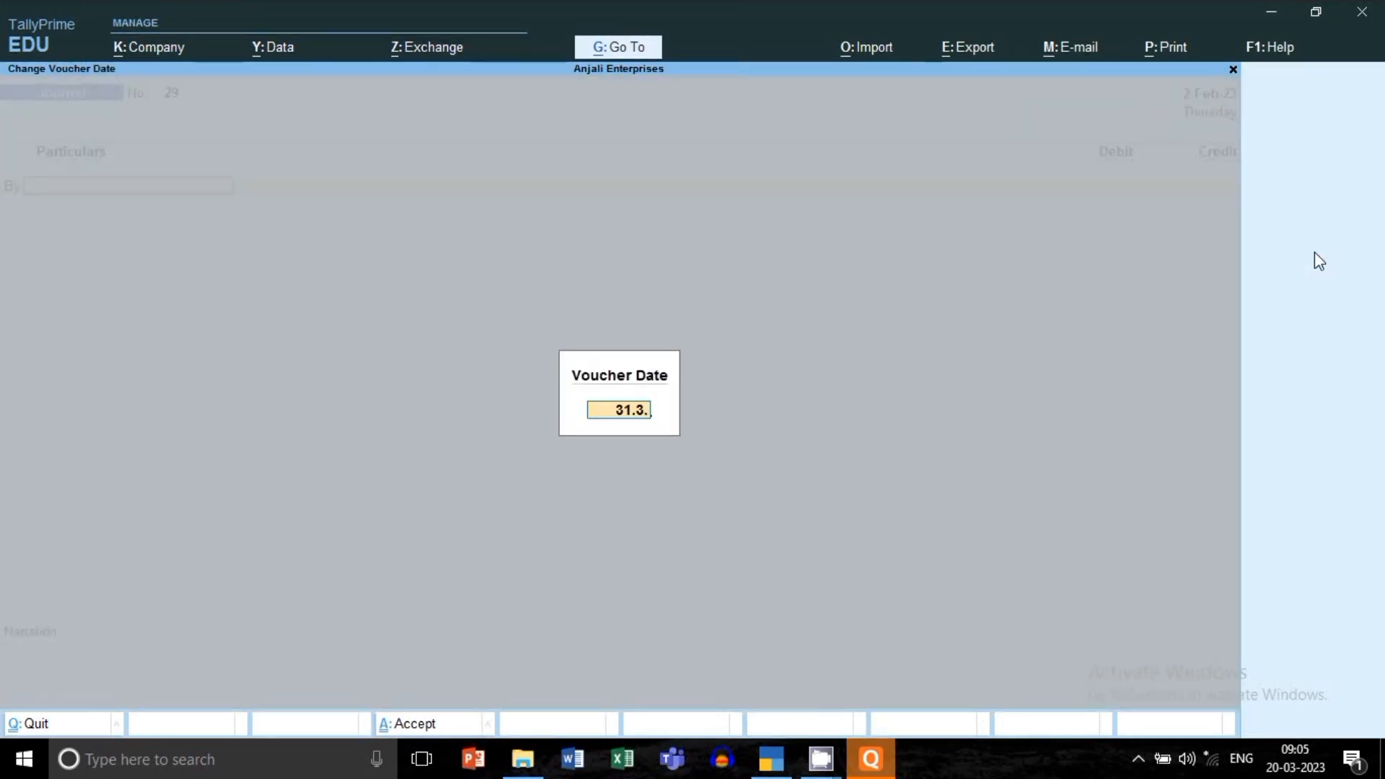
text(23)
key(Return)
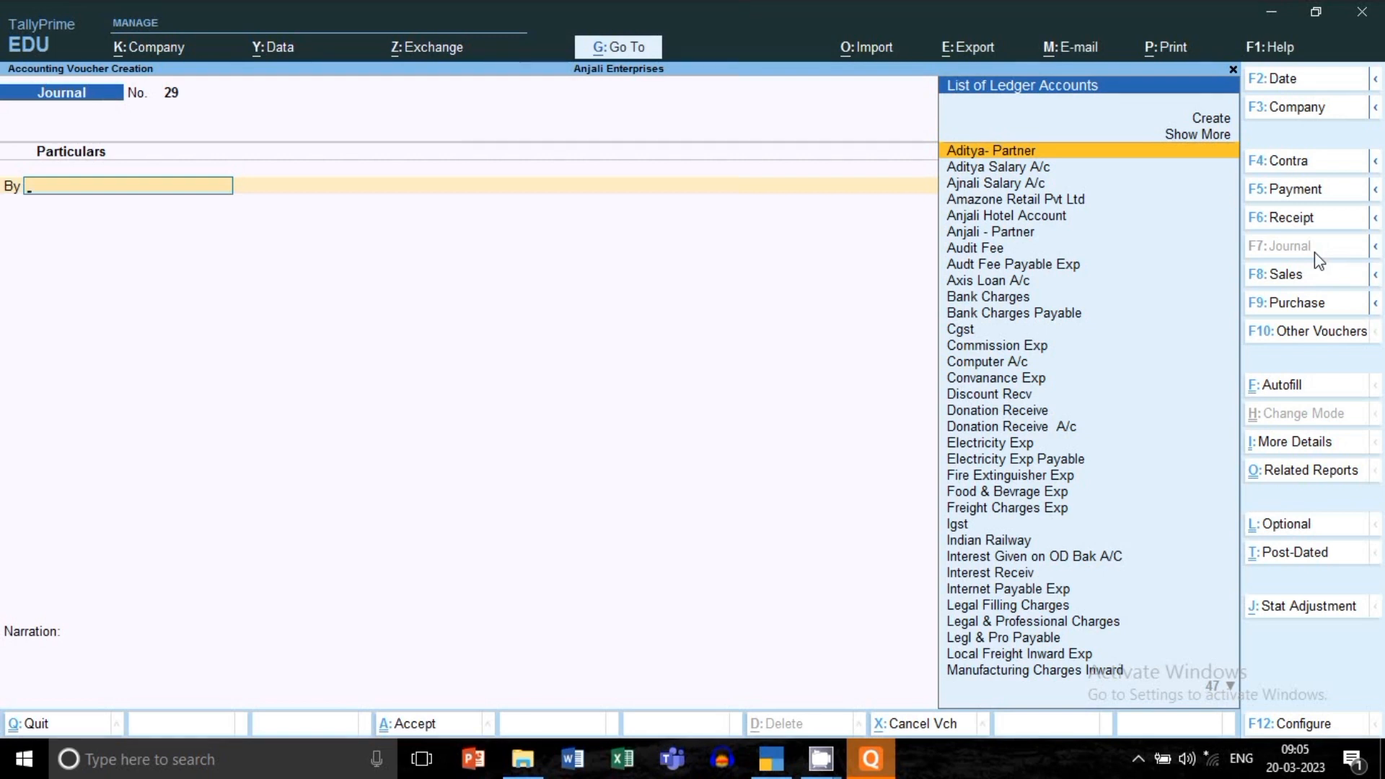
Step: Debit the PHONE & MOBILE EXP ledger with 1,500 in the journal voucher
text(Mob)
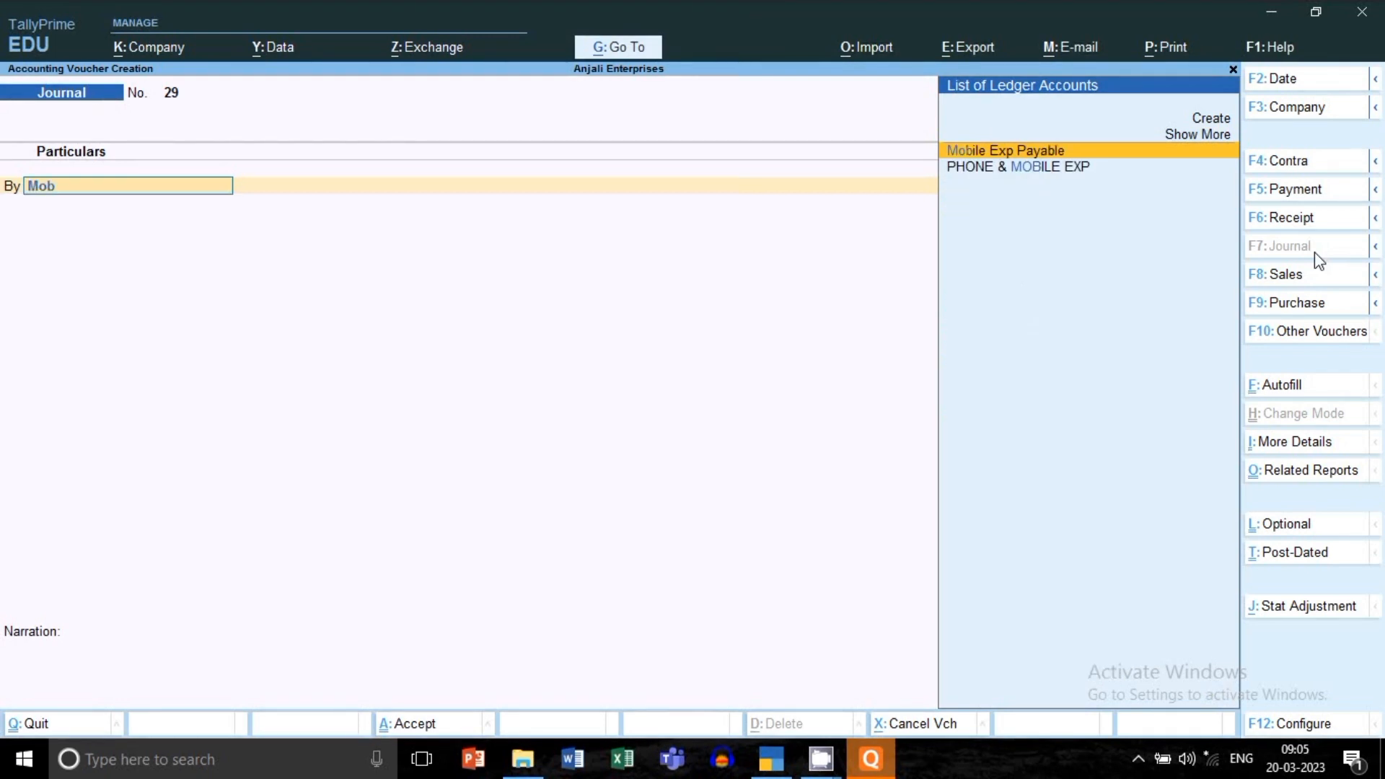
key(Down)
key(Return)
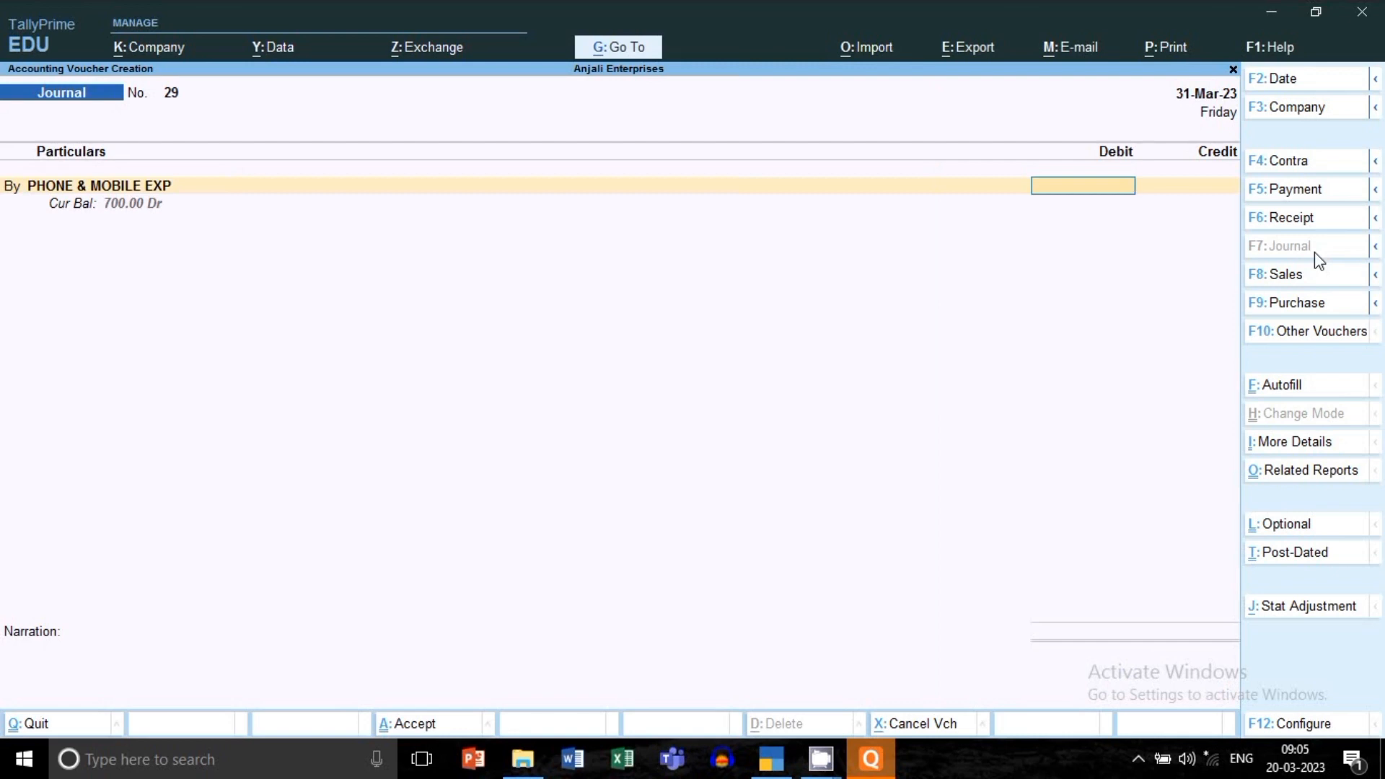
text(1500)
key(Return)
key(Return)
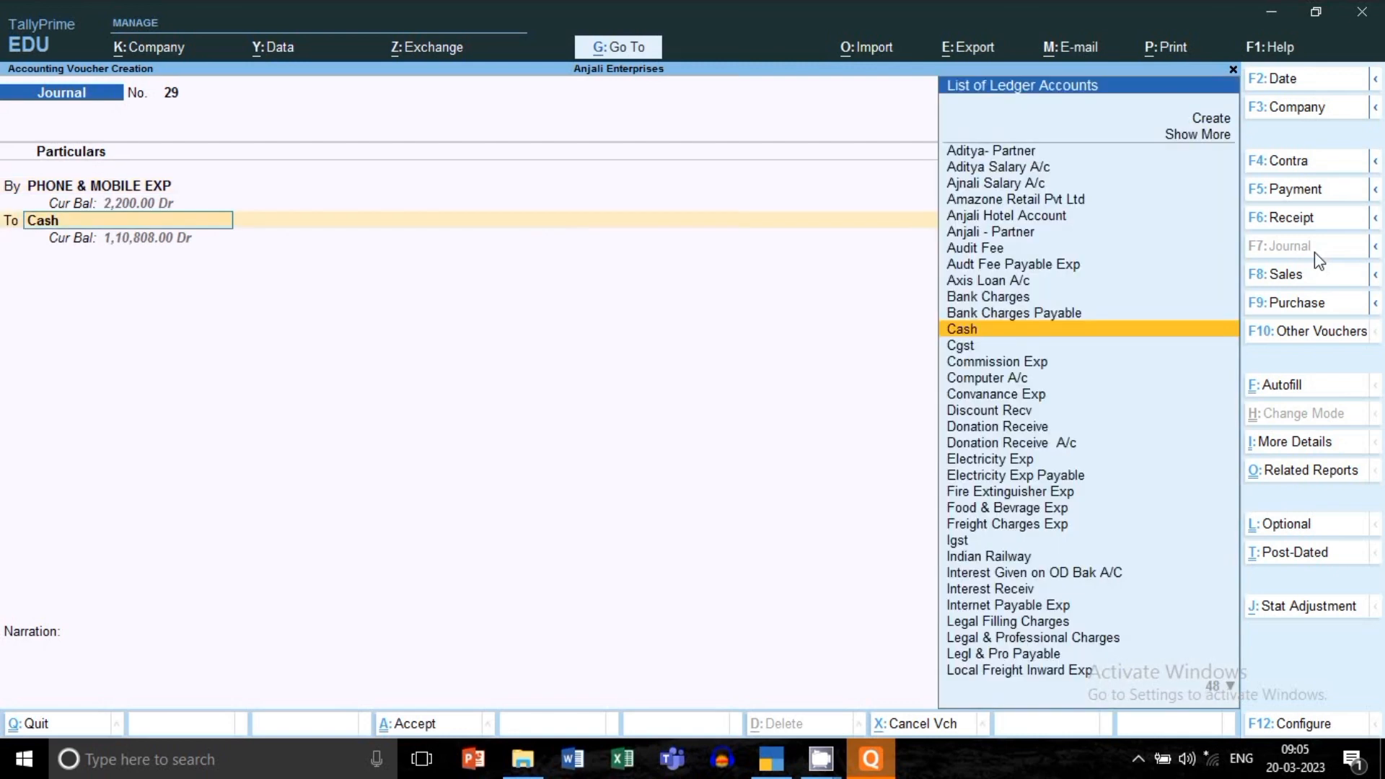
Step: Credit Mobile Exp Payable with 1,500 in the journal voucher and save it
text(P)
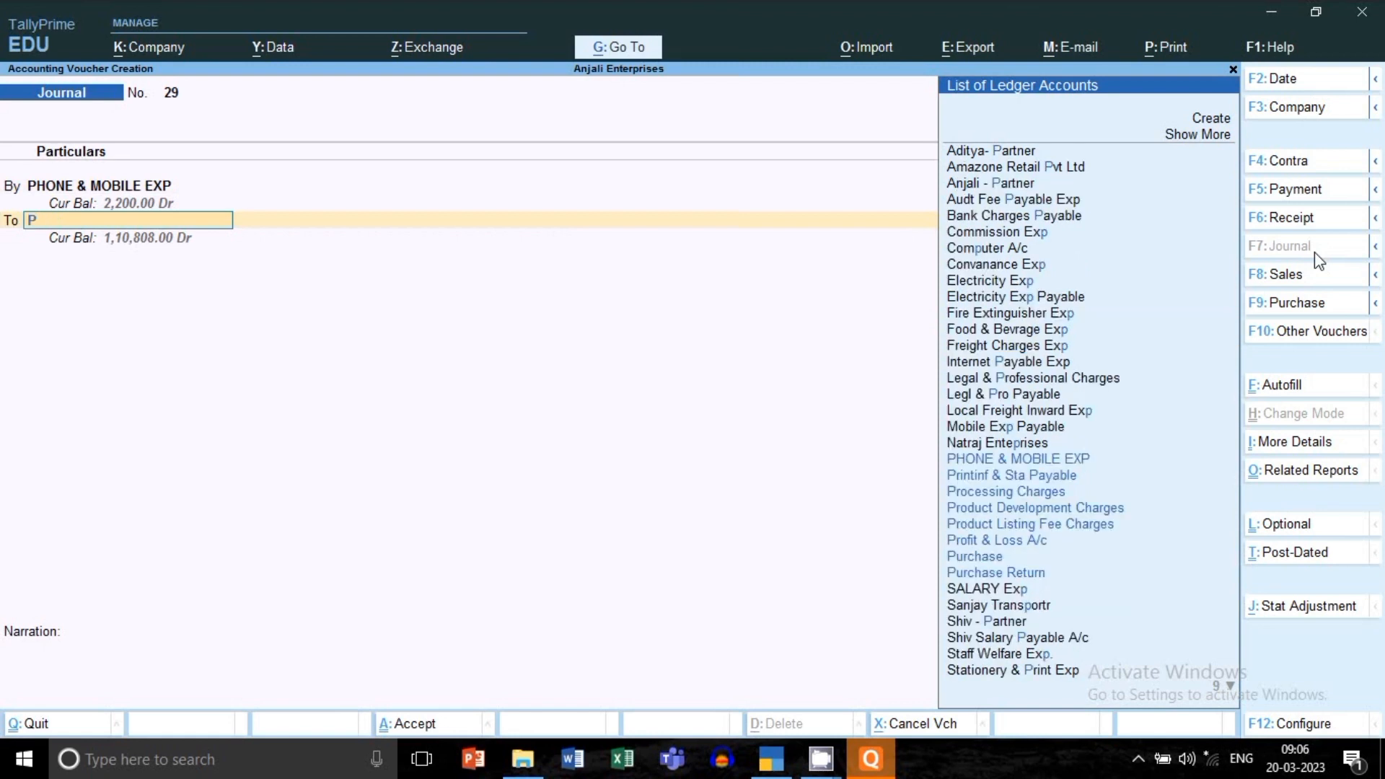
key(BackSpace)
text(Mob)
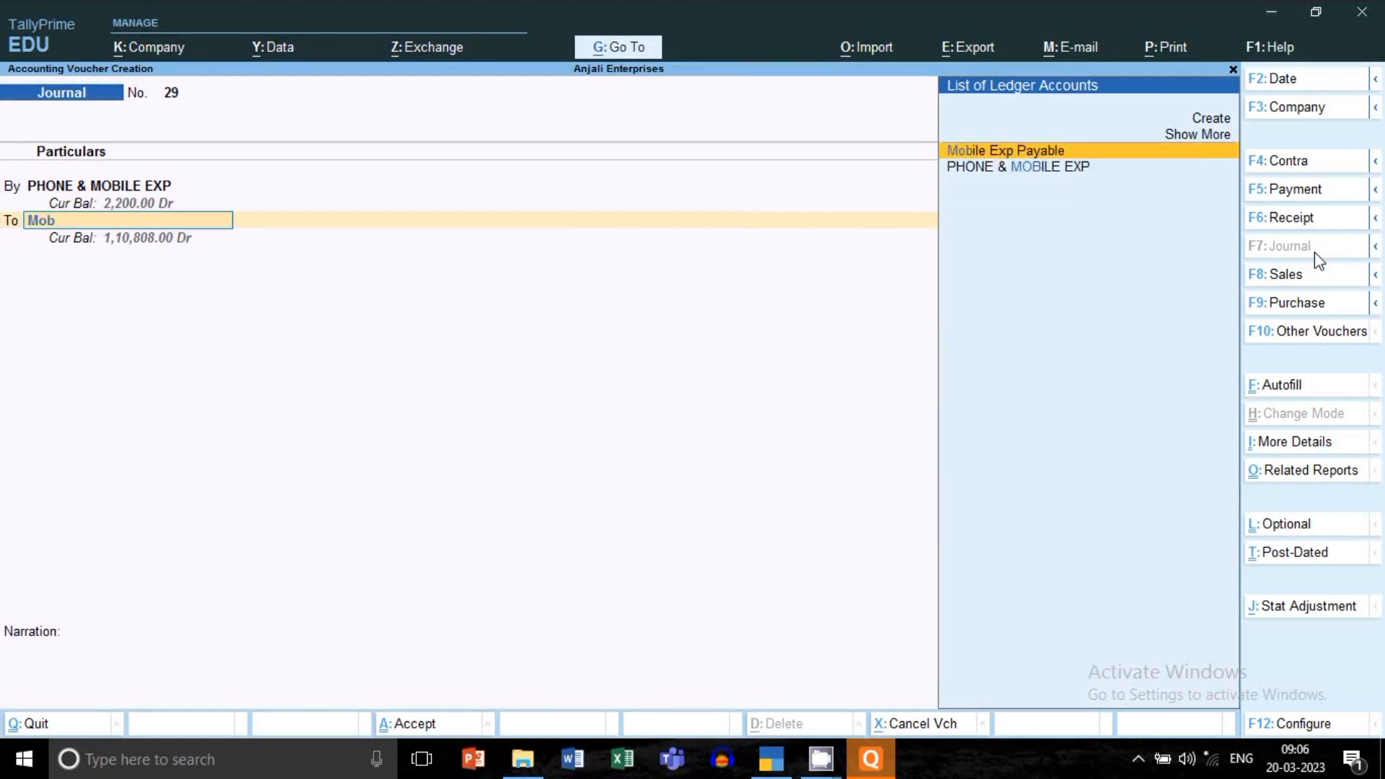
key(Return)
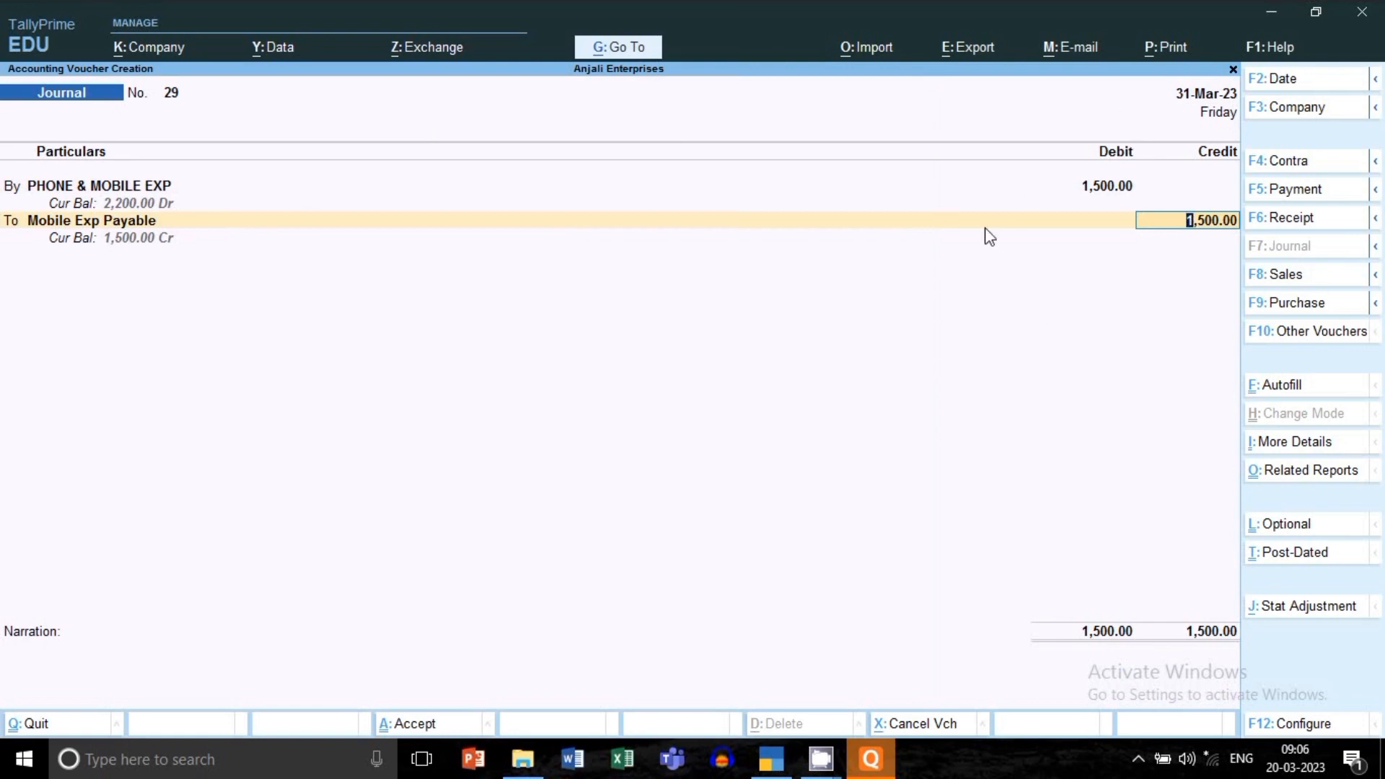
key(ctrl)
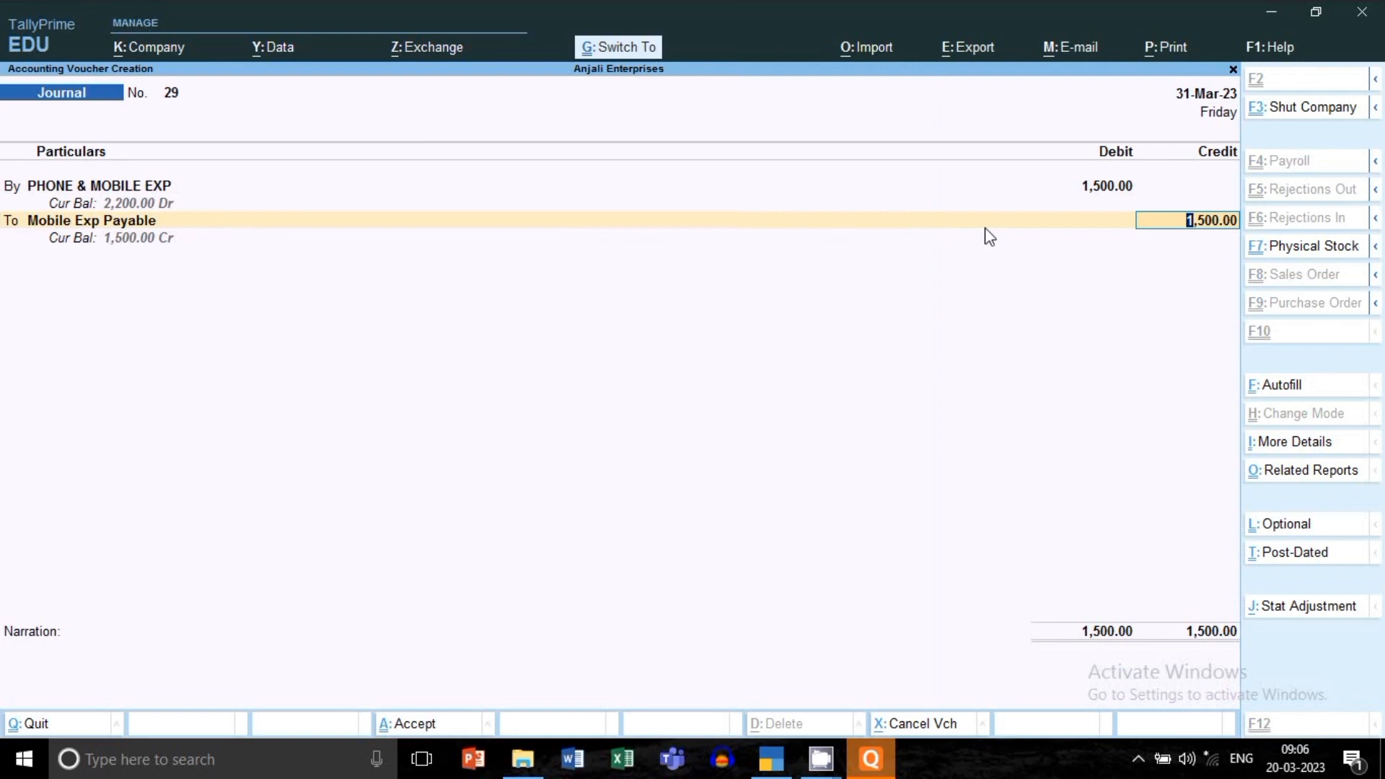
key(ctrl+a)
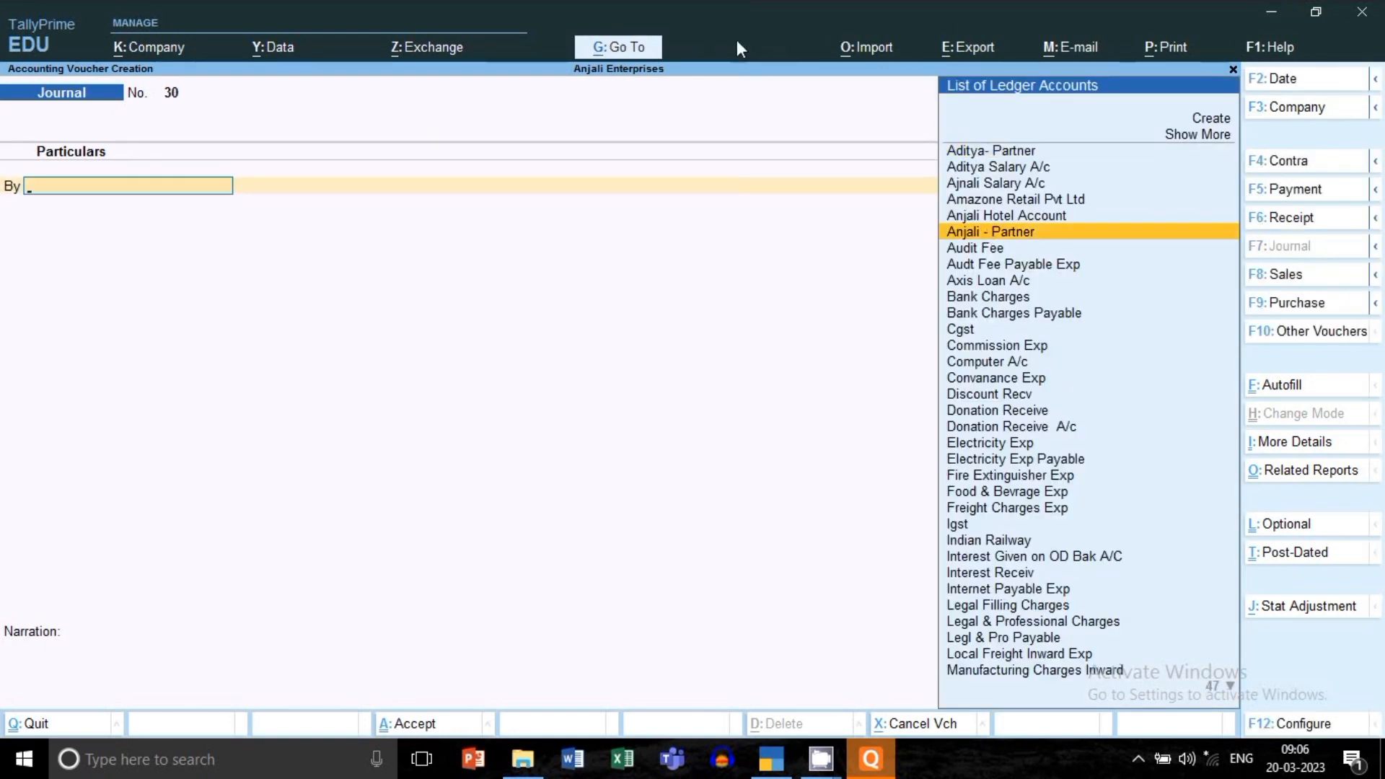
Step: Open the balance sheet and drill into Current Liabilities to check the mobile expense provision
click(628, 64)
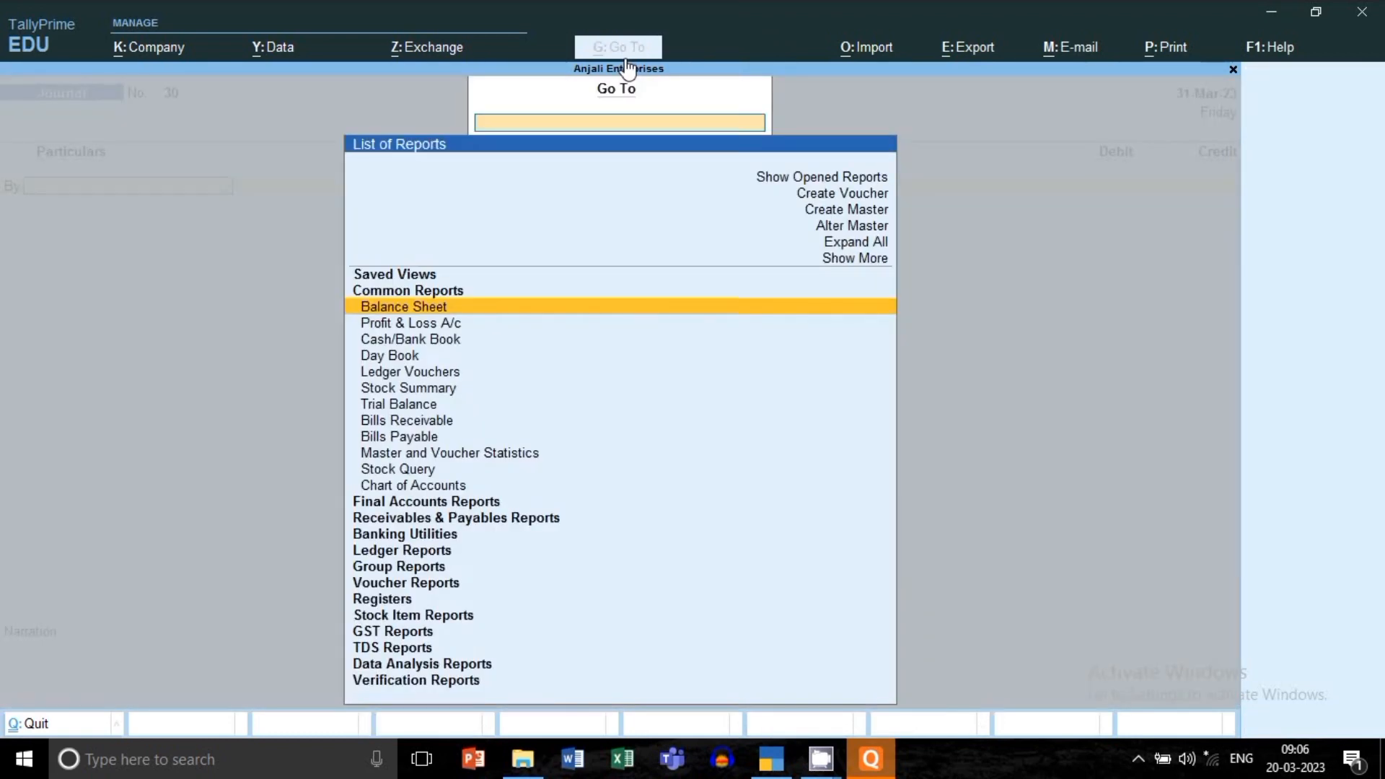
key(Return)
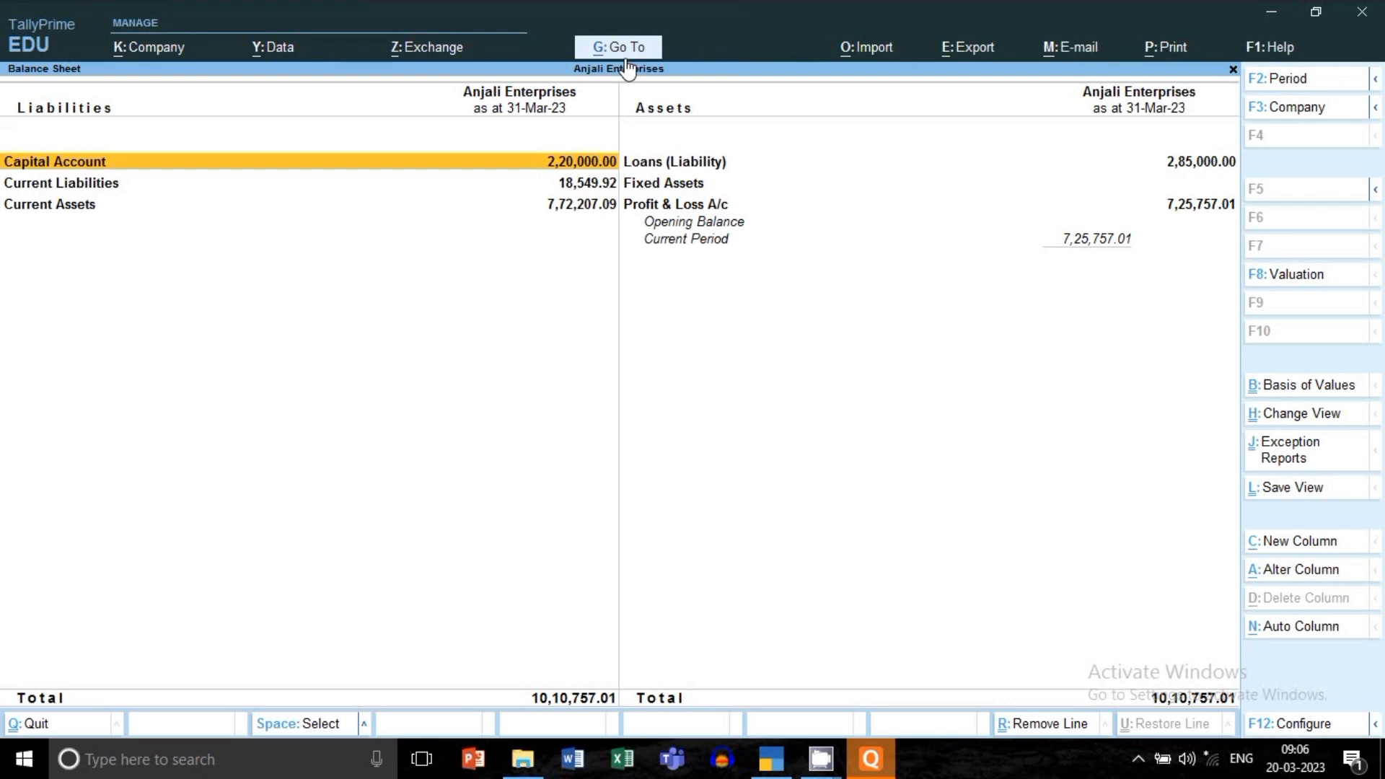
key(Down)
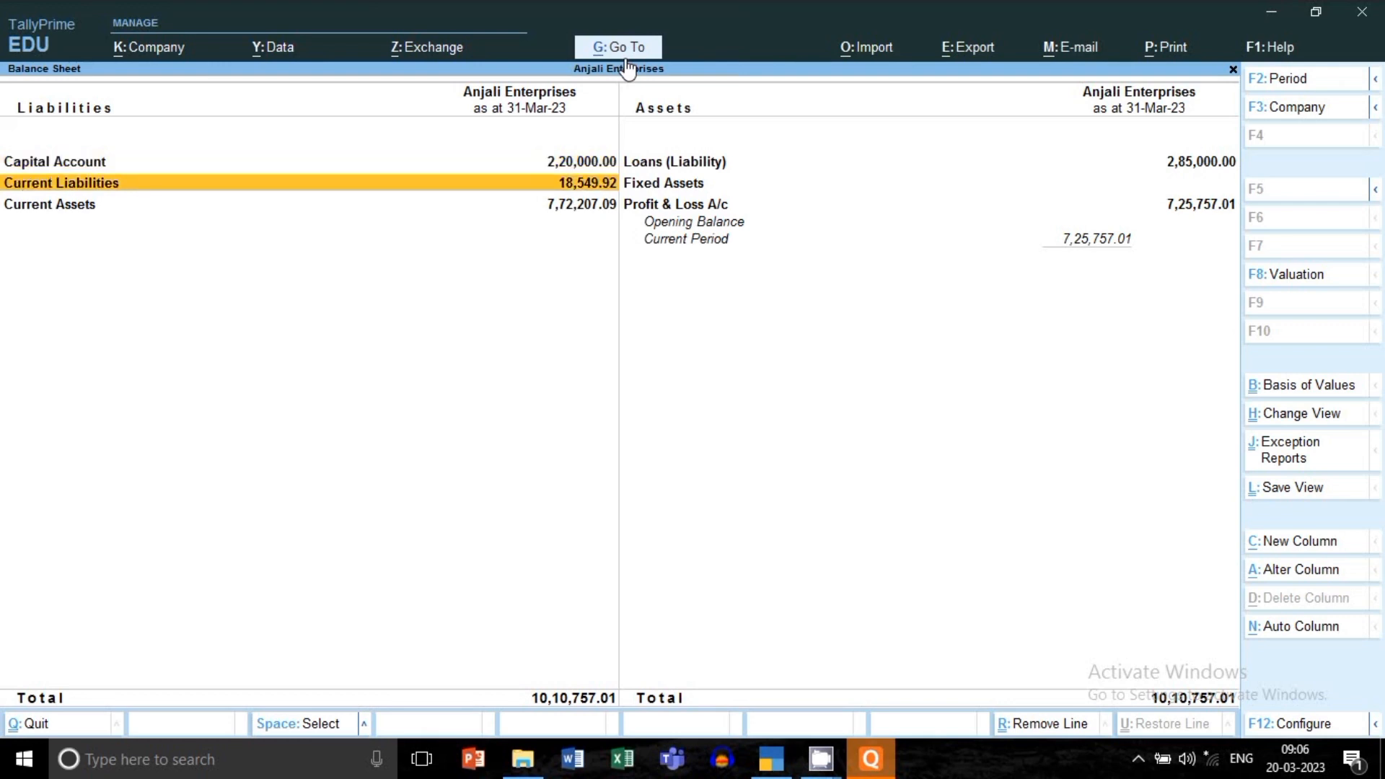
key(Return)
key(Down)
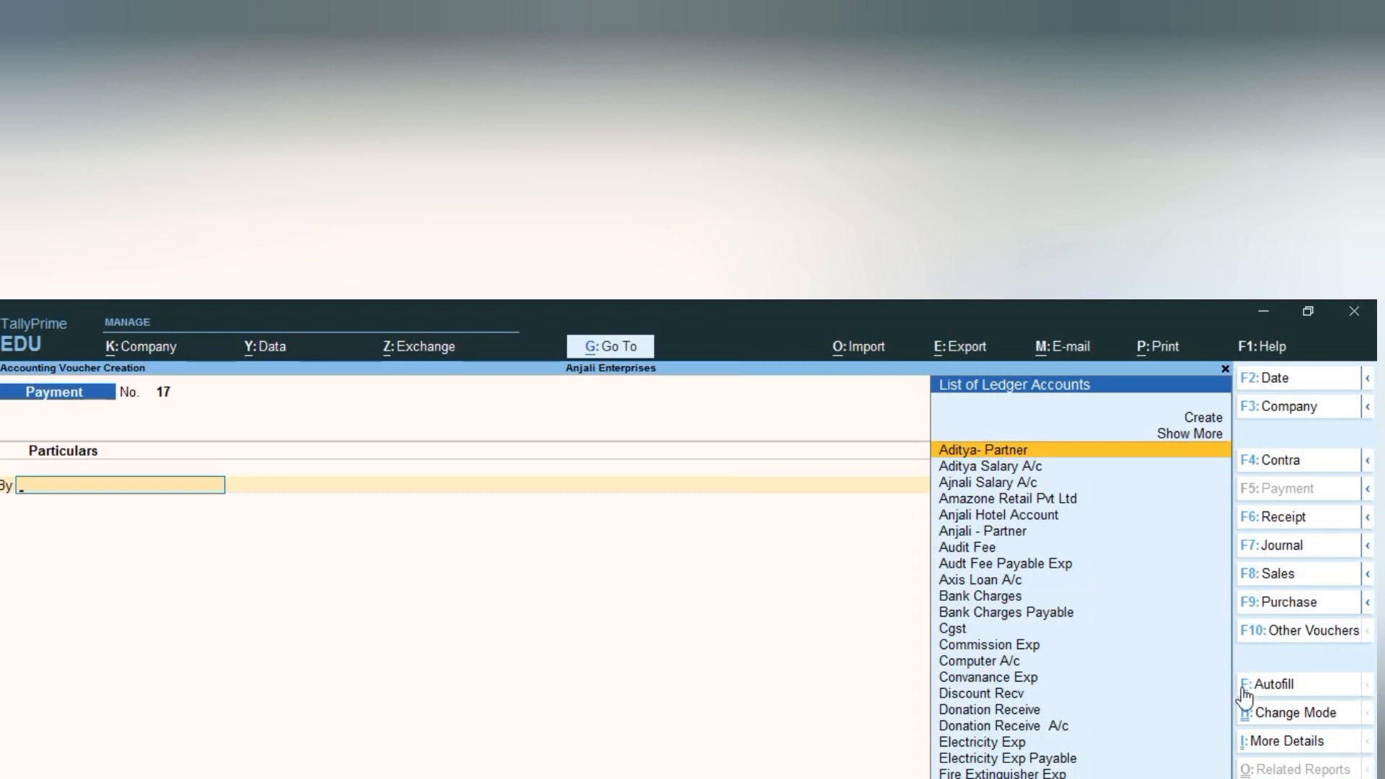
Step: Debit Mobile Exp Payable with 1,500 in the payment voucher and continue to the credit line
text(Mob)
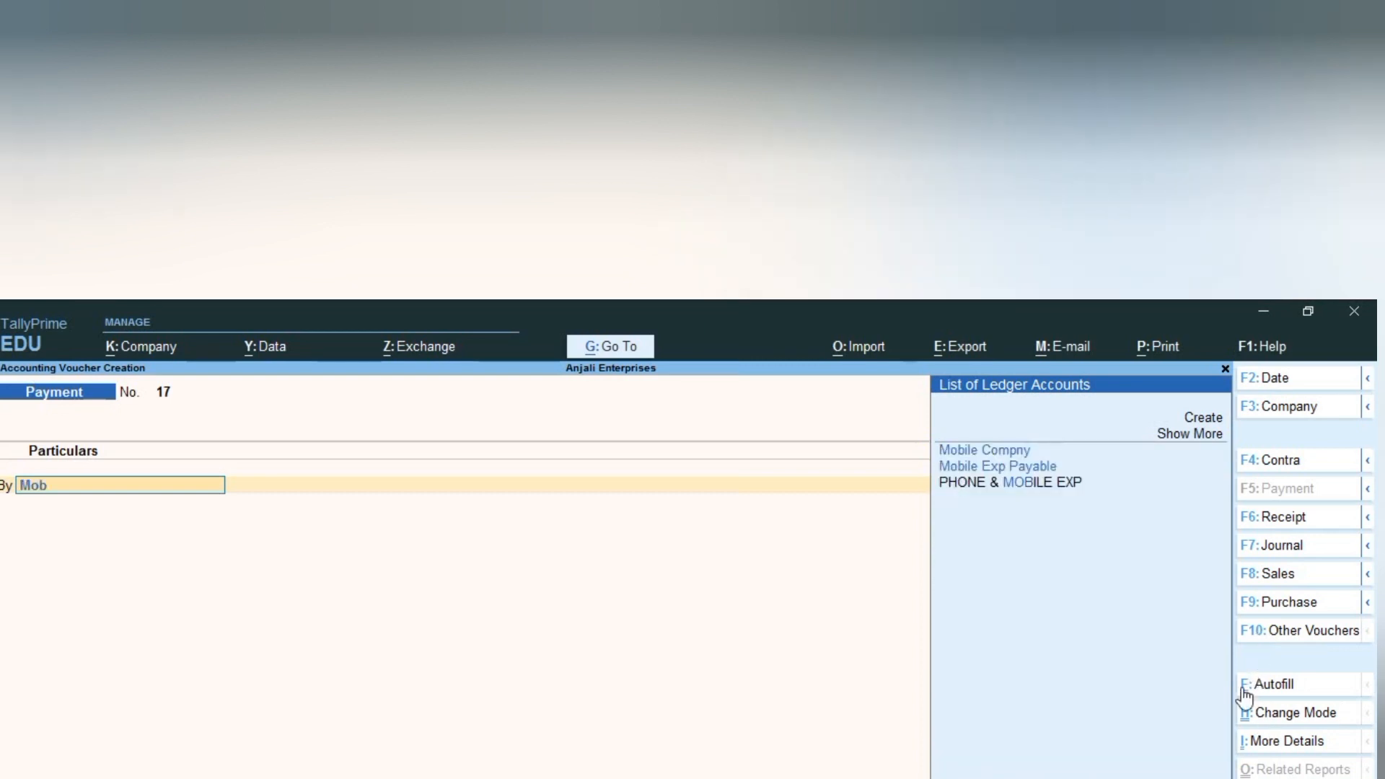
key(Down)
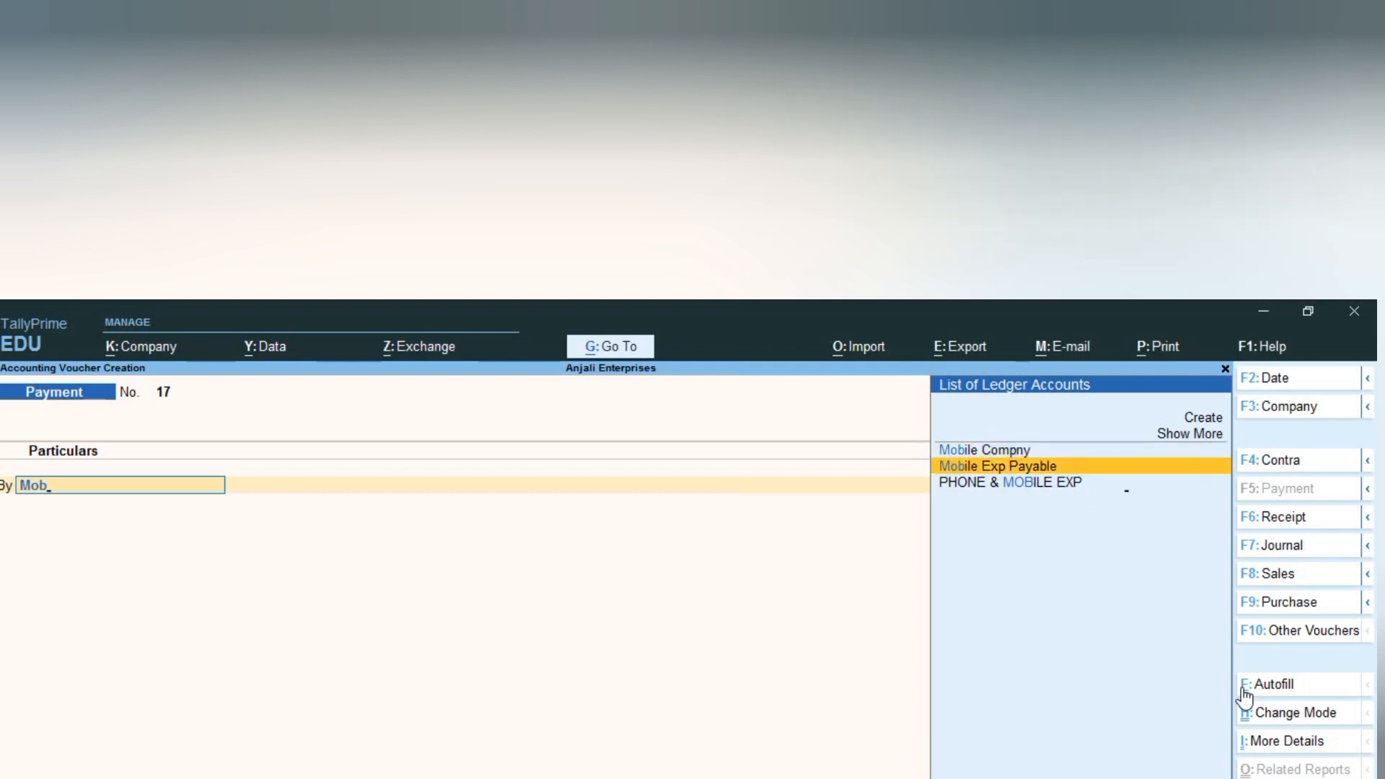
key(Return)
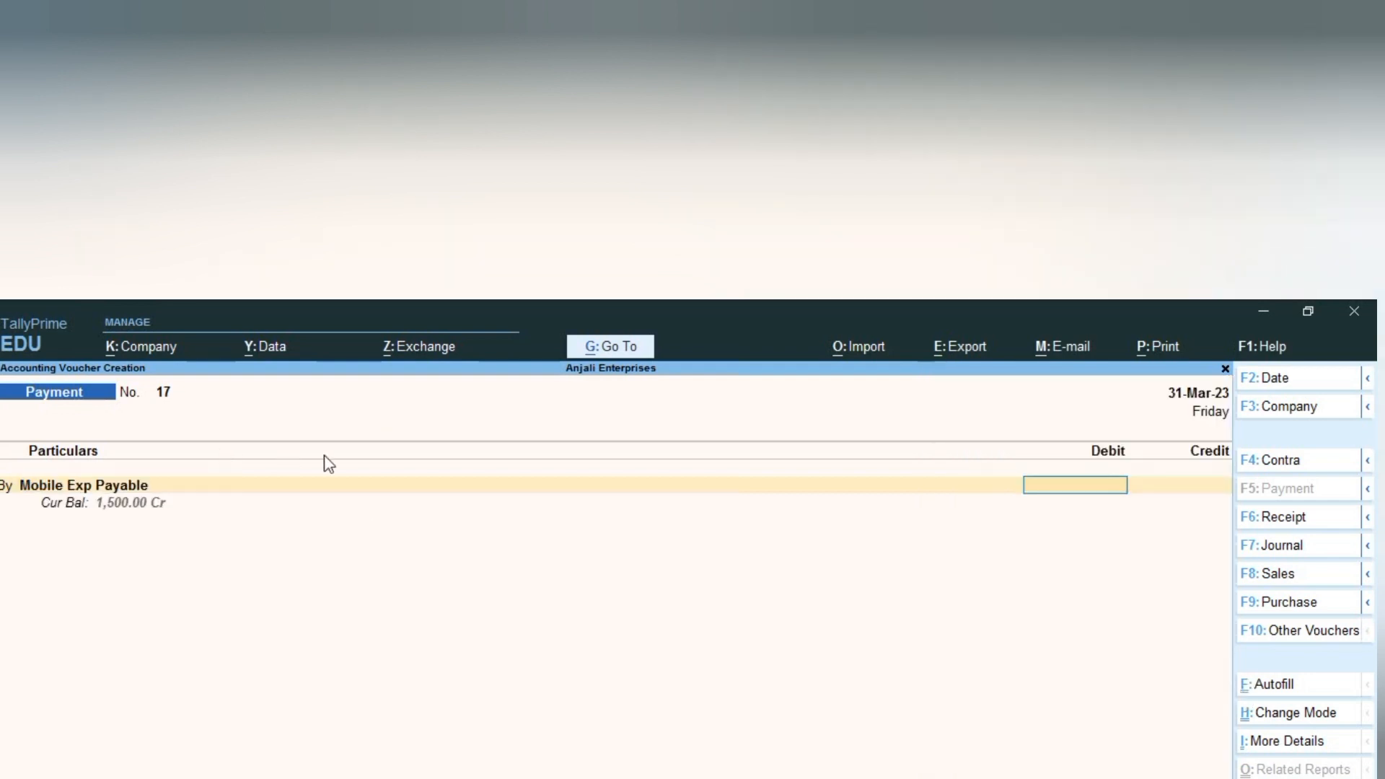
text(1500)
key(Return)
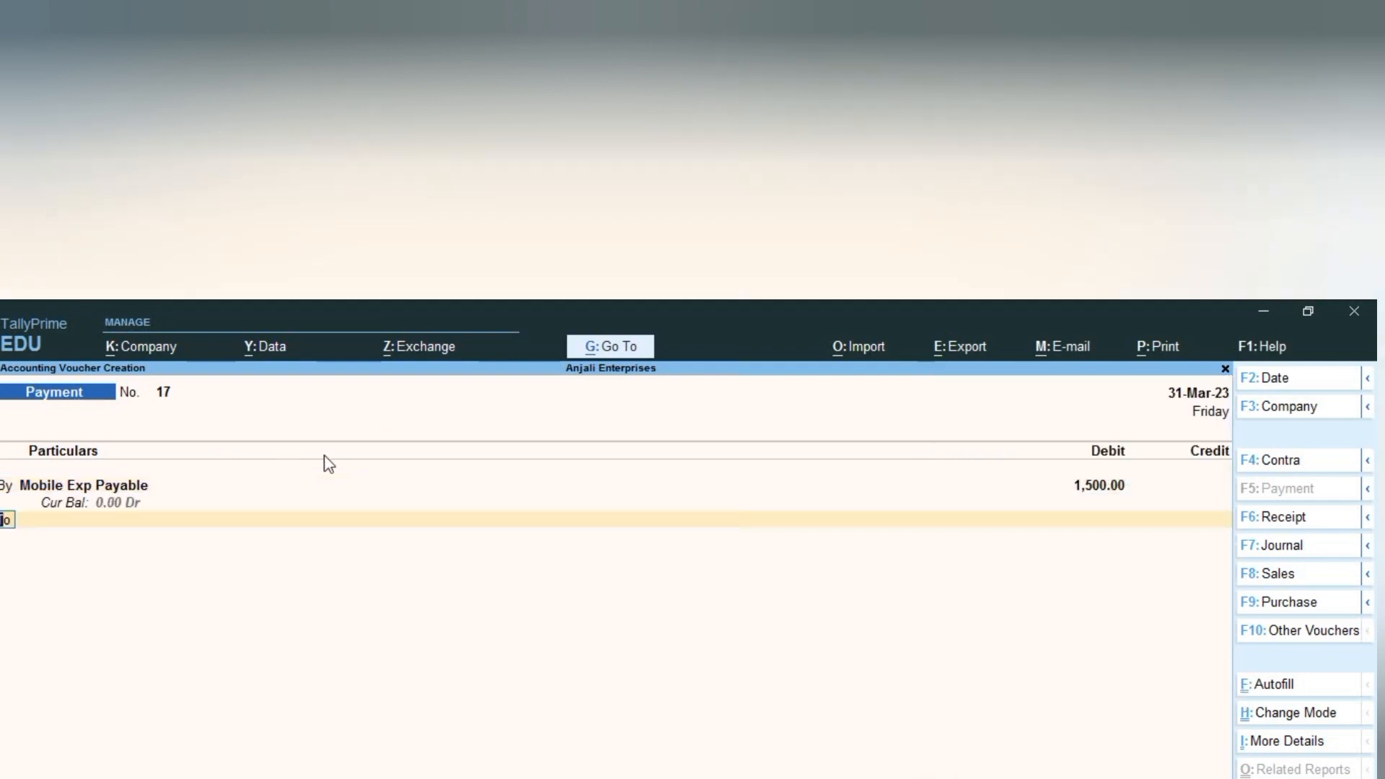
key(Return)
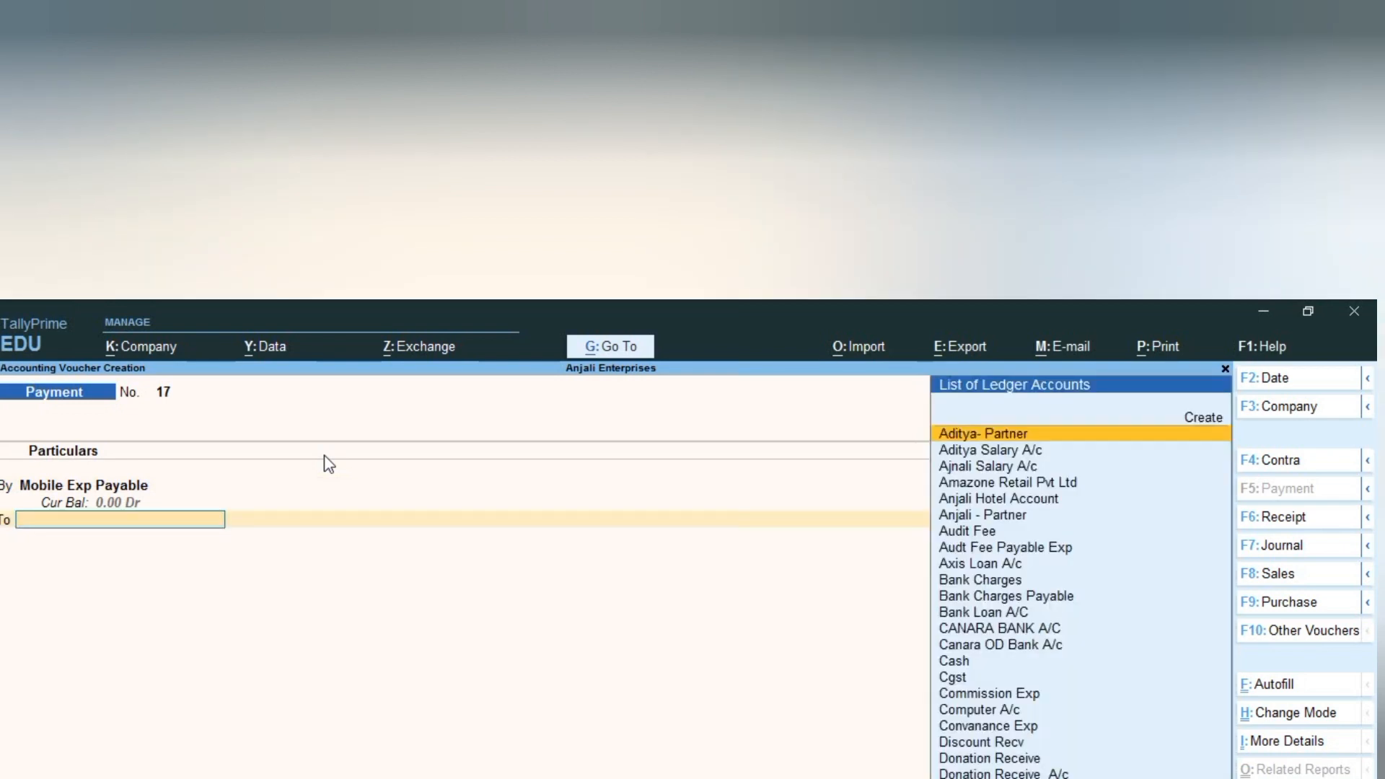
text(Ca)
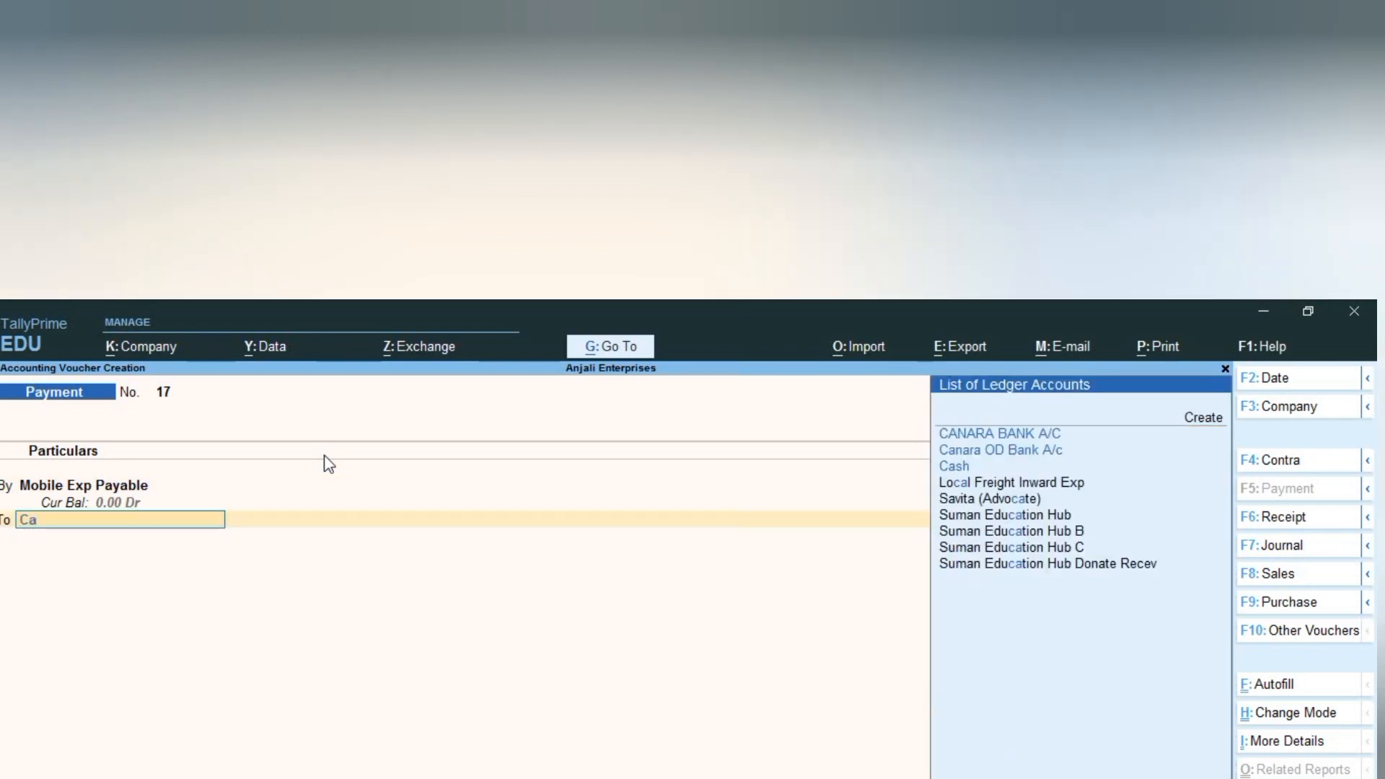
key(Down)
key(Down)
key(Return)
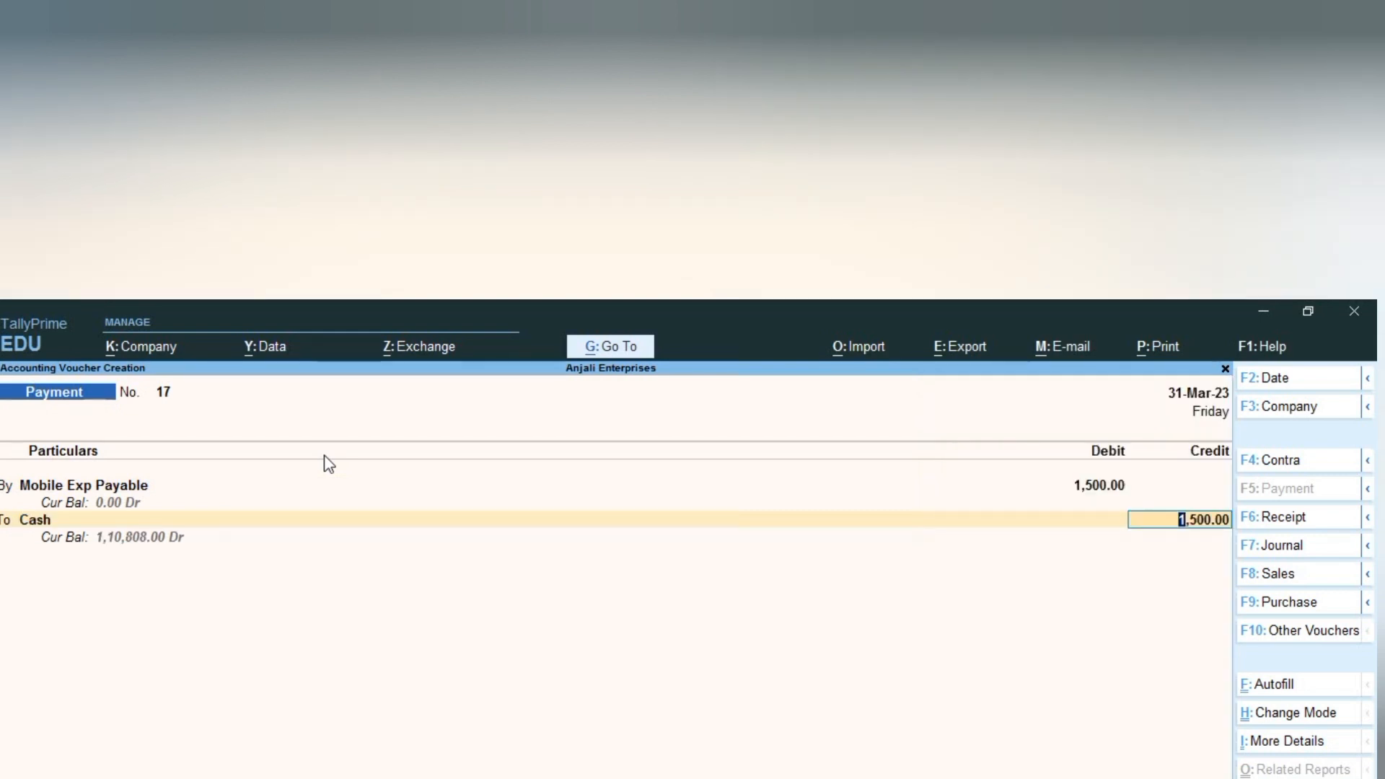
key(BackSpace)
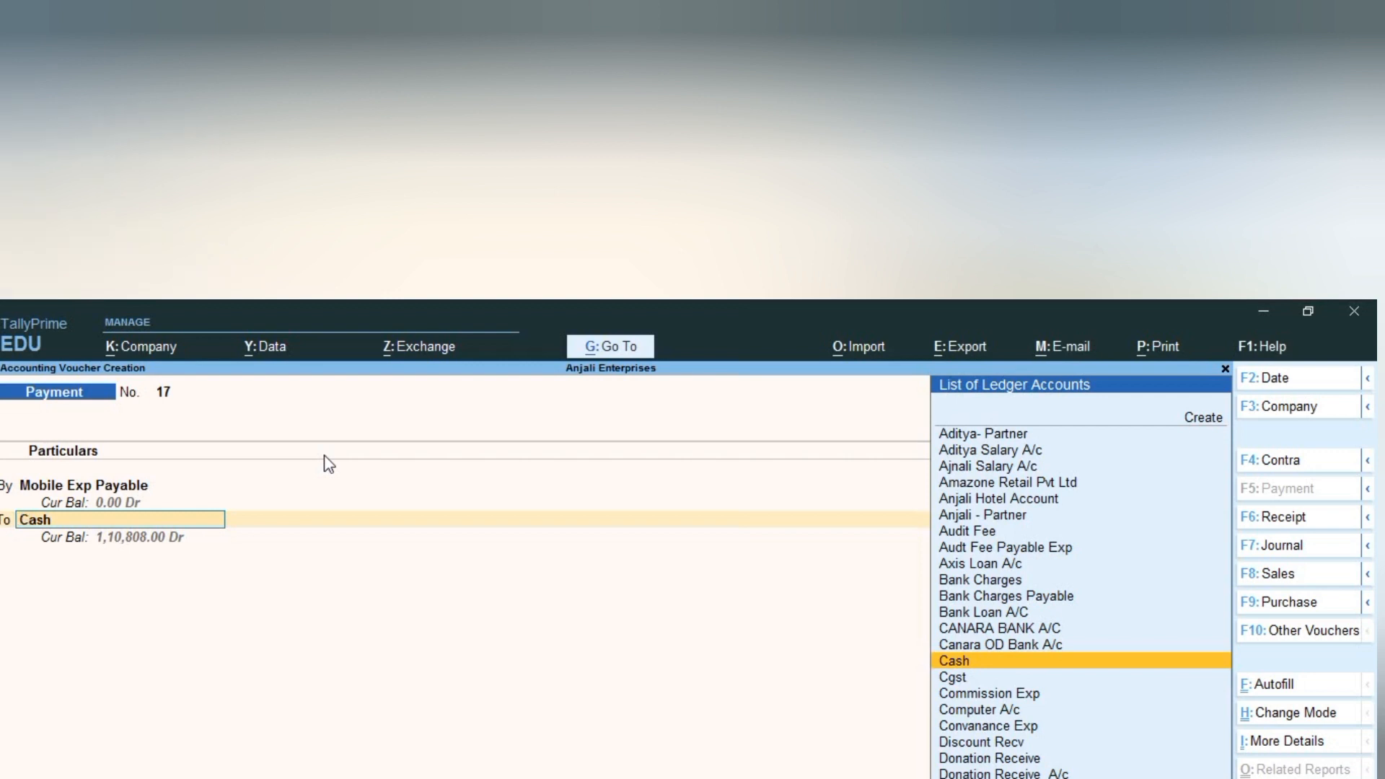
Step: Replace the Cash line with a second debit line for PHONE & MOBILE EXP of 500 in the payment voucher
key(Return)
text(b)
key(Return)
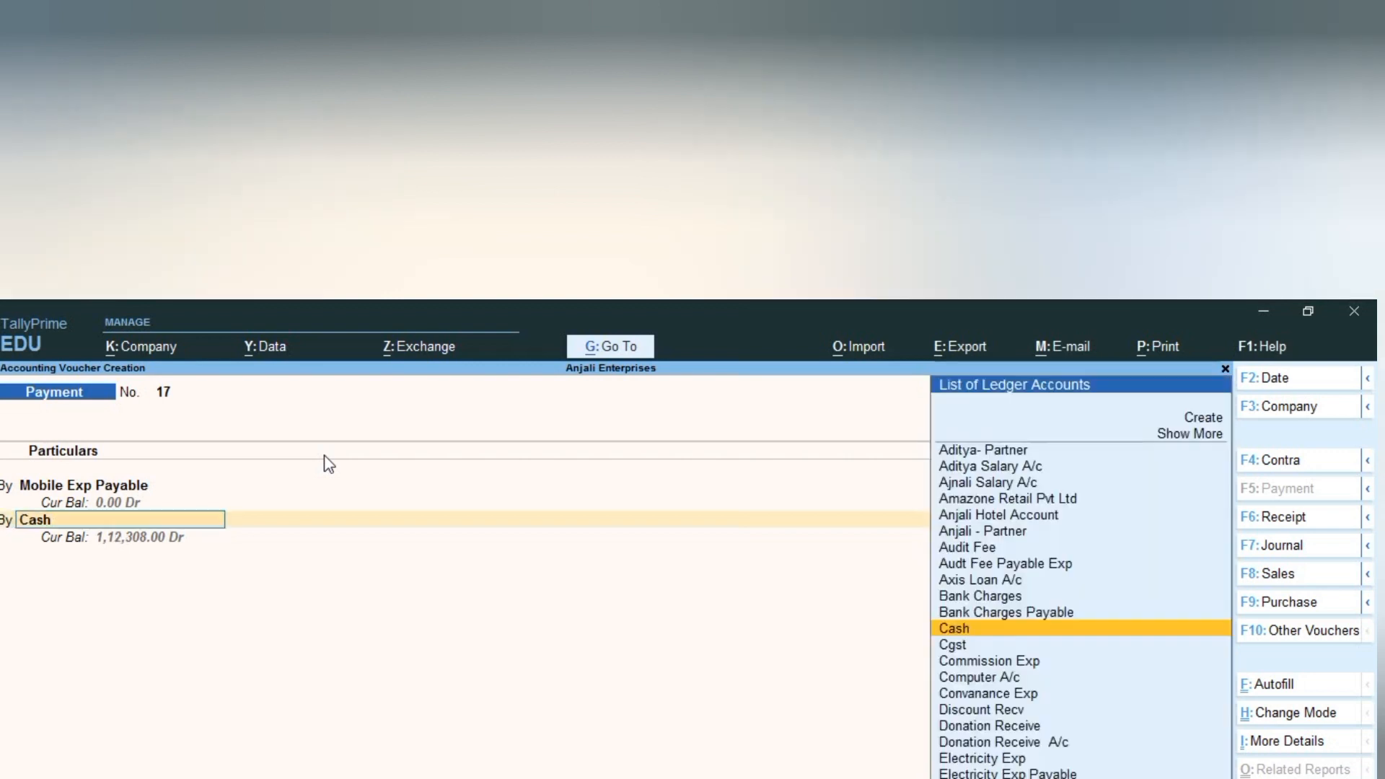
text(Mobi)
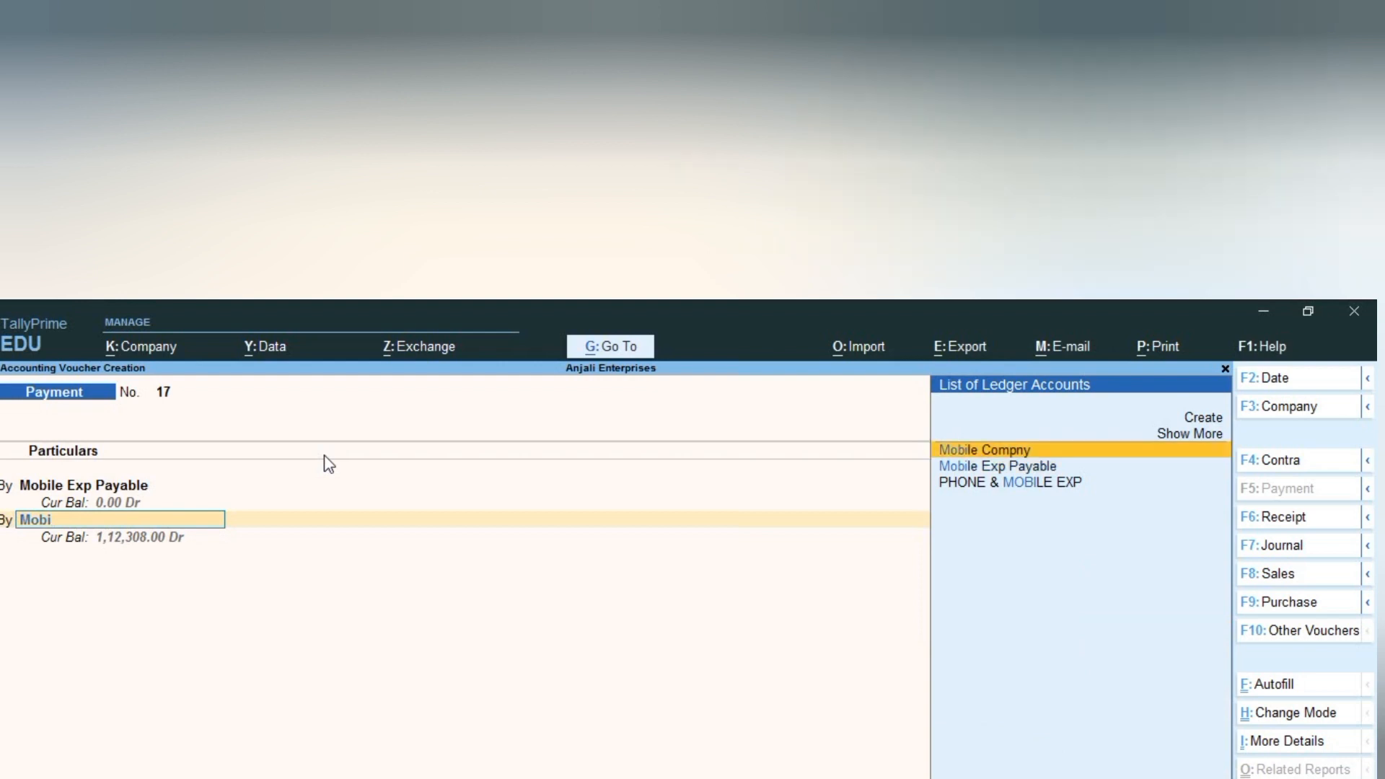
key(Down)
key(Down)
key(Return)
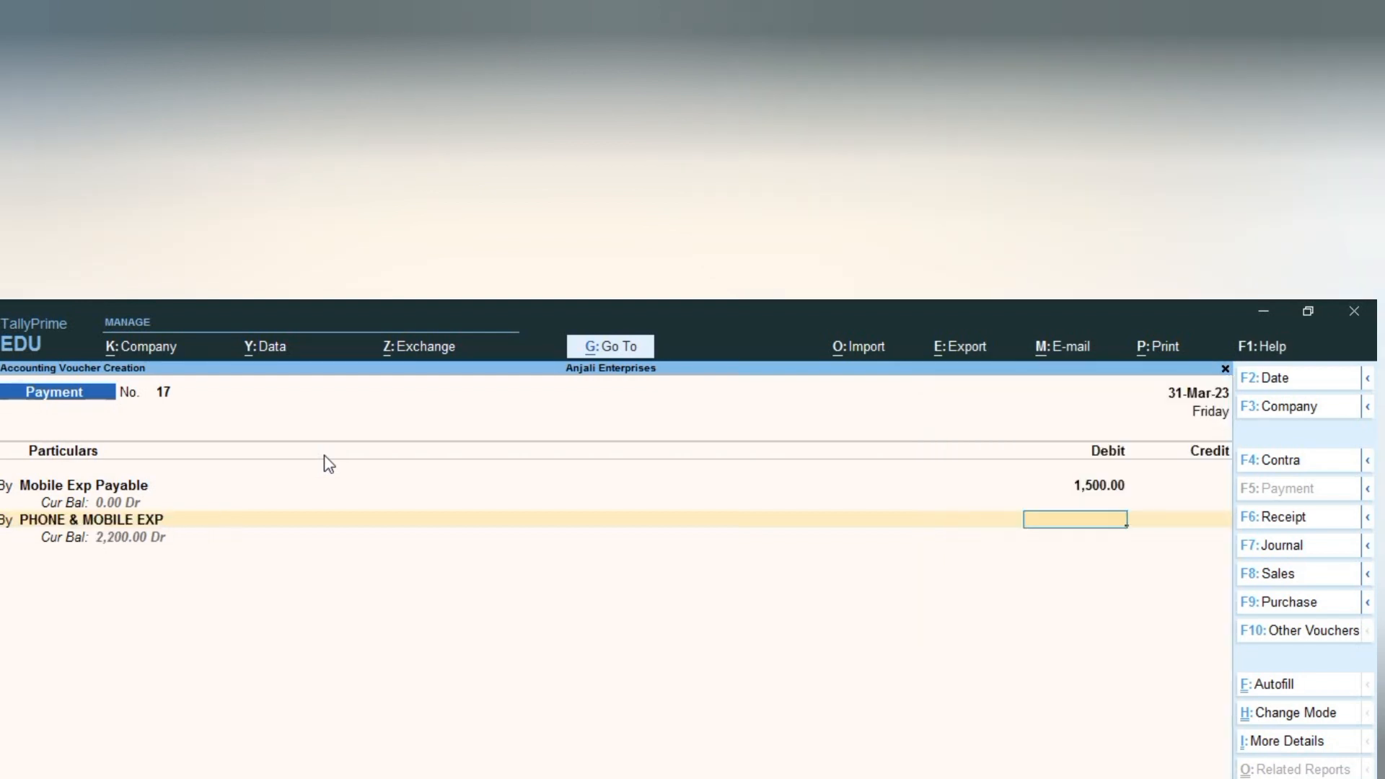
text(500)
key(Return)
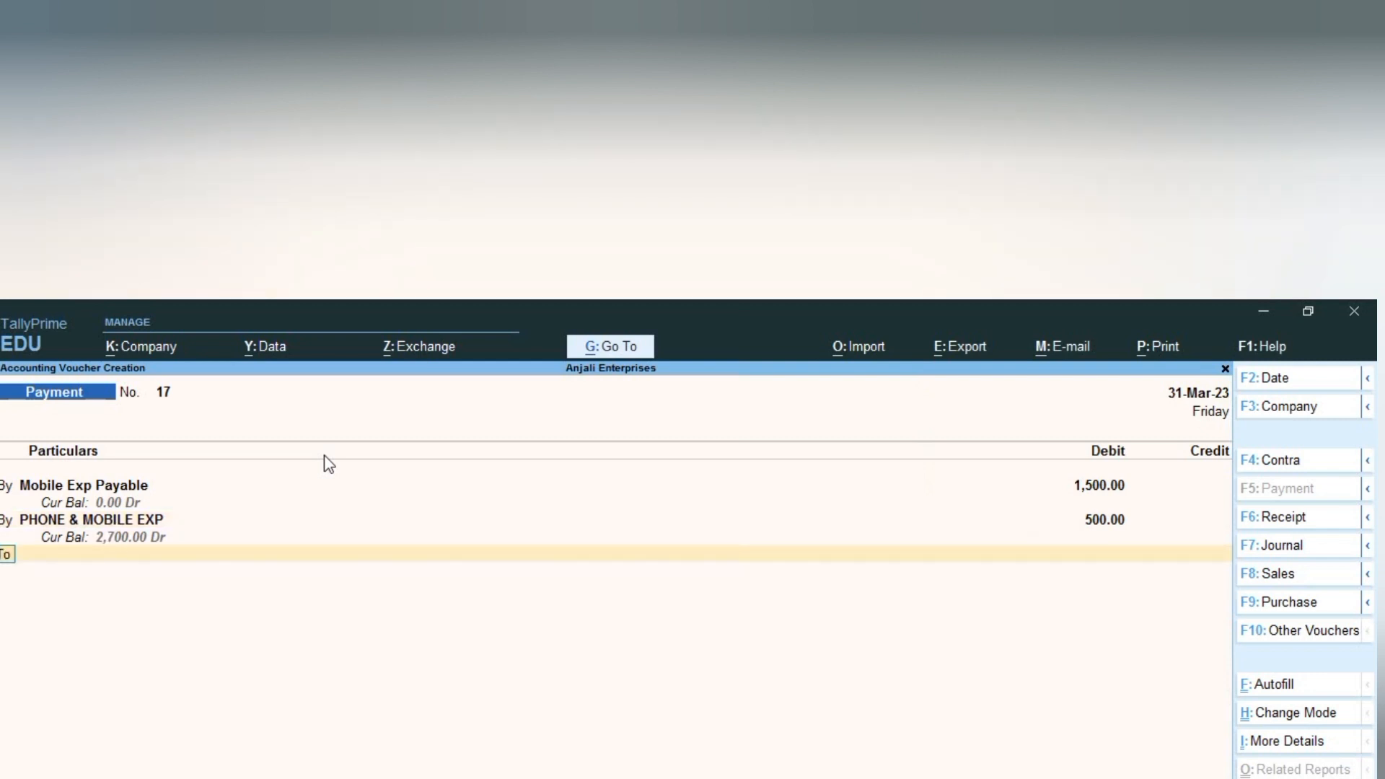
Step: Credit Cash with 2,000 in the payment voucher and save it
key(Return)
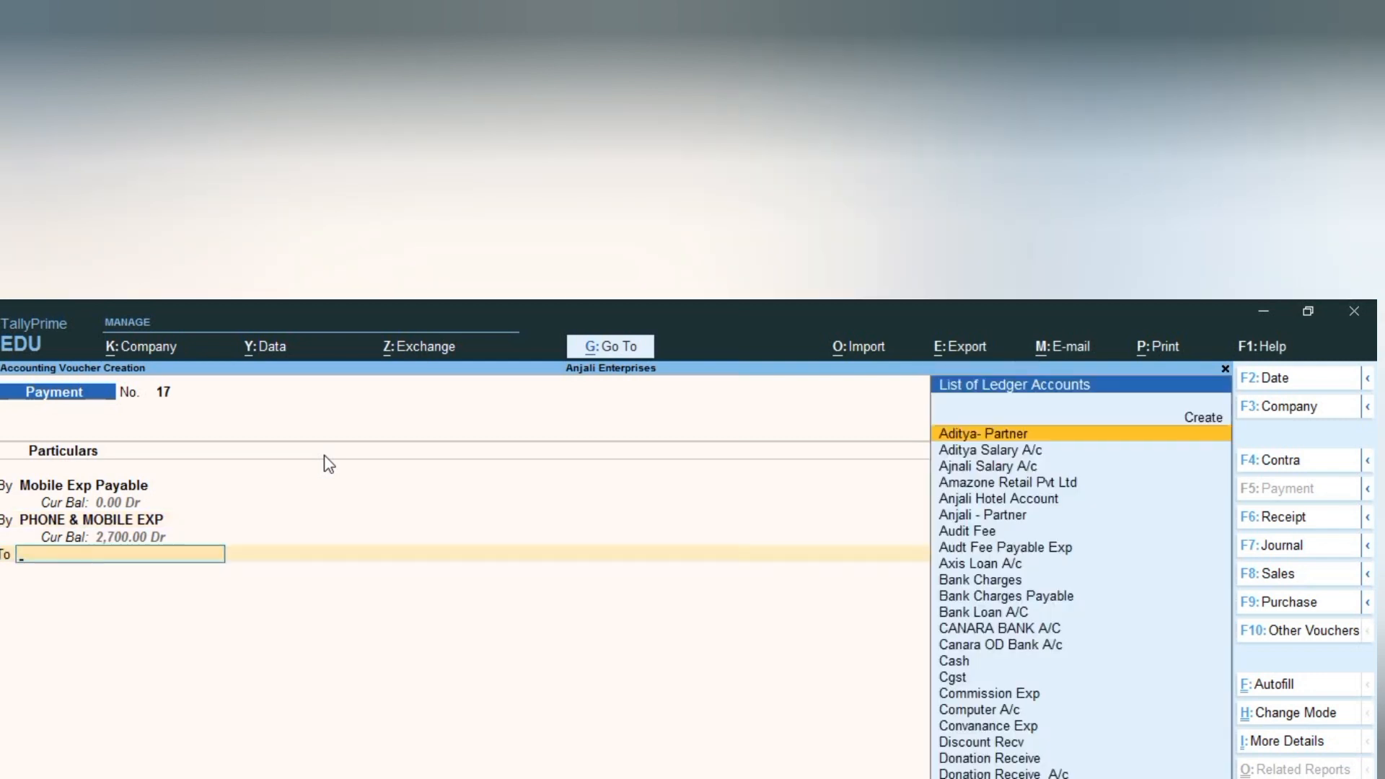
text(cash)
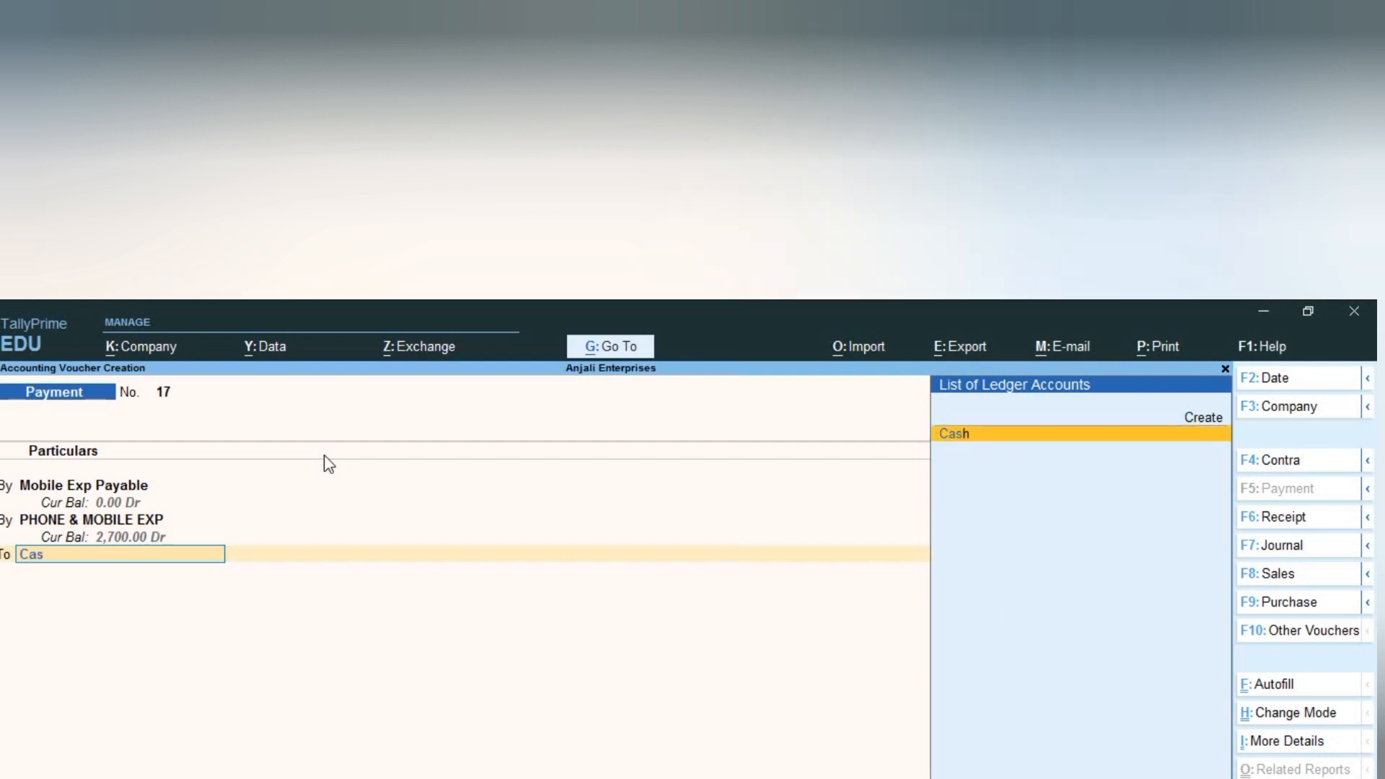
key(Return)
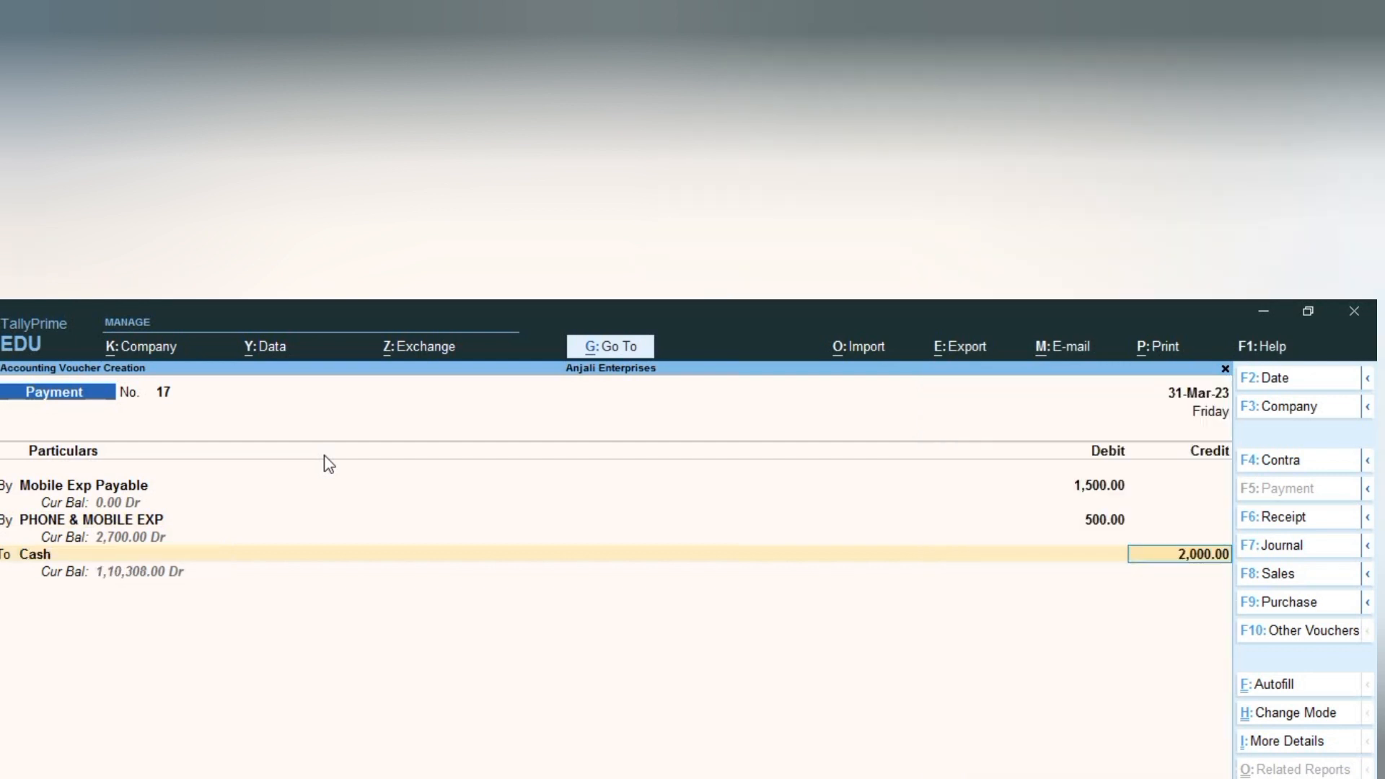
key(ctrl)
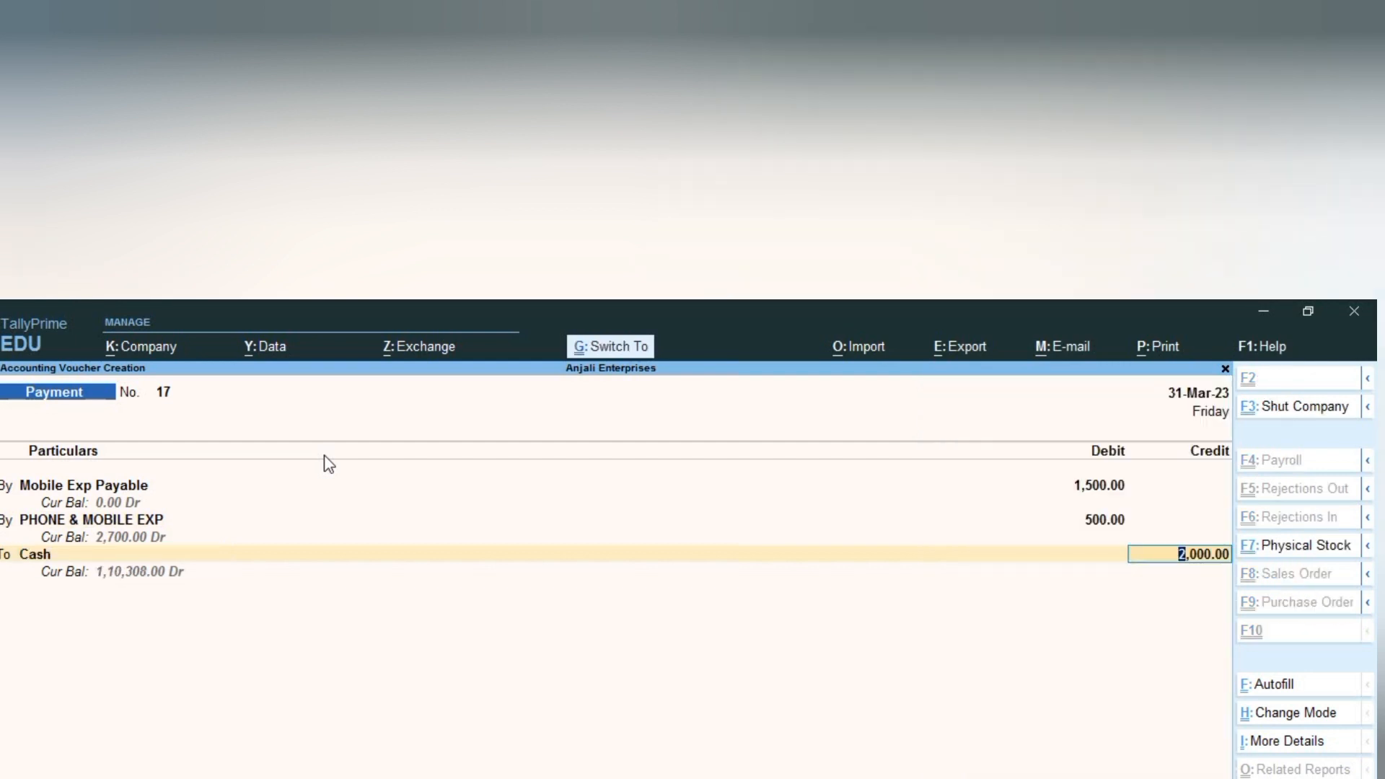
key(ctrl+a)
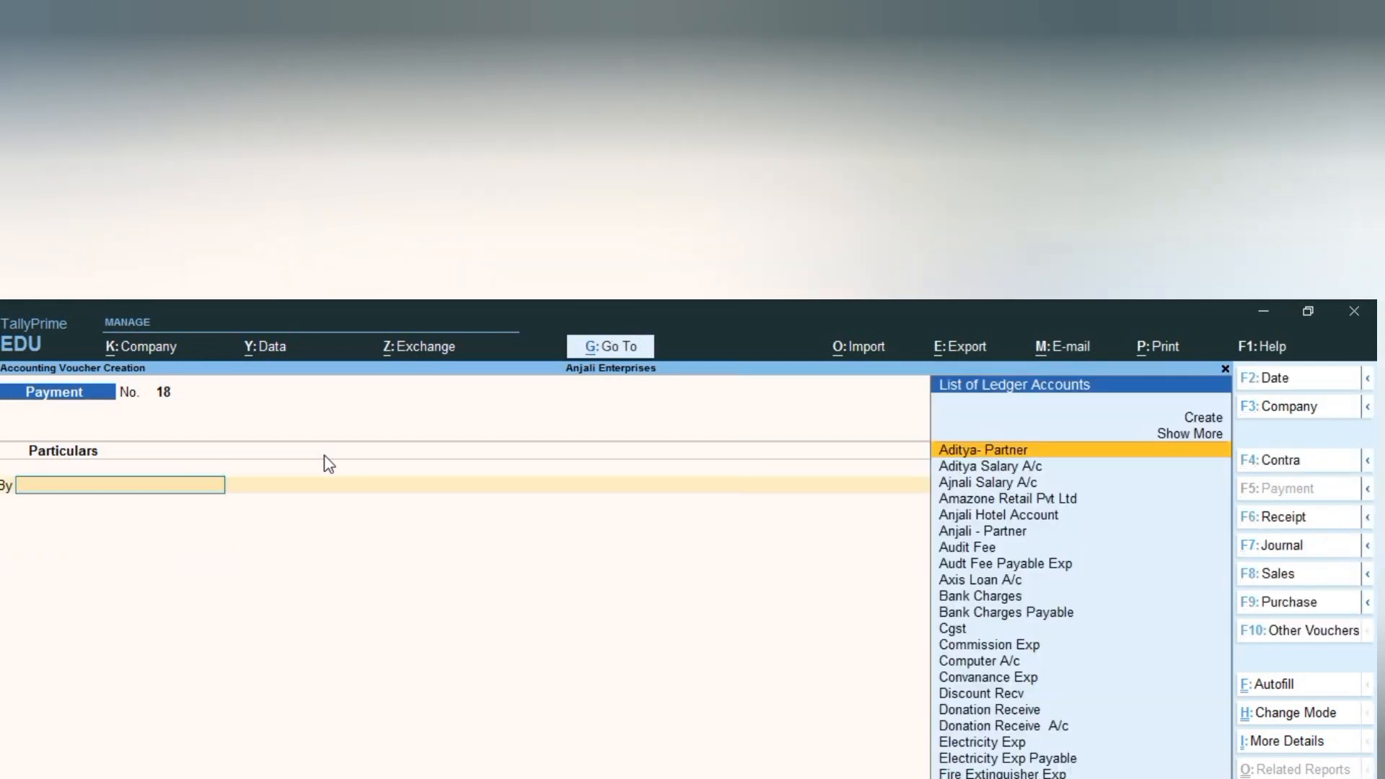
Step: Open the balance sheet and drill into Current Liabilities to check Provisions after the mobile expense payment
click(608, 347)
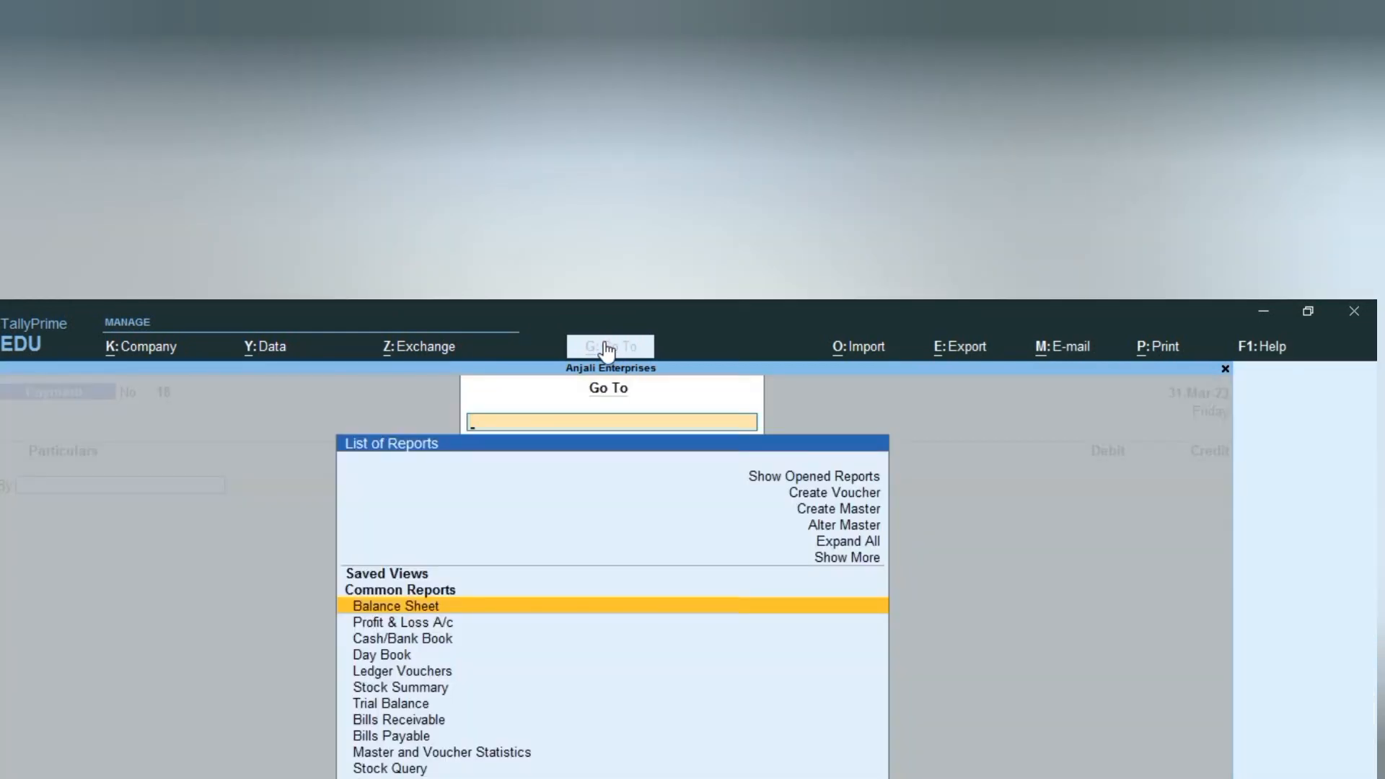
key(Return)
key(Down)
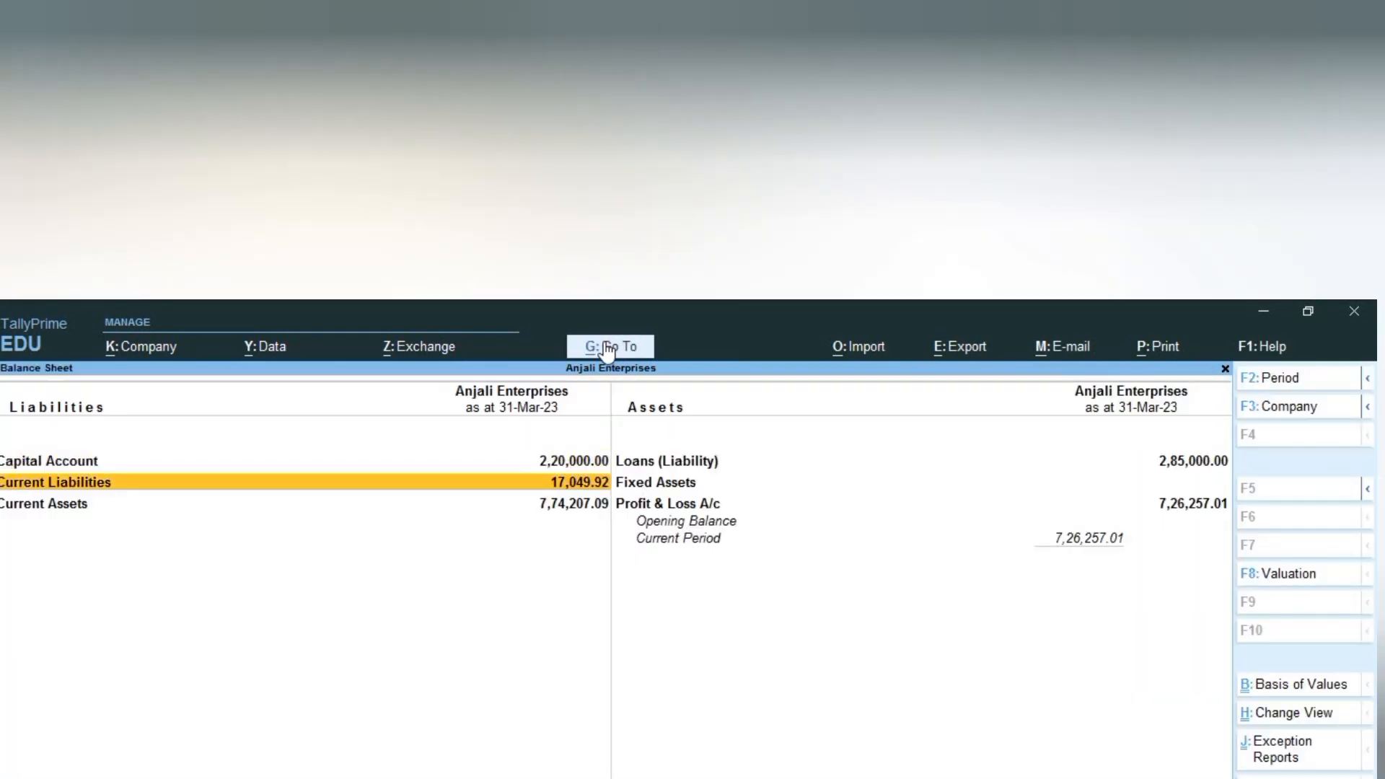
key(Return)
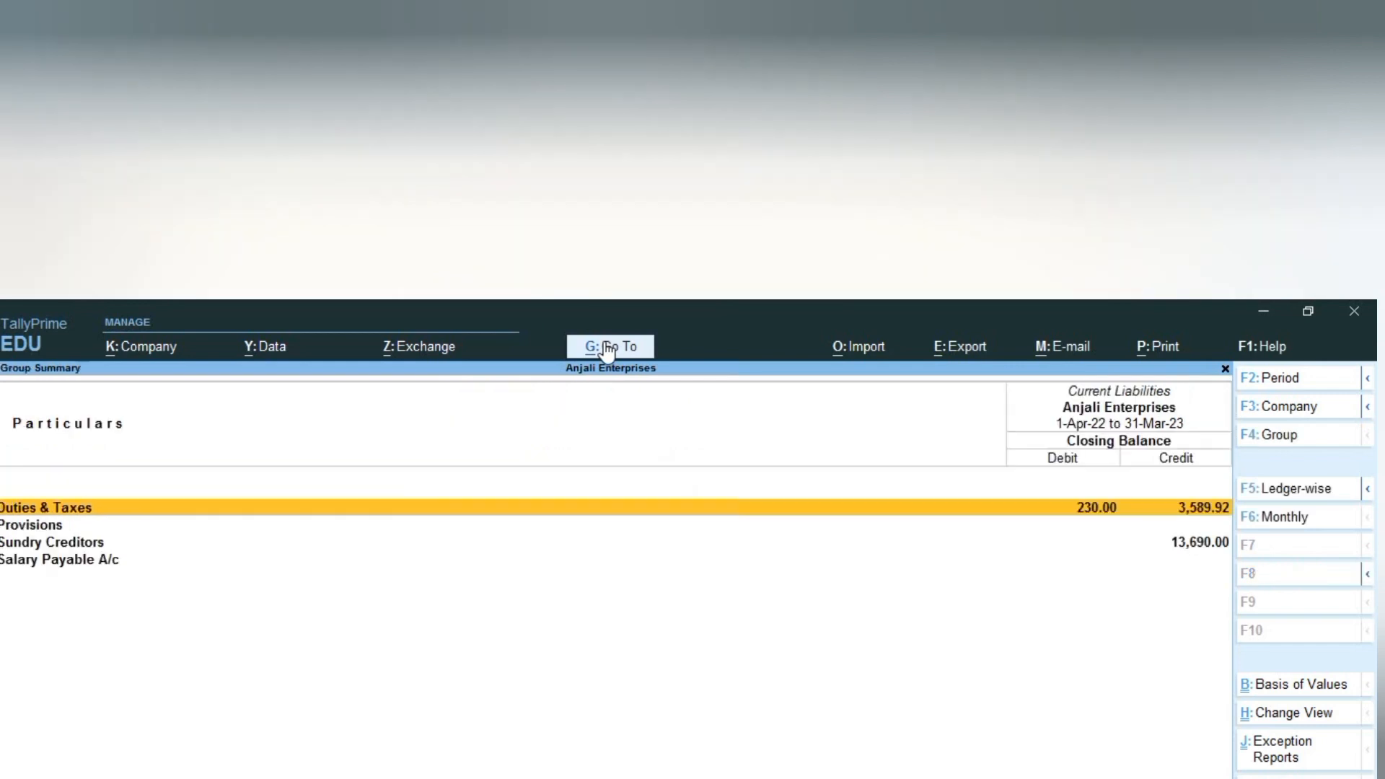
key(Down)
key(space)
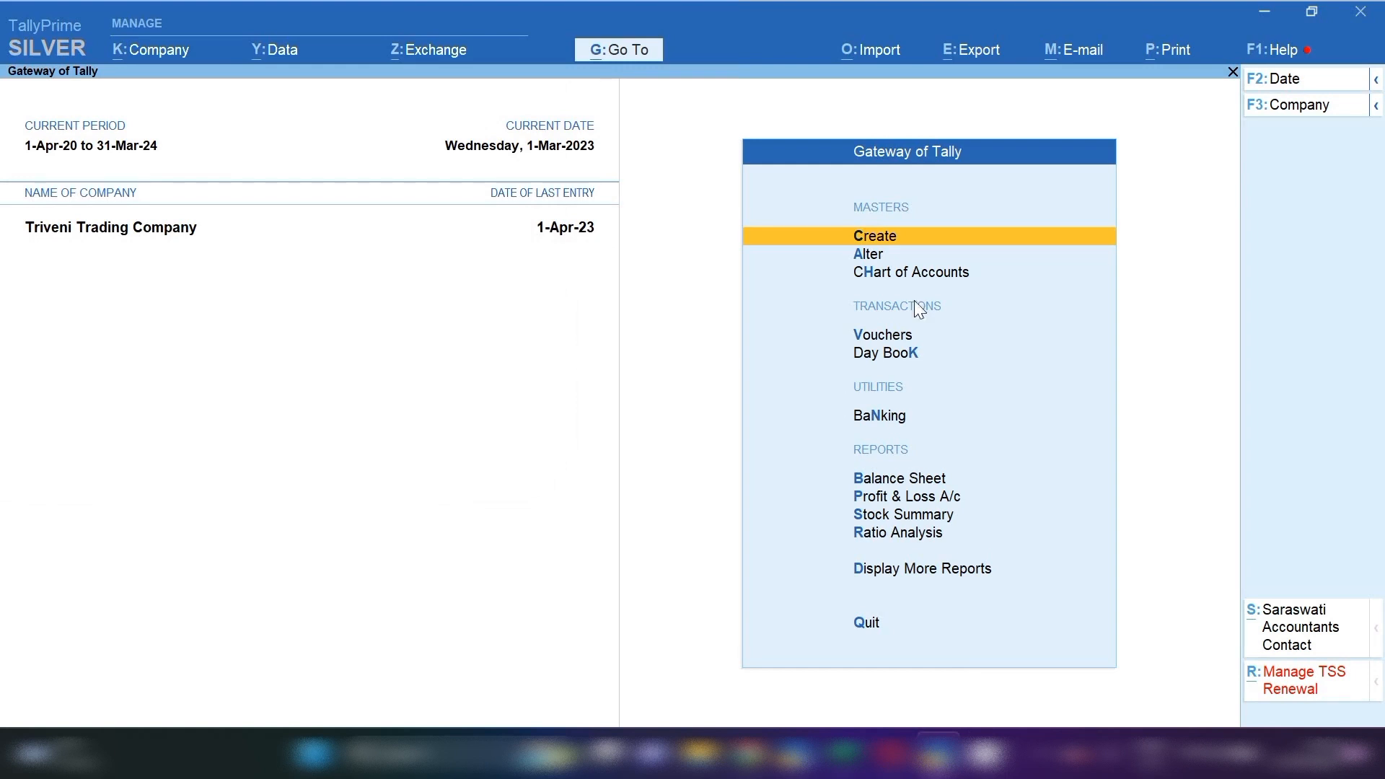
Step: Open the Rent Expenses ledger of Triveni Trading Company for alteration, review its group and GST applicability, and leave without changes
click(864, 260)
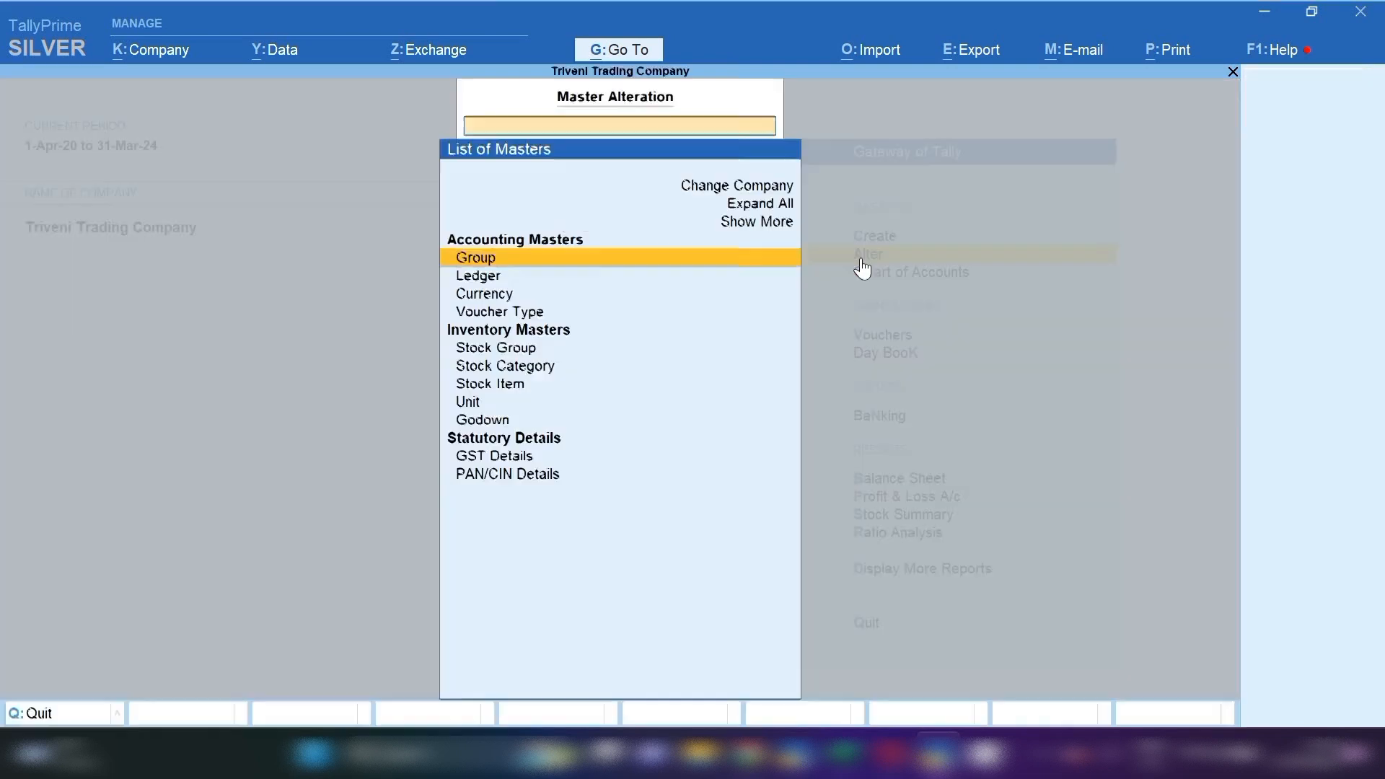
key(Down)
key(Return)
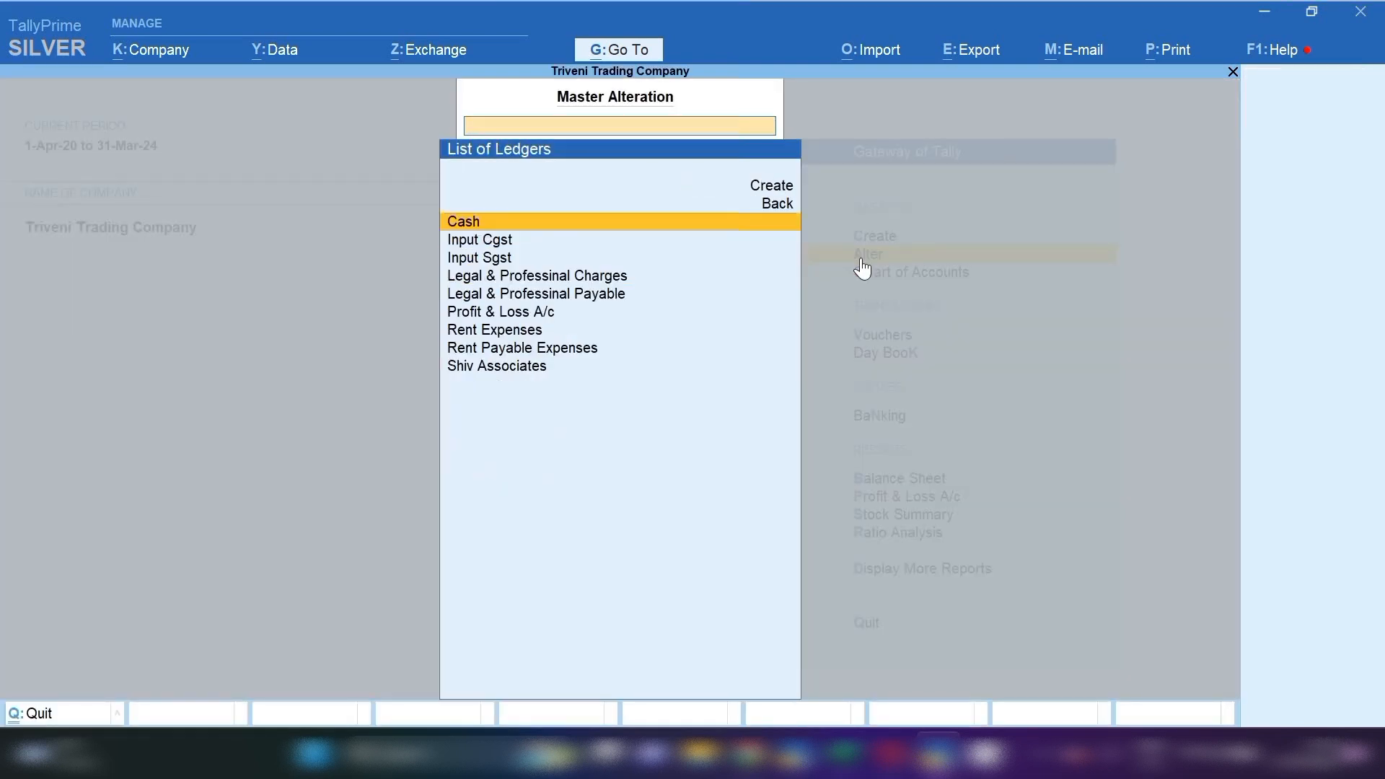
text(Re)
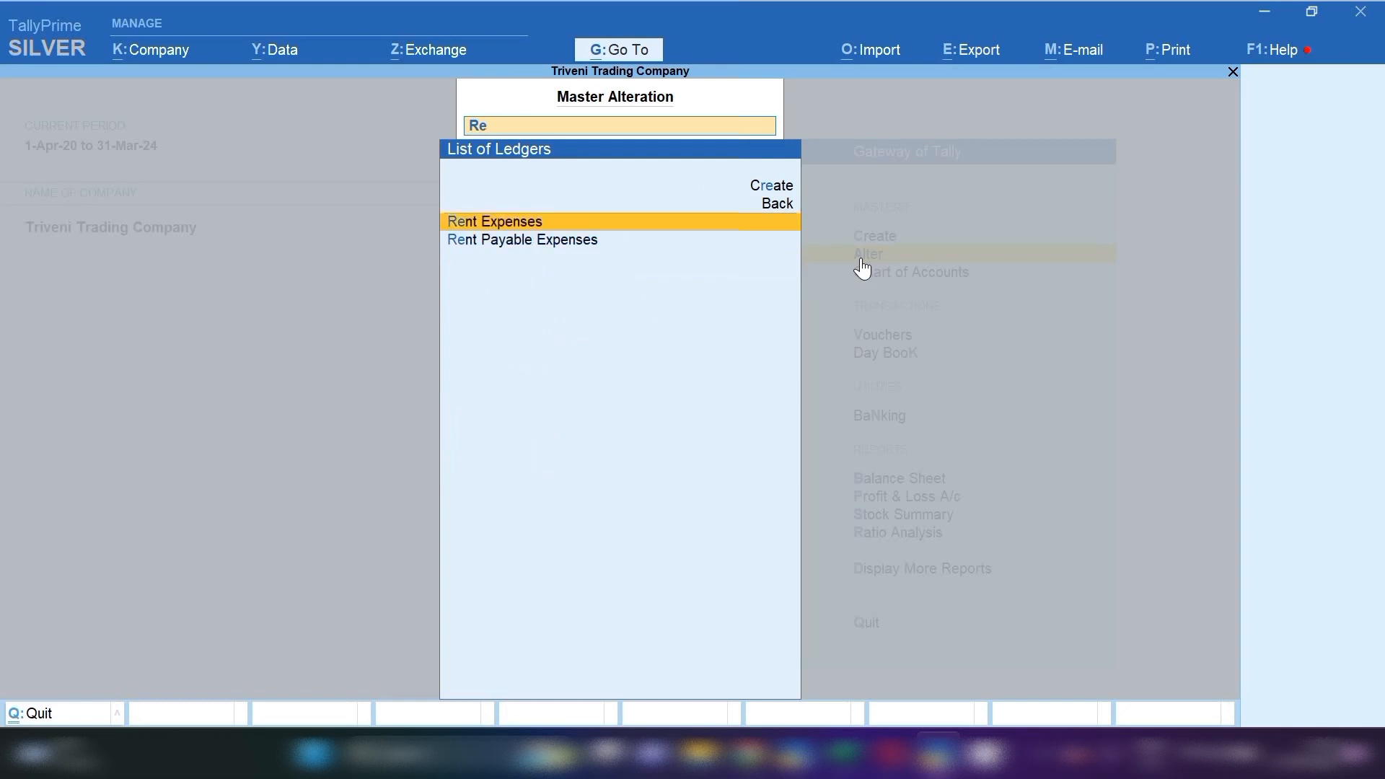
key(Return)
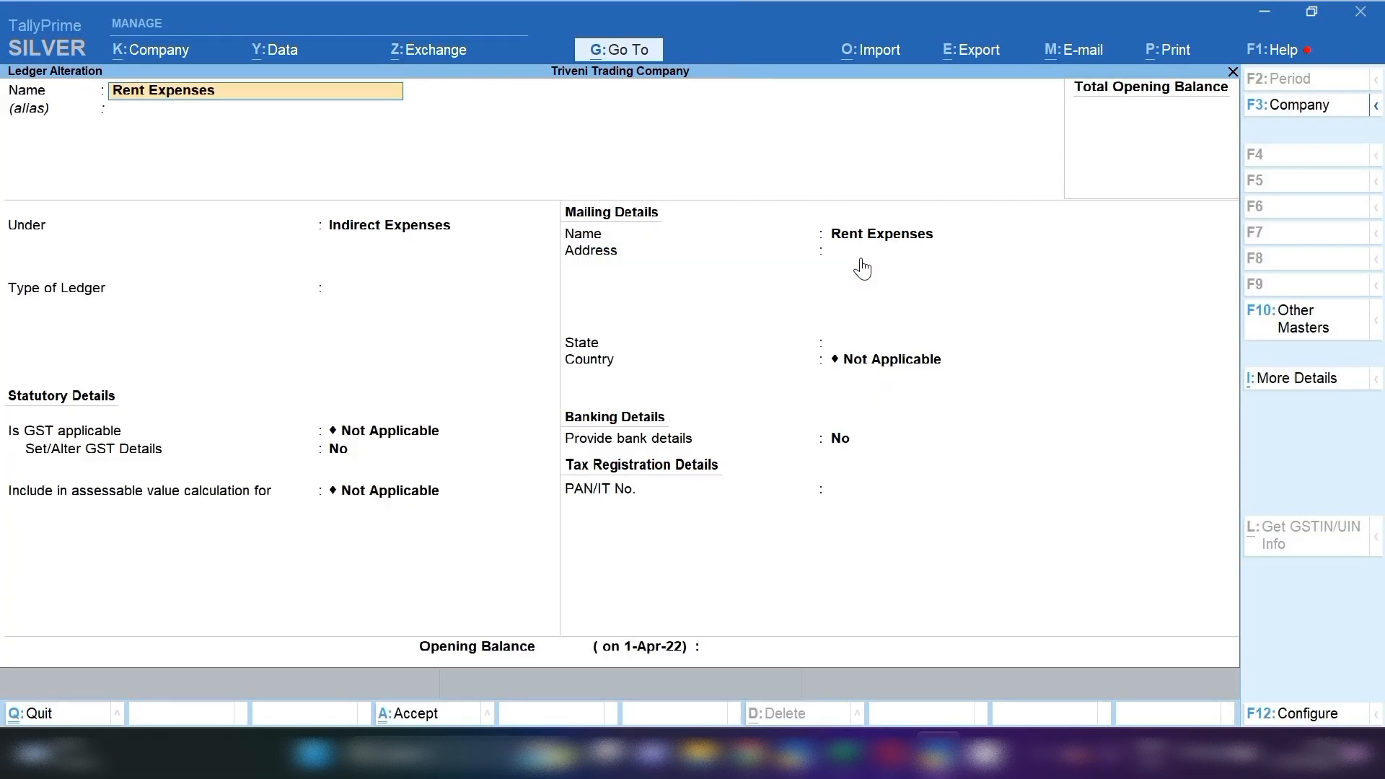
key(Return)
key(Return)
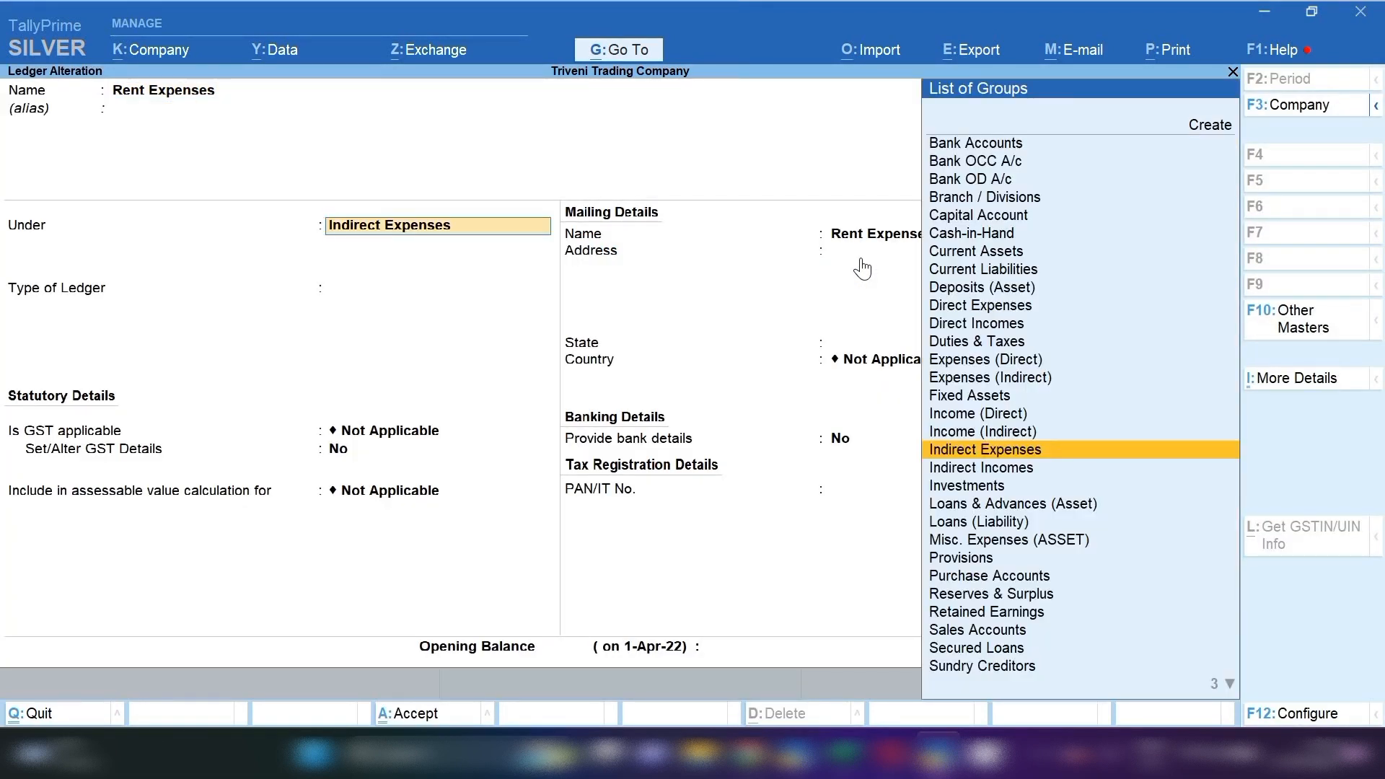
key(Return)
key(Return)
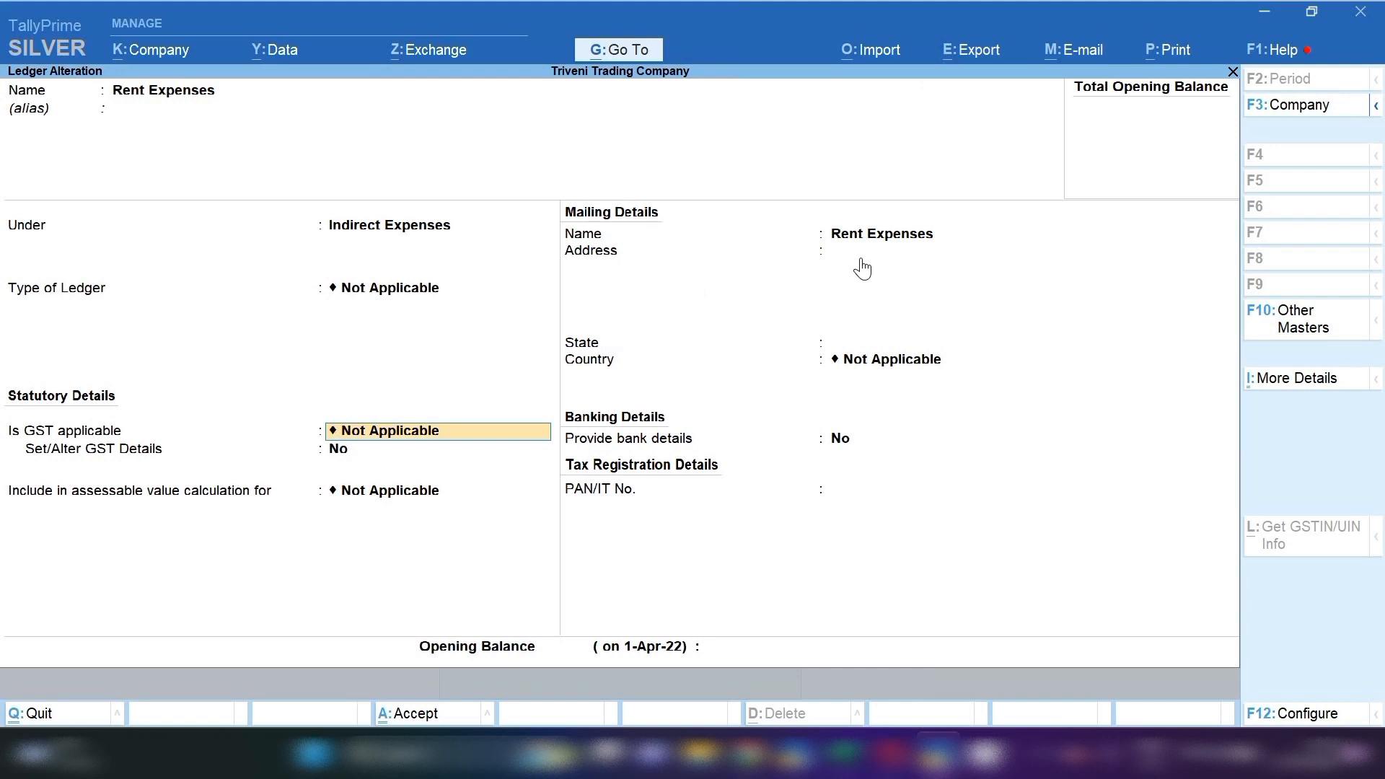
key(space)
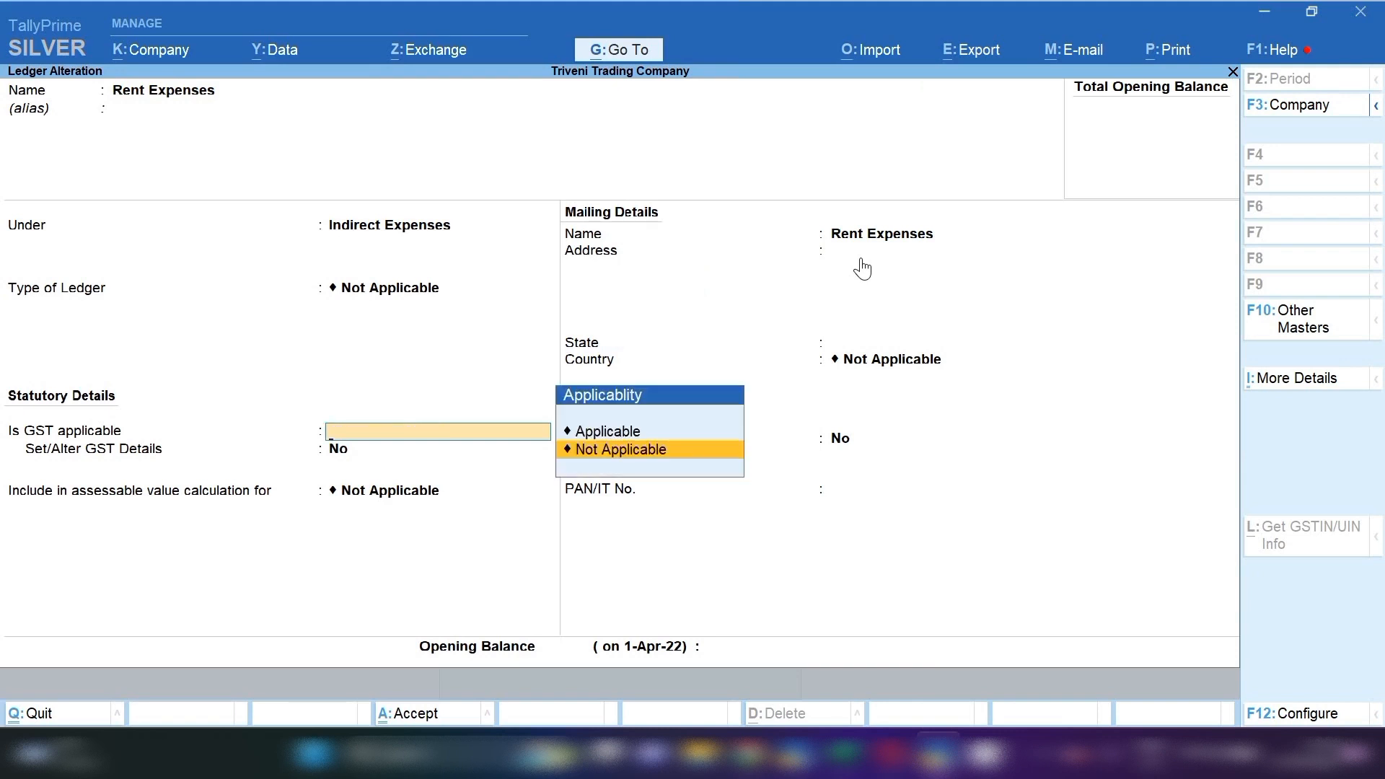
key(Escape)
key(y)
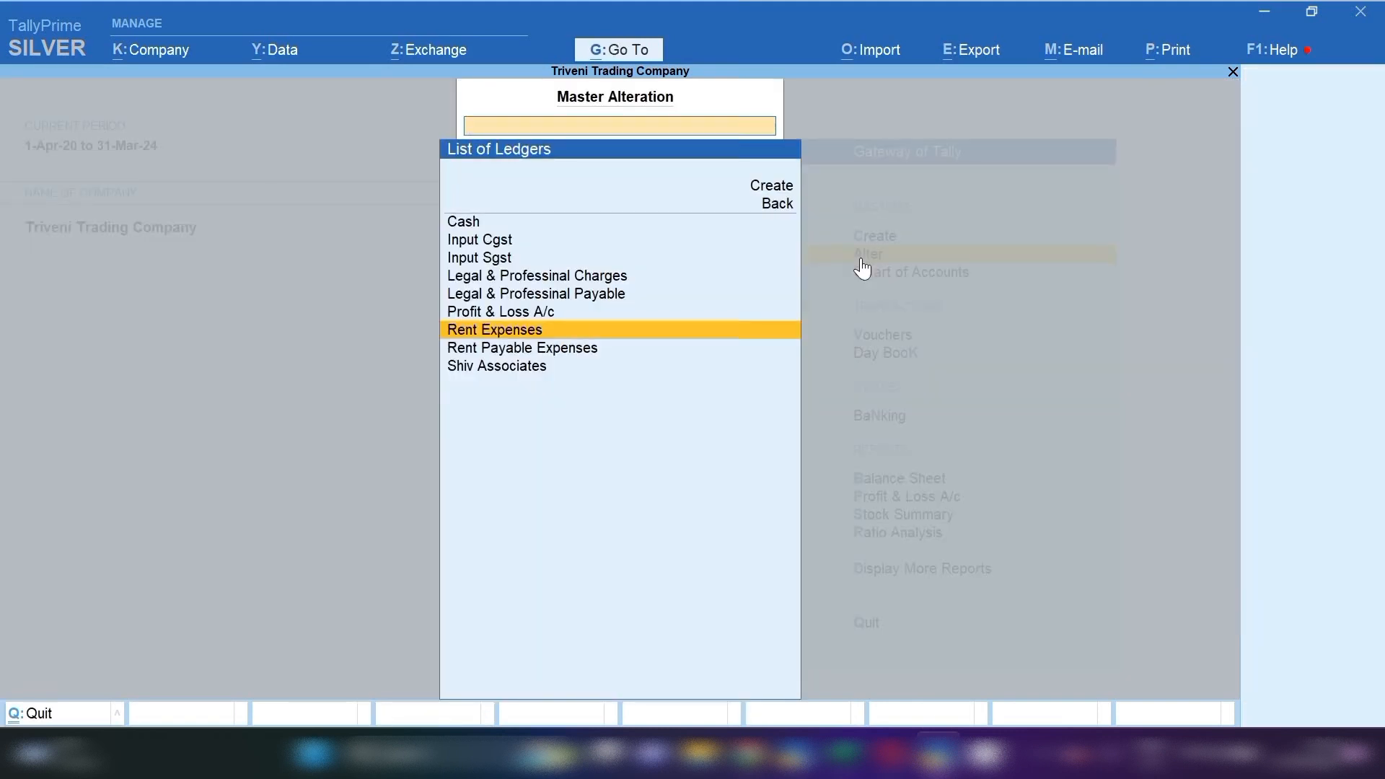
Step: Open the Rent Payable Expenses ledger for alteration, review its group, and return to the Gateway of Tally
key(Down)
key(Return)
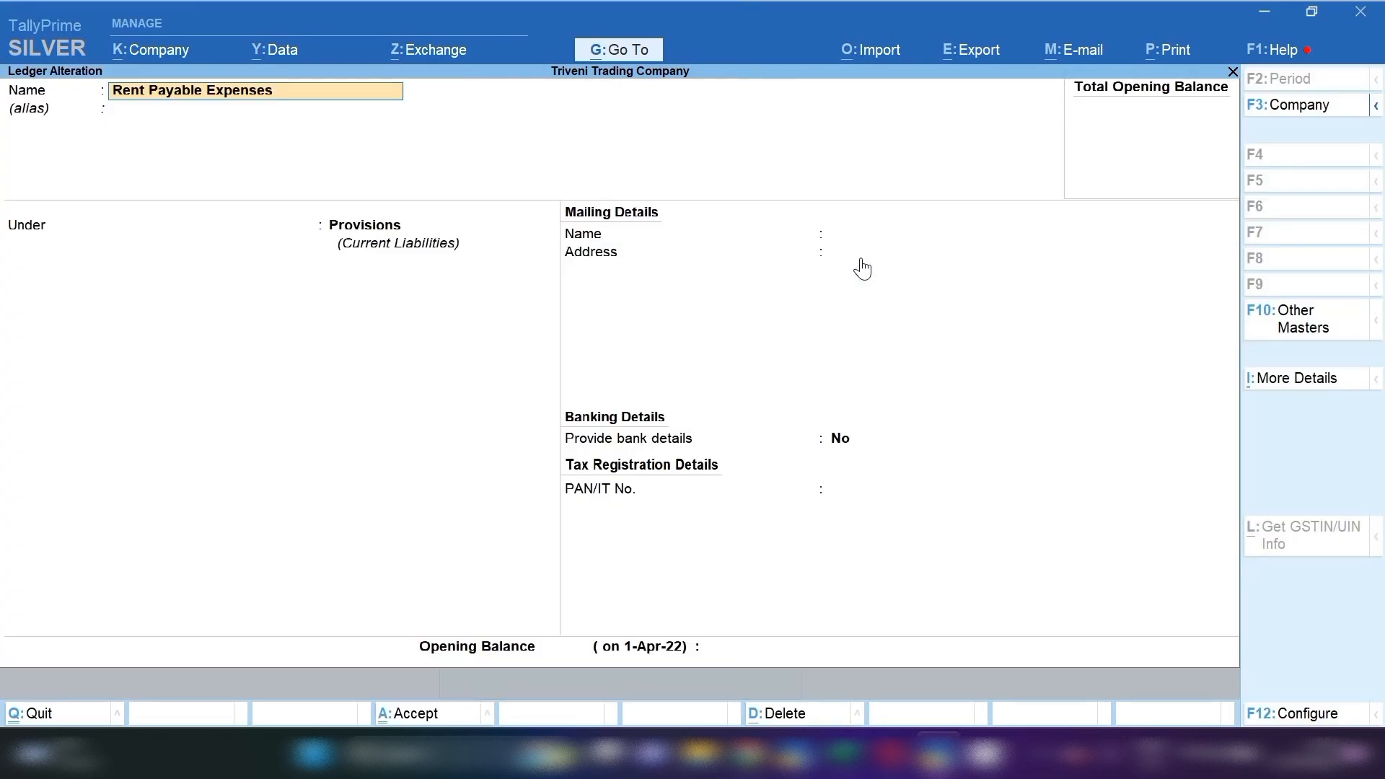
key(Return)
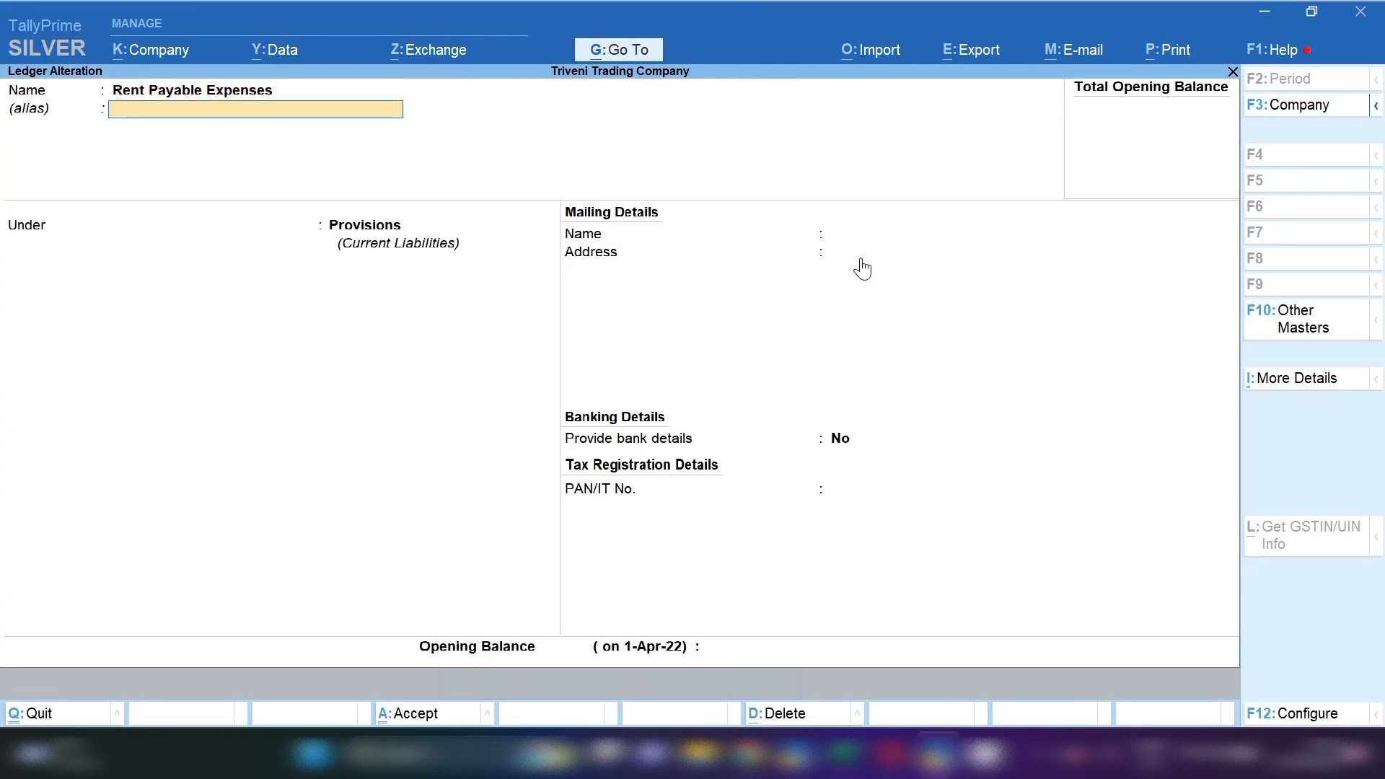
key(Return)
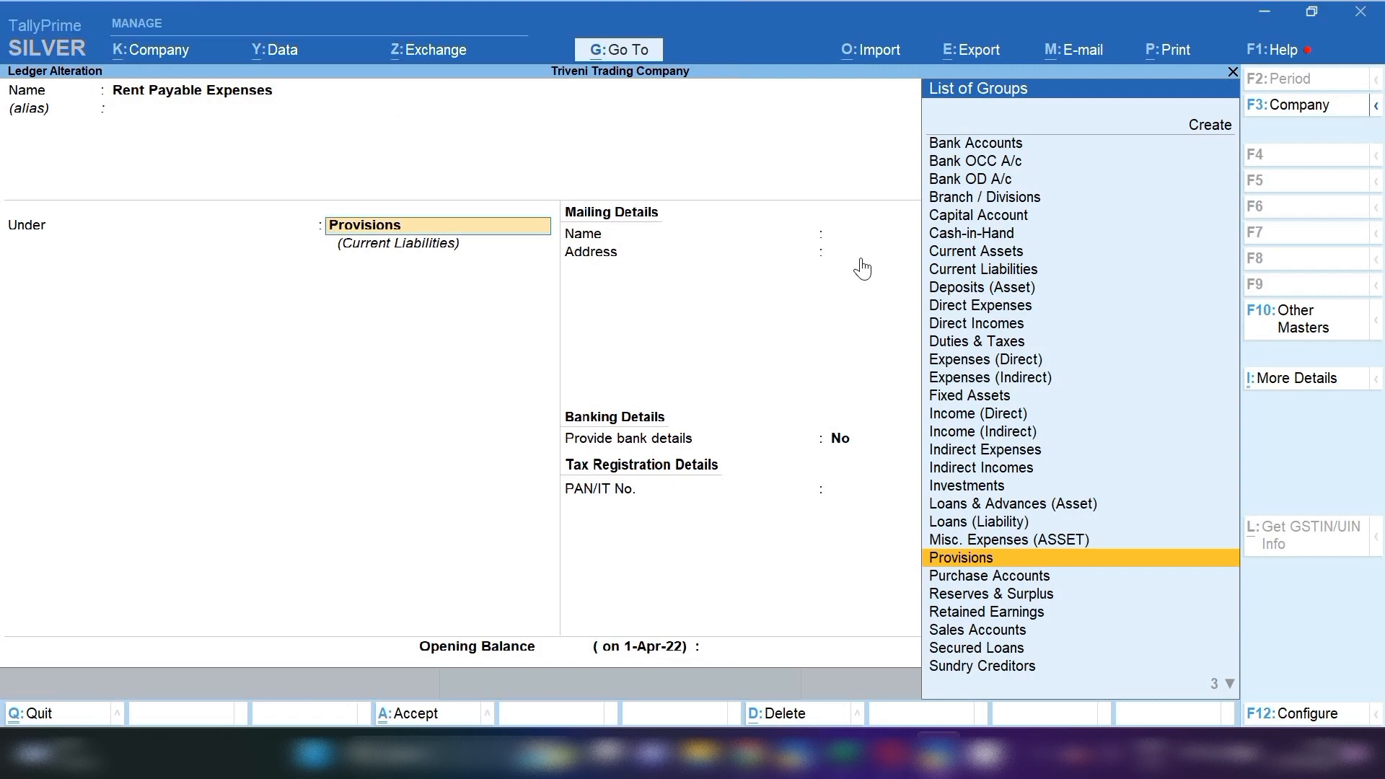
key(space)
key(Escape)
key(y)
key(Escape)
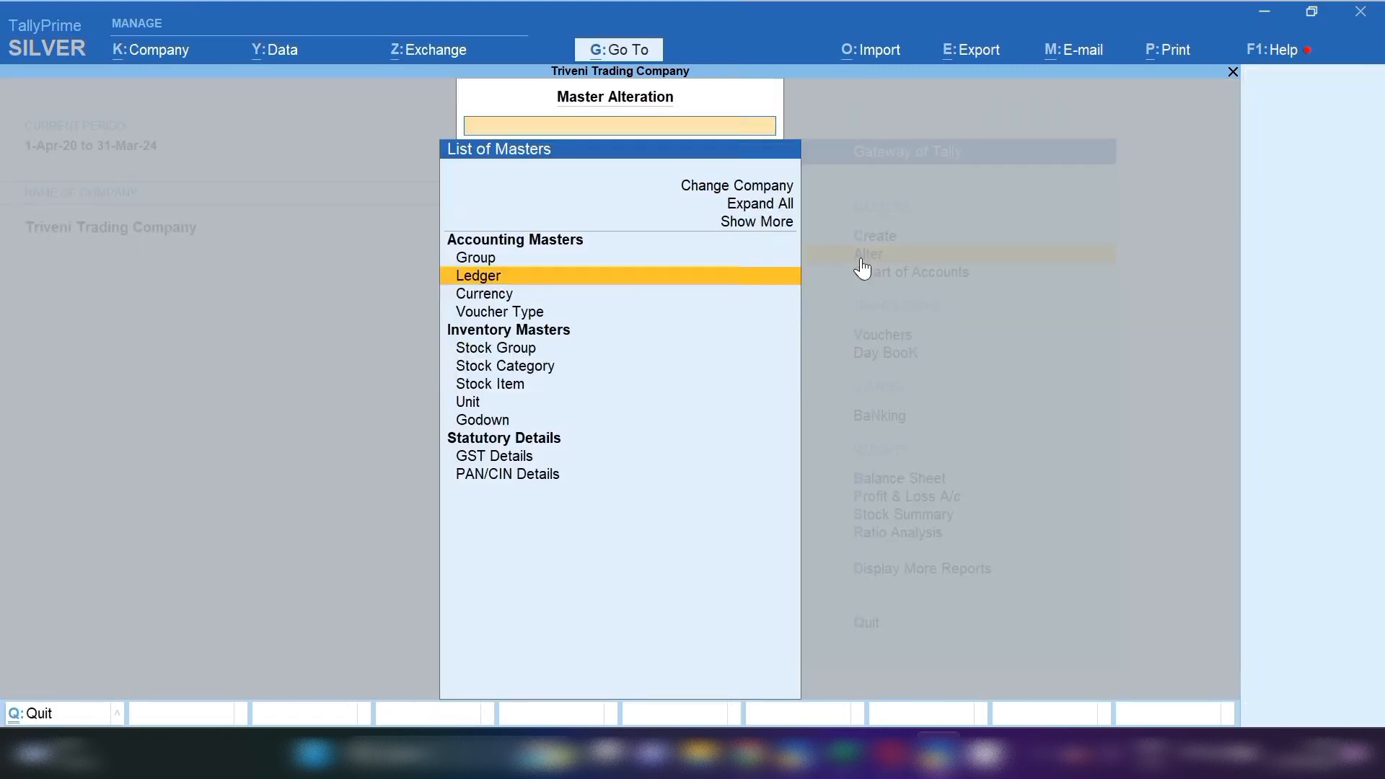
key(Escape)
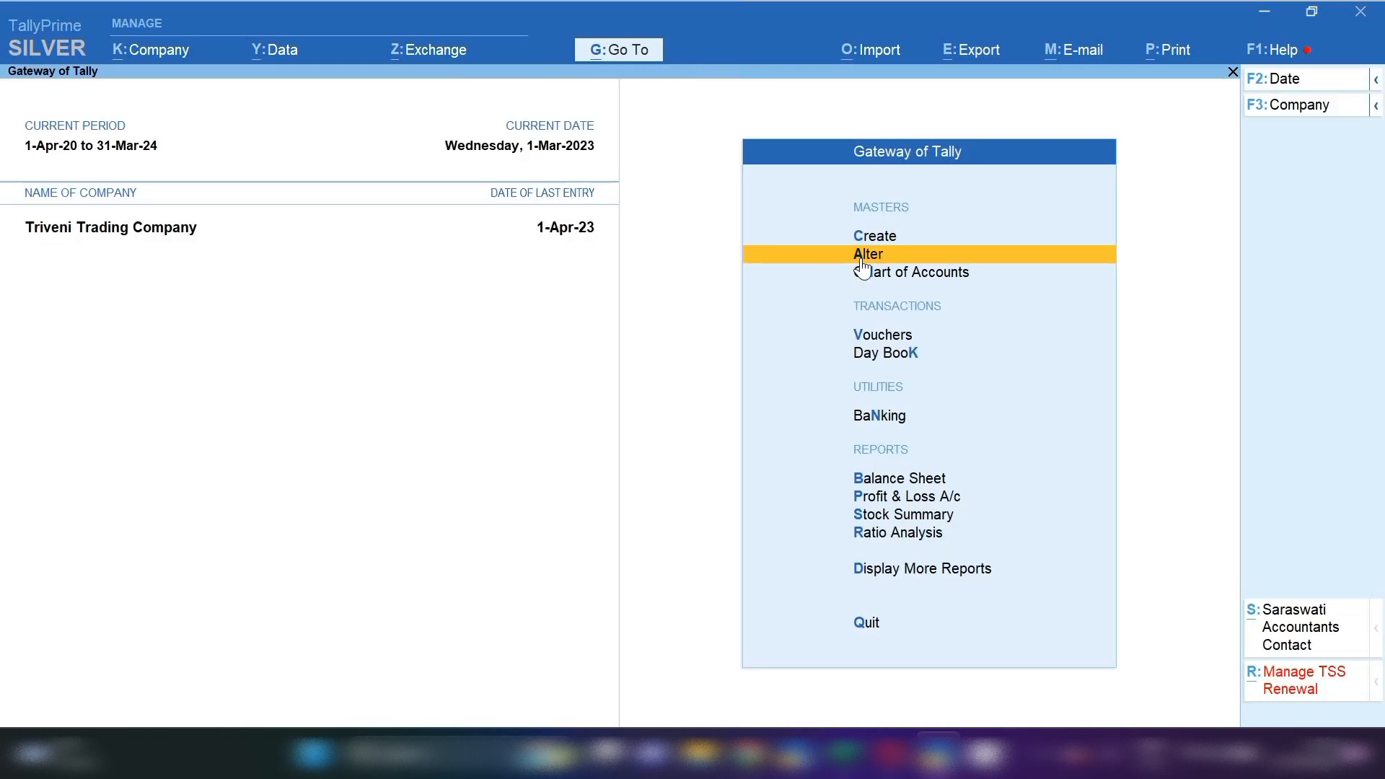
Step: Open the Rent Expenses ledger's voucher report and set its period to 1-Apr-22 through 1-Apr-23
key(d)
text(al)
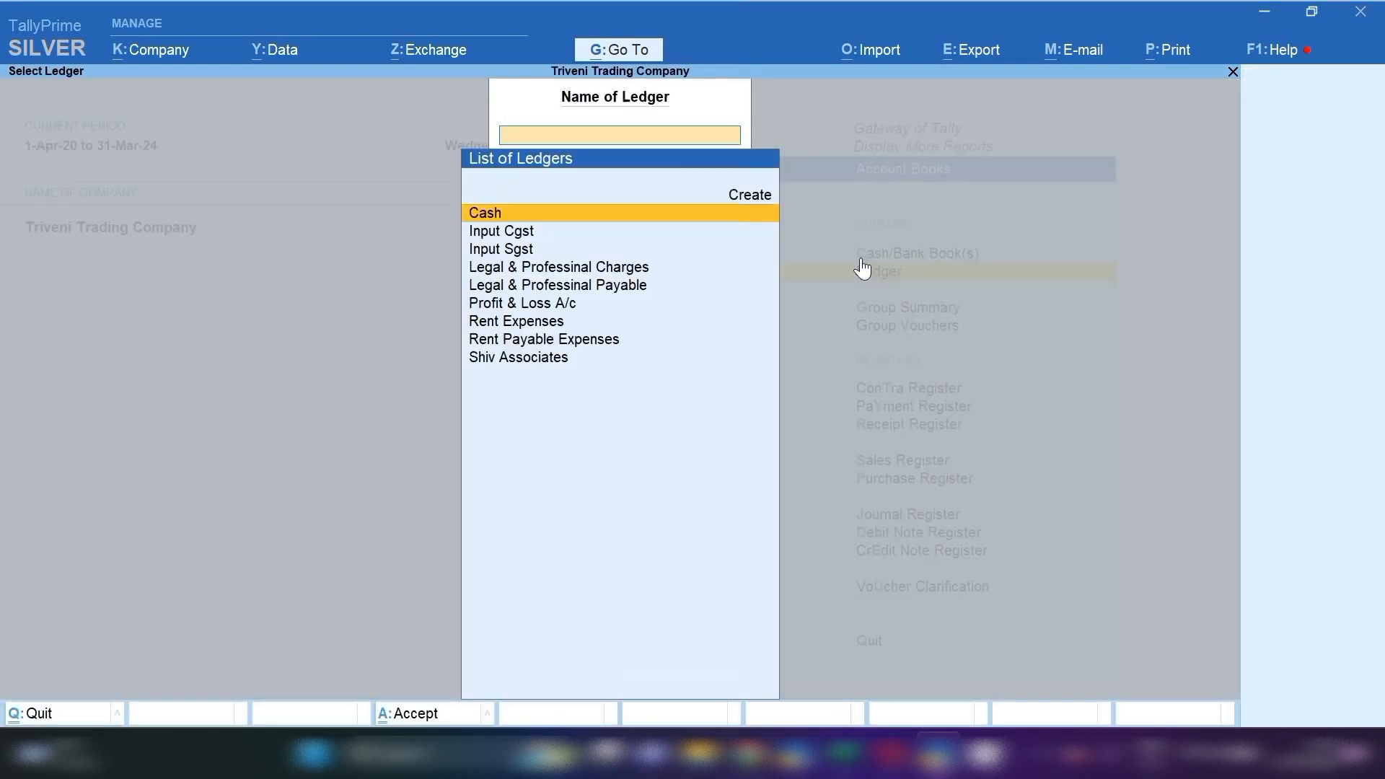
text(Ren)
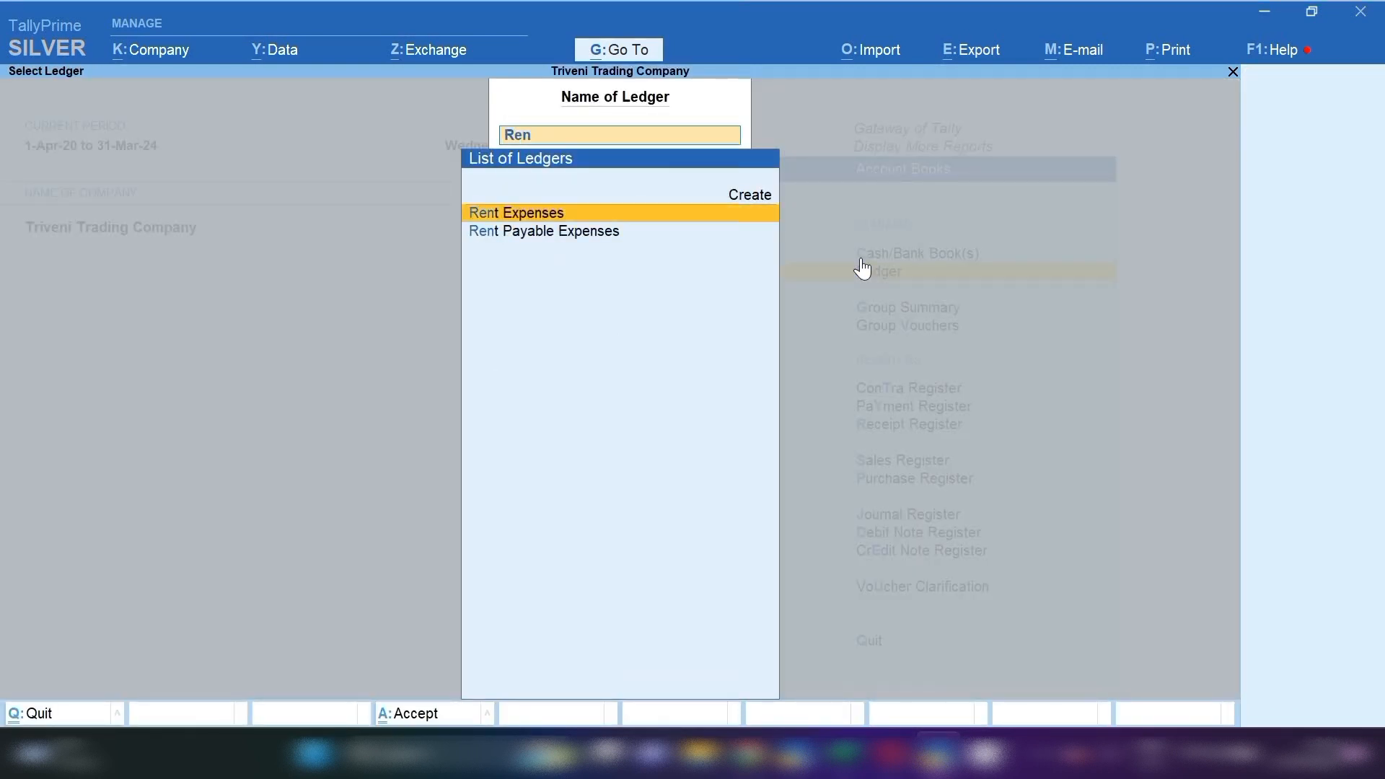
key(Return)
key(F2)
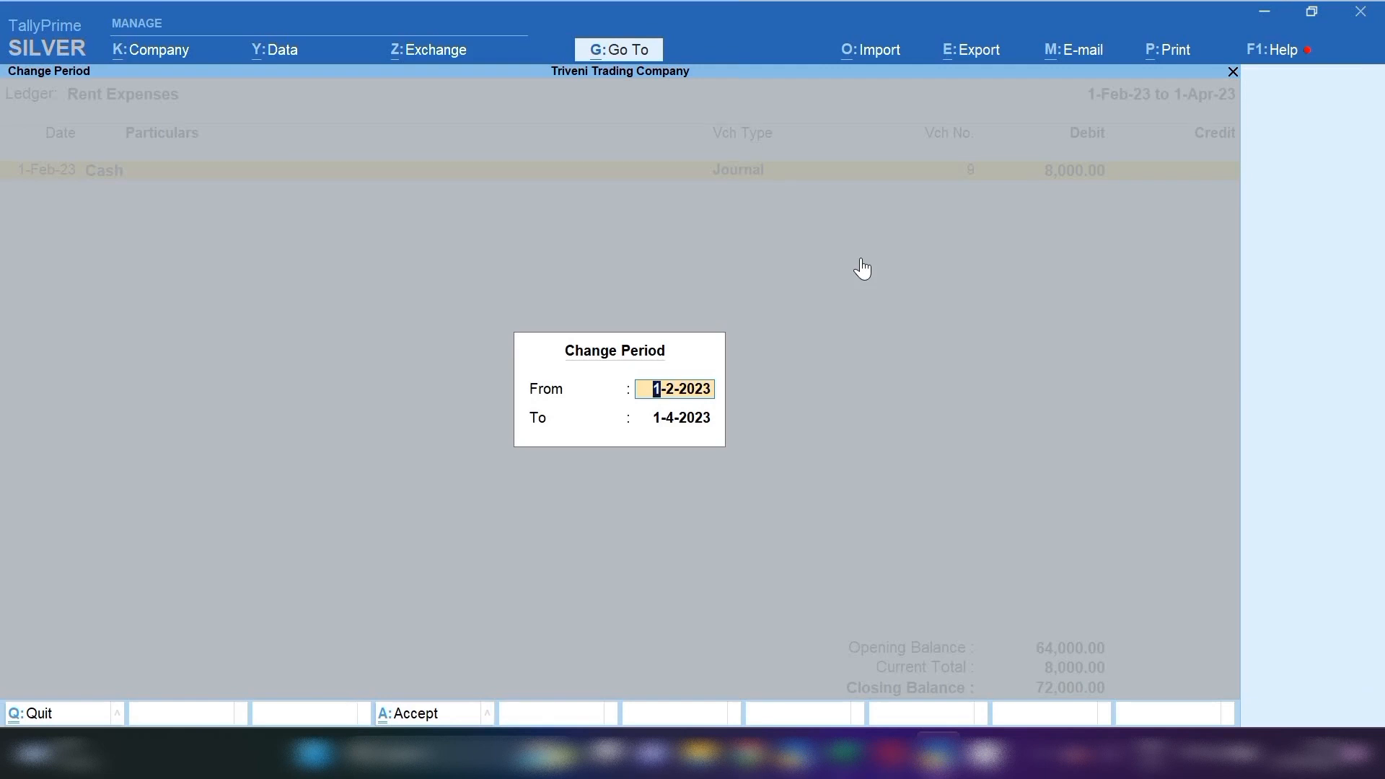
key(BackSpace)
key(Return)
key(BackSpace)
key(Return)
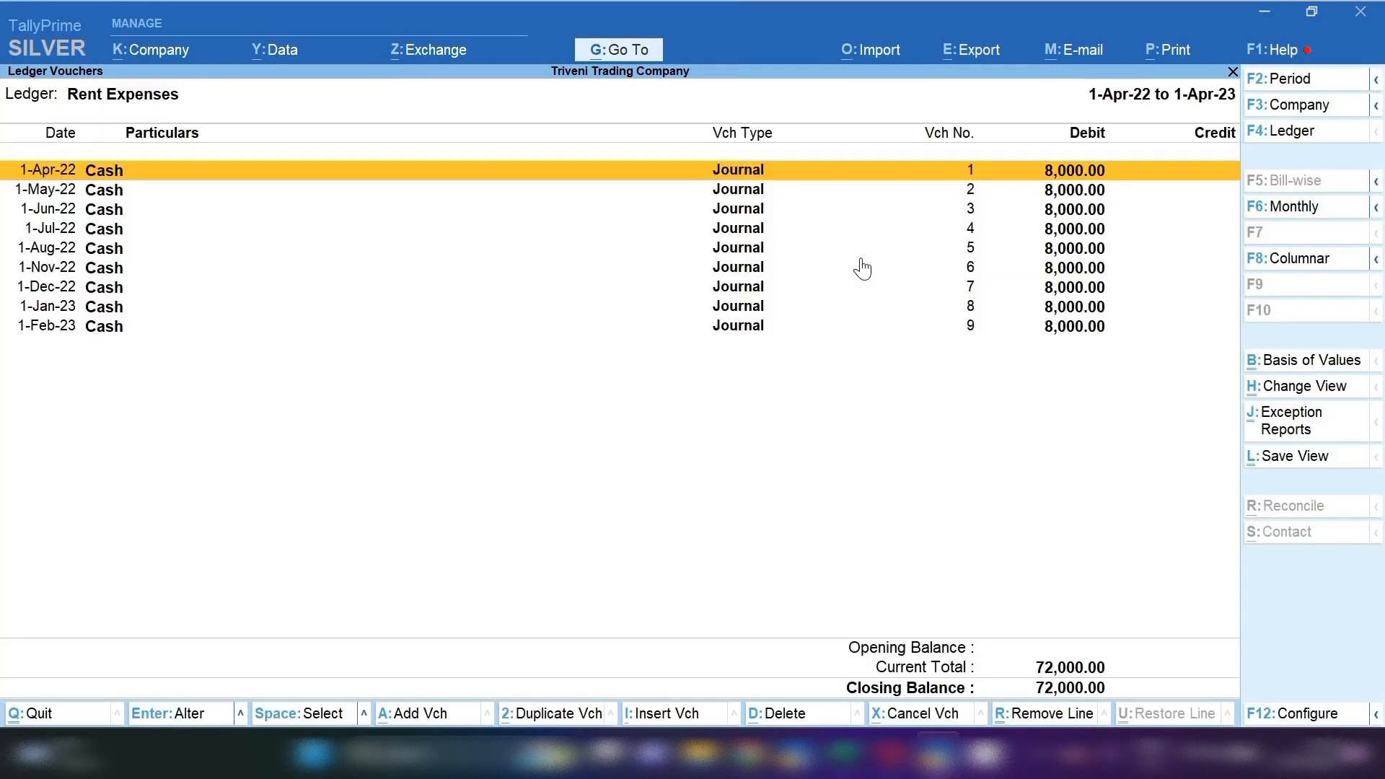
Step: Mark every rent journal entry in the Rent Expenses ledger from 1-Apr-22 through 1-Feb-23
key(space)
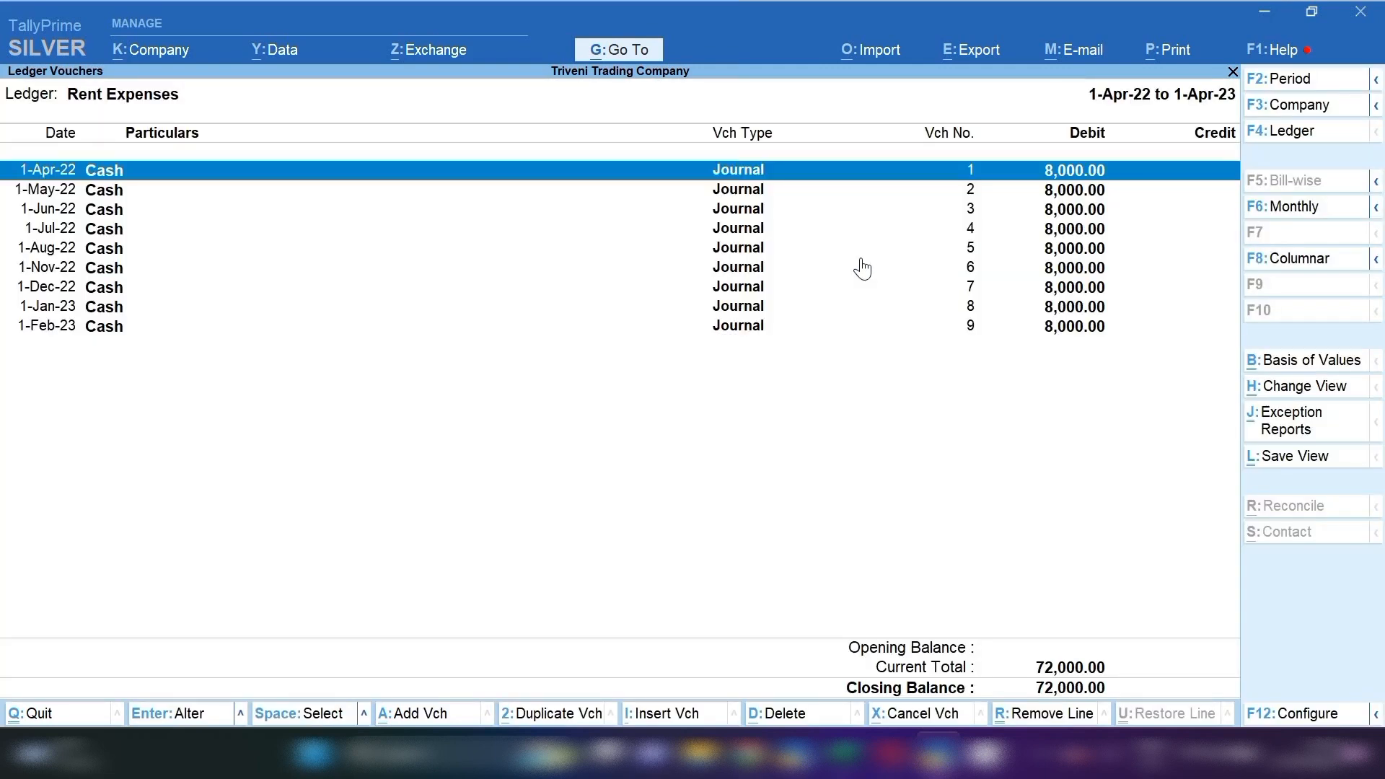
key(Down)
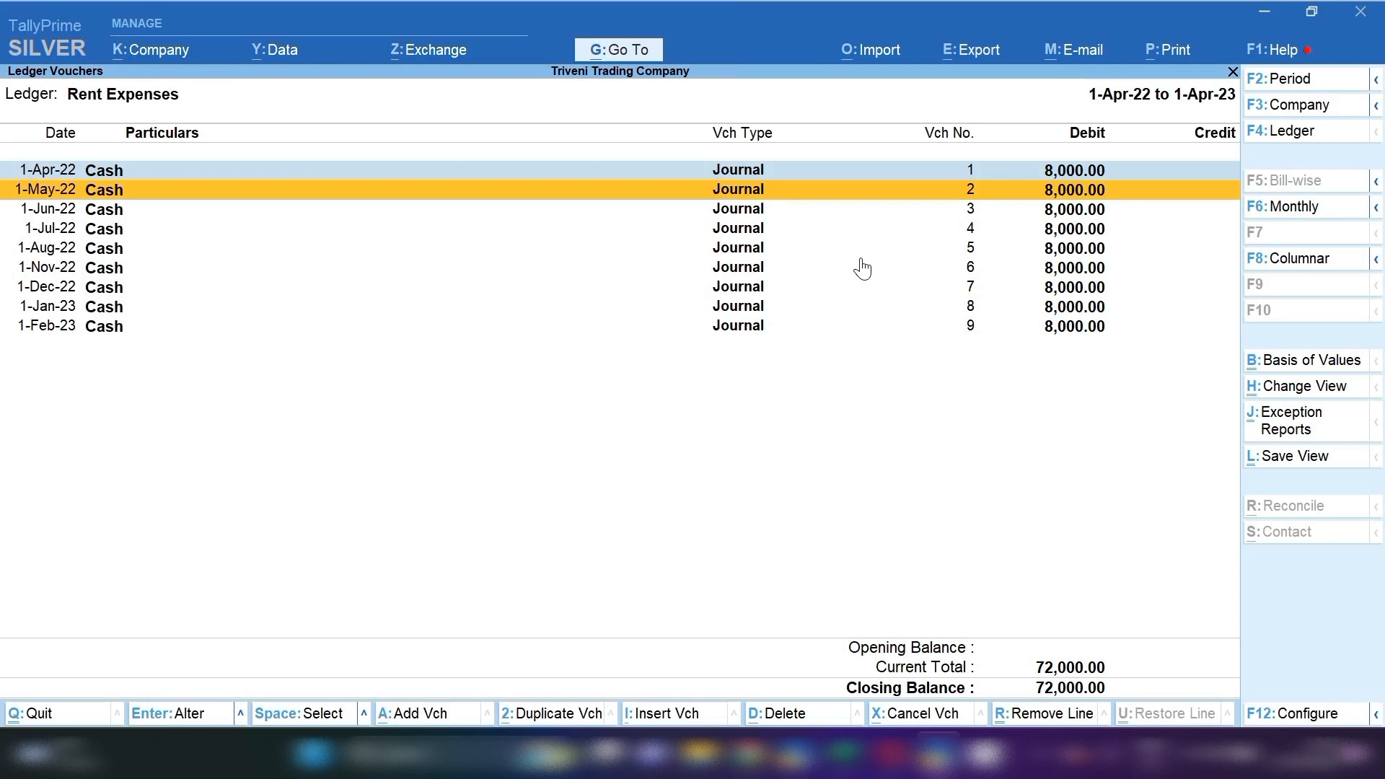
key(space)
key(Down)
key(space)
key(Down)
key(space)
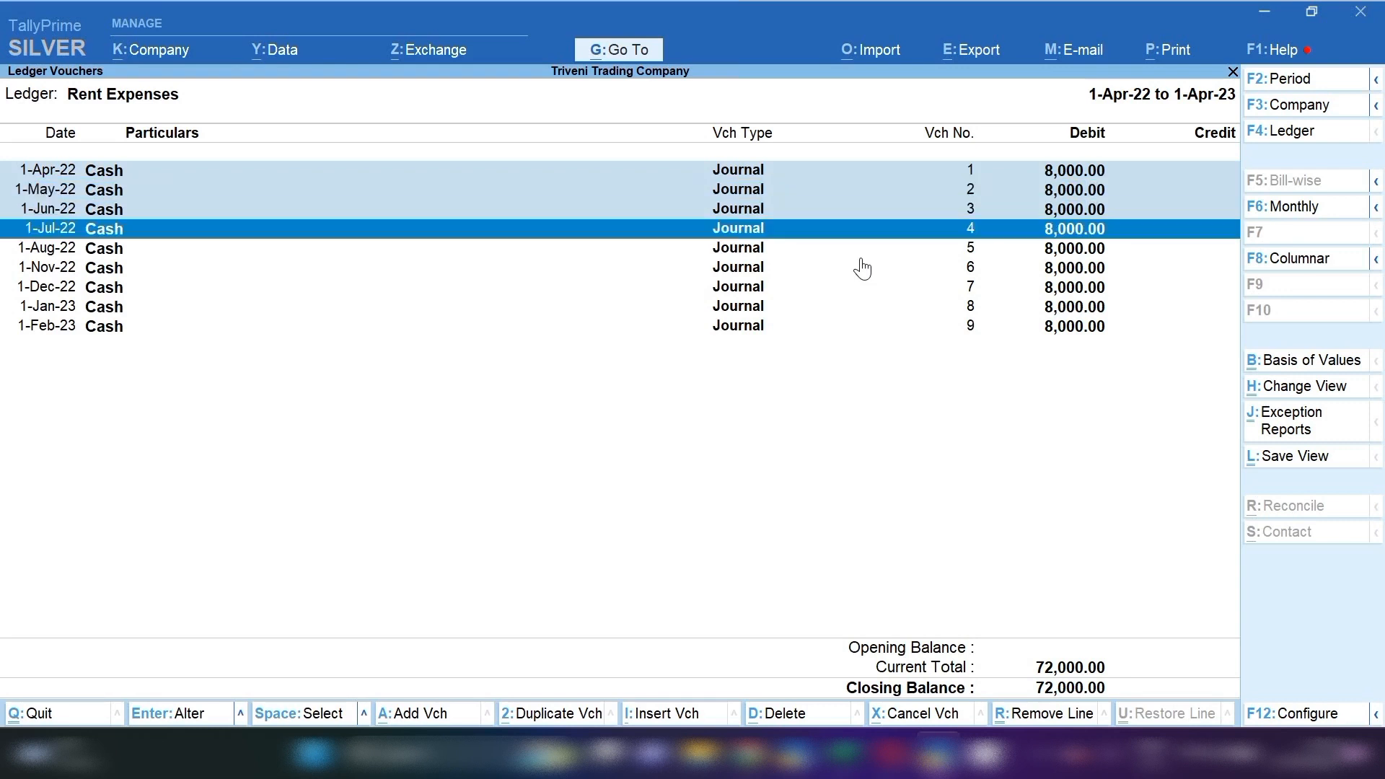
key(Down)
key(space)
key(Down)
key(space)
key(Down)
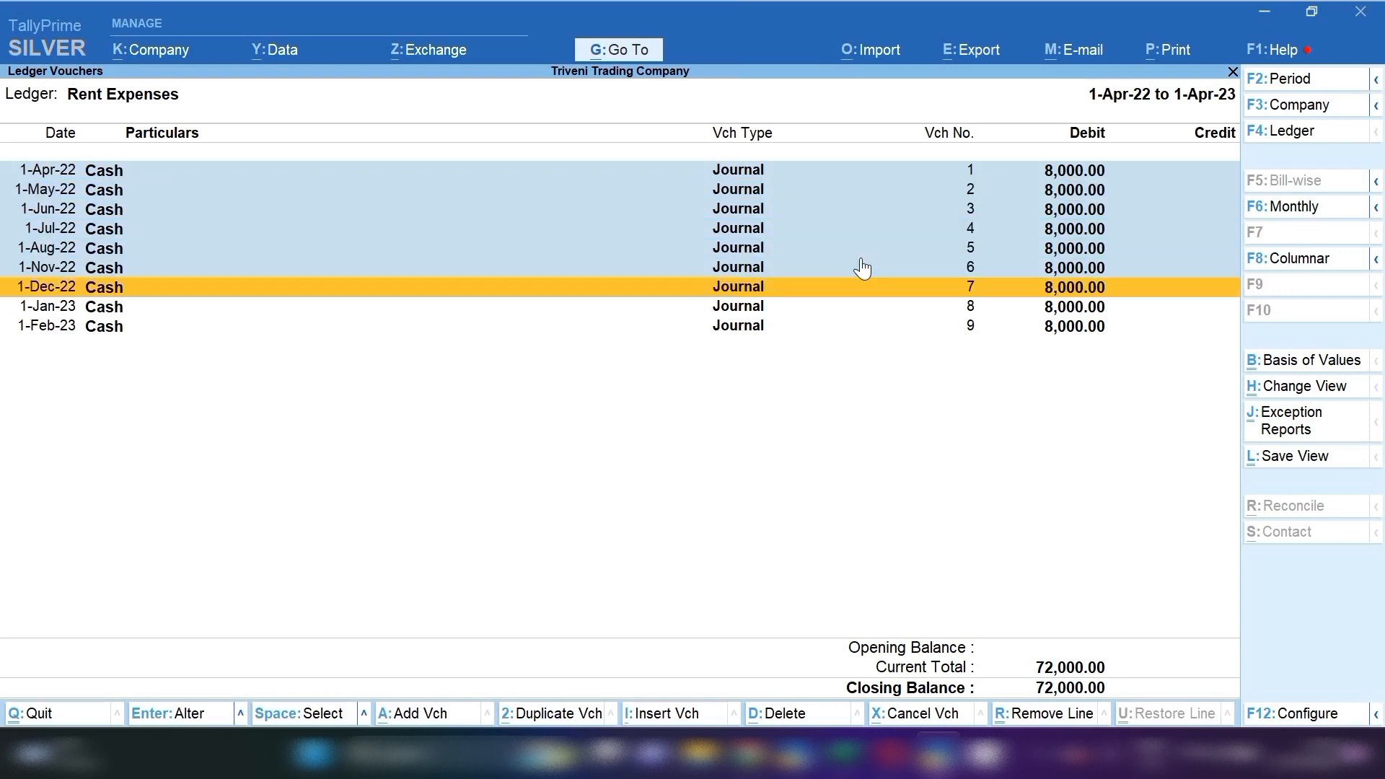
key(space)
key(Down)
key(space)
key(Down)
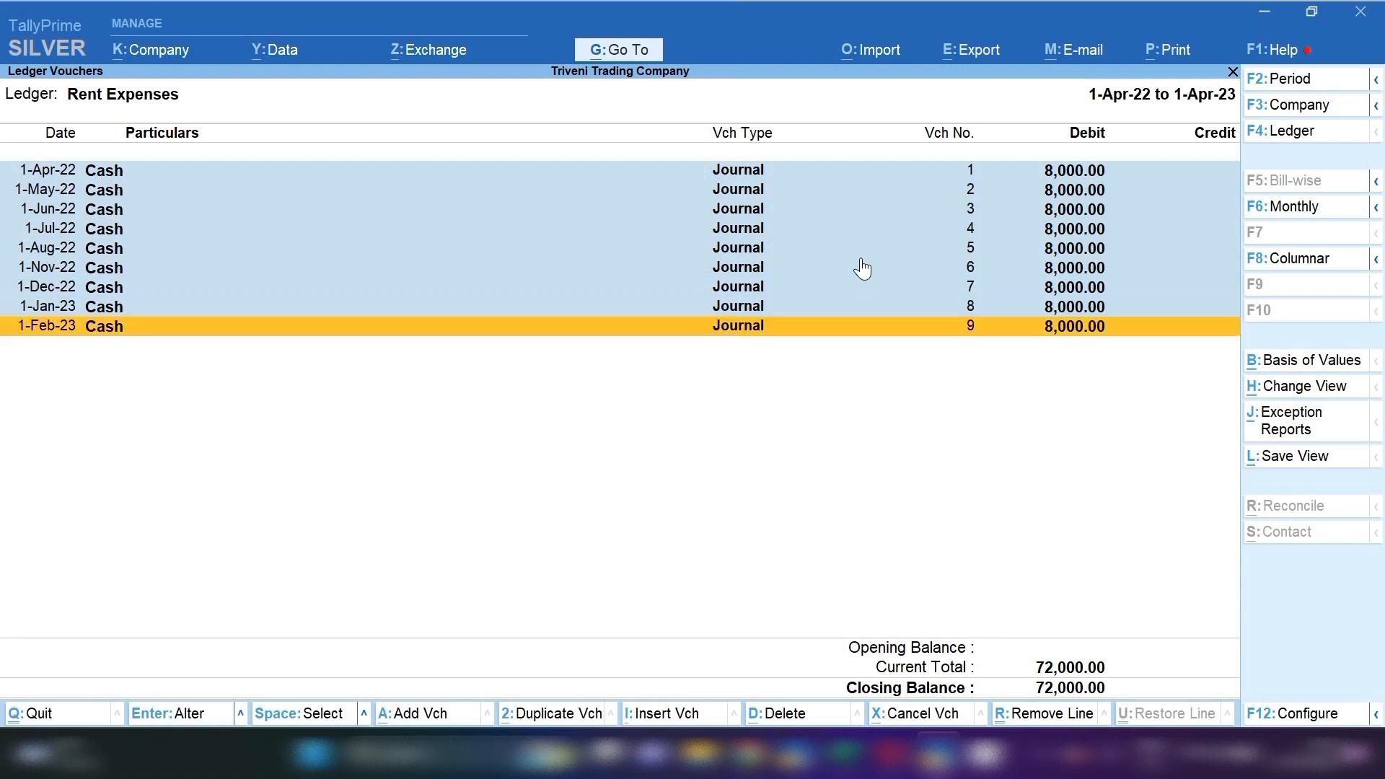
key(space)
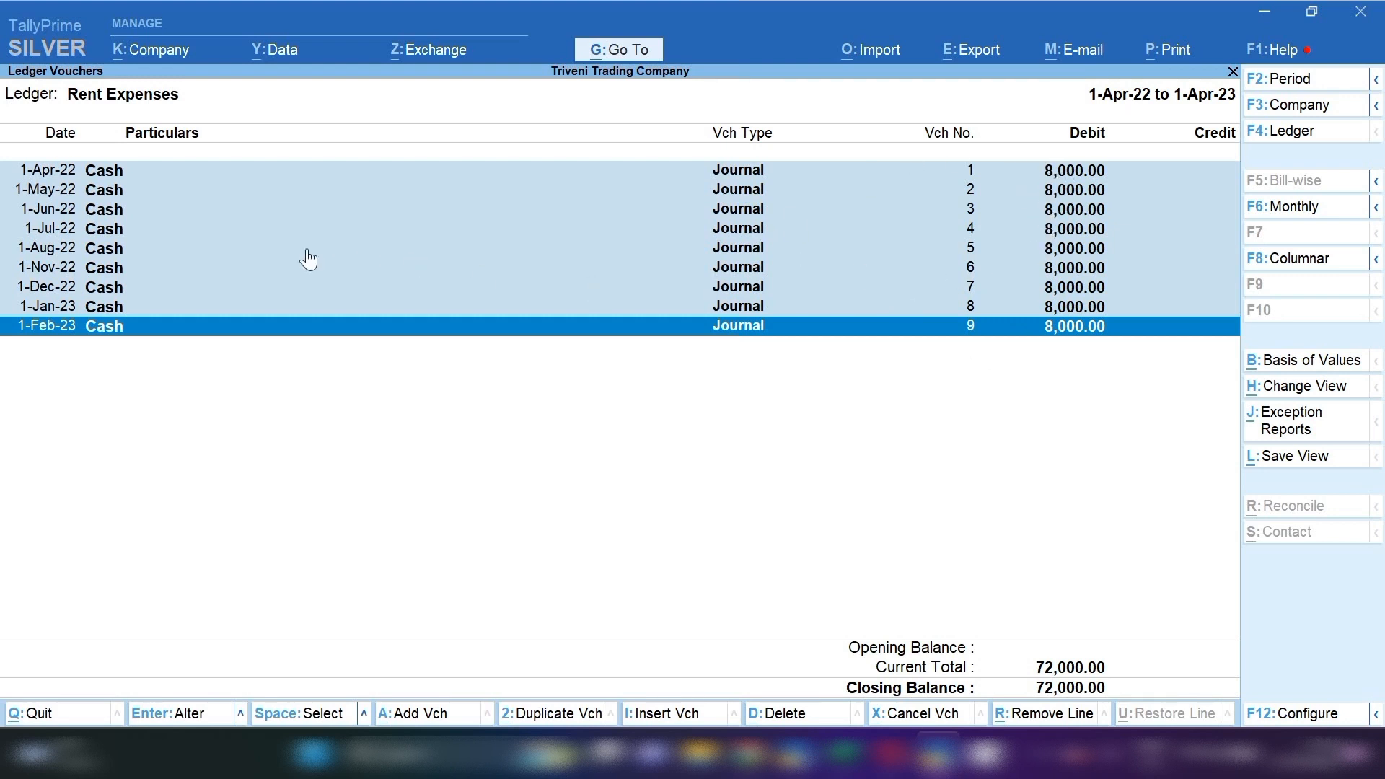
Step: Go through the monthly rent entries from April 2022 to February 2023 to check which months are booked
click(54, 177)
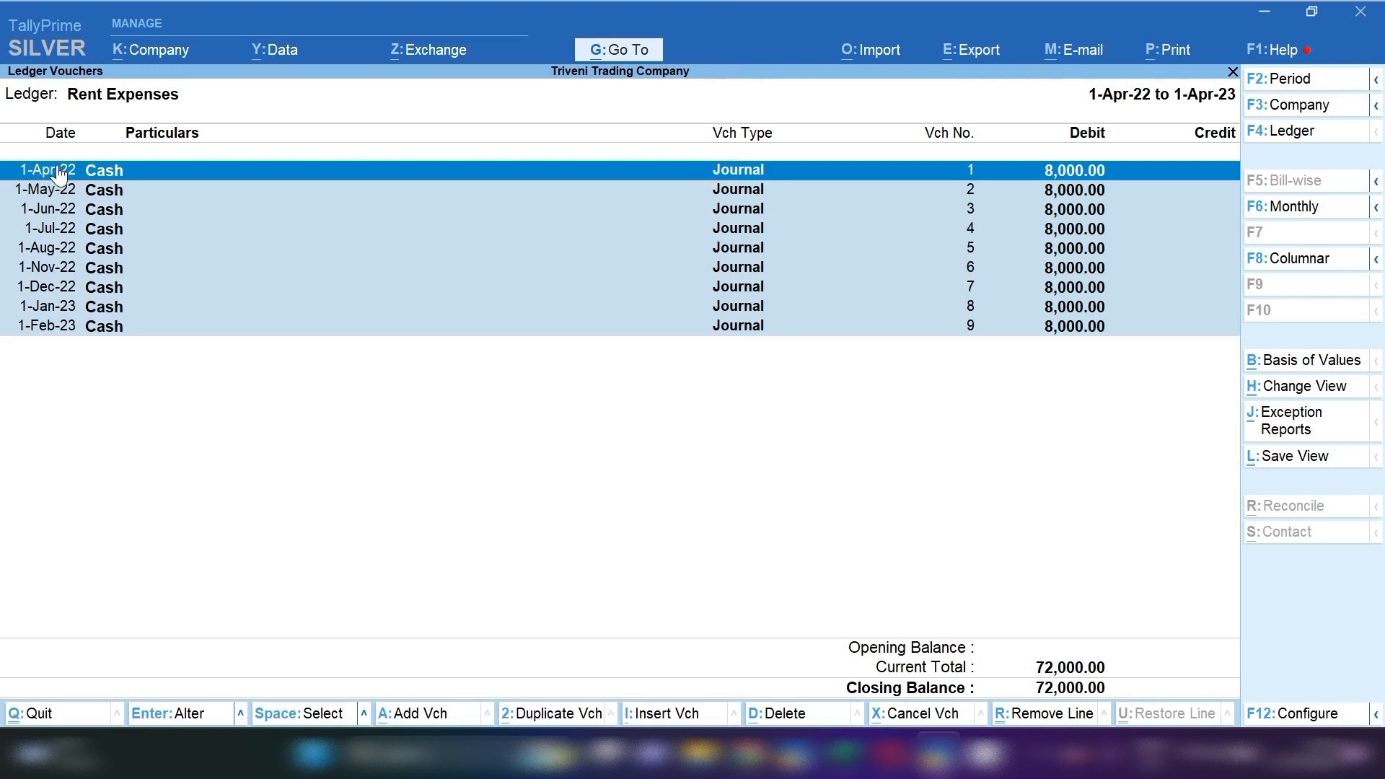
click(47, 195)
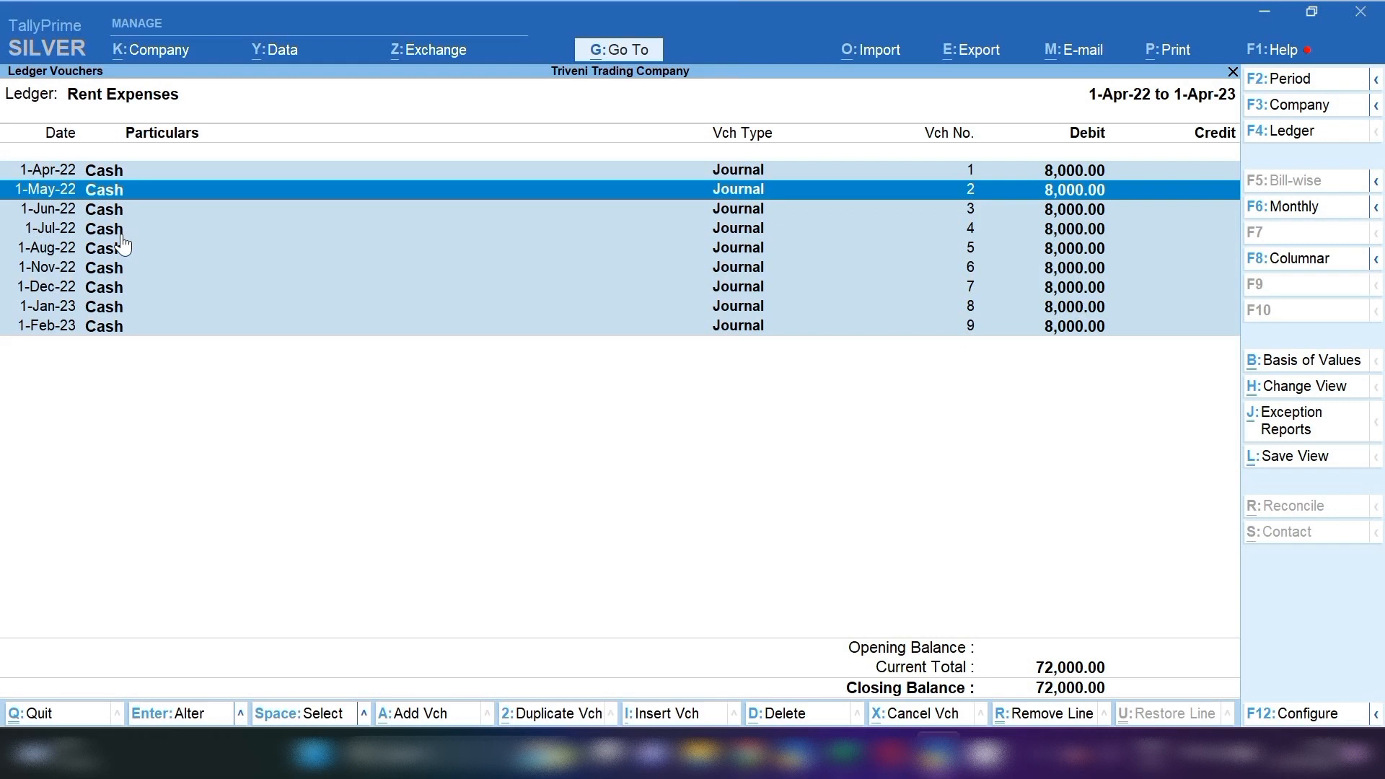
key(Down)
key(Down)
key(Down)
key(Down)
key(Down)
key(Down)
key(Down)
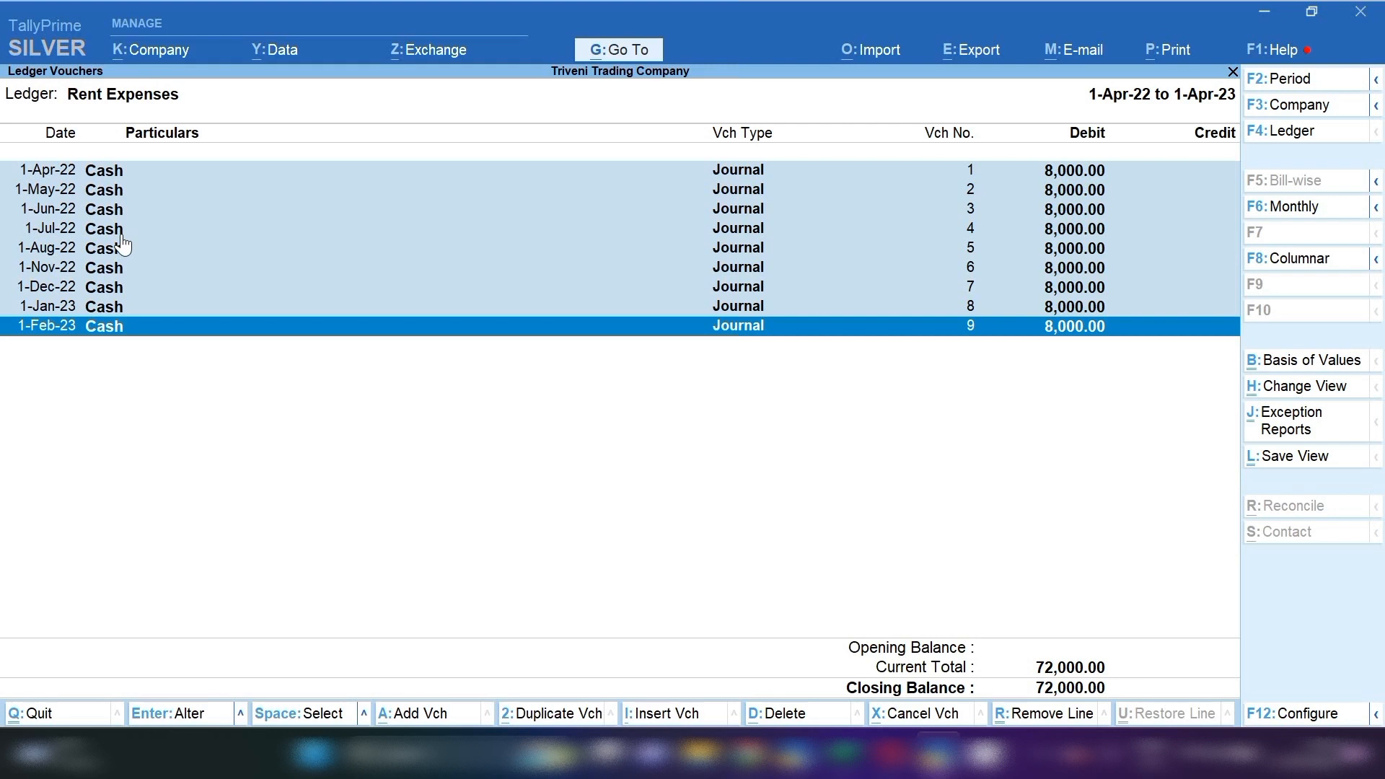
Step: Add a journal voucher from the Rent Expenses ledger report and date it 31-3-2023
key(alt+a)
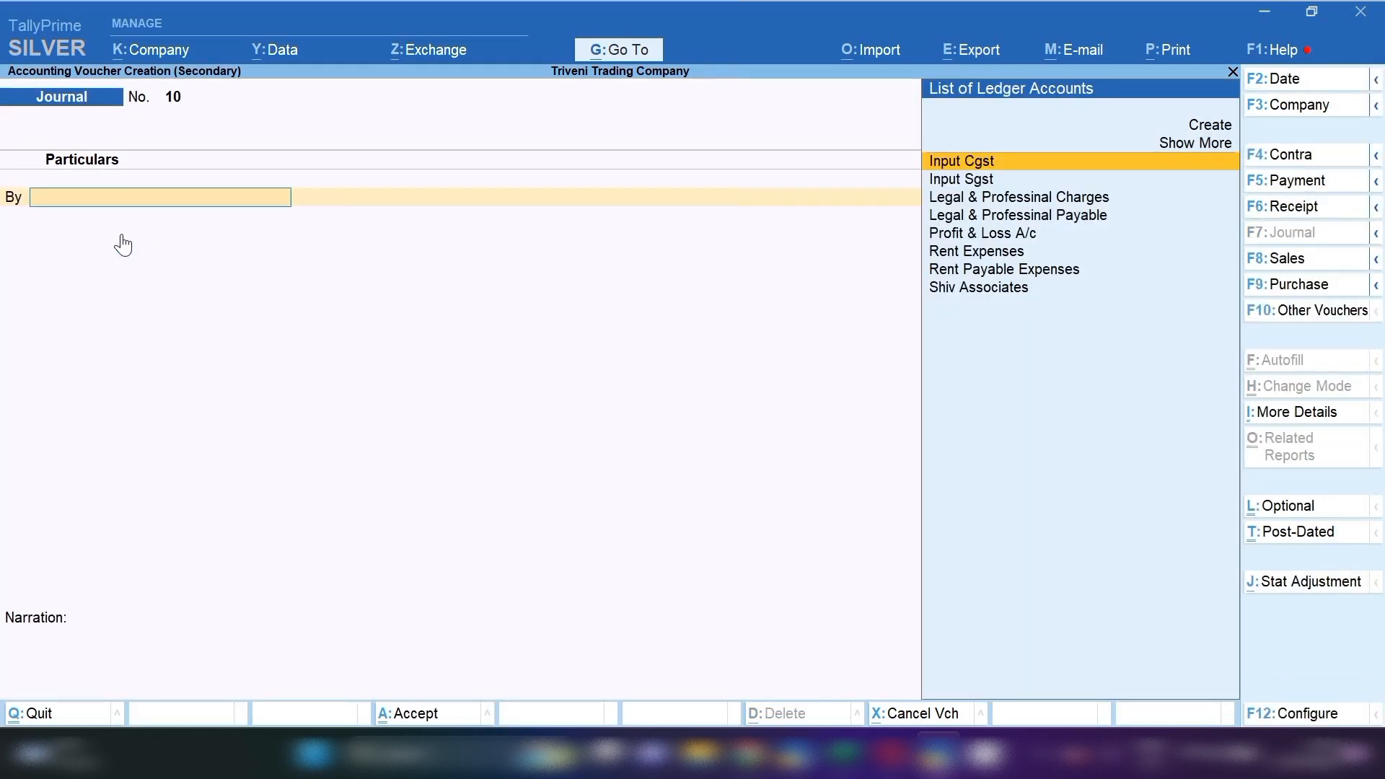
key(F2)
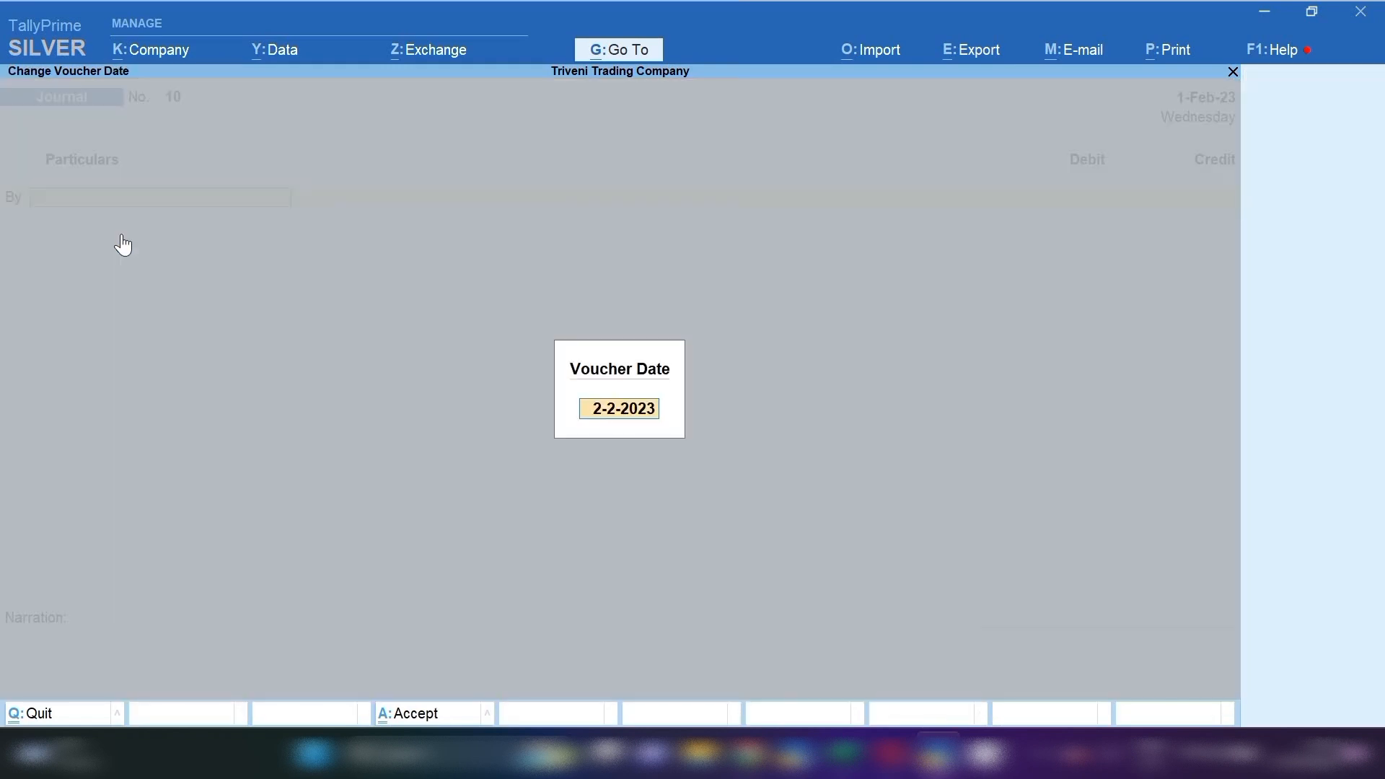
text(31.3.23)
key(Return)
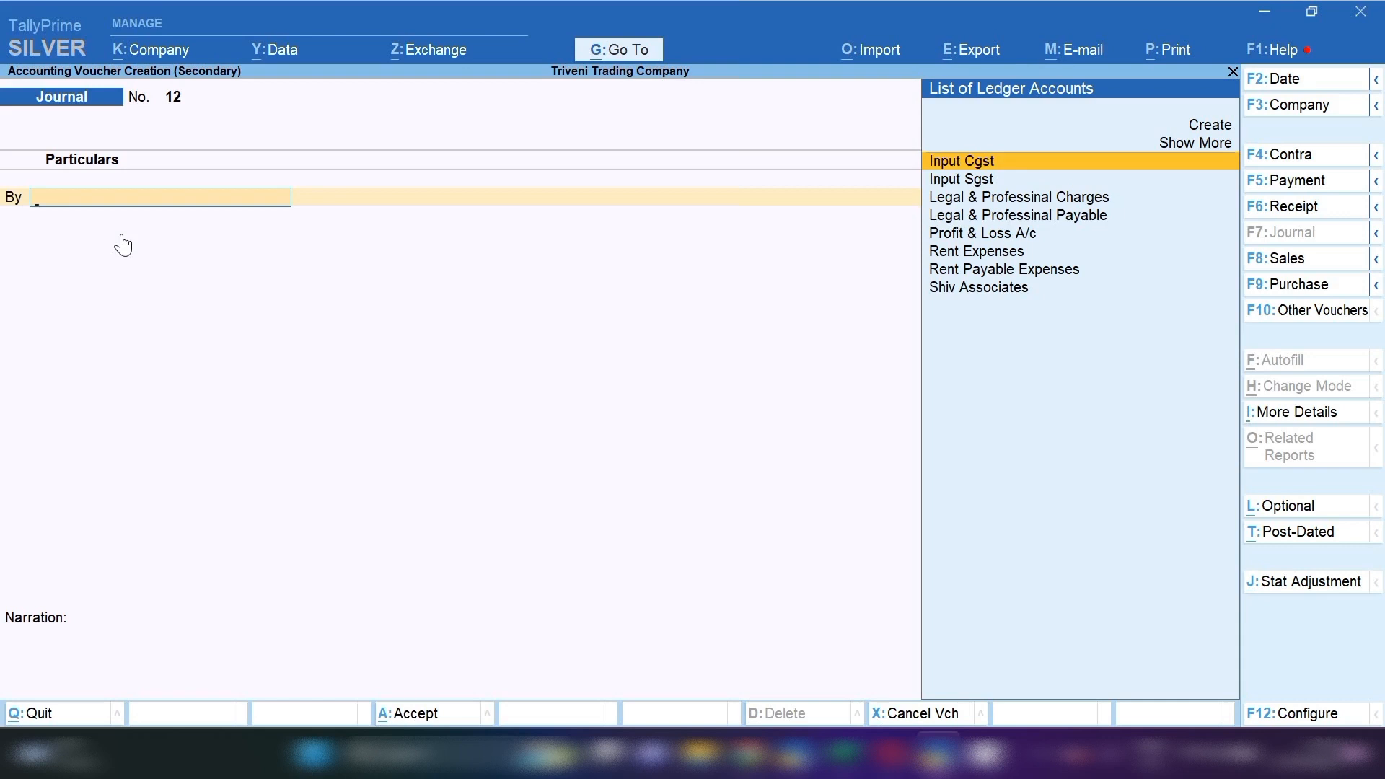
Step: Debit Rent Expenses with 8,000 and credit Rent Payable Expenses with the same amount in the journal voucher
text(Re)
key(Return)
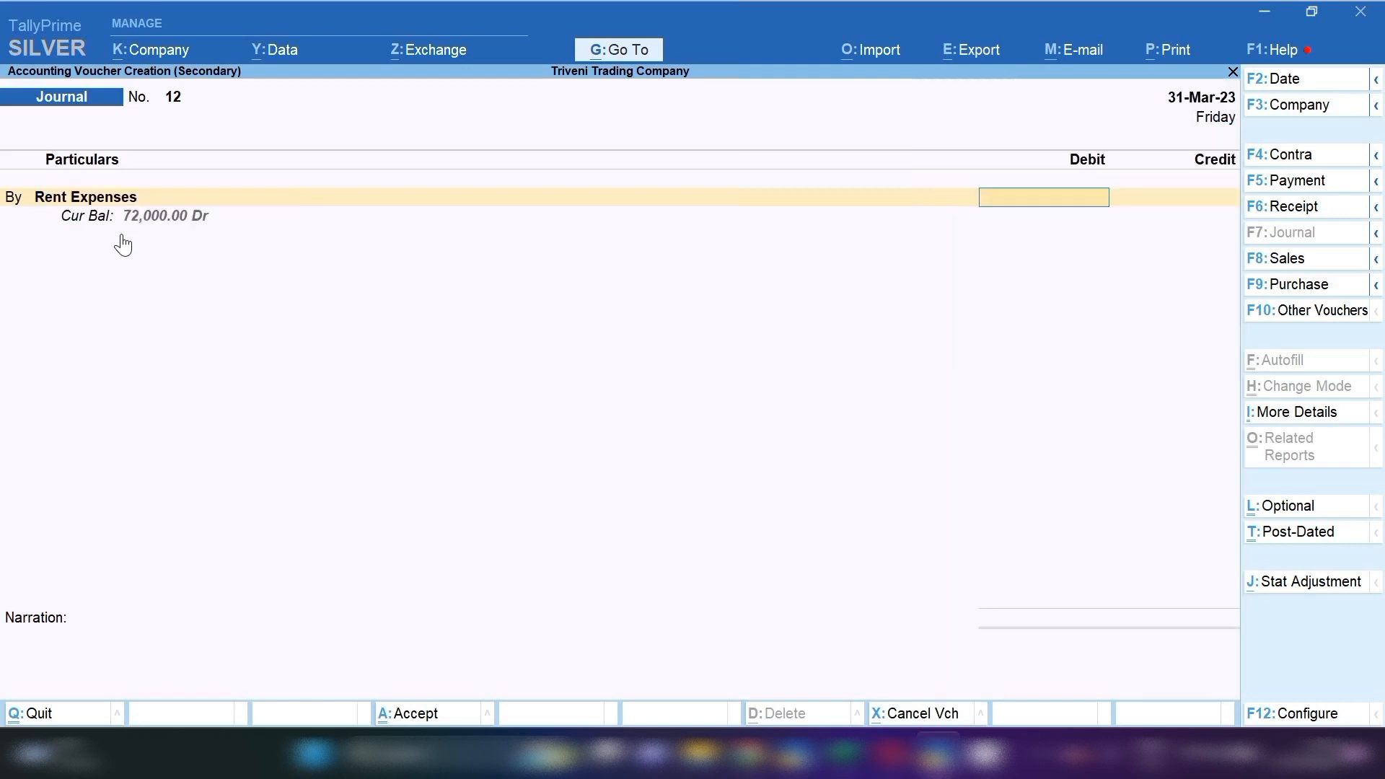
text(8000)
key(Return)
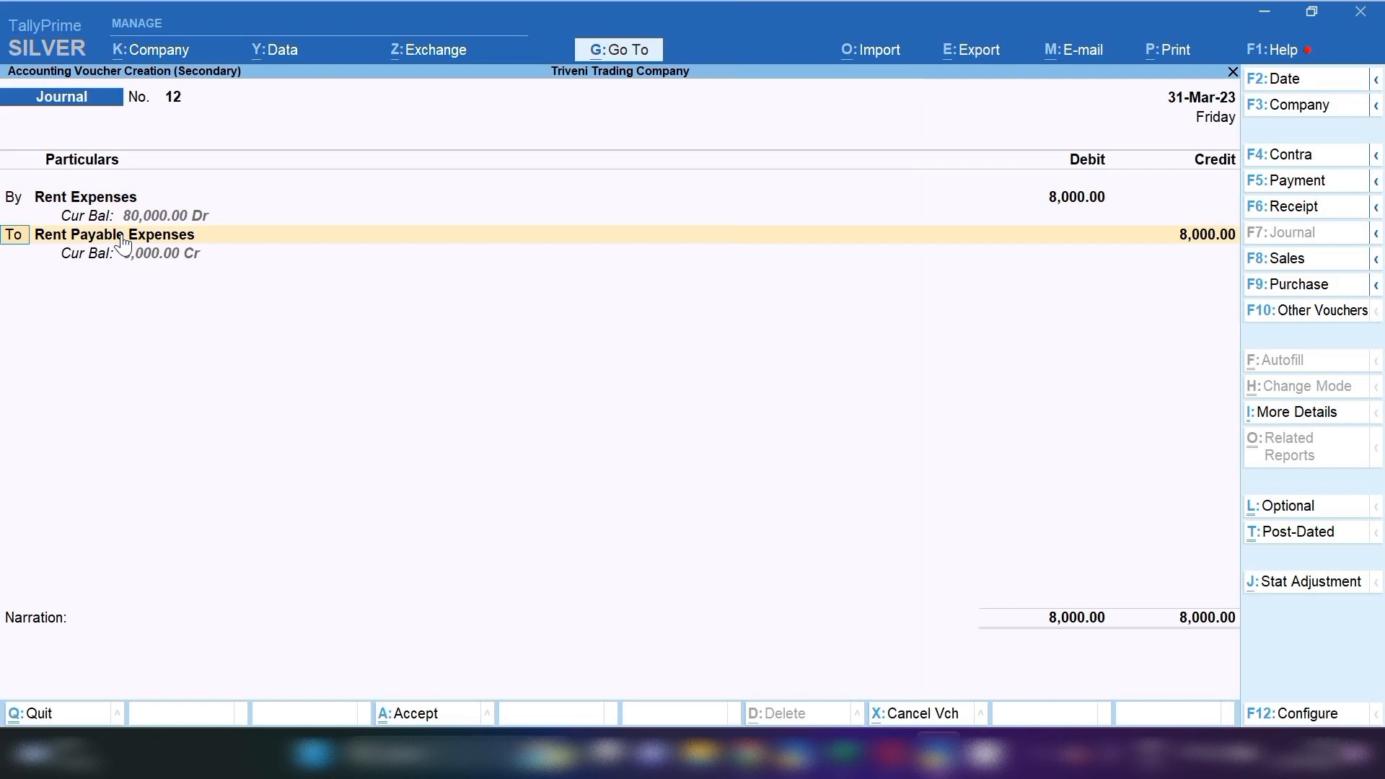
key(Return)
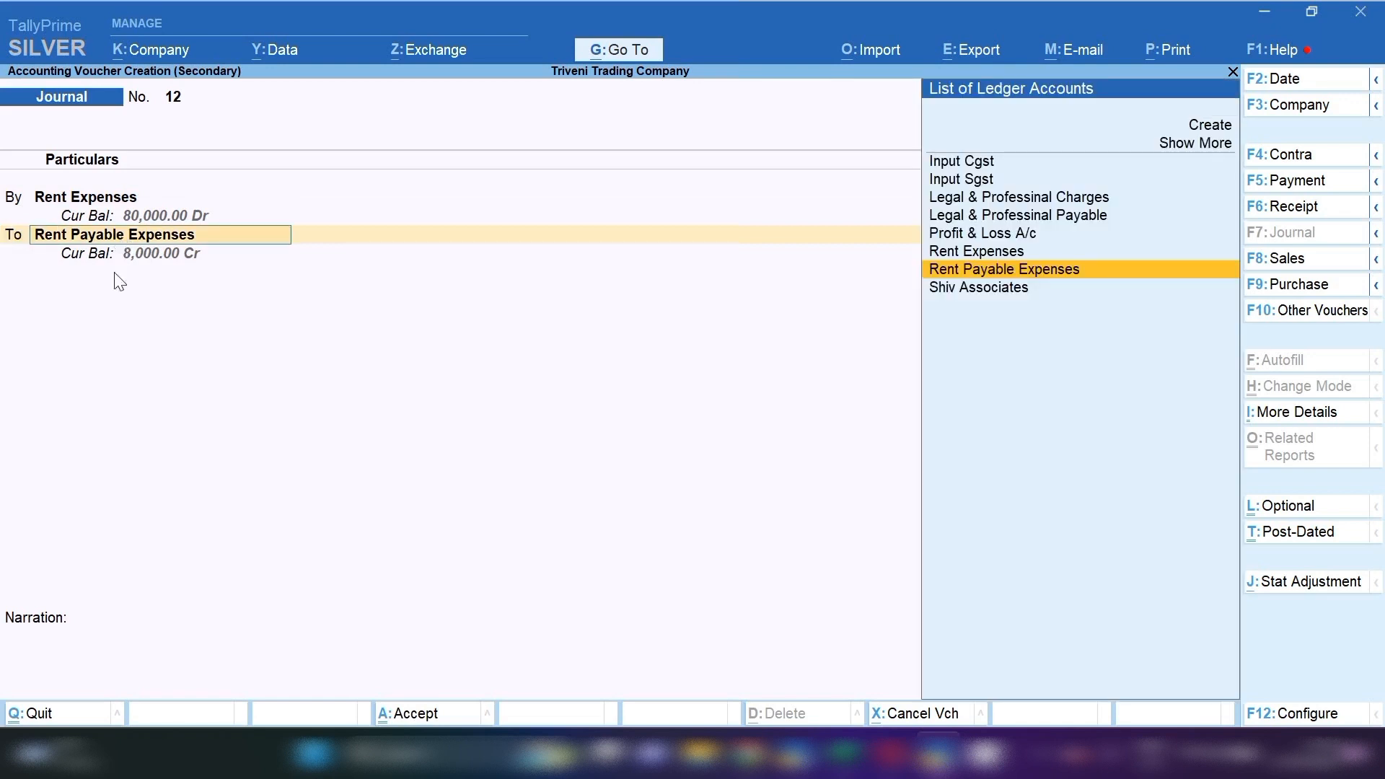
key(Return)
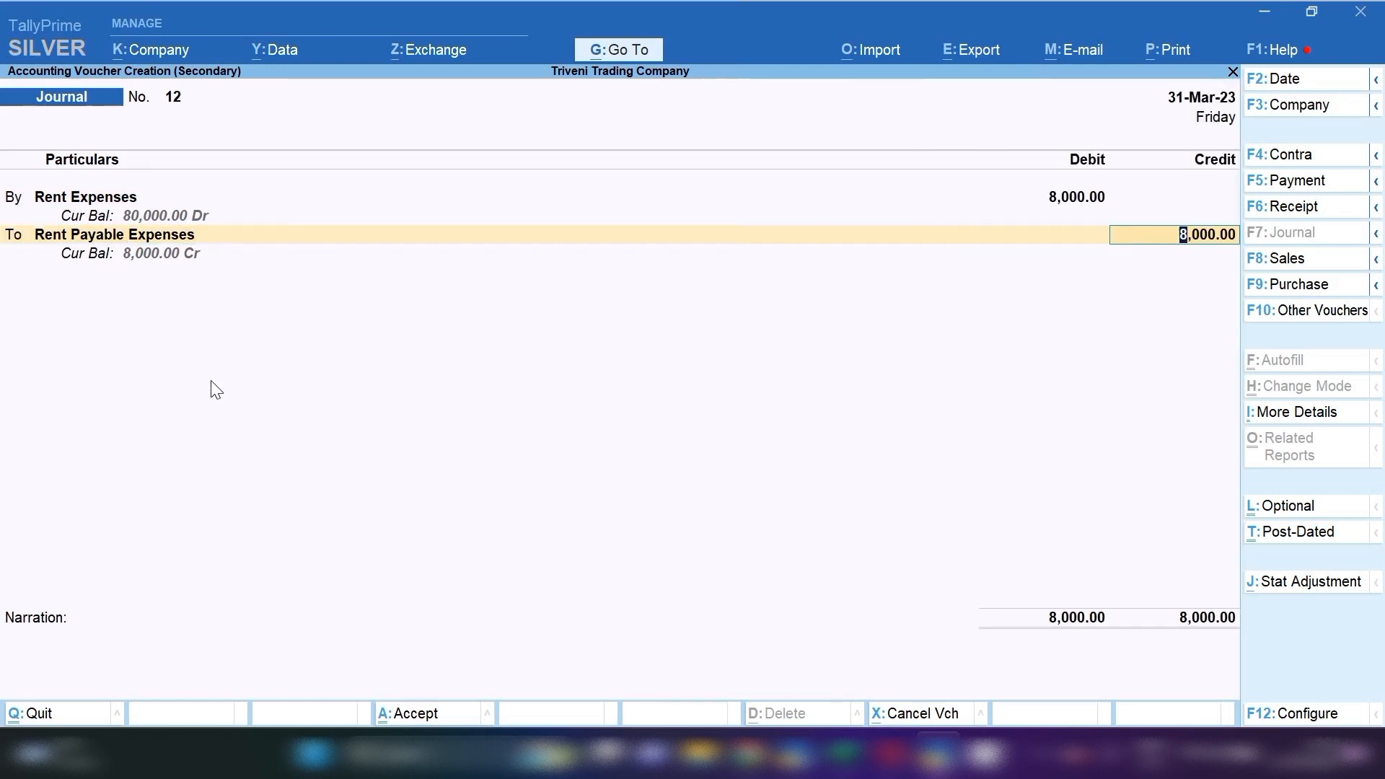
key(Return)
Step: Enter the narration "rent book for the month of march-23", save the journal voucher and mark its entry in the ledger
text(re)
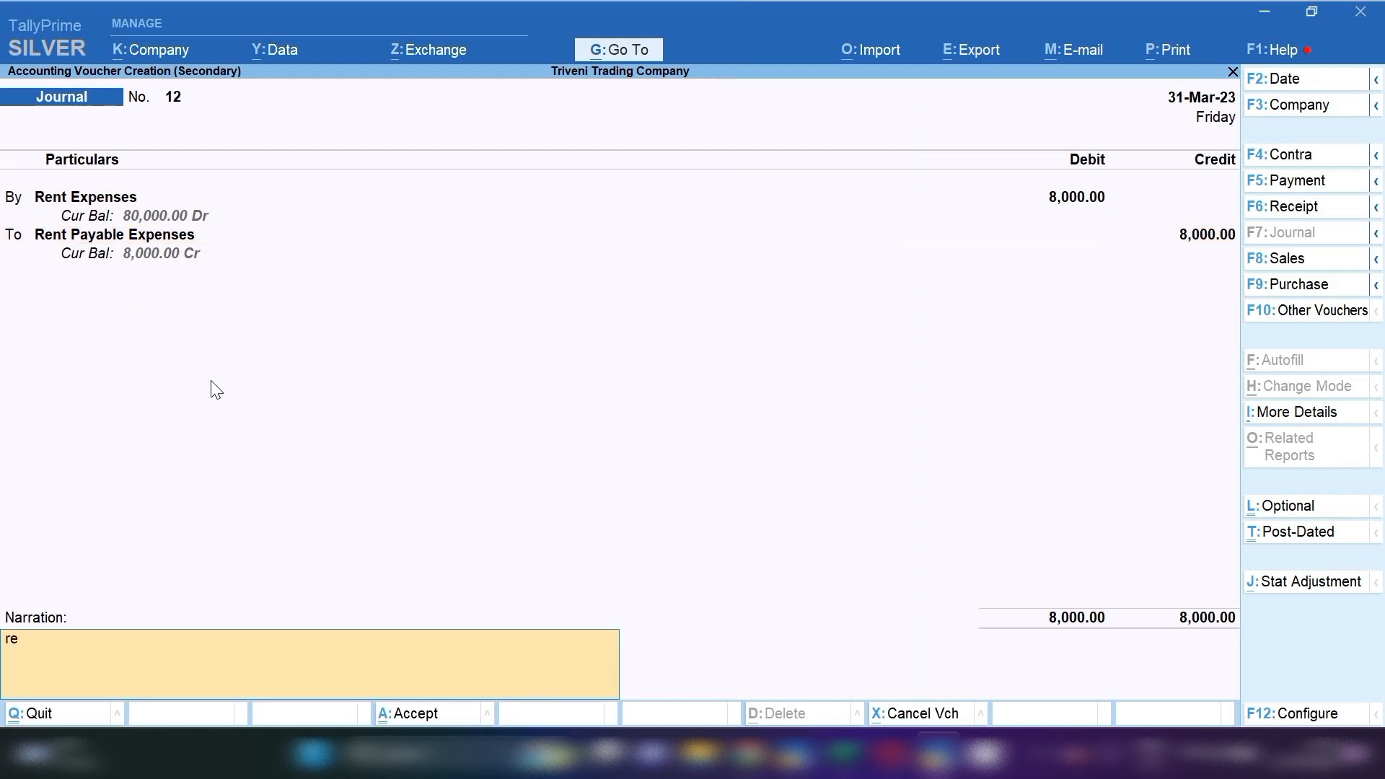
text(nt book for the month of)
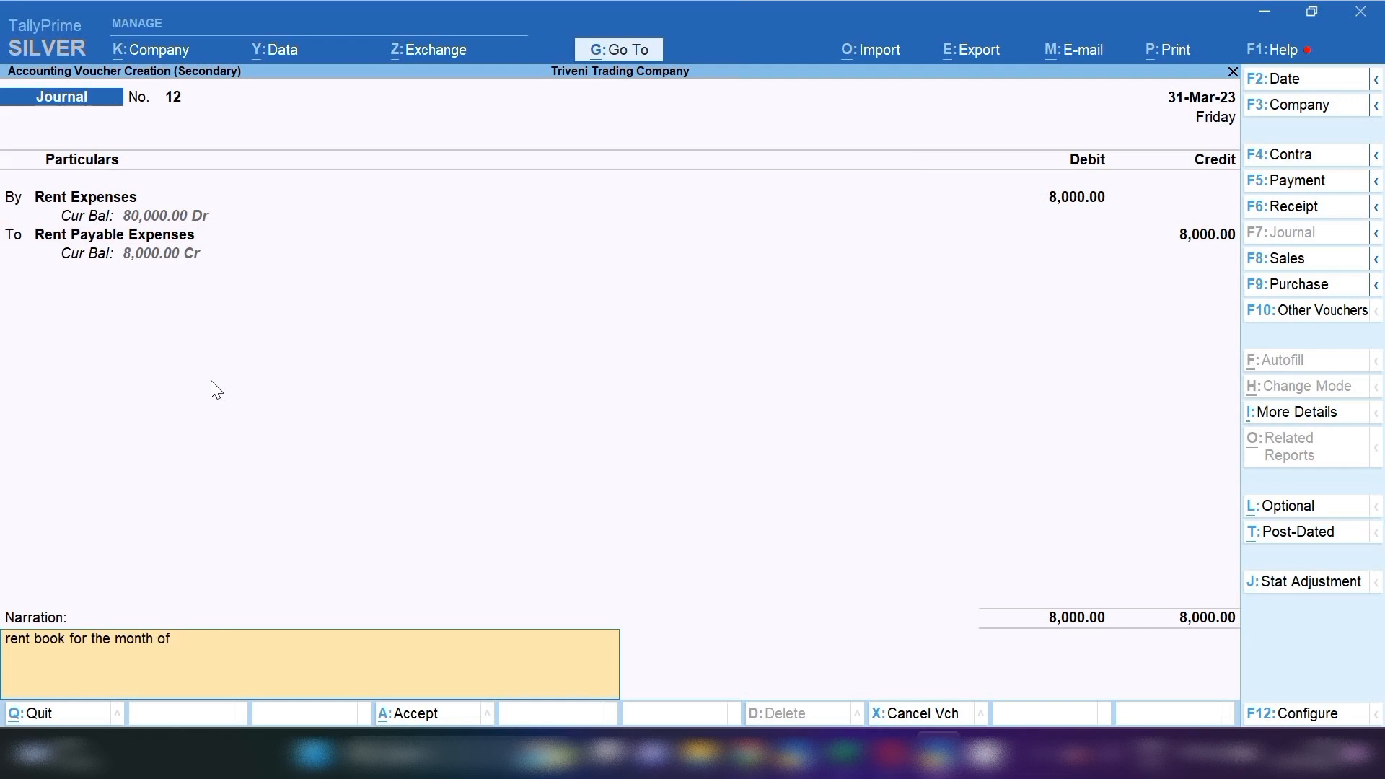
text( march-23)
key(Return)
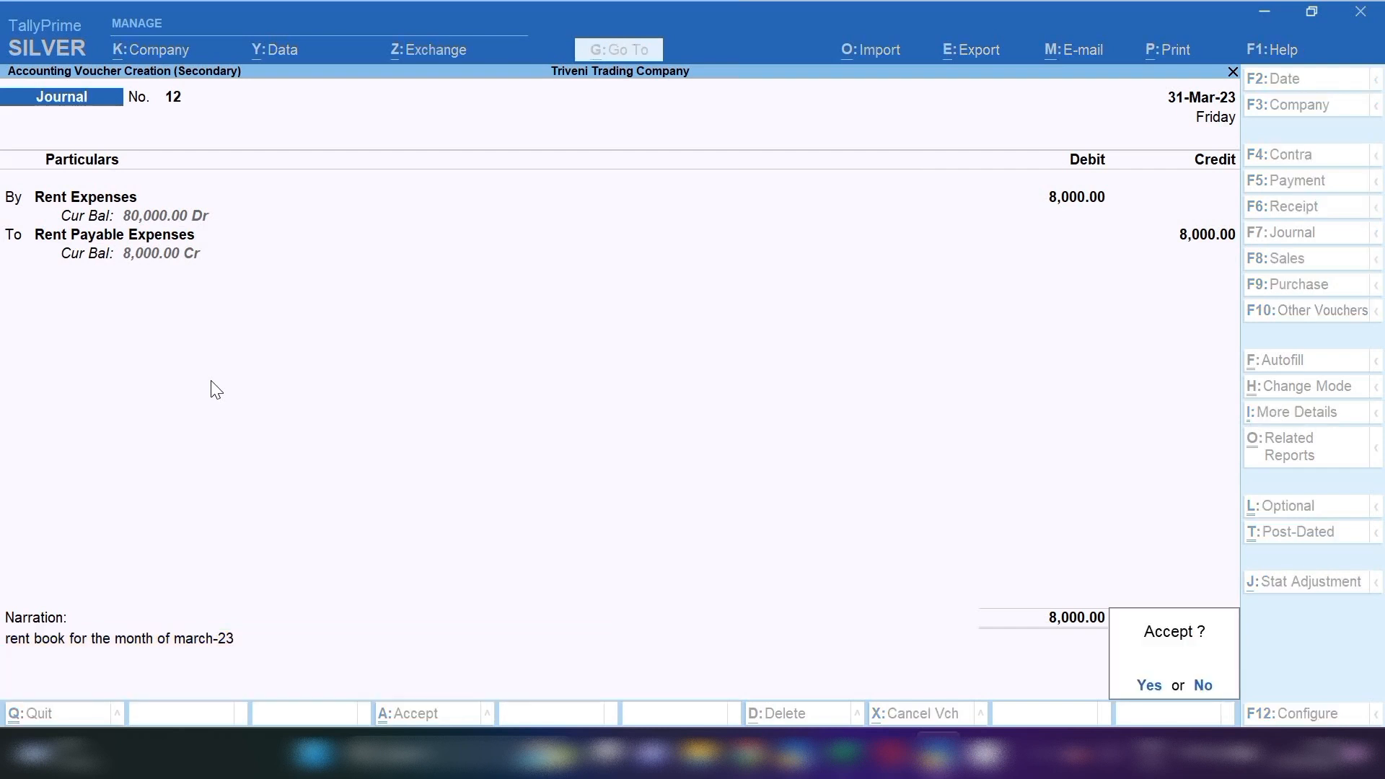
key(Return)
key(Down)
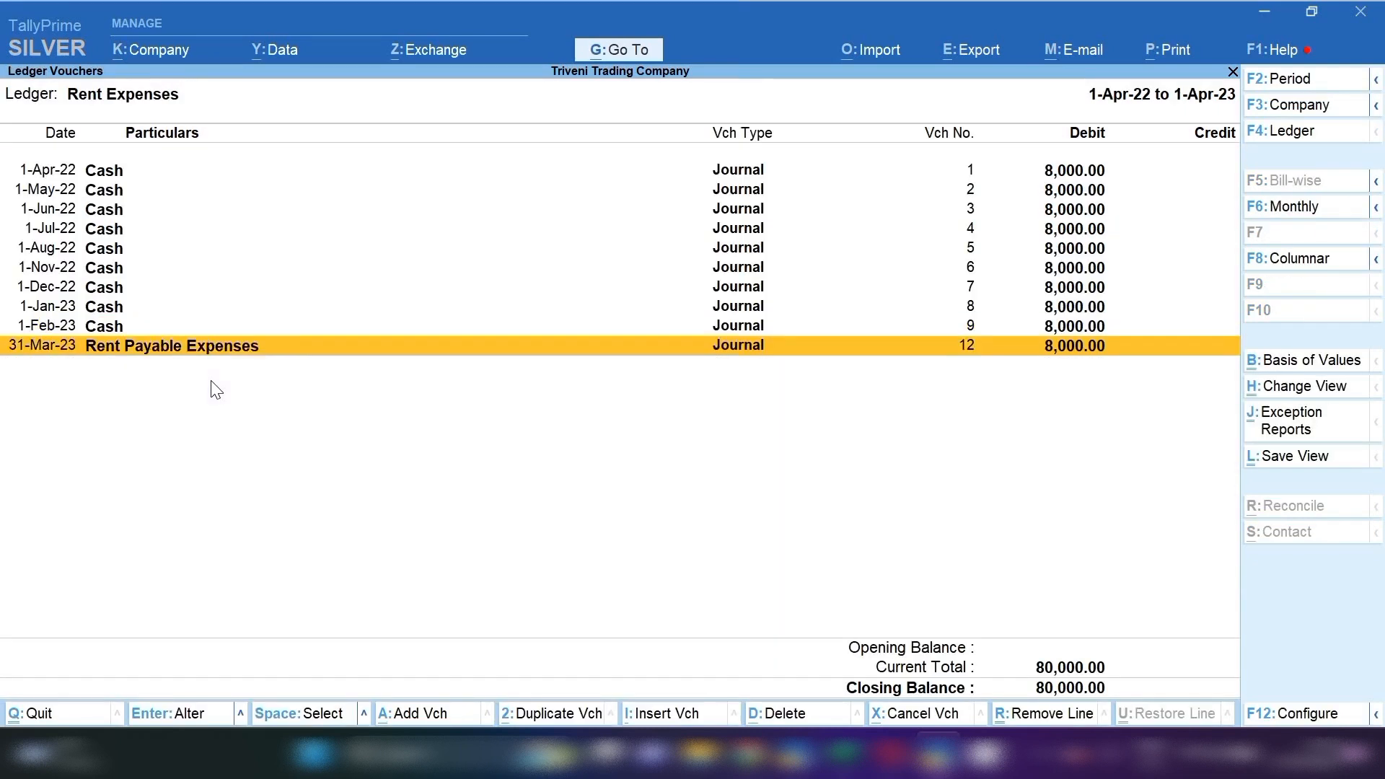
key(space)
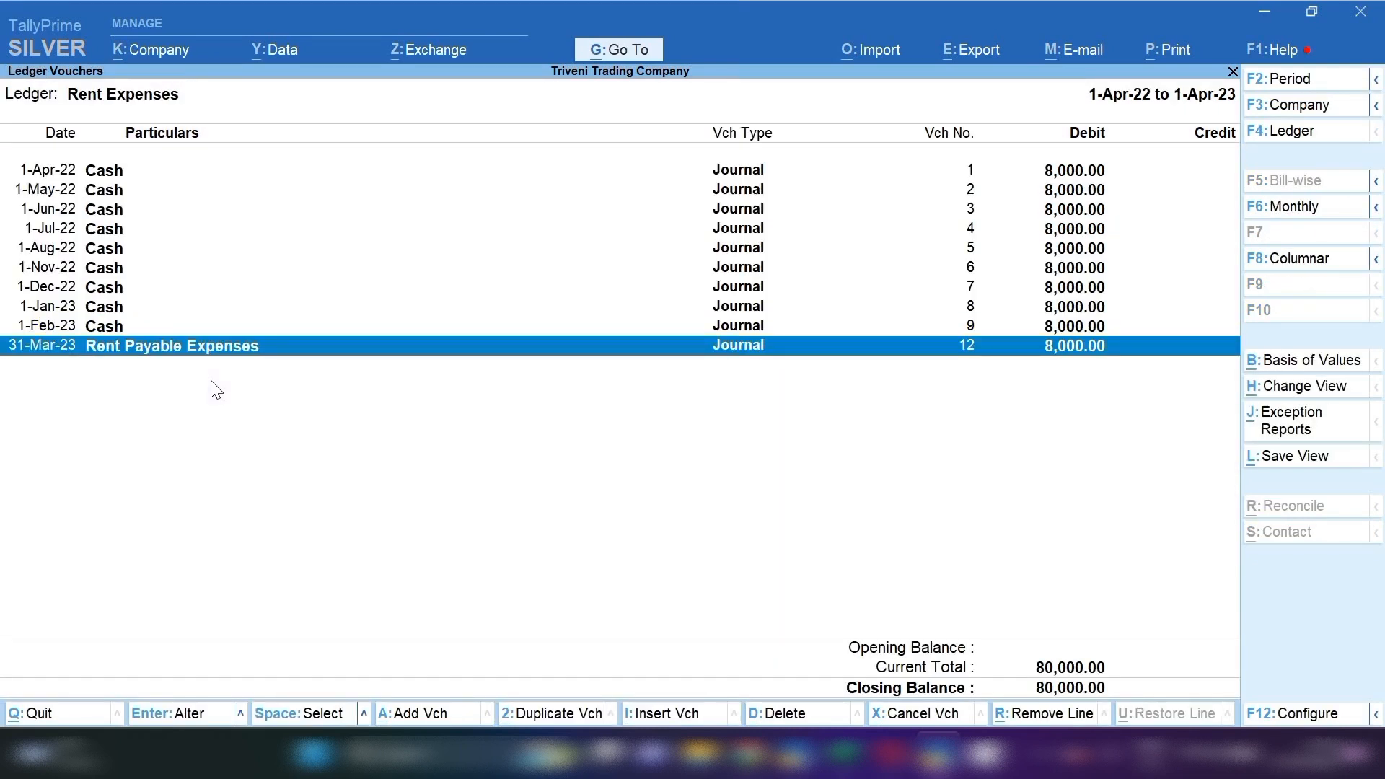
Step: Open the balance sheet, drill into Current Liabilities and mark the Provisions group
click(614, 54)
key(Return)
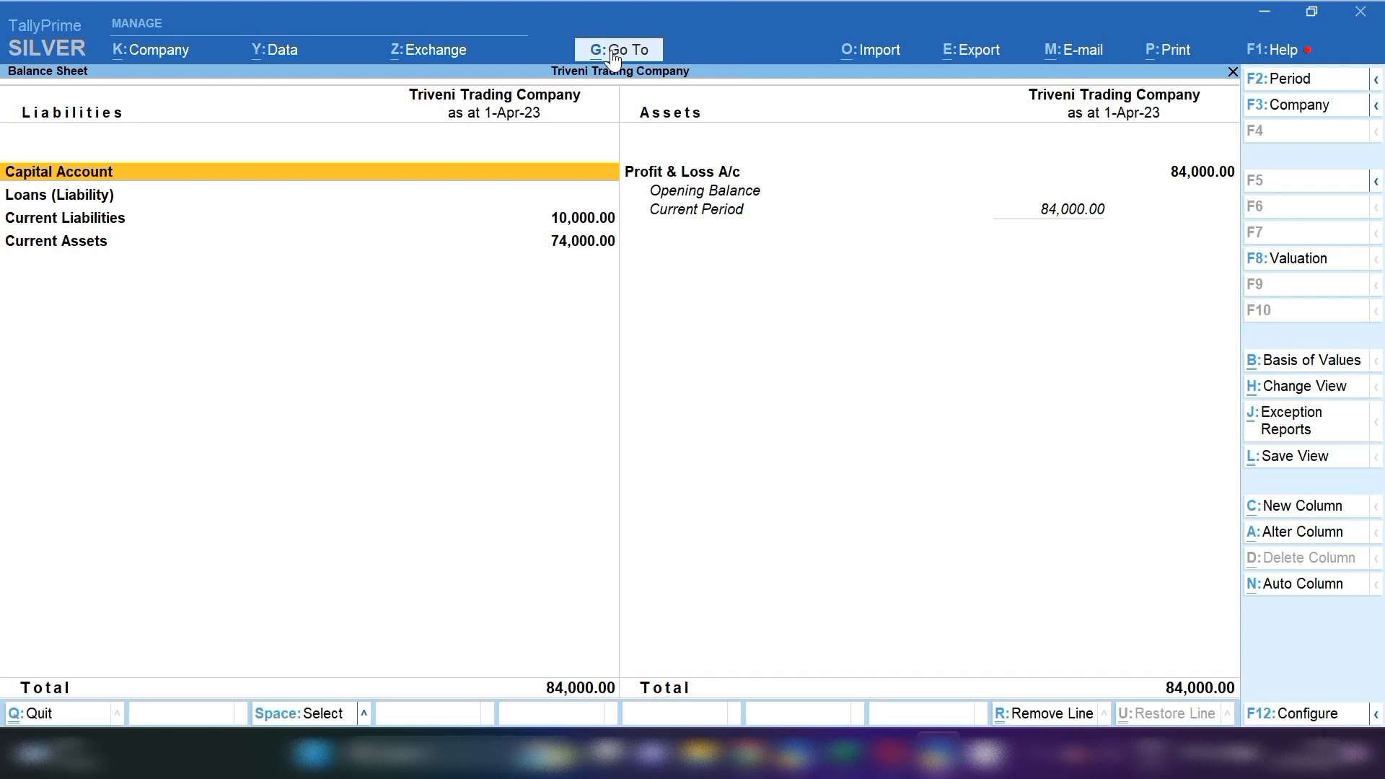
key(Down)
key(Down)
key(Return)
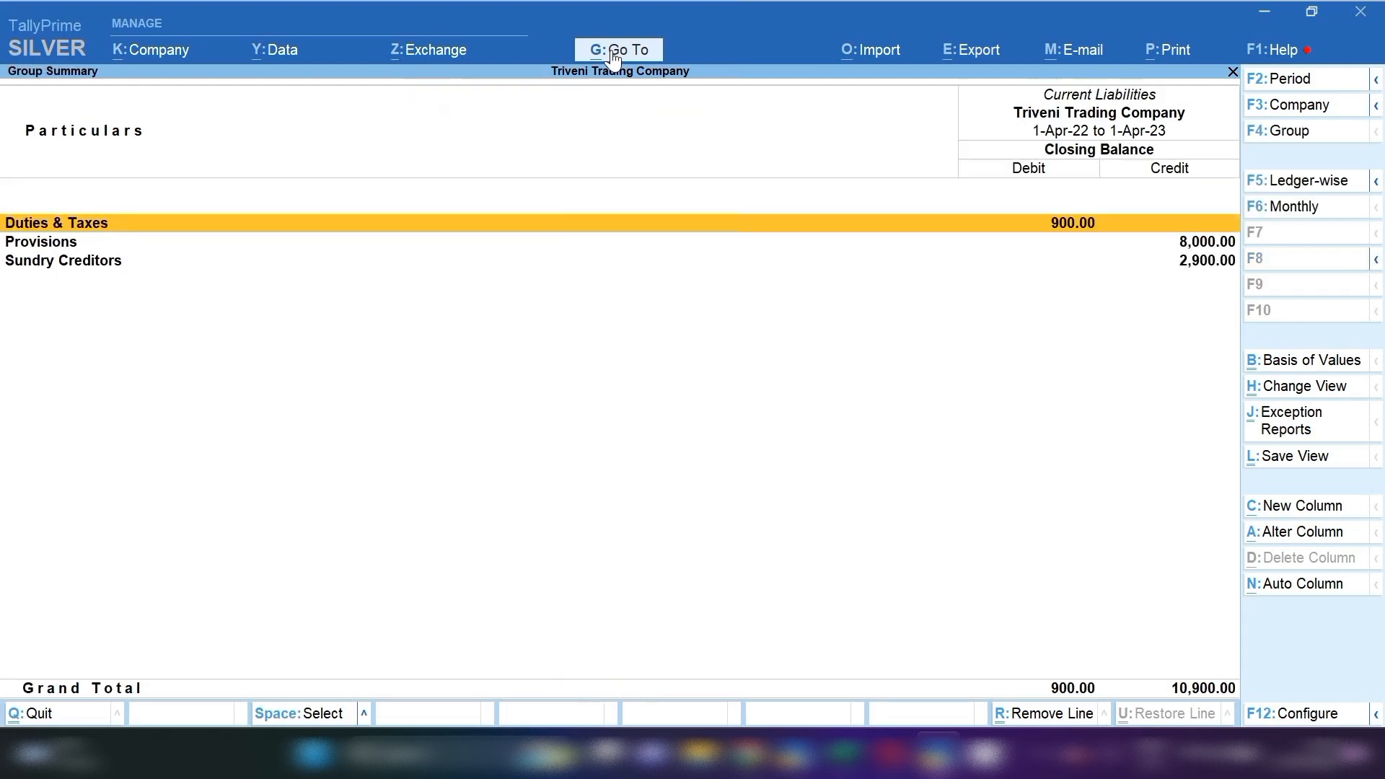
key(Down)
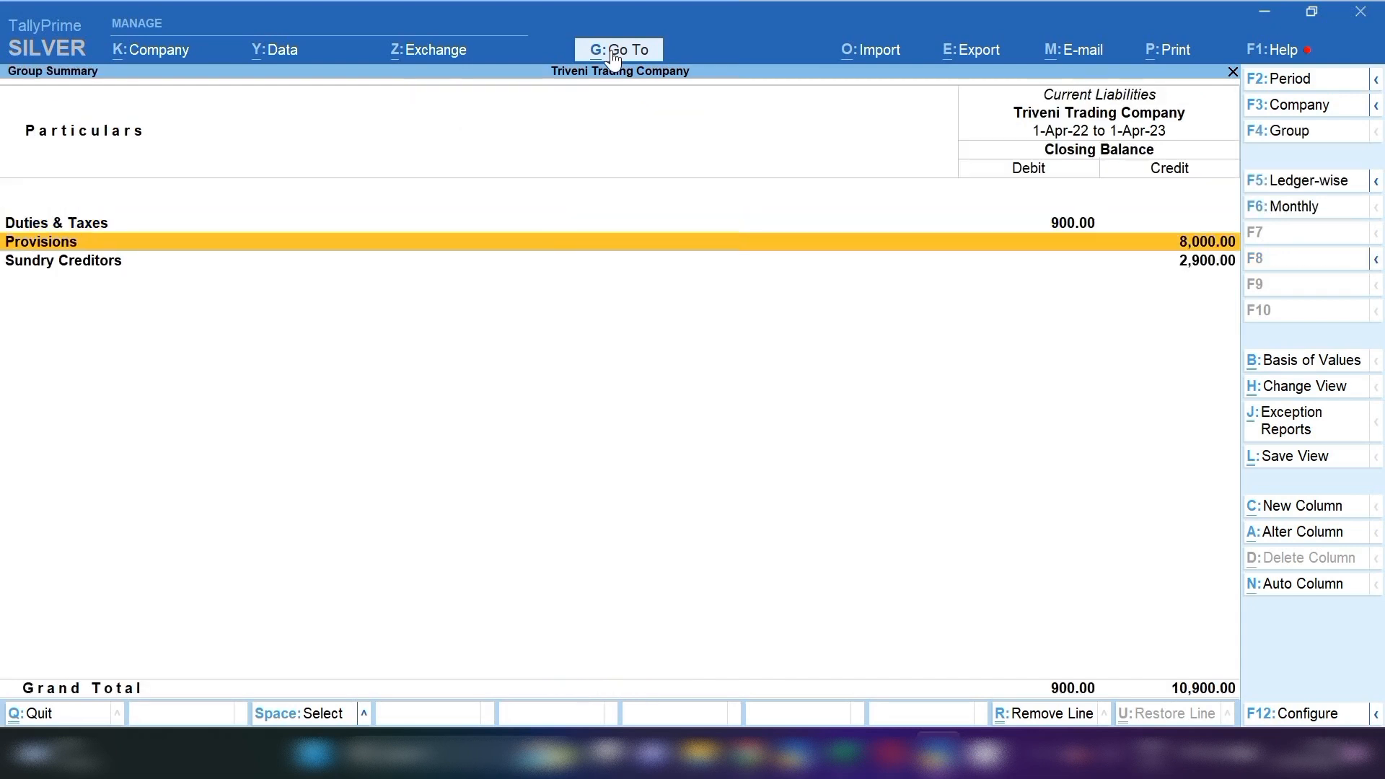
key(Return)
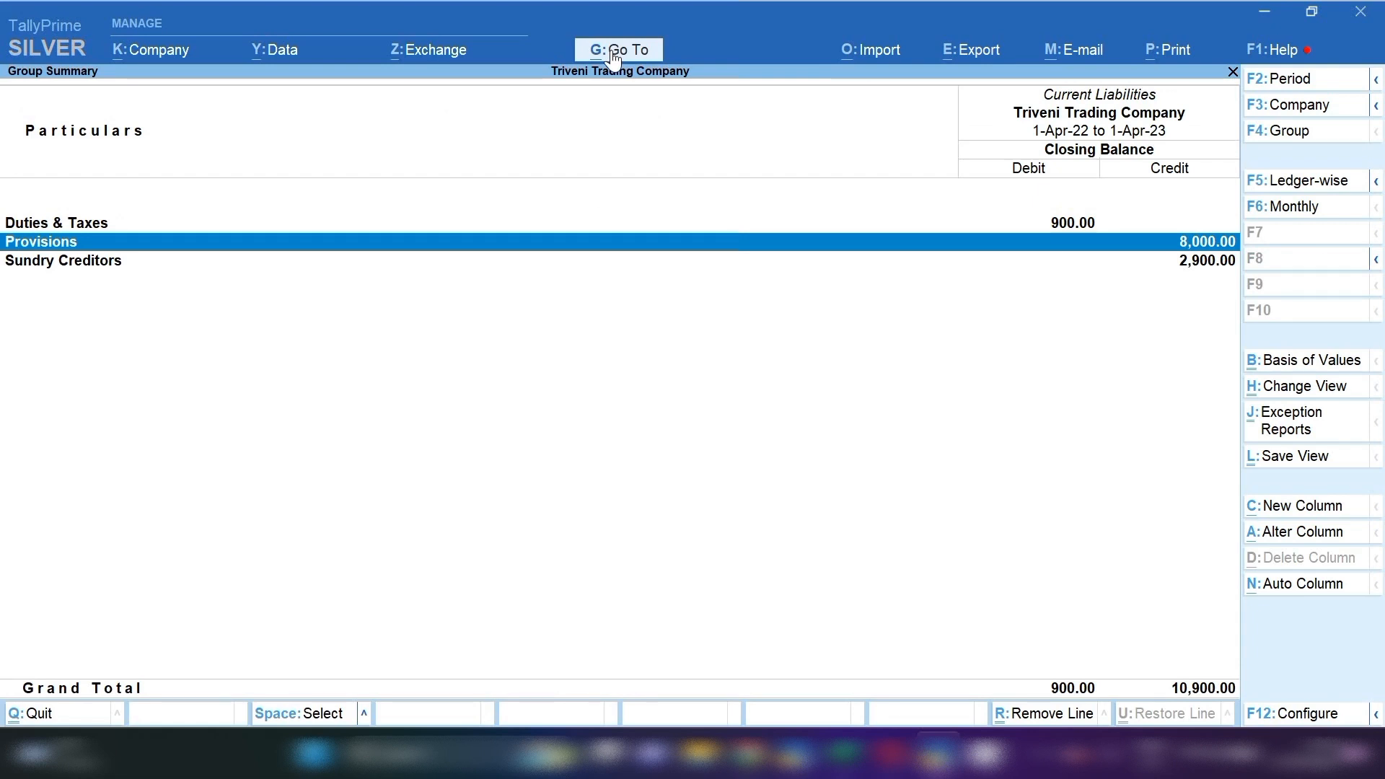
Step: Drill through Provisions into the Rent Payable Expenses ledger and view its March 2023 vouchers
key(Return)
key(Return)
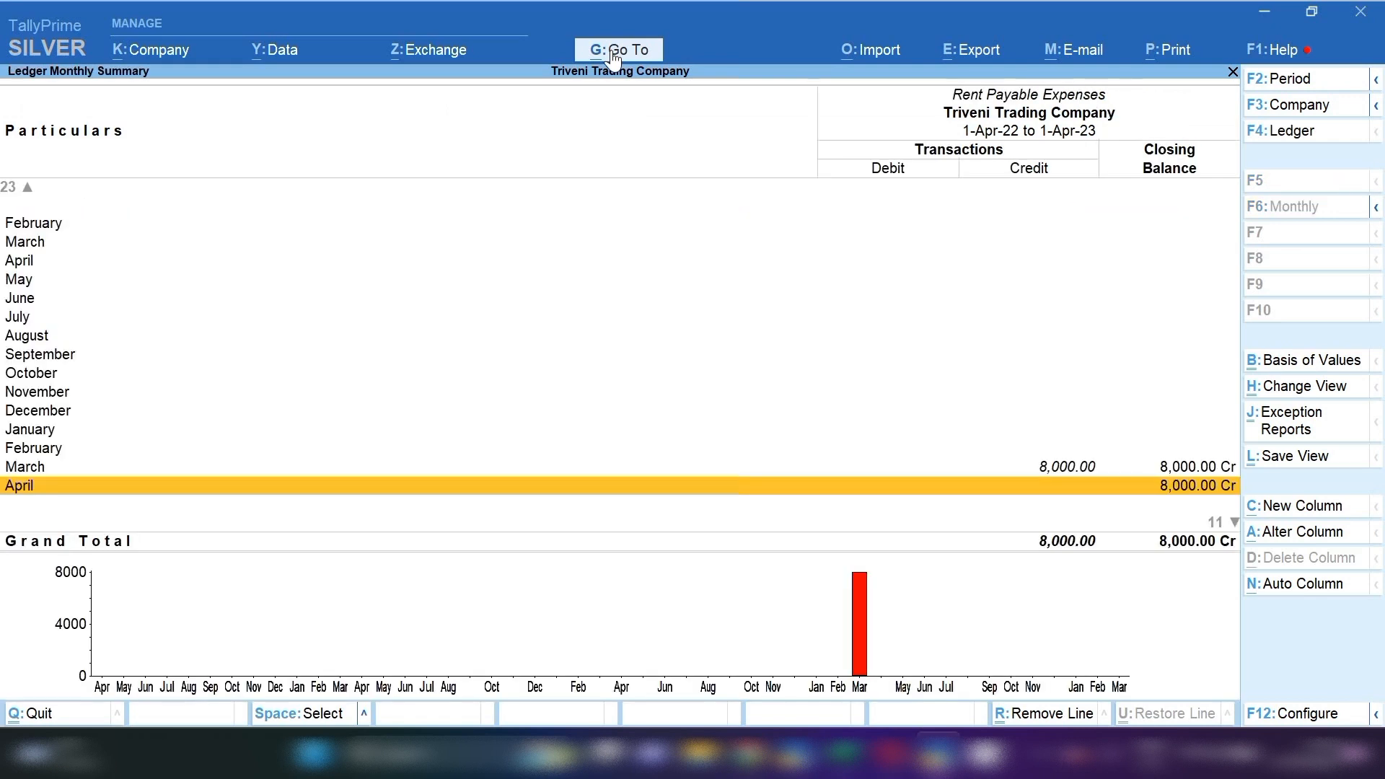
key(Up)
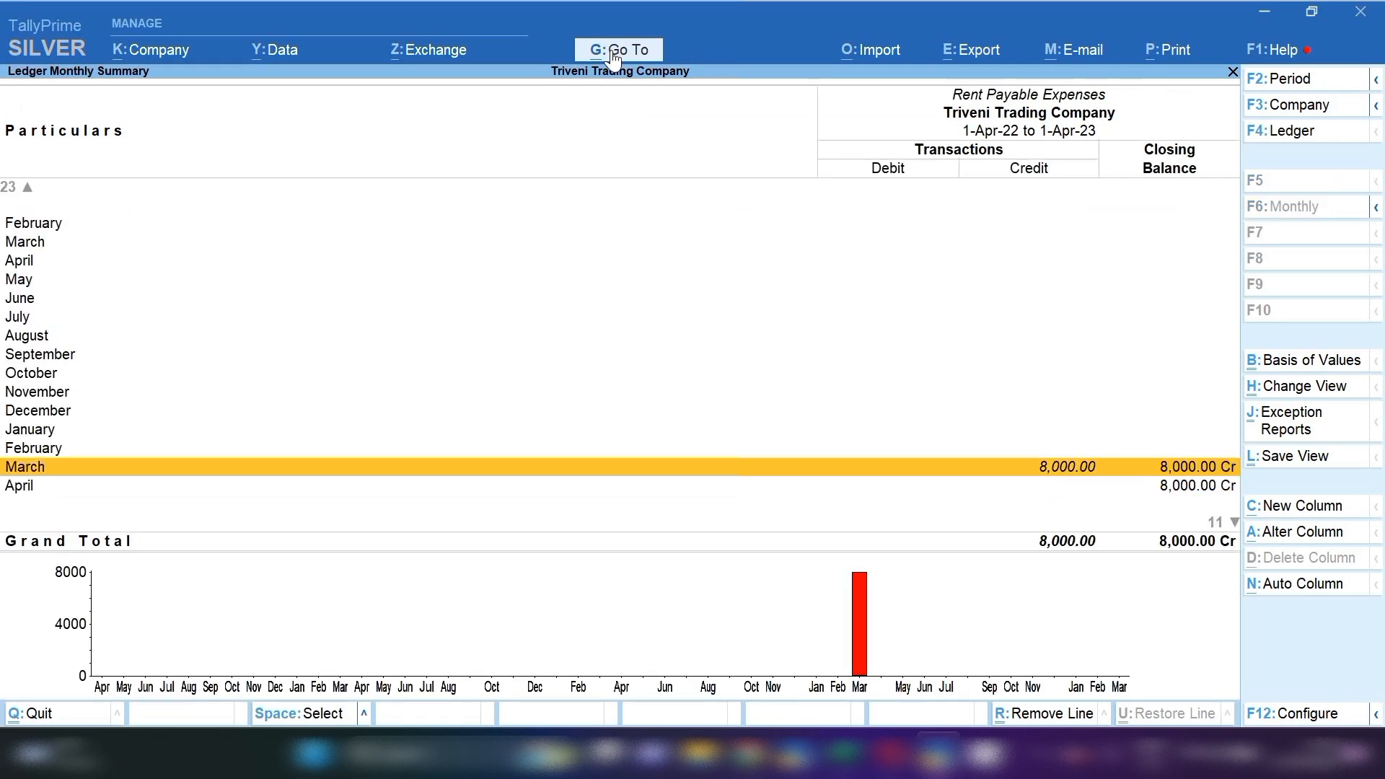
key(Return)
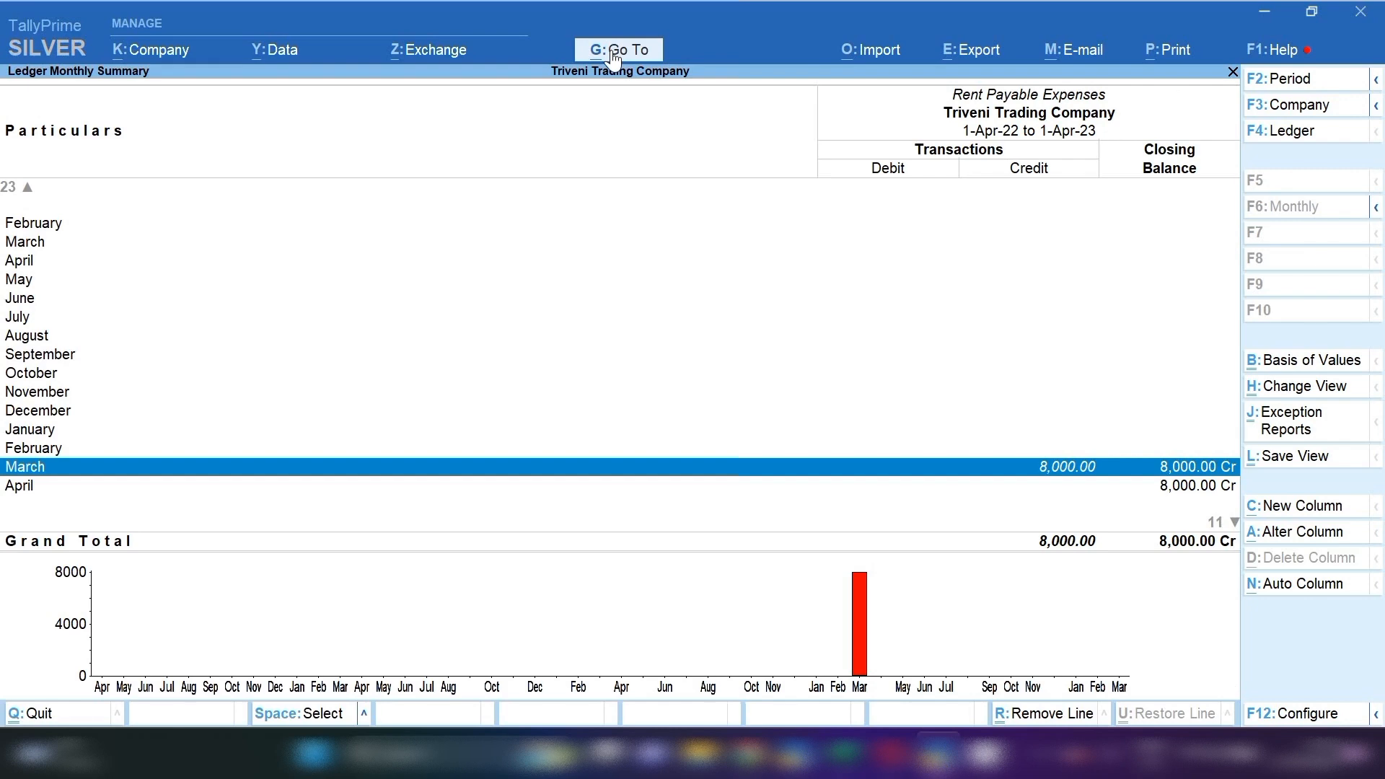
key(Return)
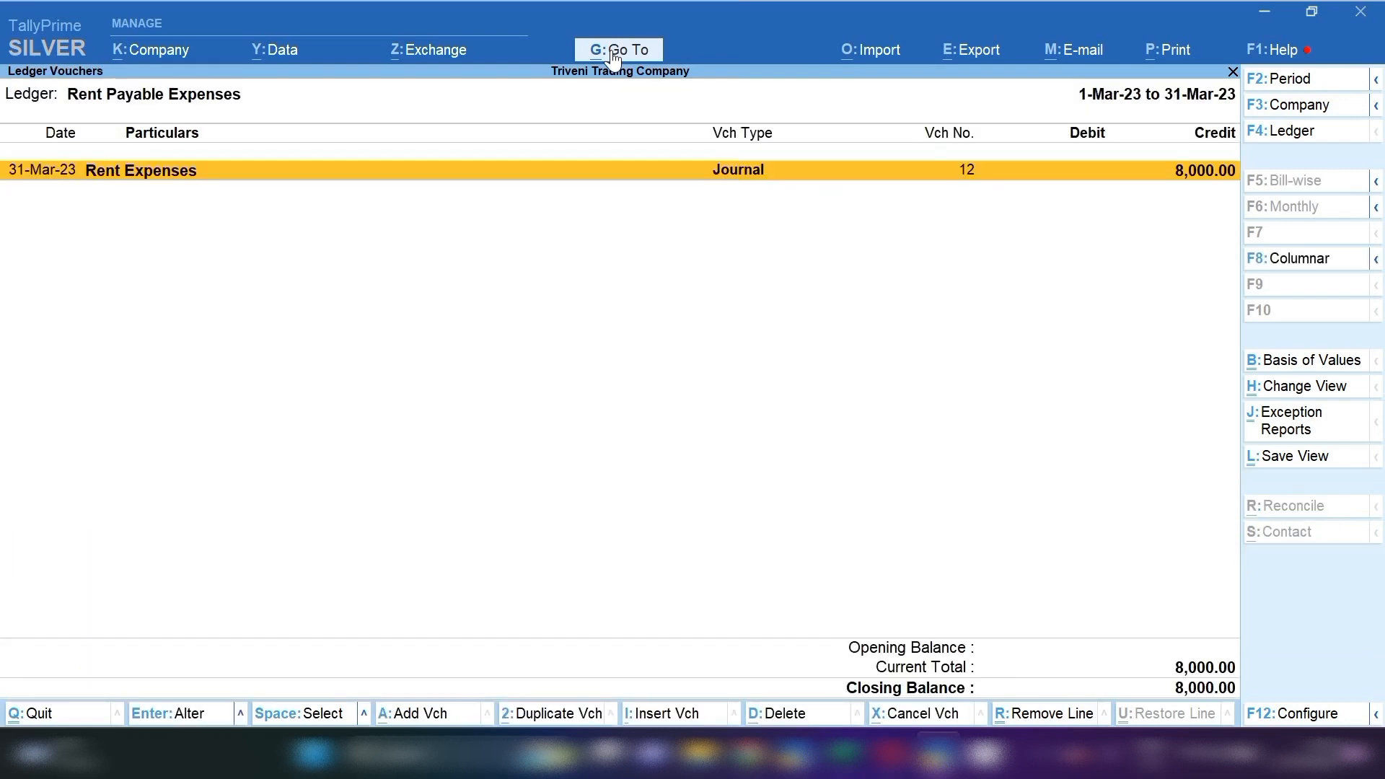
Step: Add a new payment voucher dated 1-4-2023 from the Rent Payable Expenses ledger
key(alt+a)
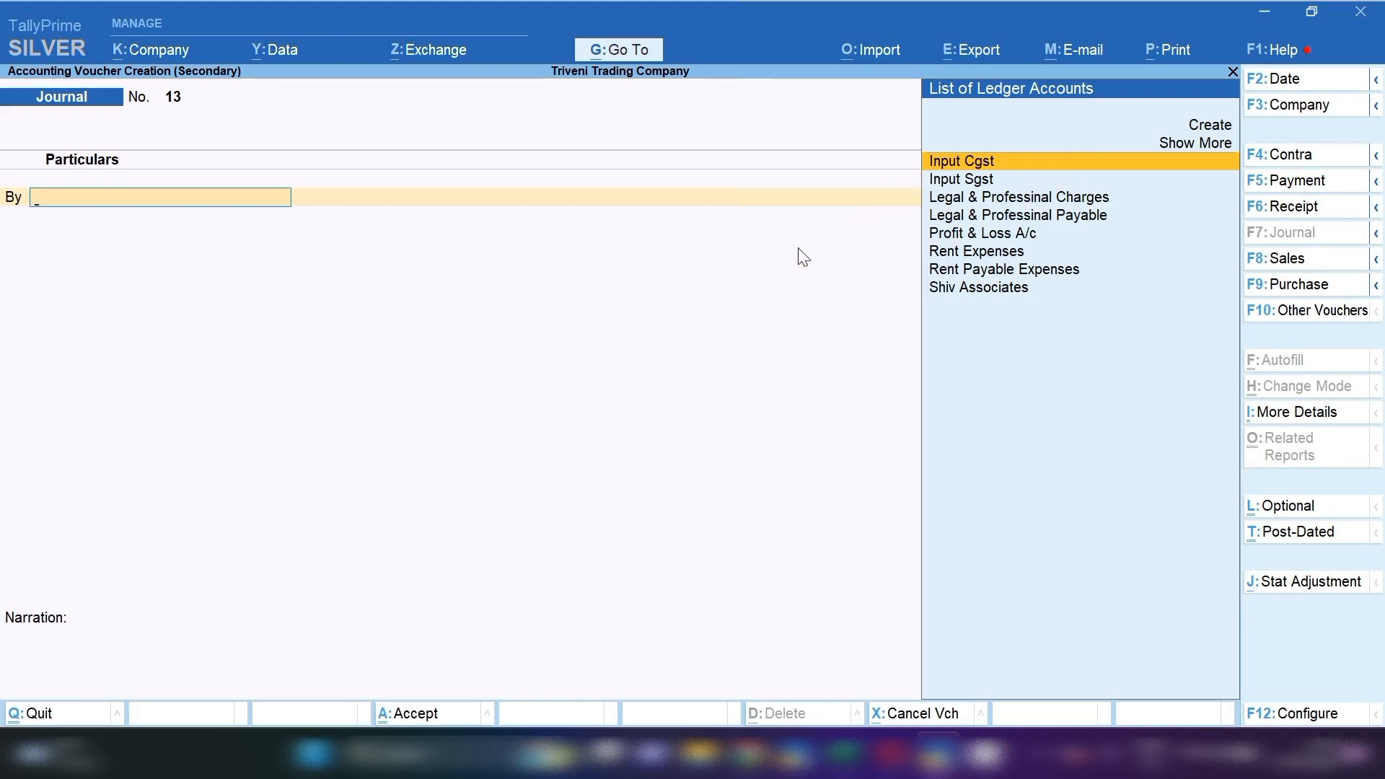
key(F2)
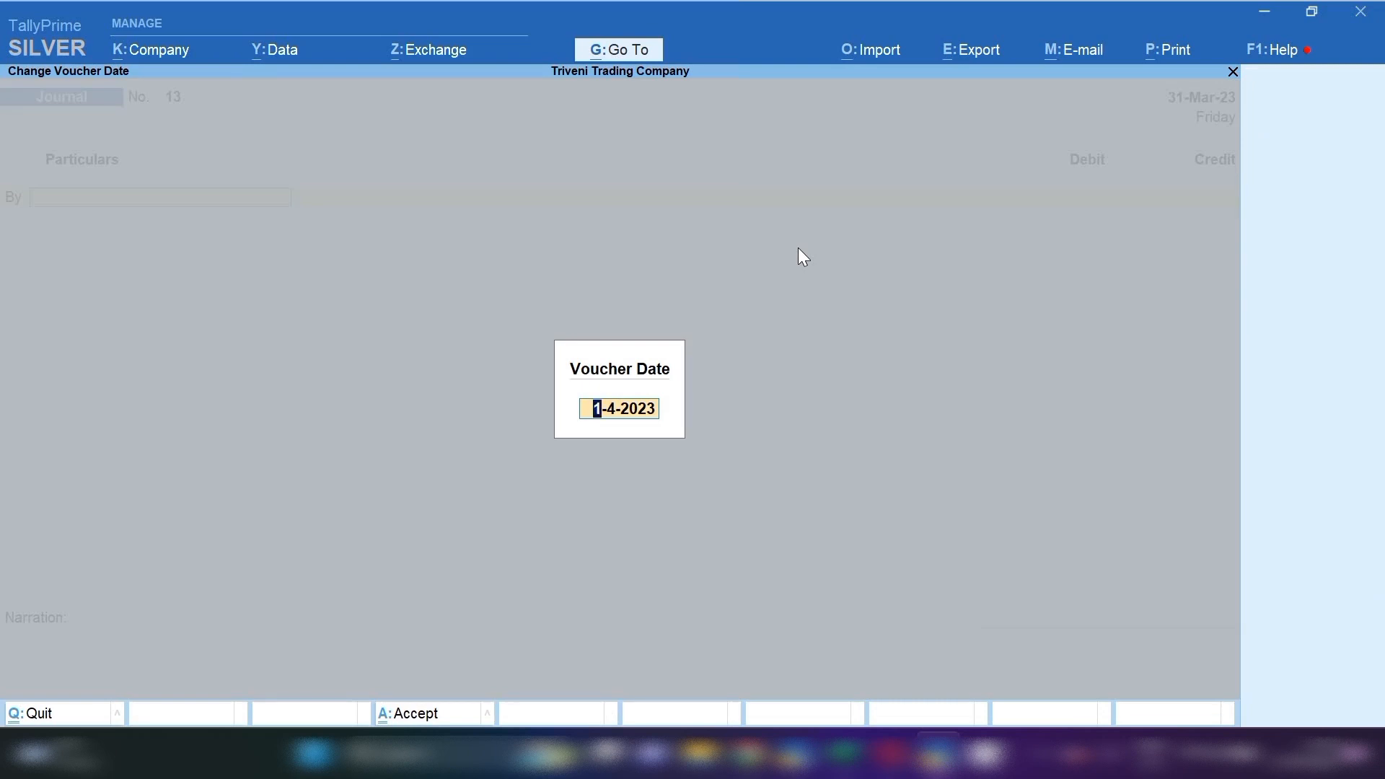
key(Return)
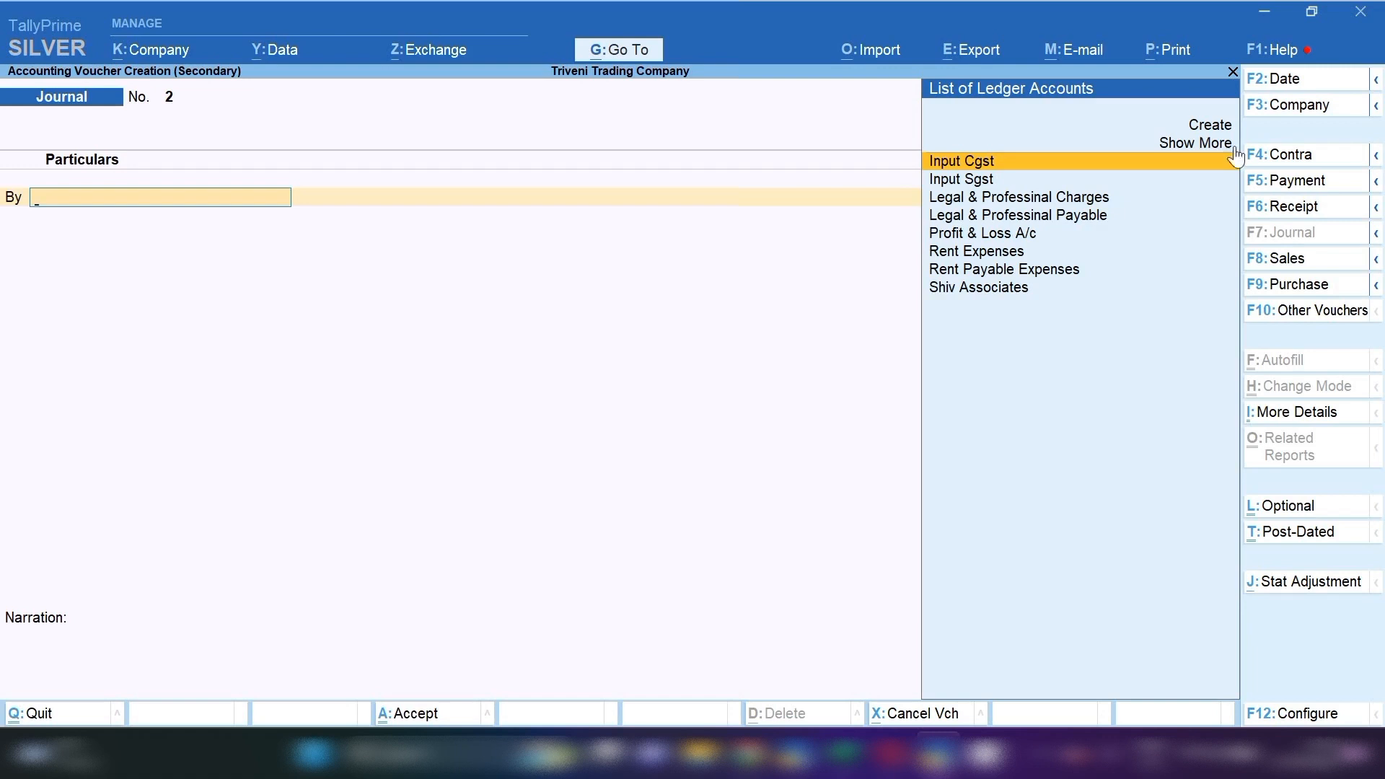
click(1292, 181)
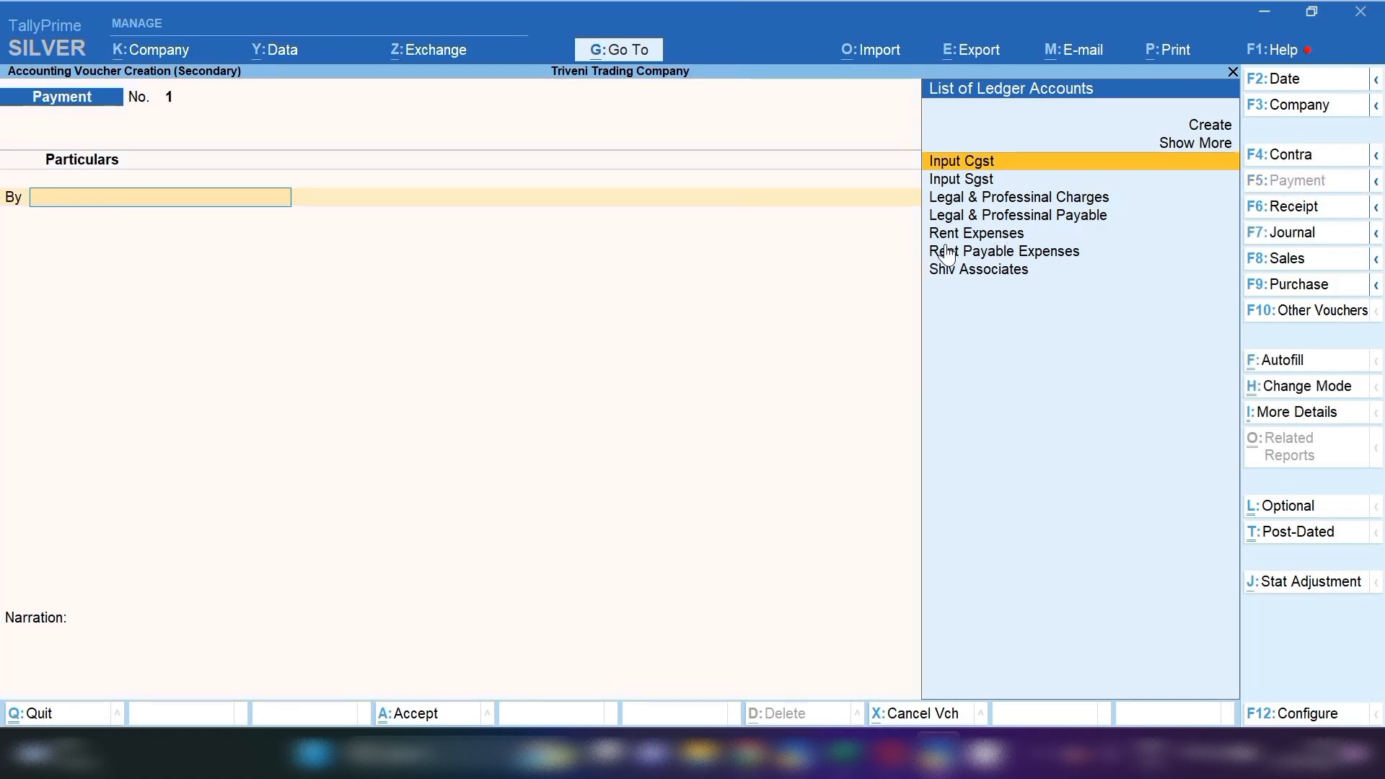
Step: Debit Rent Payable Expenses with 8,000 in the payment voucher
text(Ren)
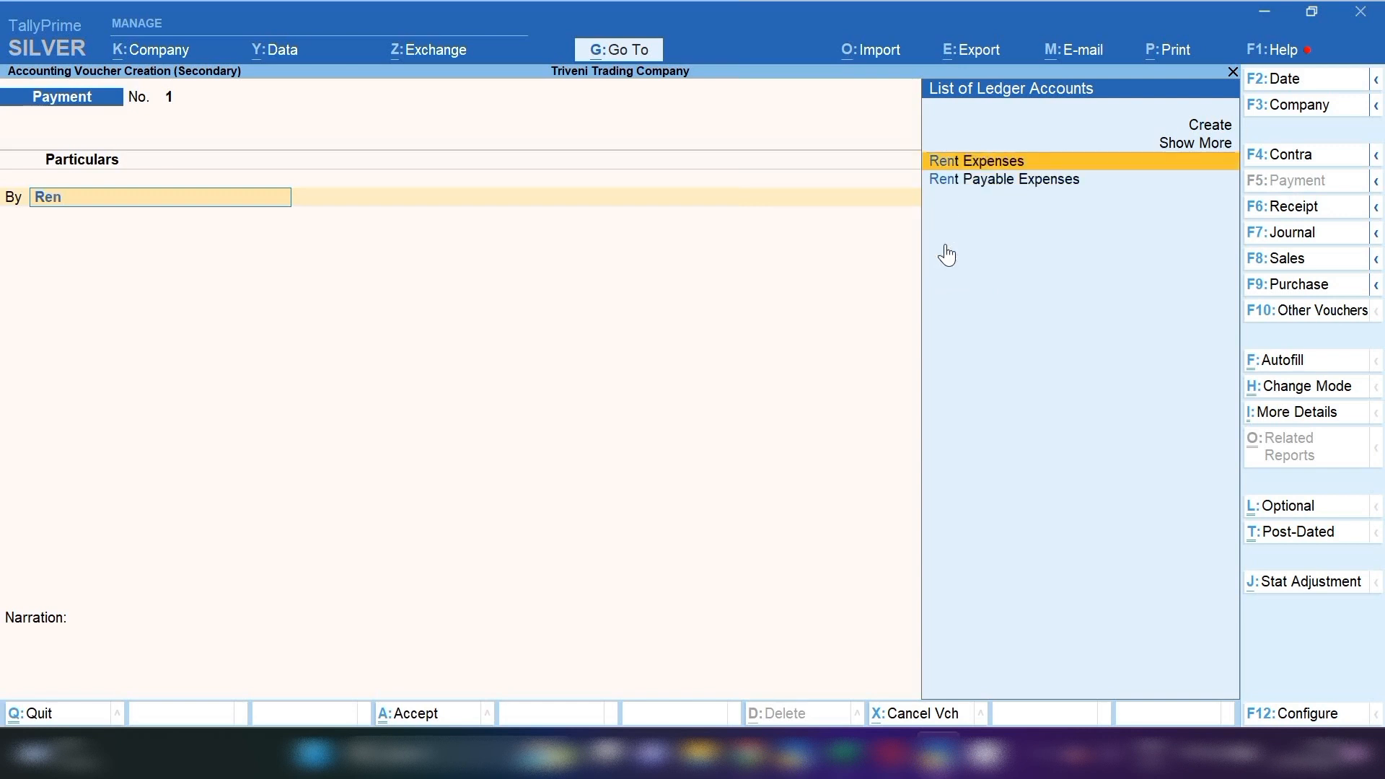
key(Down)
key(Return)
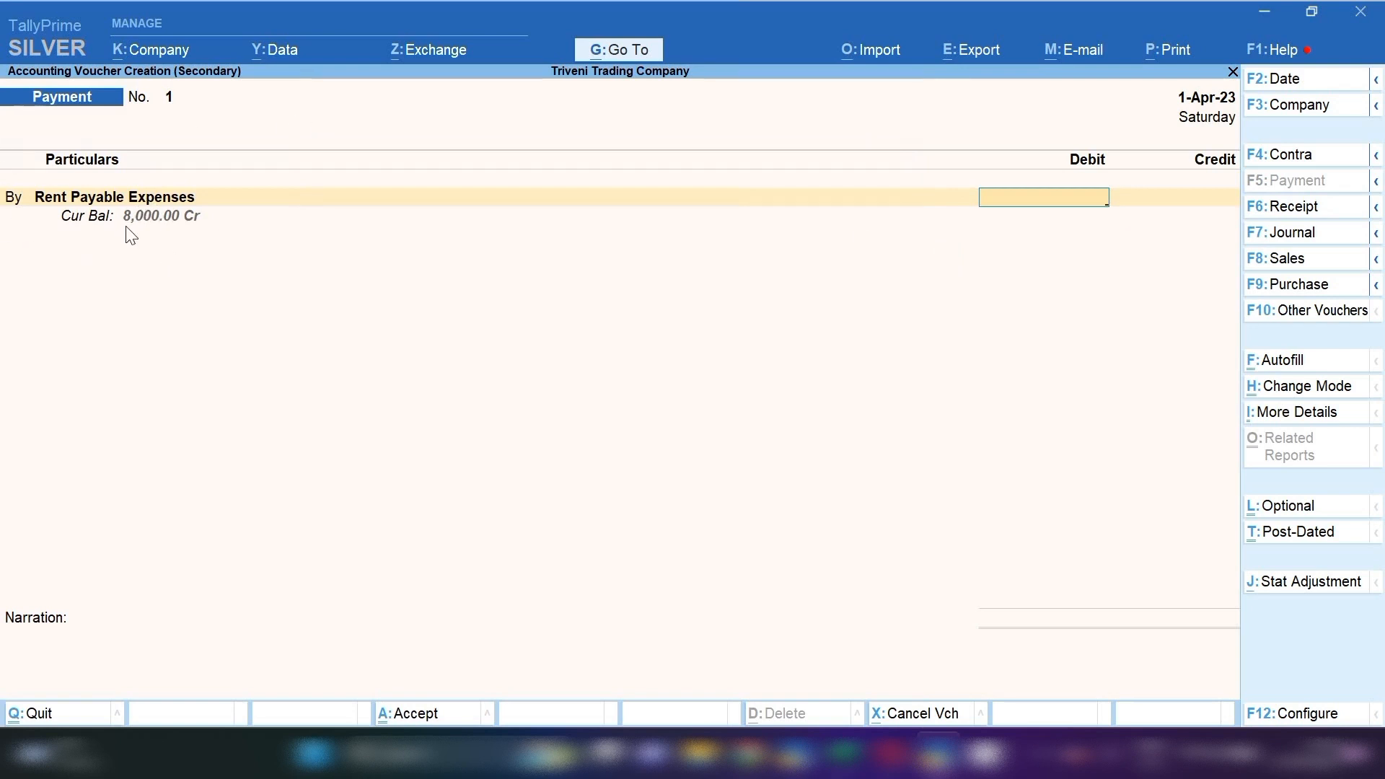
text(8000)
key(Return)
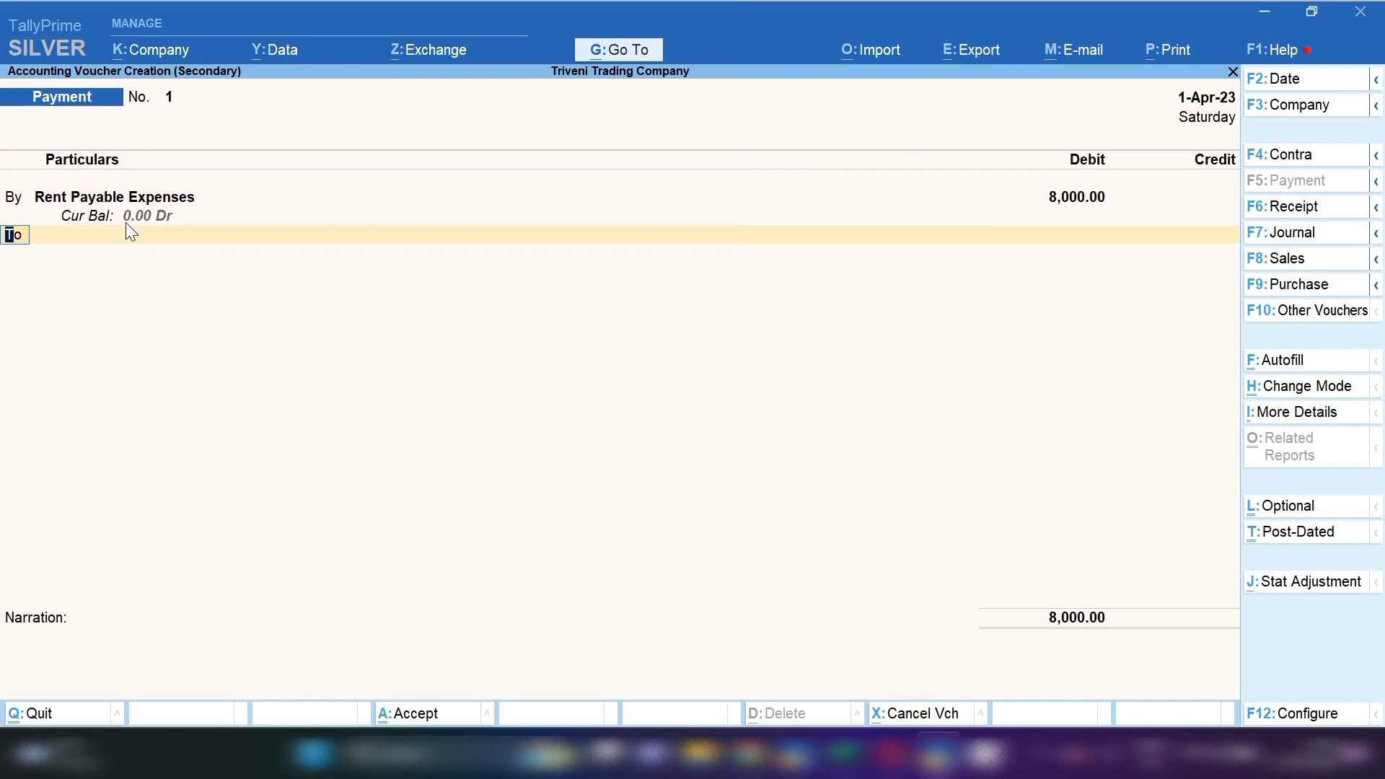
Step: Credit Cash with 8,000 and save the payment voucher without a narration
key(Return)
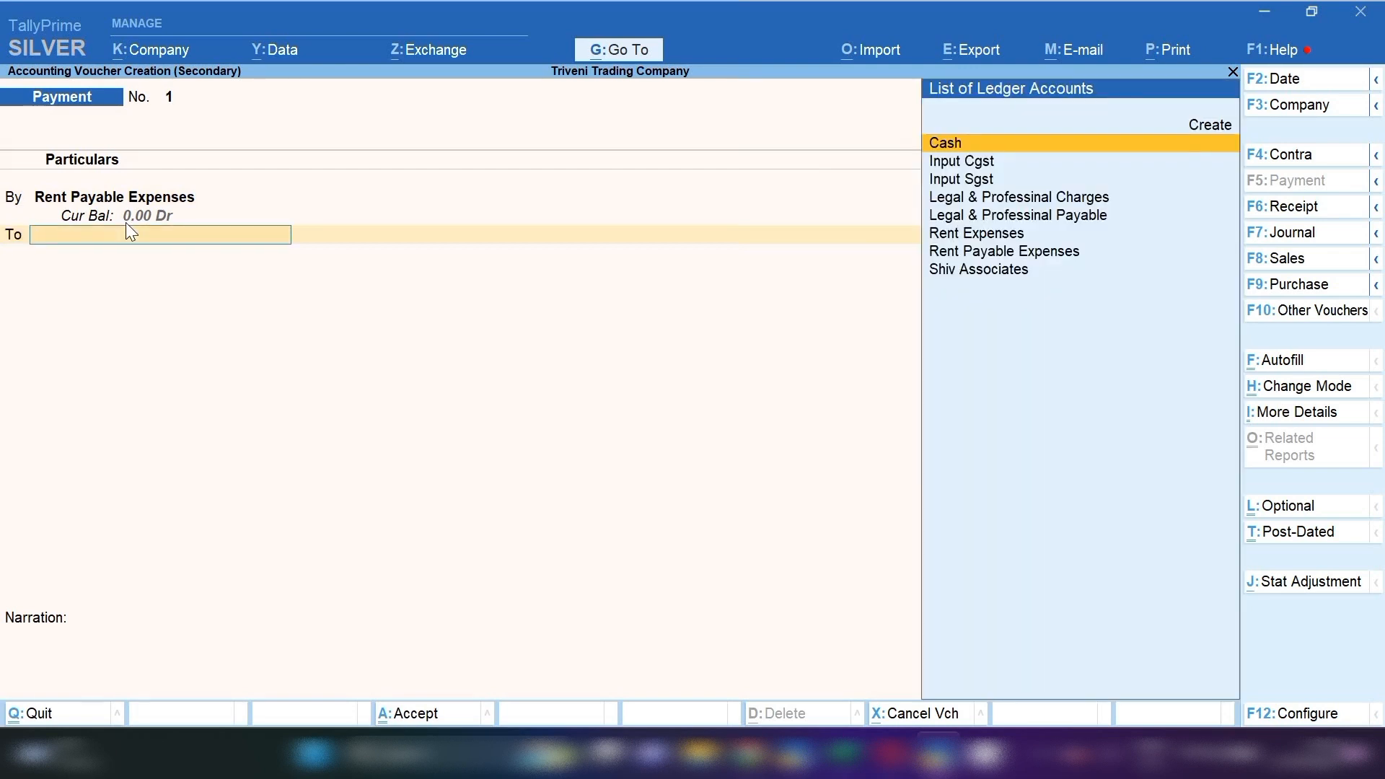
key(Return)
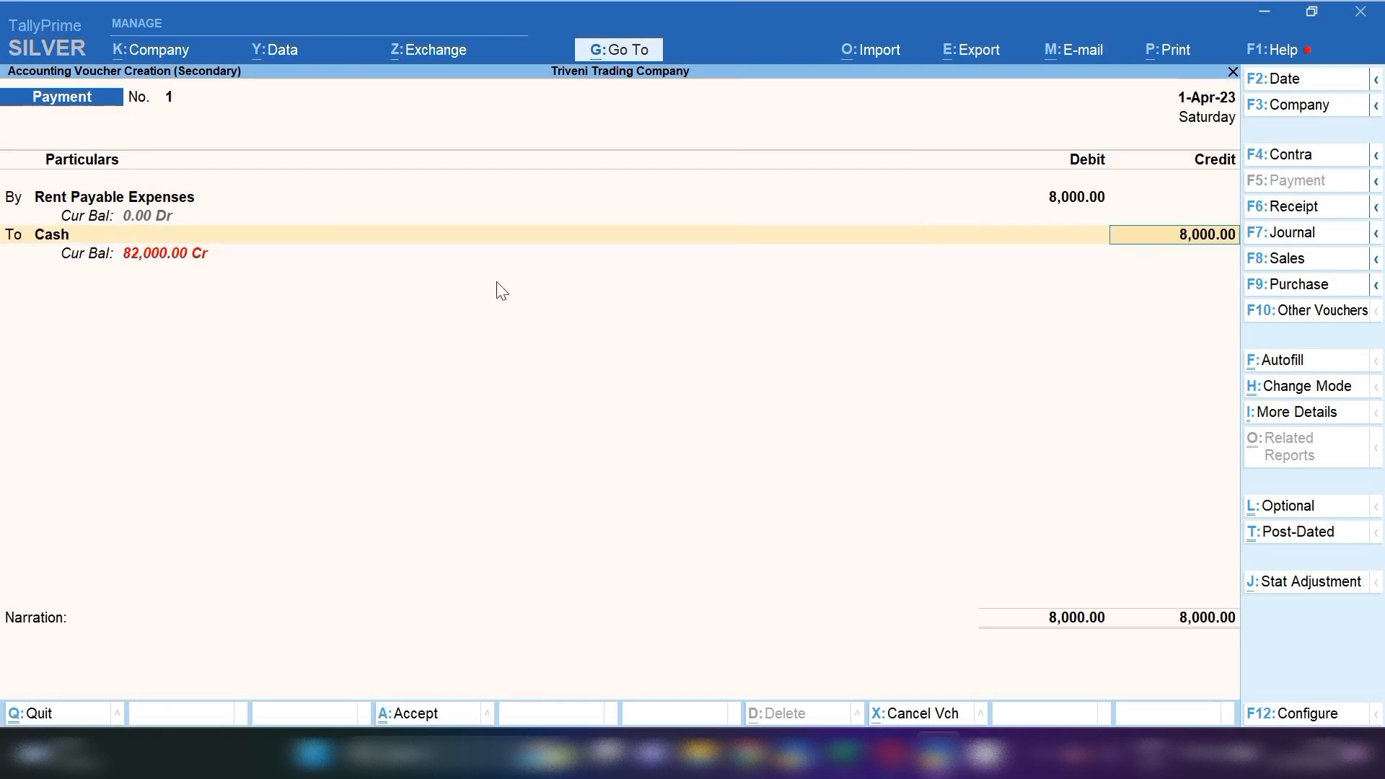
key(ctrl)
key(ctrl+a)
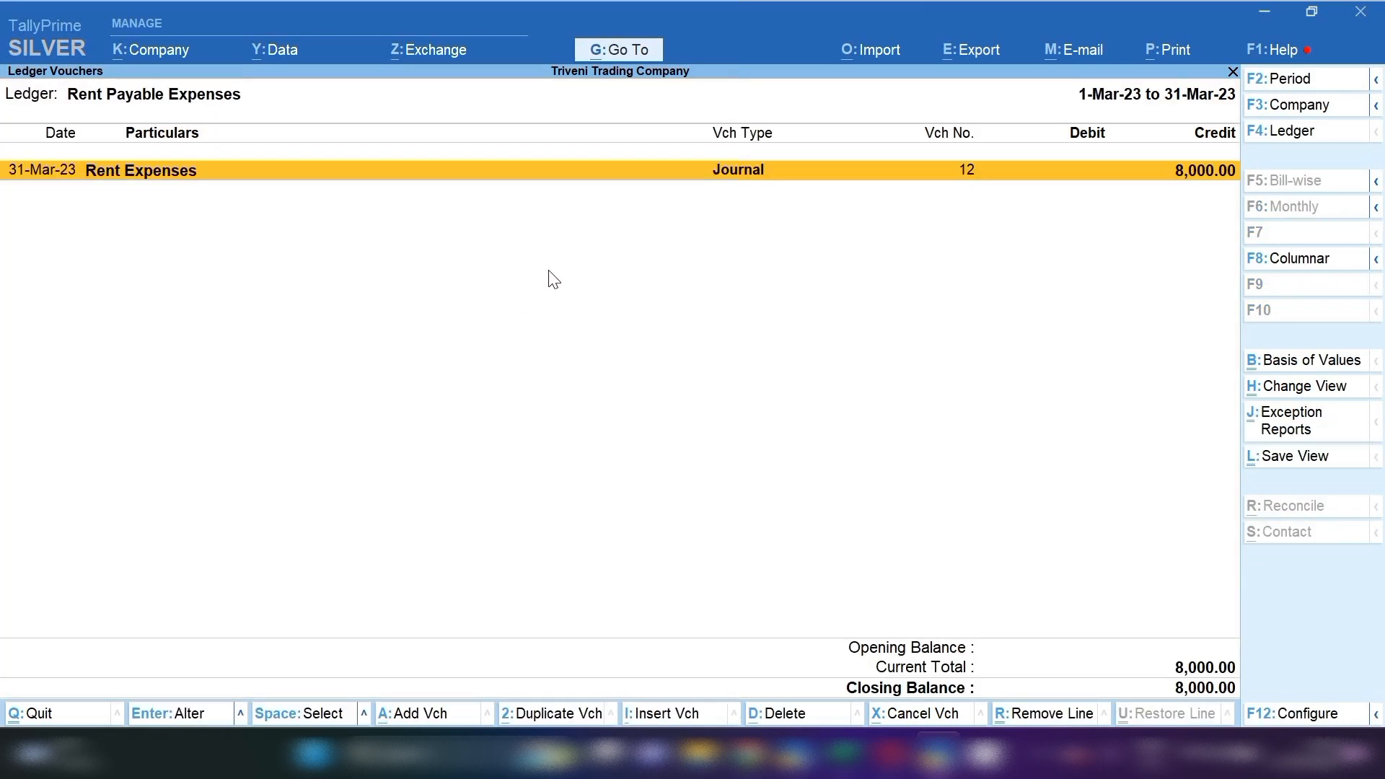
Step: Leave the March vouchers and open the Ledger Vouchers report for Rent Payable Expenses
key(Escape)
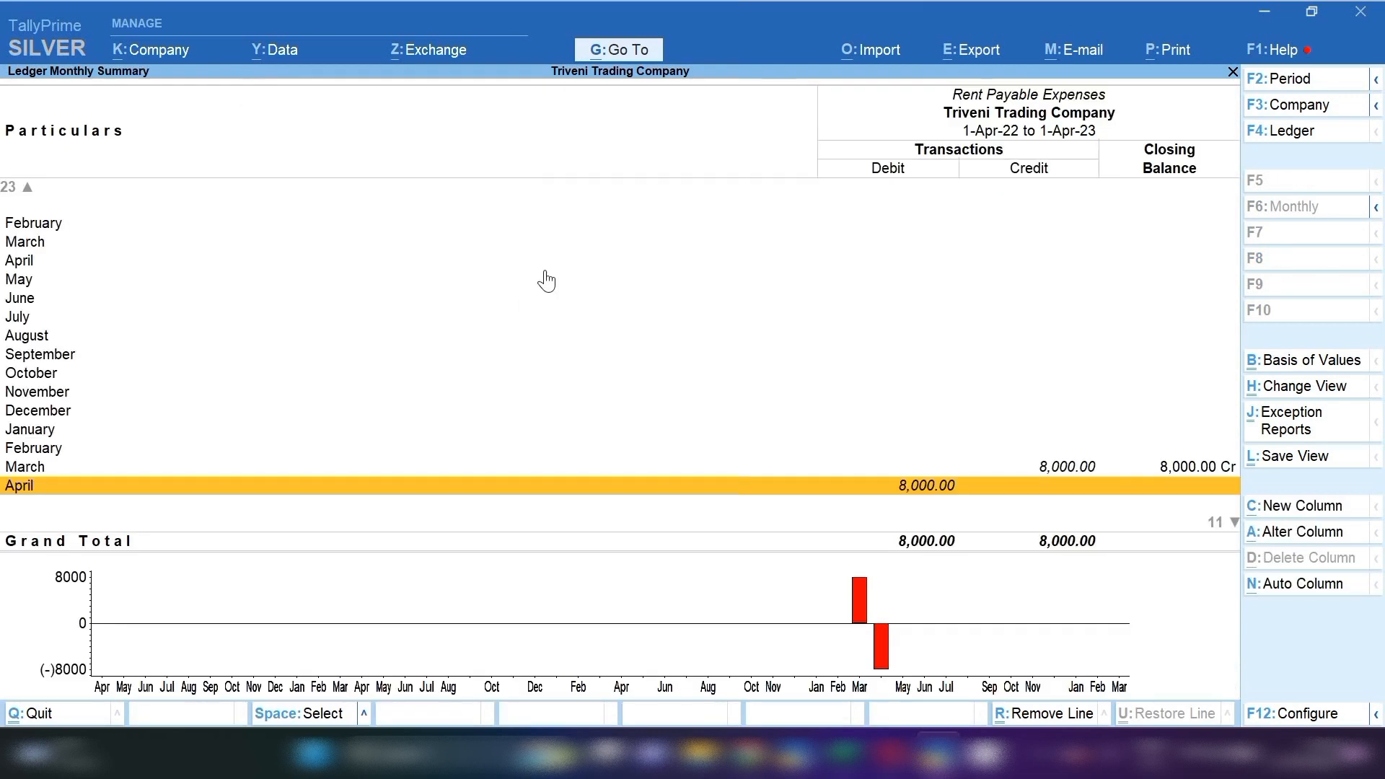
click(627, 52)
key(Down)
key(Down)
key(Down)
key(Down)
key(Down)
key(Down)
key(Down)
key(Down)
key(Down)
key(Down)
key(Down)
key(Down)
key(Down)
key(Down)
key(Down)
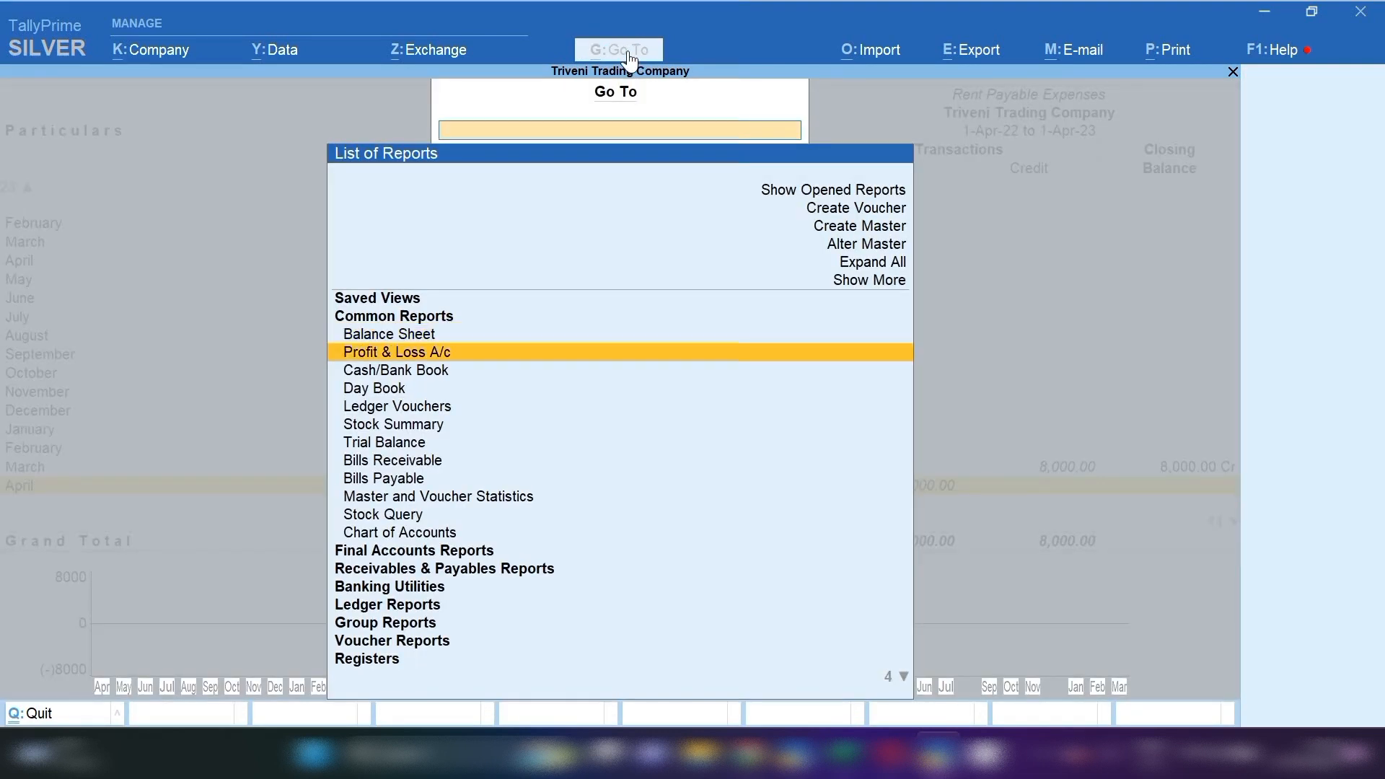
key(Return)
key(Return)
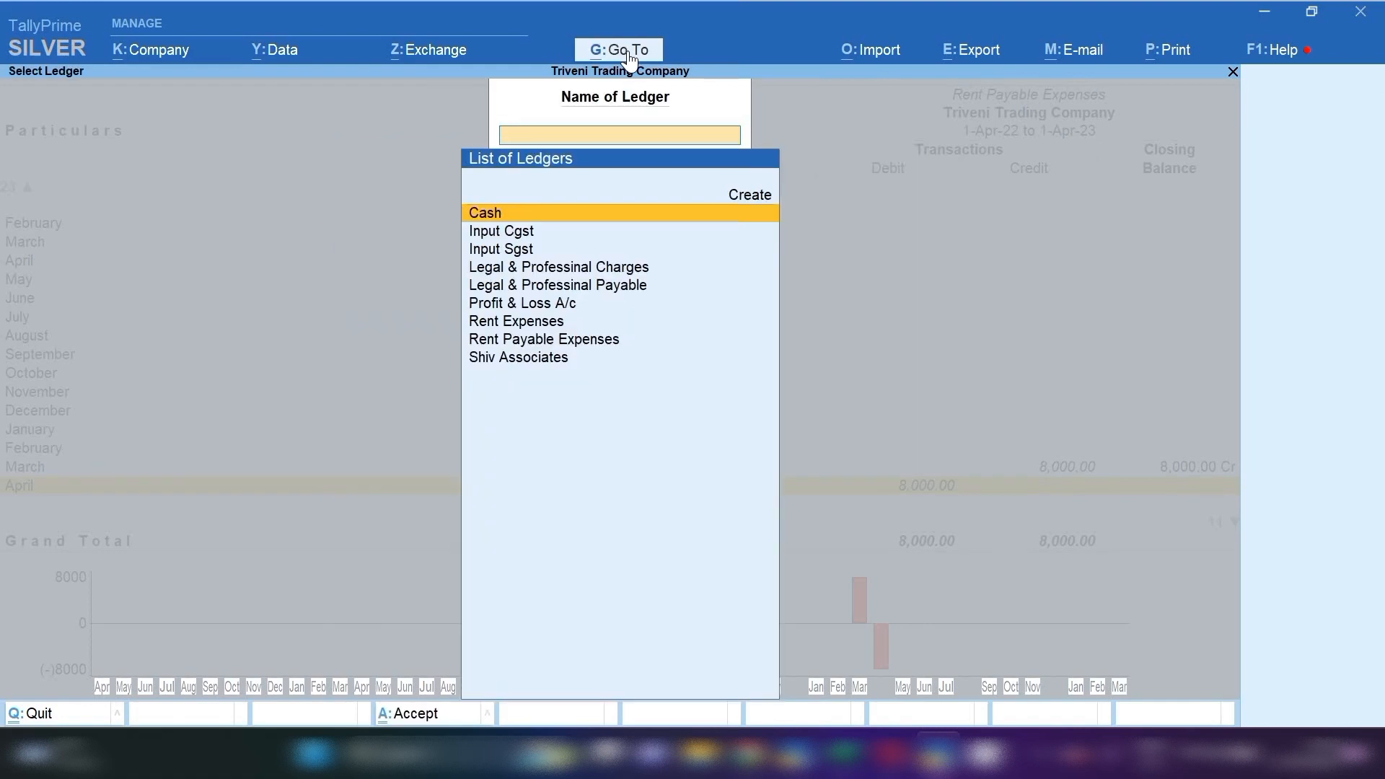
text(Ren)
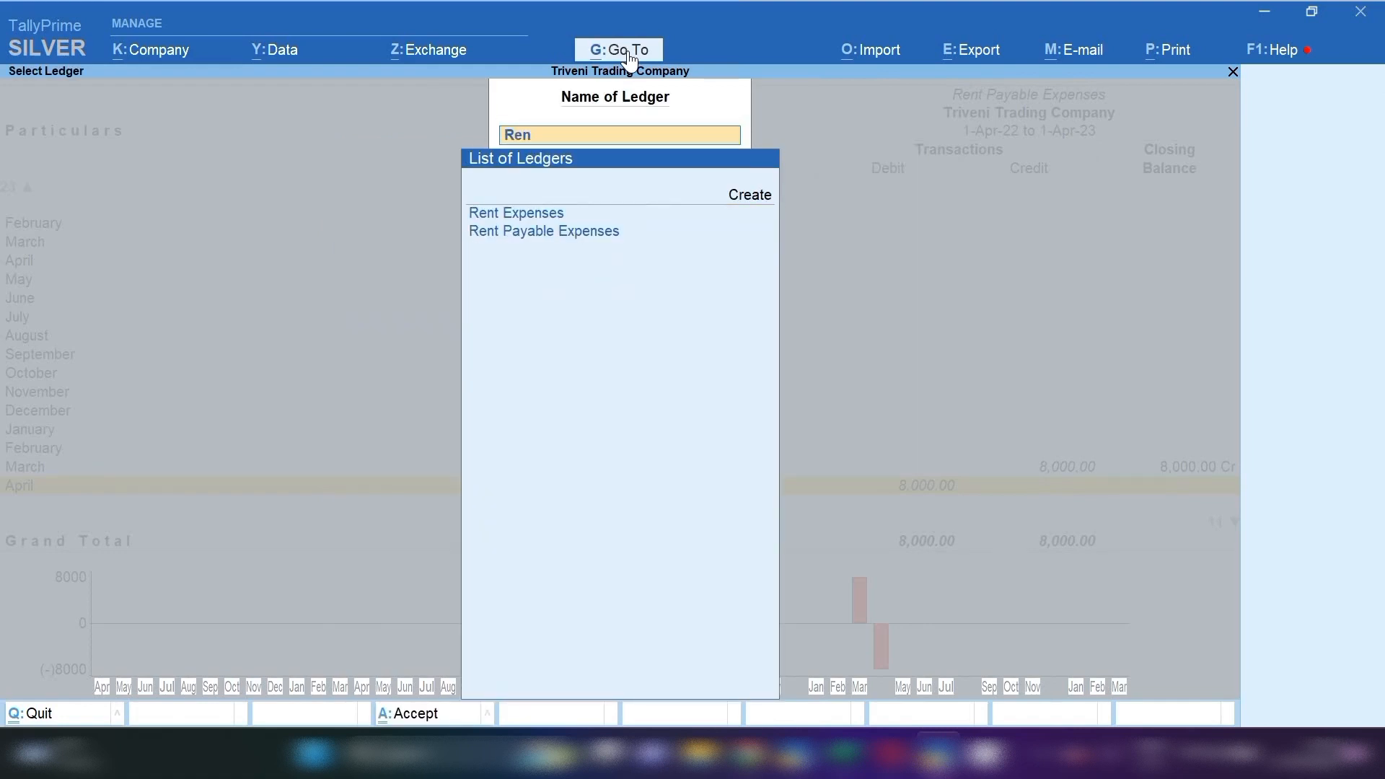
key(Down)
key(Return)
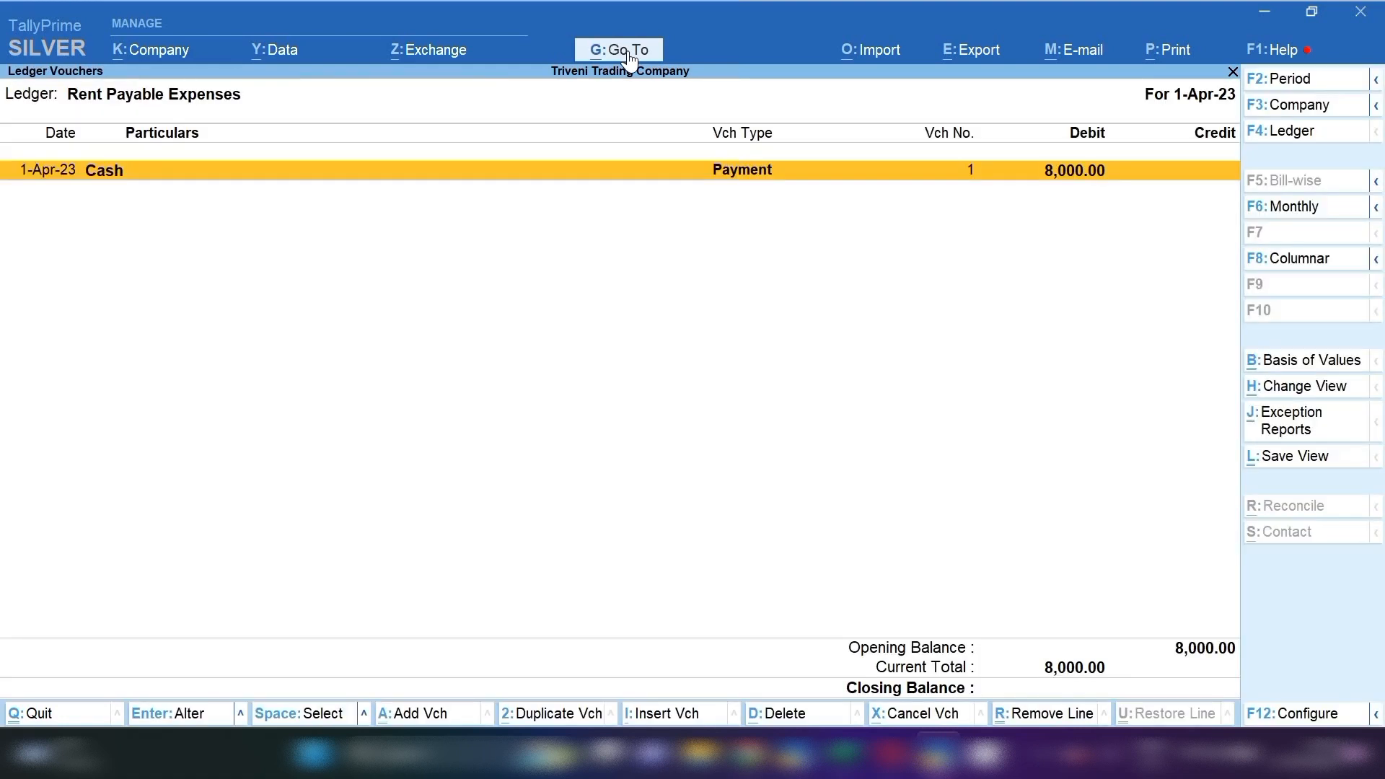
Step: Change the ledger report's period to 1-Apr-22 to 1-Apr-23
key(alt+F2)
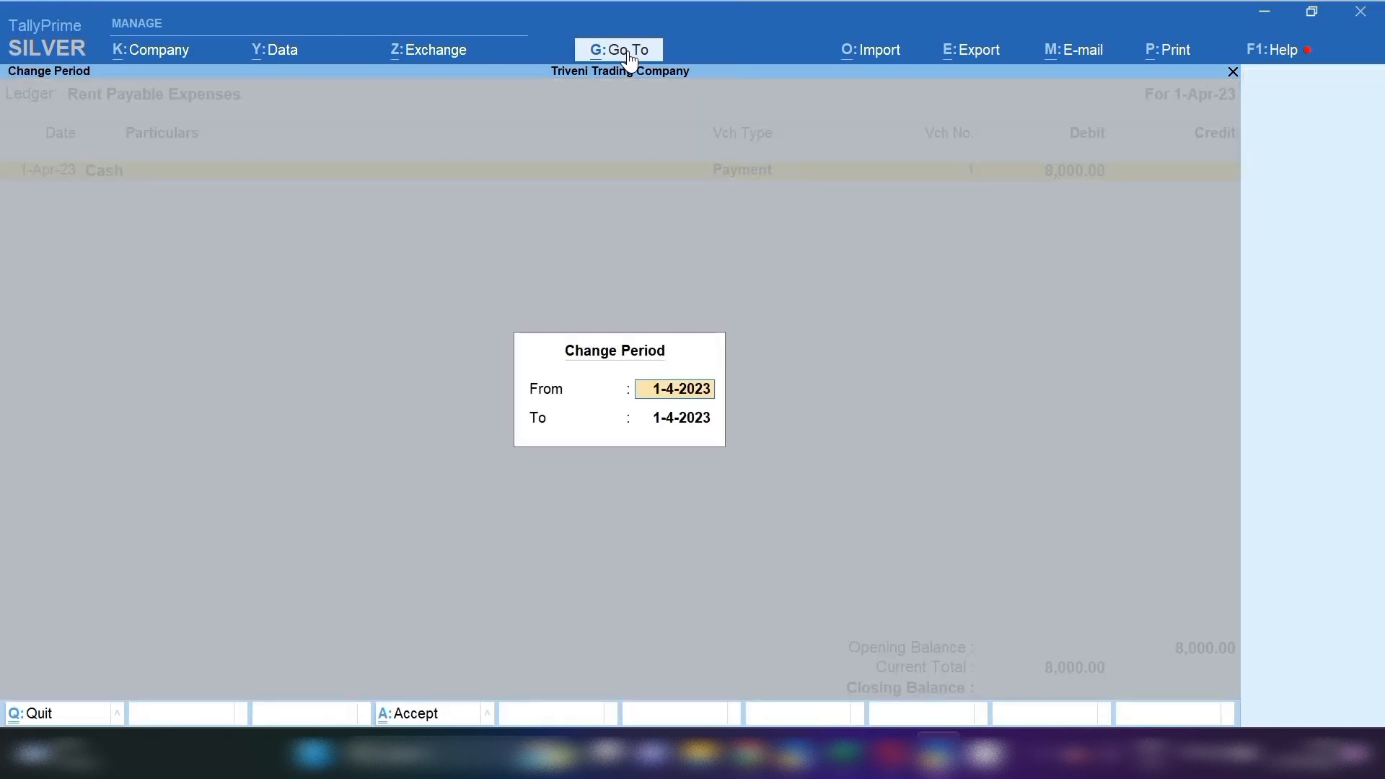
key(BackSpace)
key(Return)
key(BackSpace)
key(Return)
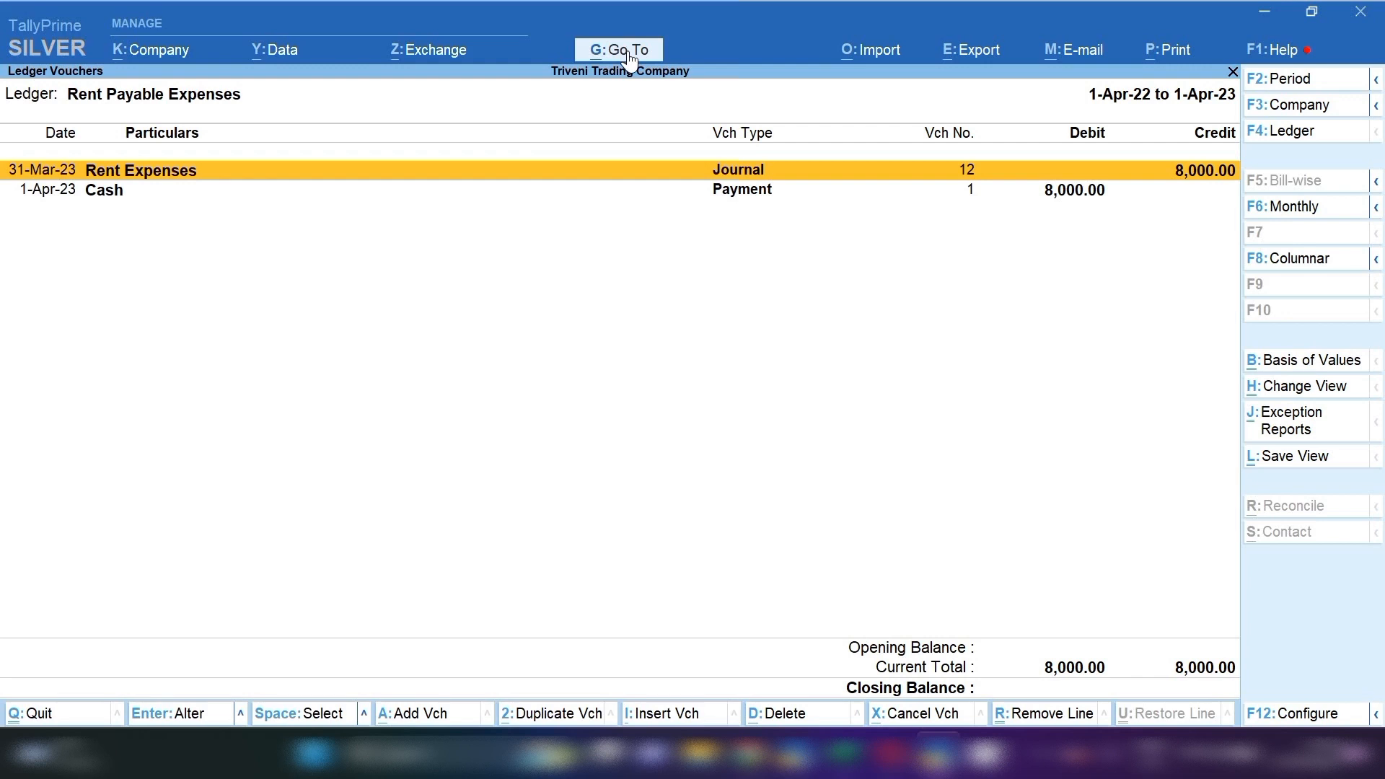
Step: Open the balance sheet, drill into Current Liabilities and highlight the Provisions group to check it after the rent payment
click(628, 54)
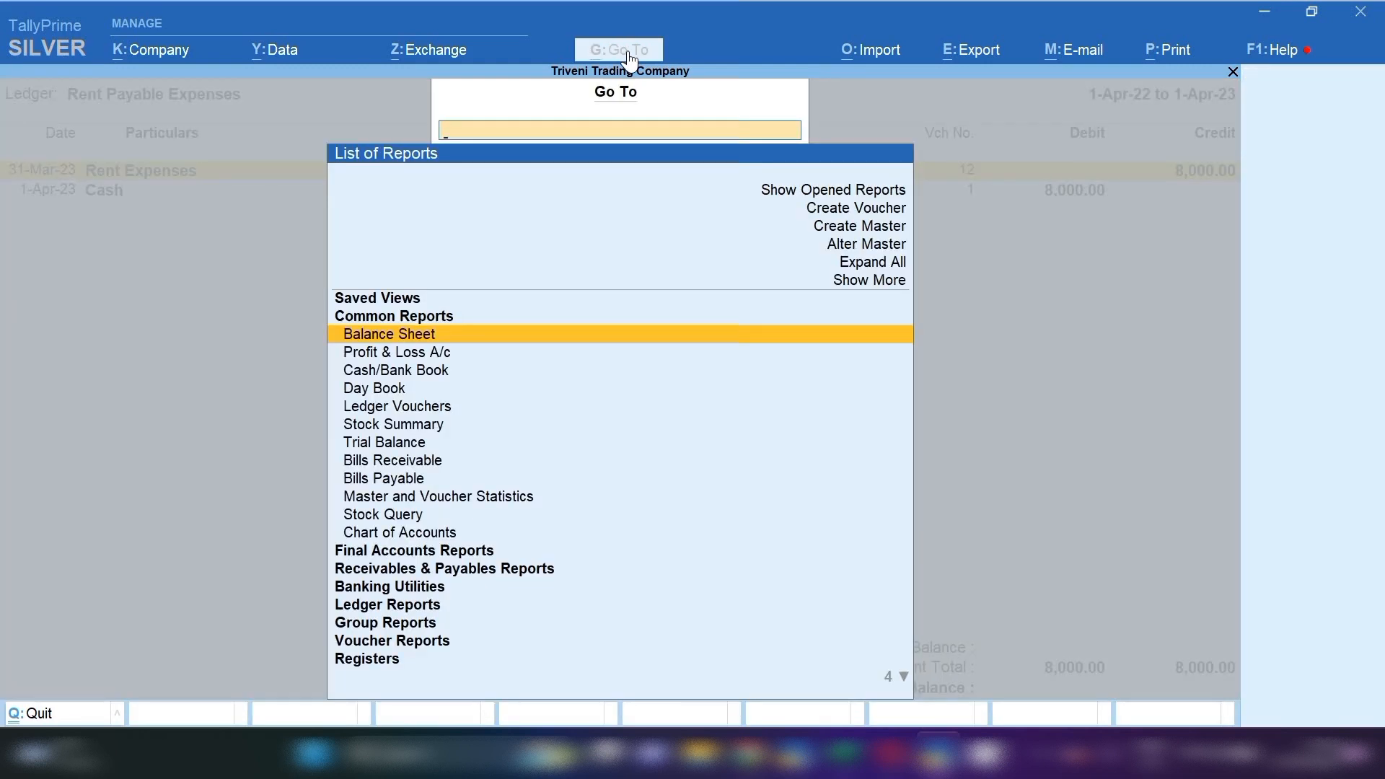
key(Return)
key(Down)
key(Down)
key(Return)
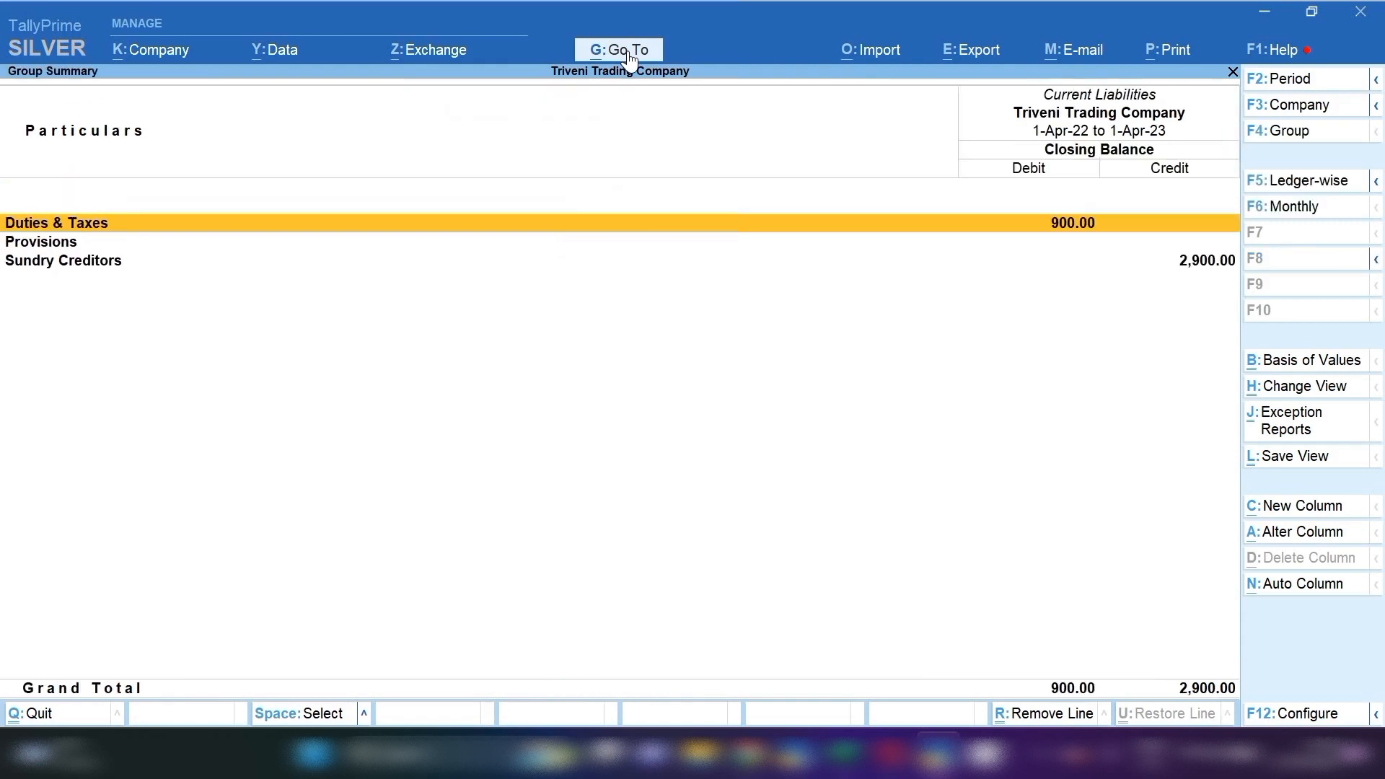
key(Down)
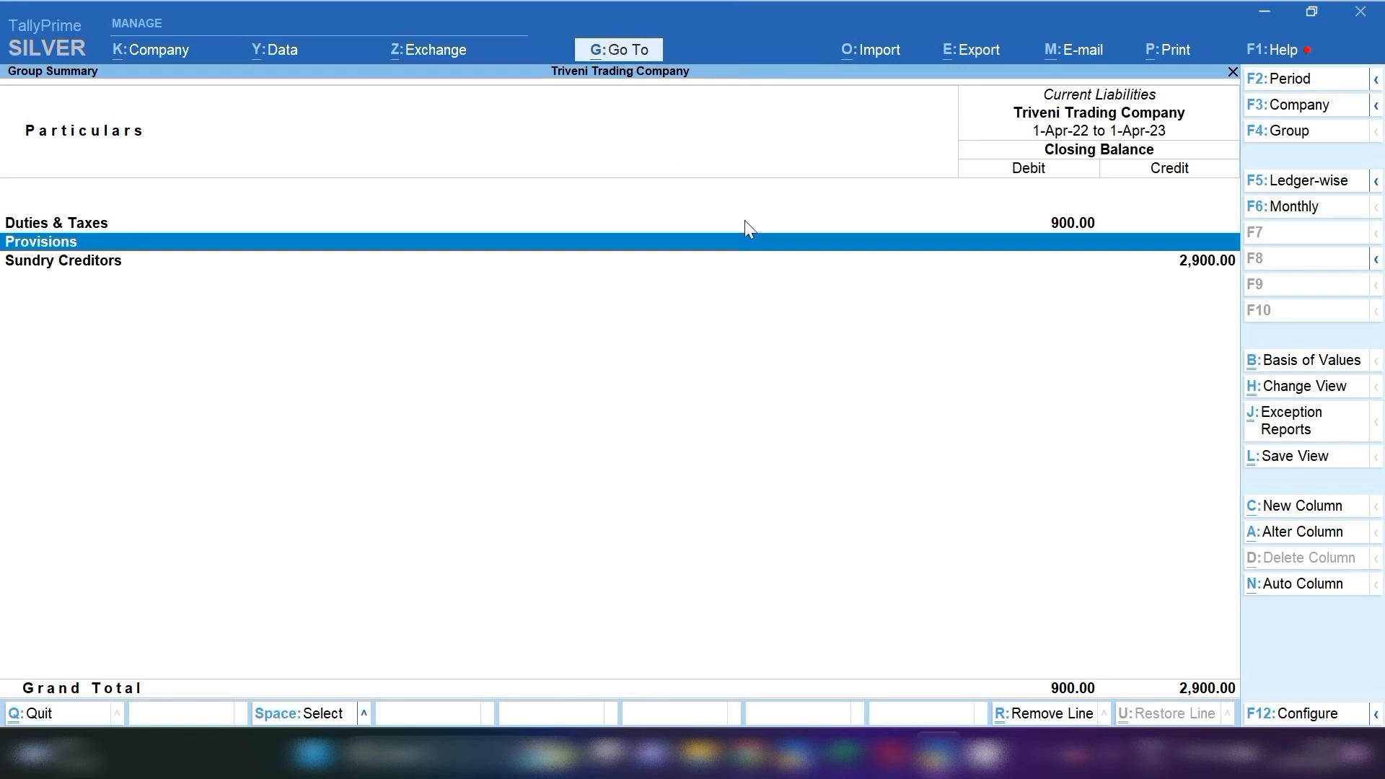
click(1046, 757)
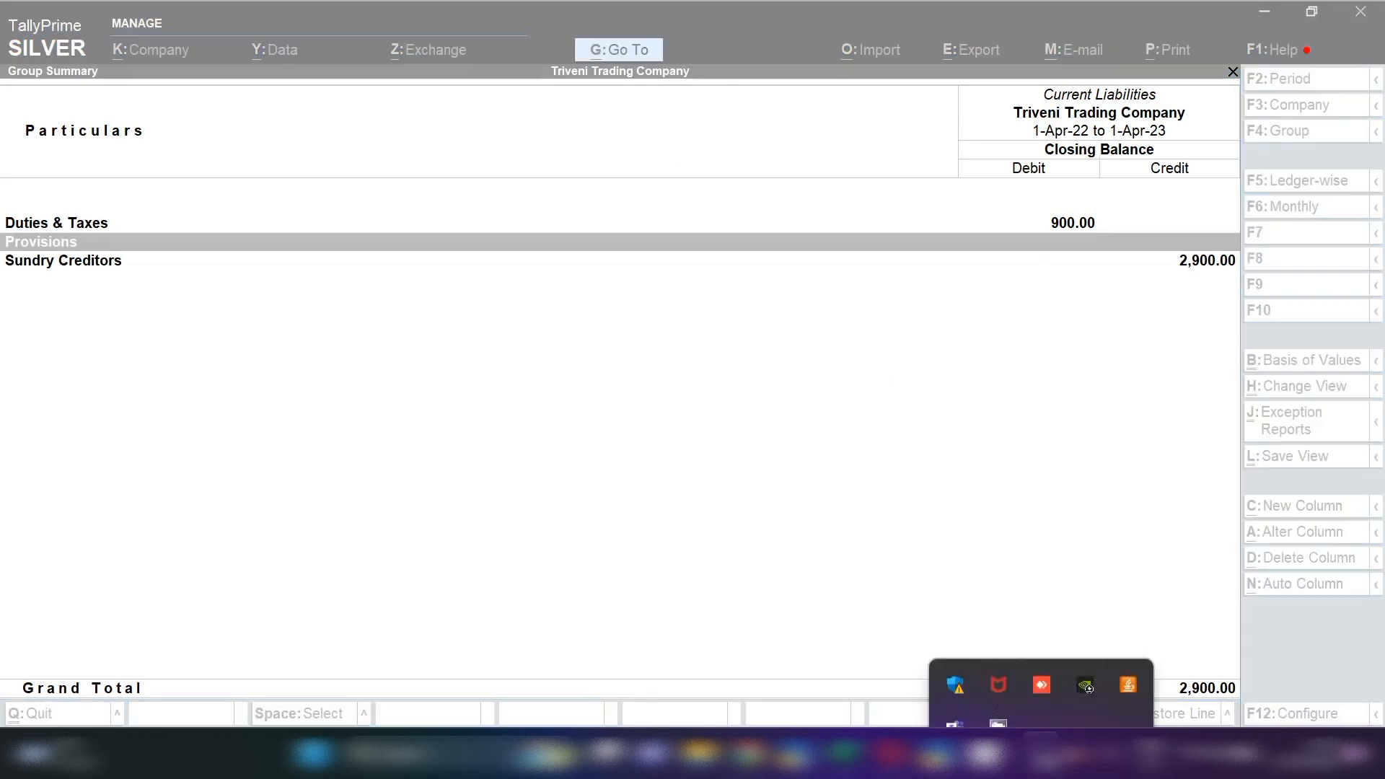
right_click(998, 689)
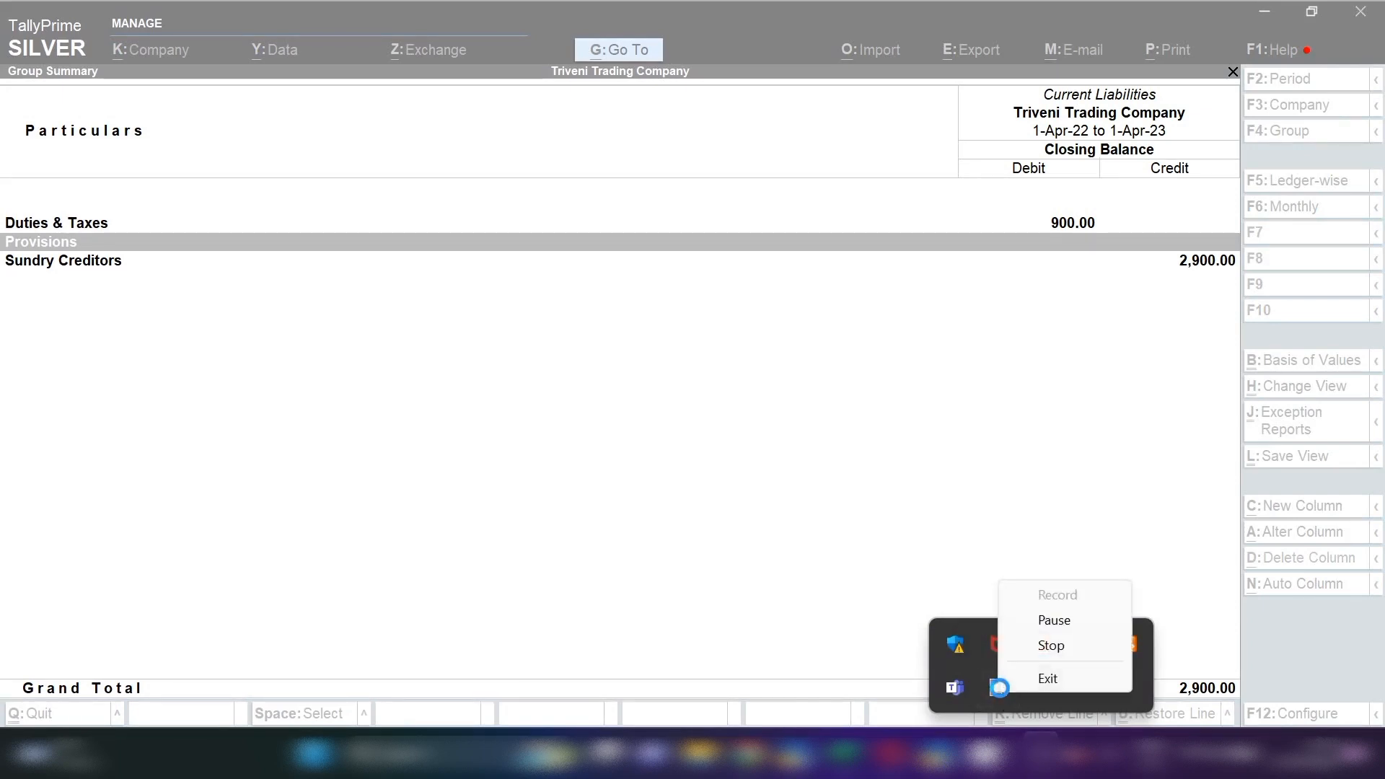